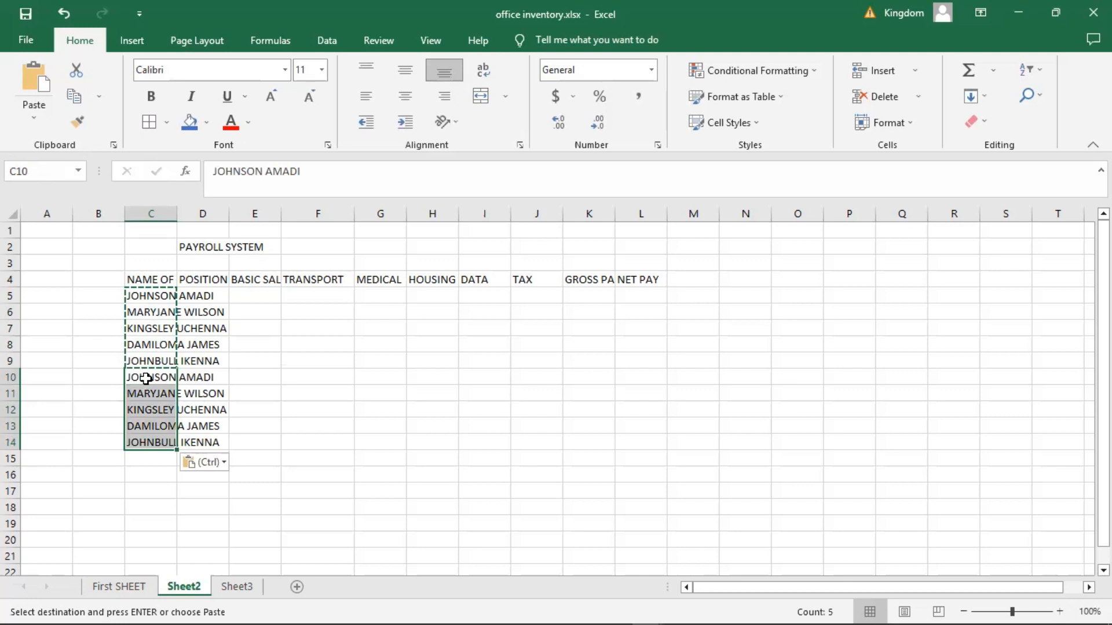
# Clear the copy marquee around the names repeated in rows 10–14 and select cell D11
pyautogui.click(255, 364)
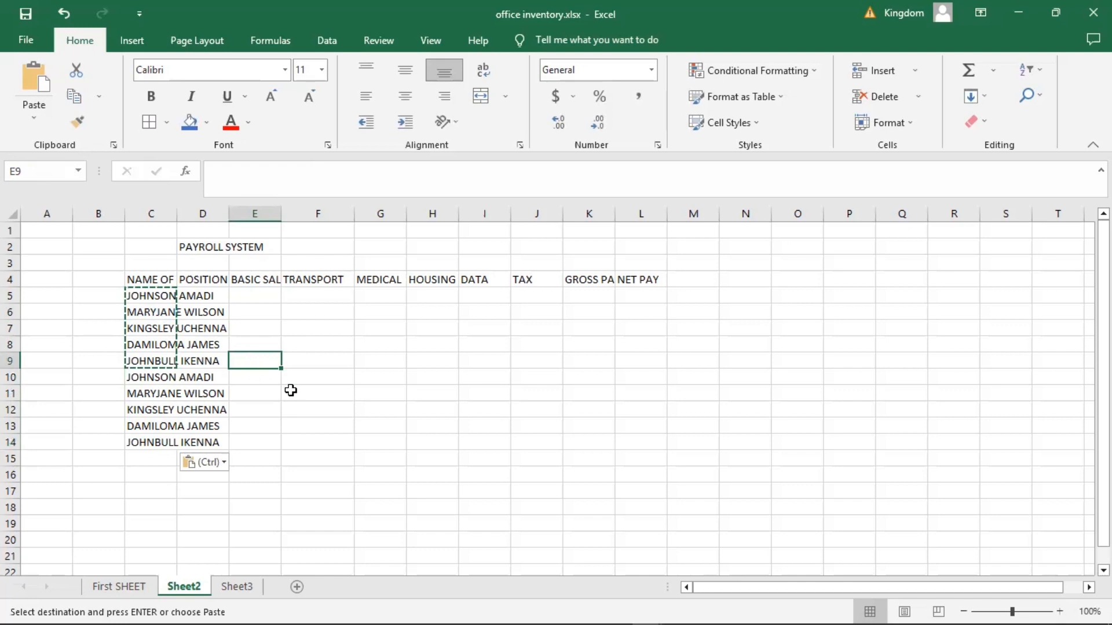
pyautogui.click(340, 318)
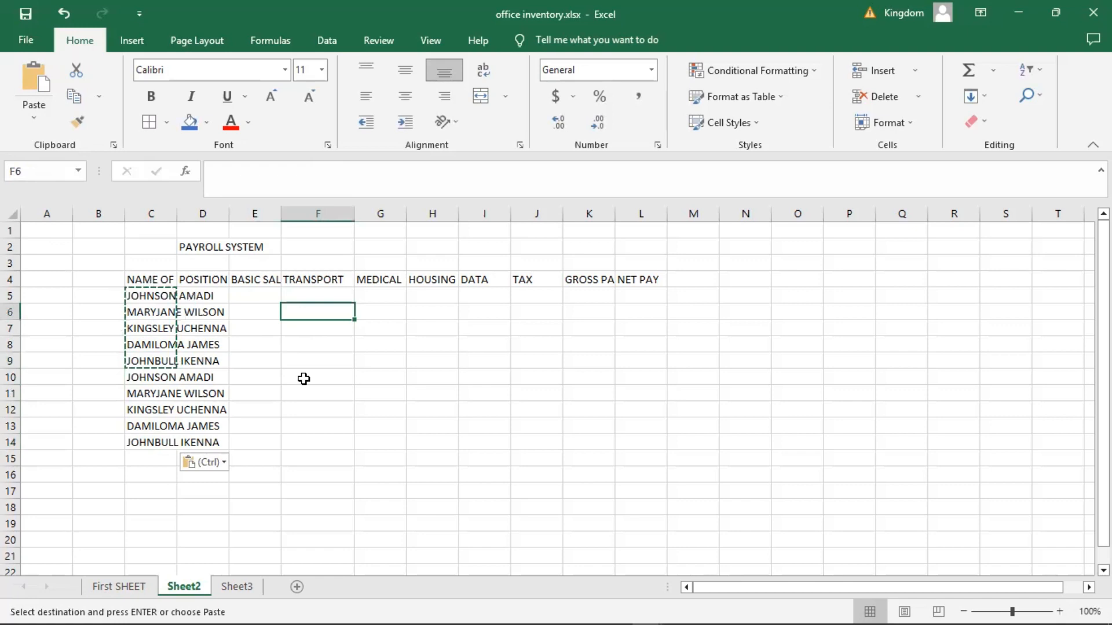
pyautogui.press('Escape')
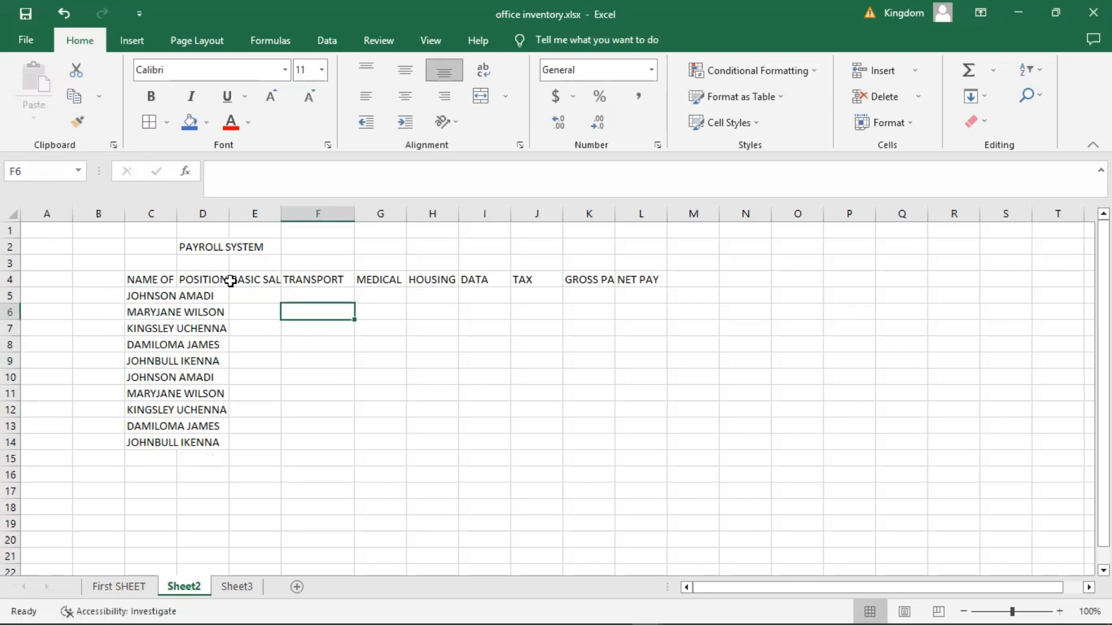
pyautogui.click(192, 391)
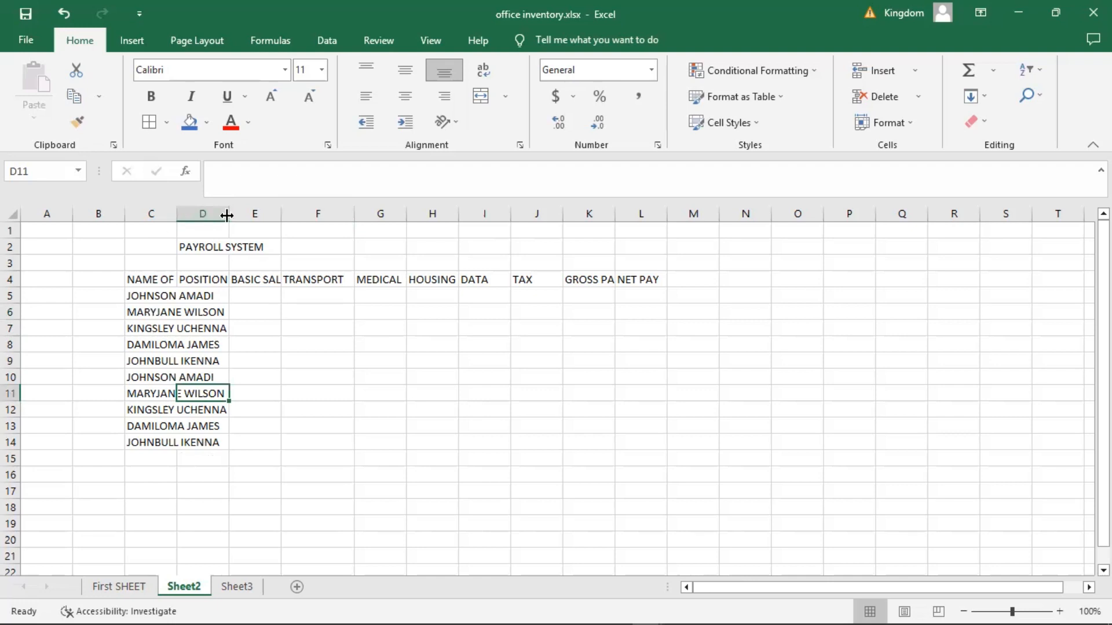
# Widen column C, then enter GENERAL MANAGER, MANAGER and SECRETARY in D5:D7
pyautogui.moveTo(176, 215); pyautogui.dragTo(233, 215)
pyautogui.click(341, 381)
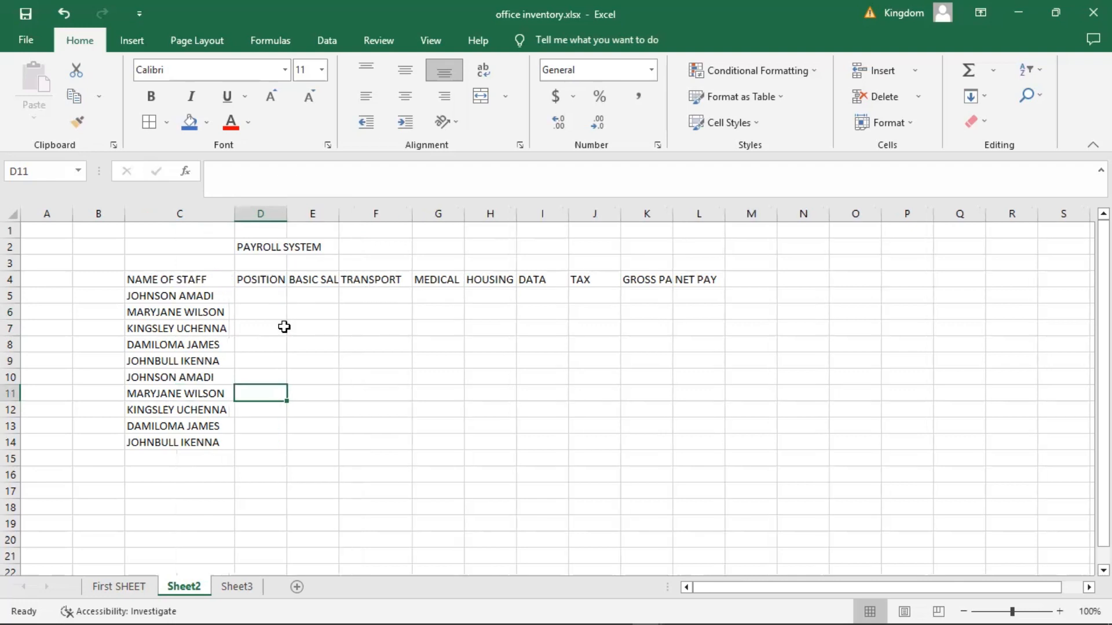
pyautogui.click(265, 342)
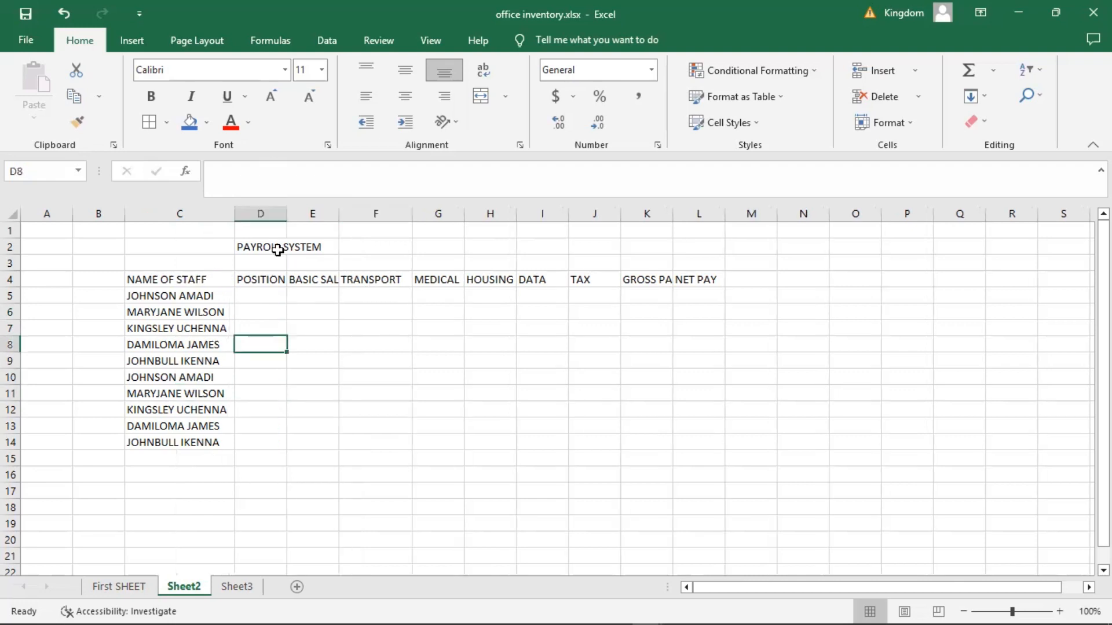
pyautogui.click(260, 301)
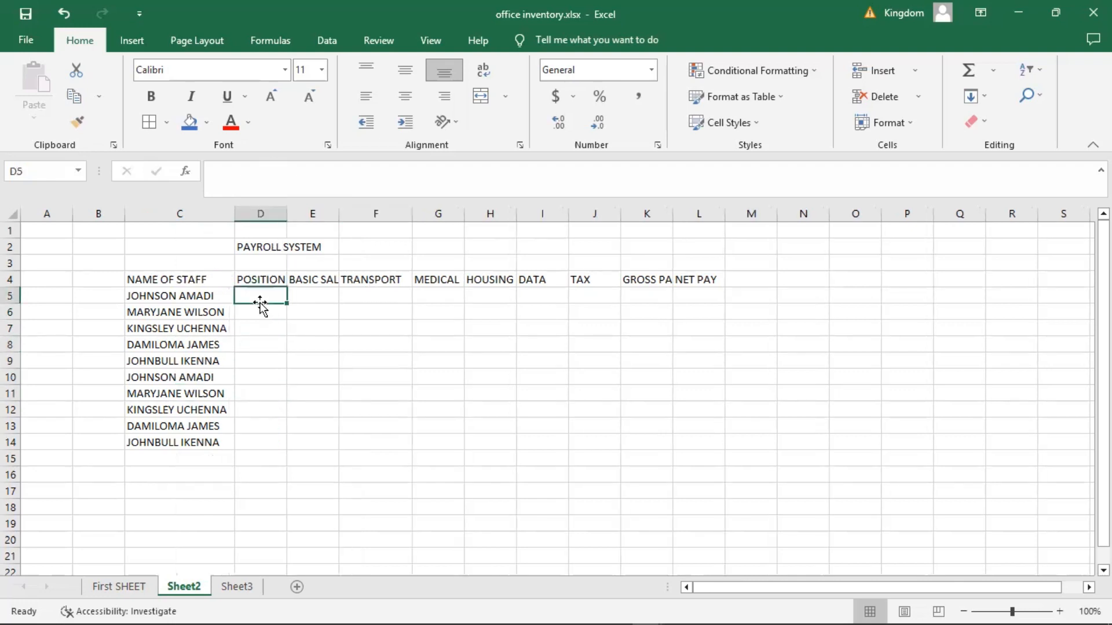
pyautogui.write('GENER')
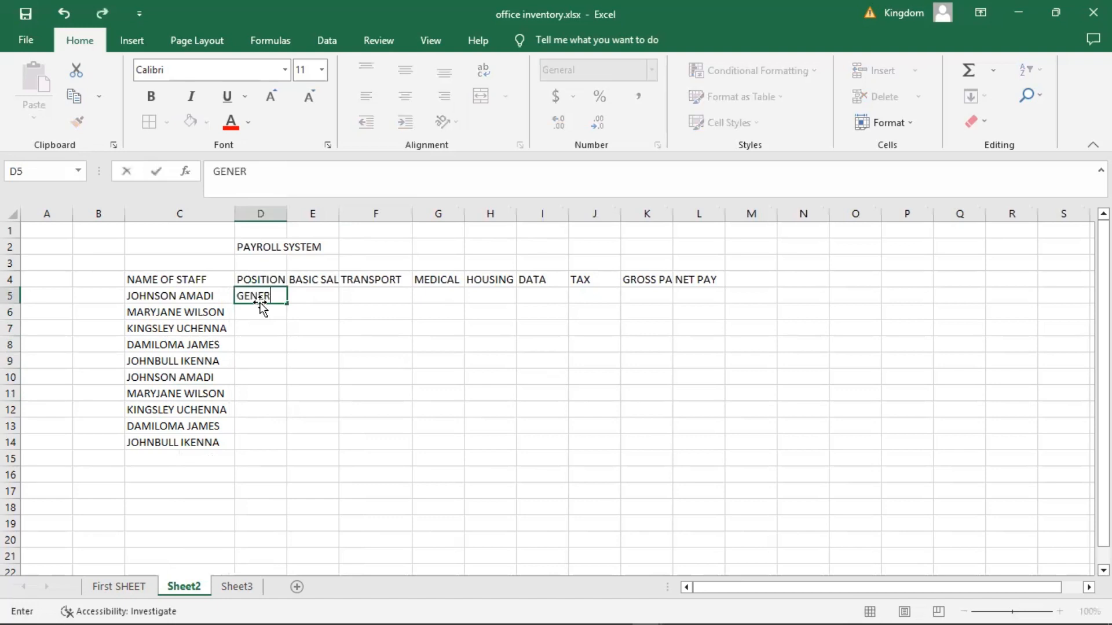
pyautogui.write('AL MANAGER')
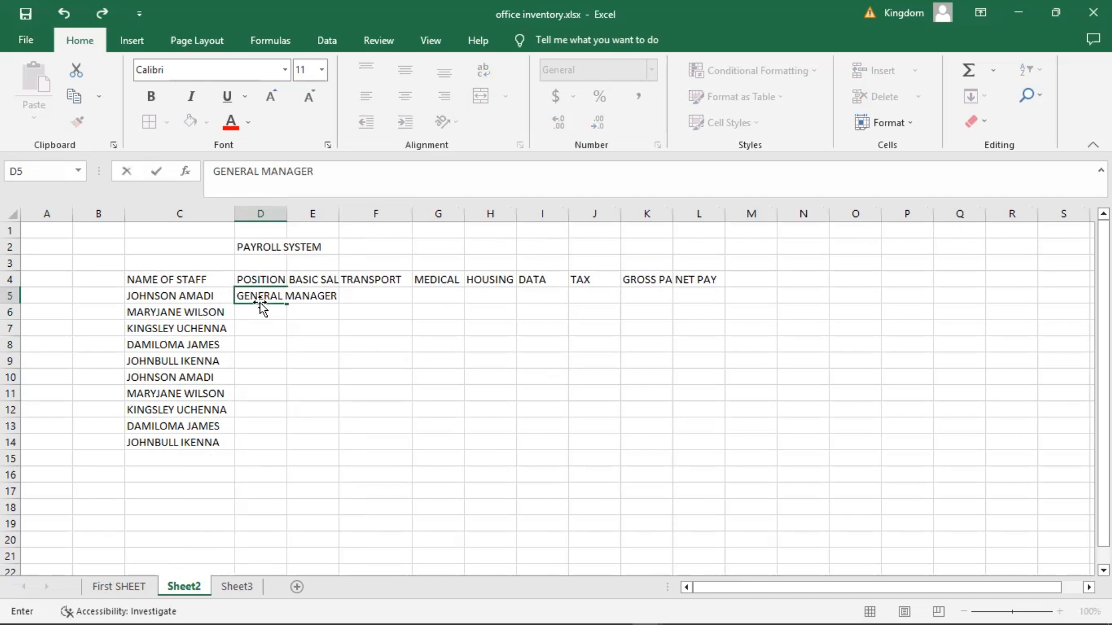
pyautogui.press('Return')
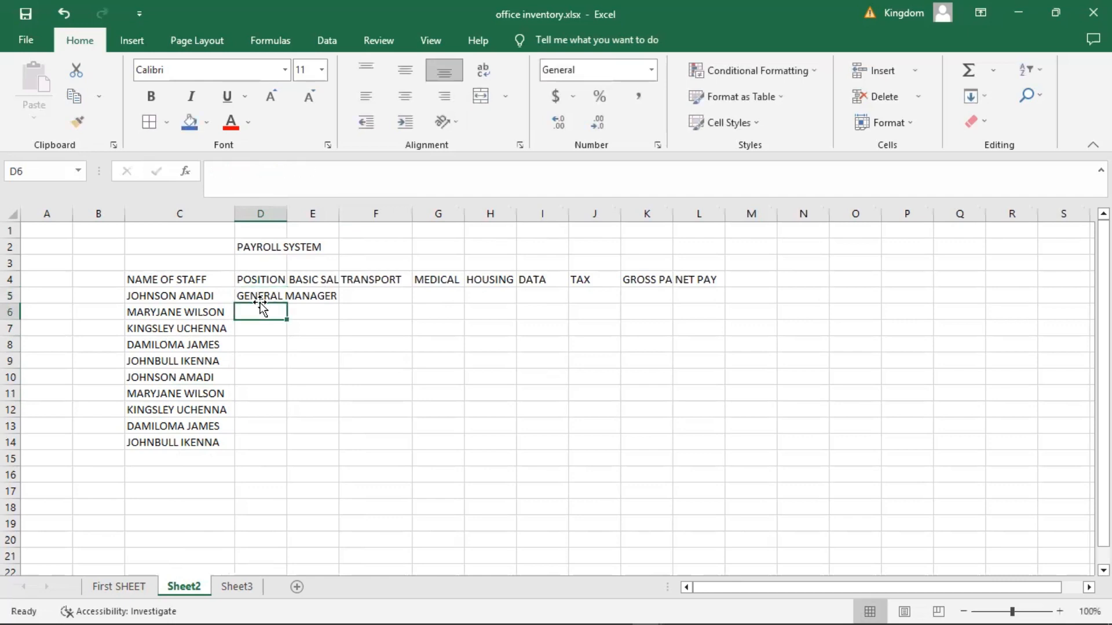
pyautogui.write('MANAGER')
pyautogui.press('Return')
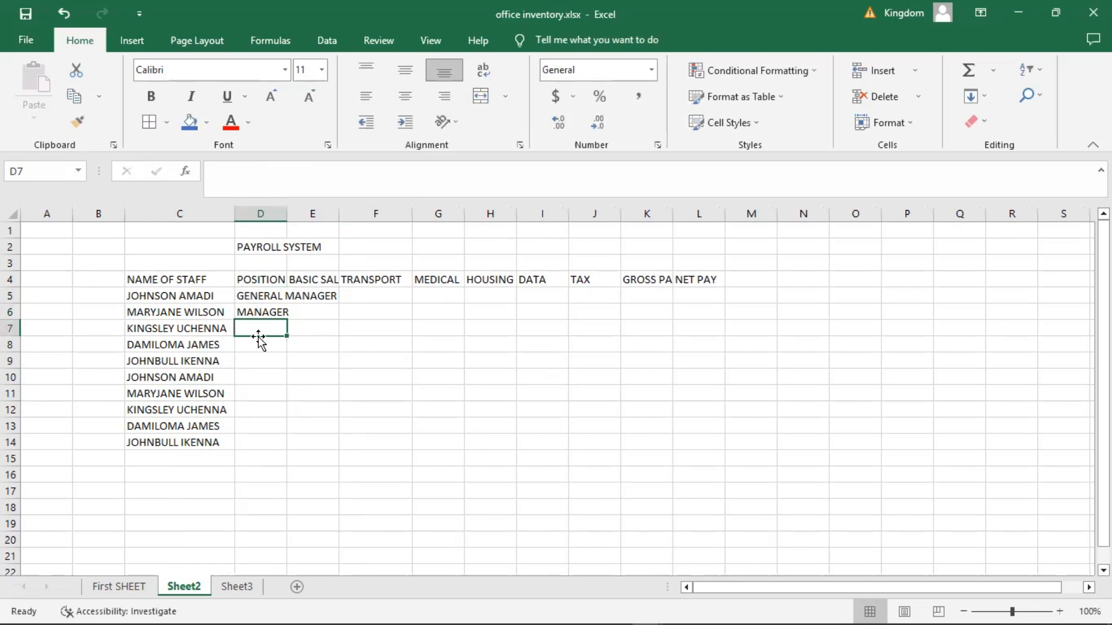
pyautogui.press('Return')
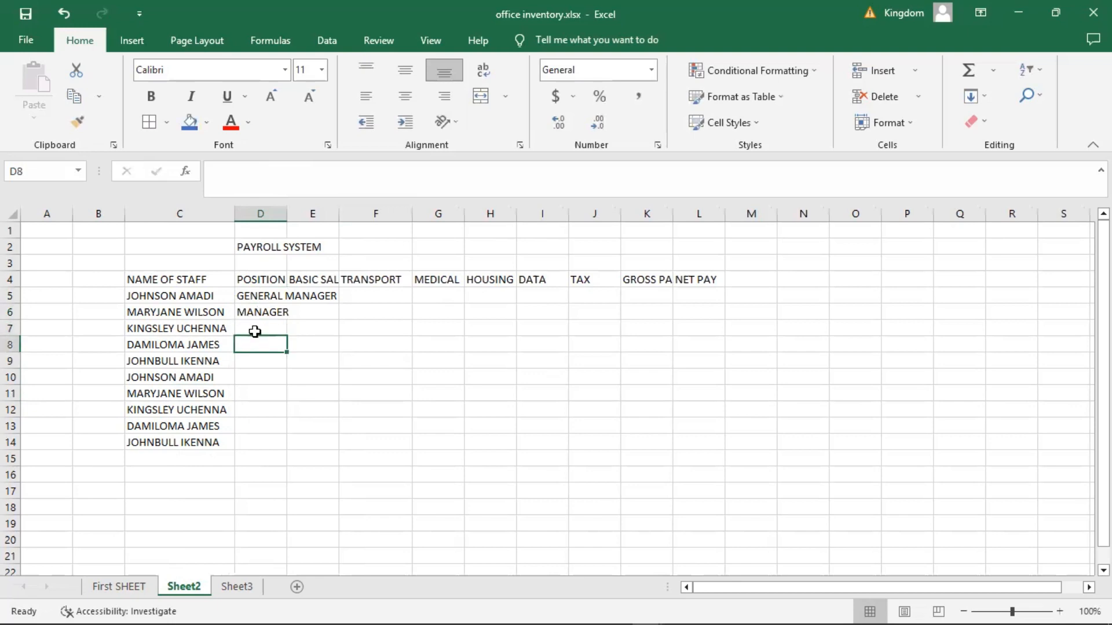
pyautogui.click(248, 329)
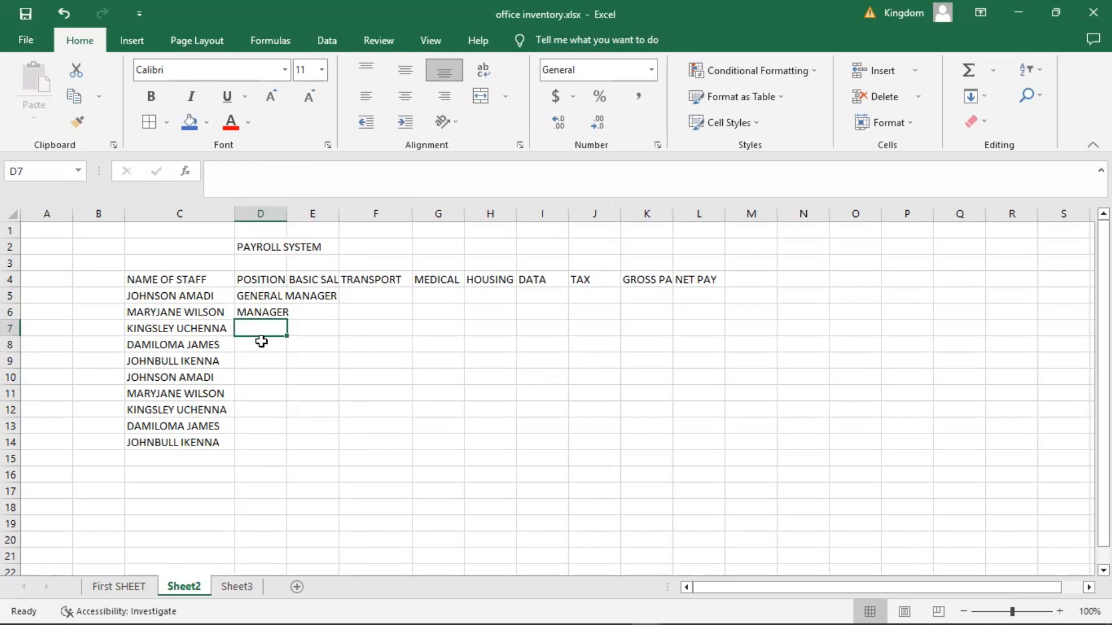
pyautogui.click(261, 342)
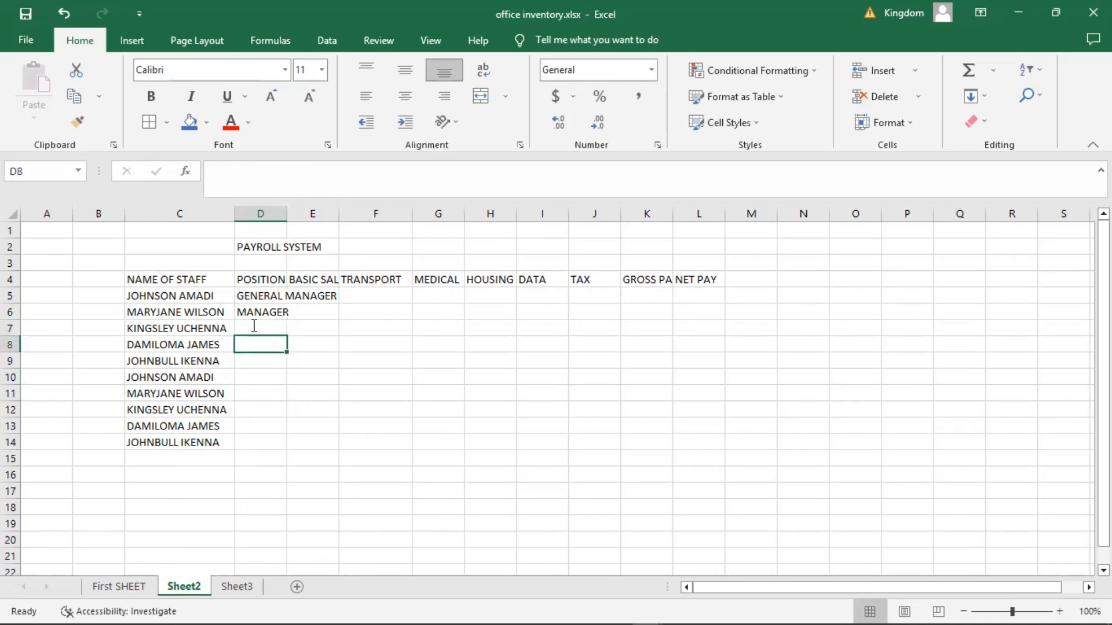
pyautogui.click(253, 326)
pyautogui.write('SECRETA')
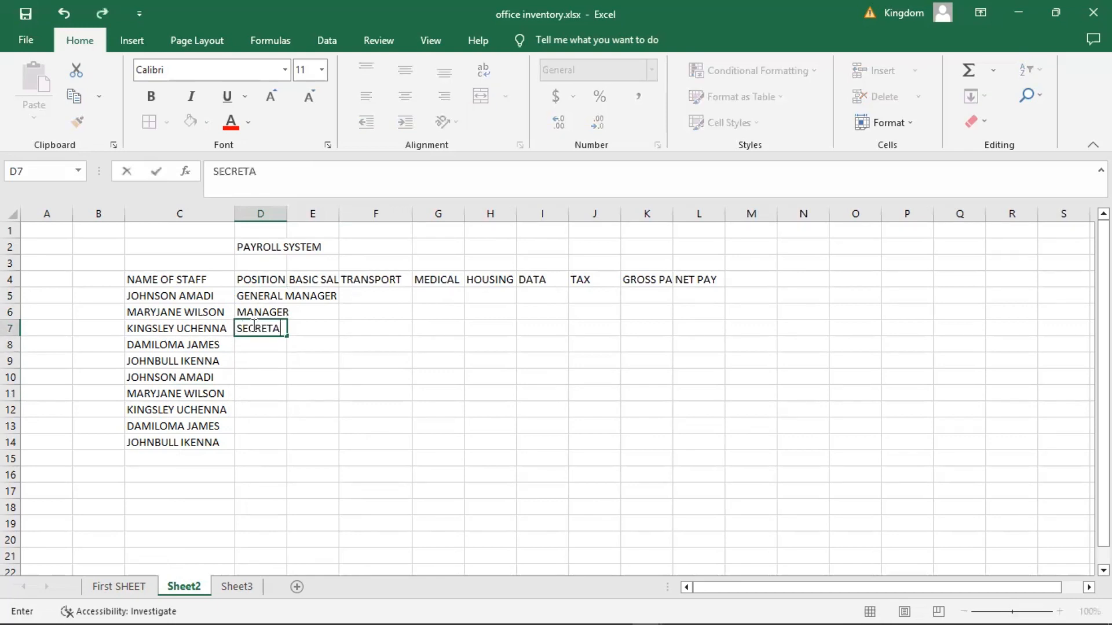
pyautogui.write('RY')
pyautogui.press('Return')
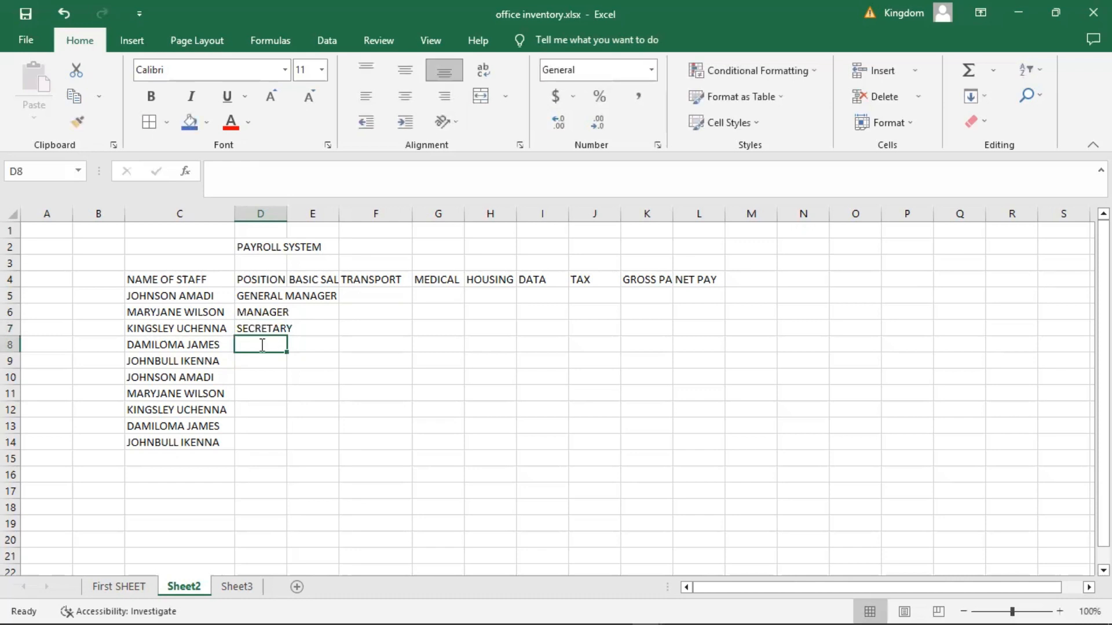
# Enter BUSINESS DEV OFFICER, ACCOUNTANT, SALES MANAGER, RECEPTIONIST and JENITOR in D8:D12
pyautogui.write('NUSIN')
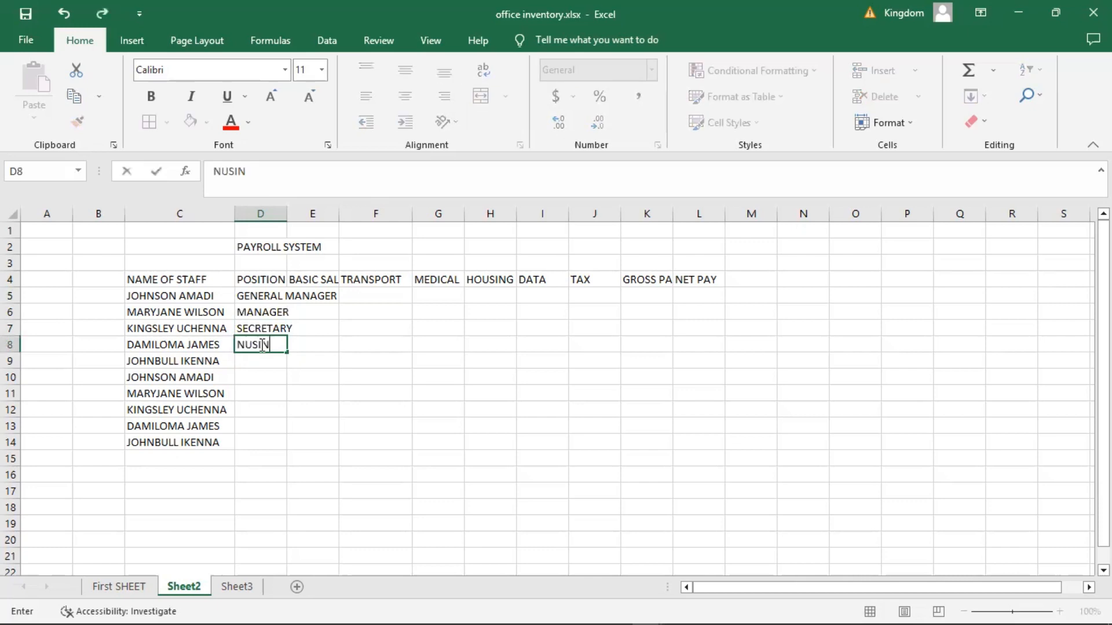
pyautogui.press('BackSpace')
pyautogui.press('BackSpace')
pyautogui.press('BackSpace')
pyautogui.press('BackSpace')
pyautogui.press('BackSpace')
pyautogui.write('BUSINESS')
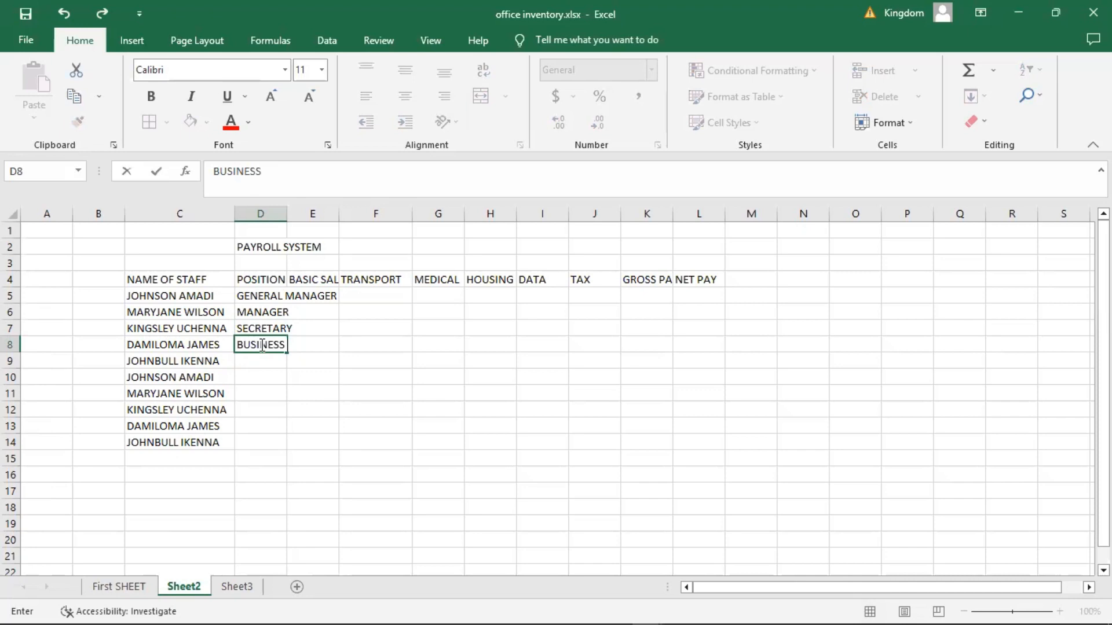
pyautogui.write(' DEV OFFICER')
pyautogui.press('Return')
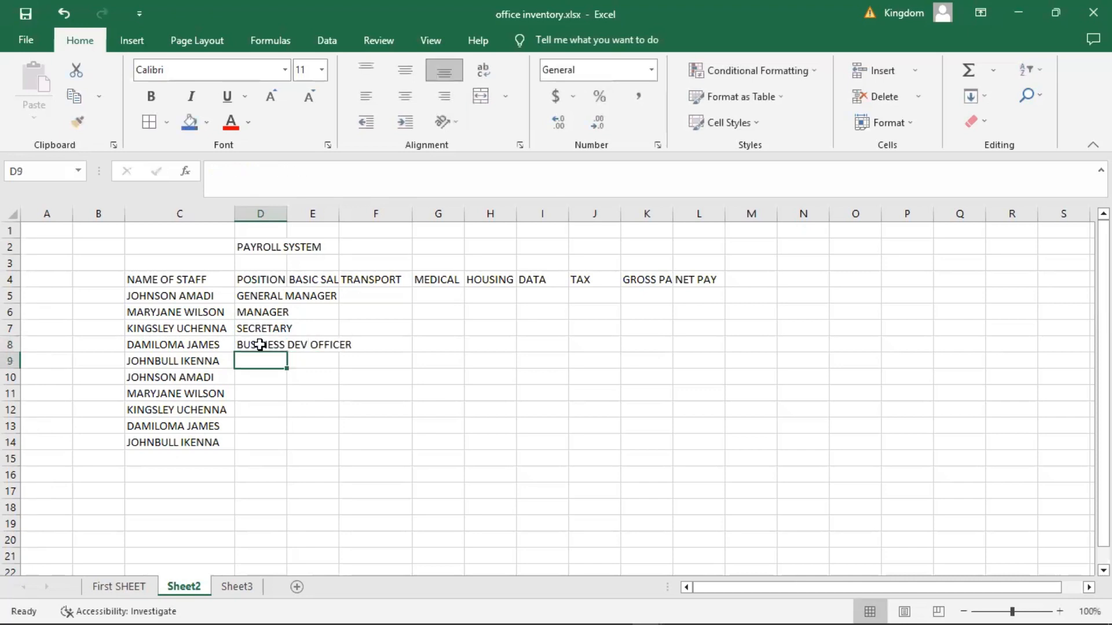
pyautogui.write('ACCOU')
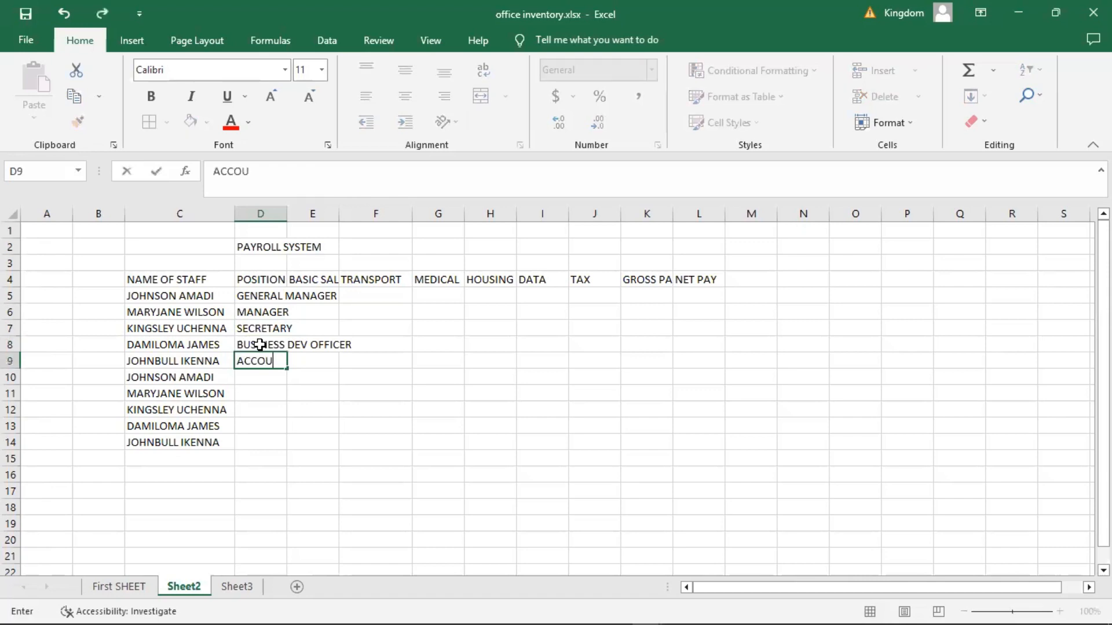
pyautogui.write('NTANT')
pyautogui.press('Return')
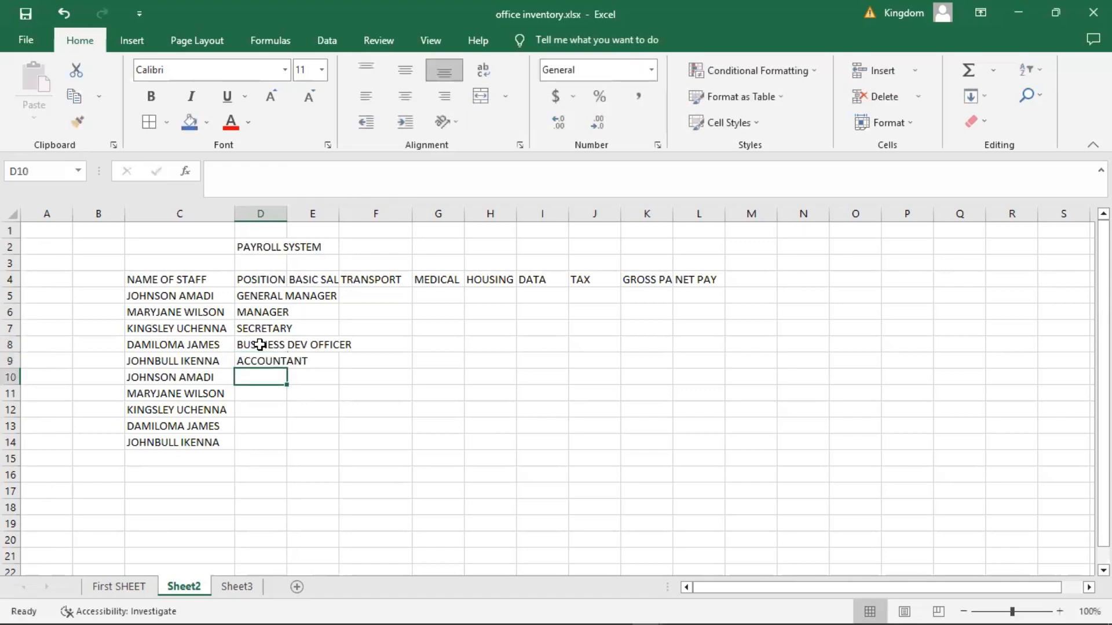
pyautogui.write('SALES')
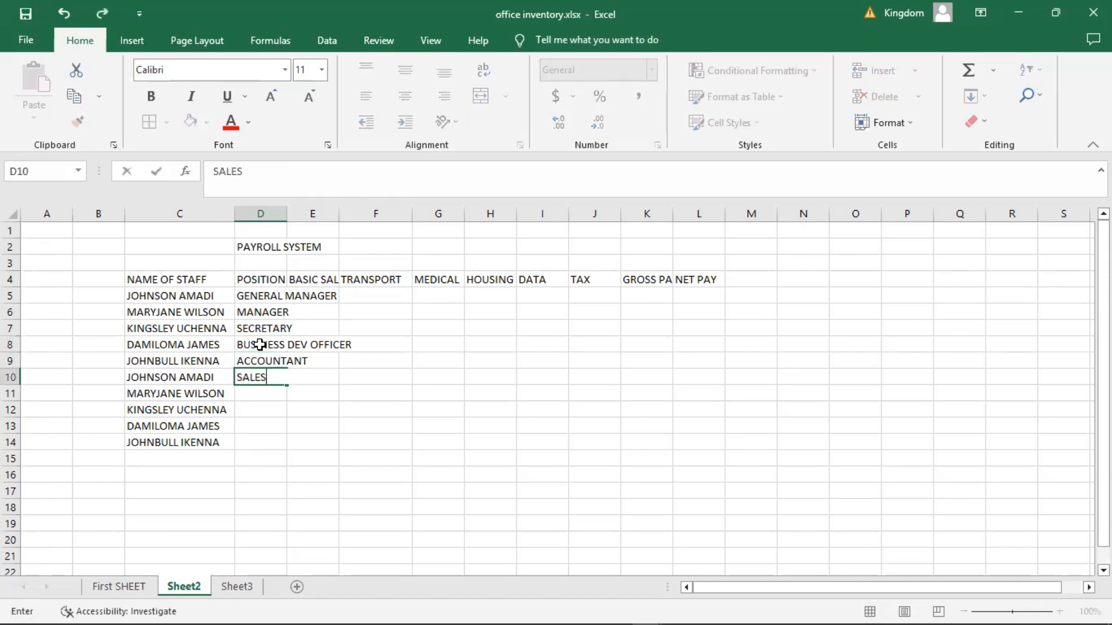
pyautogui.write(' MANAGER')
pyautogui.press('Return')
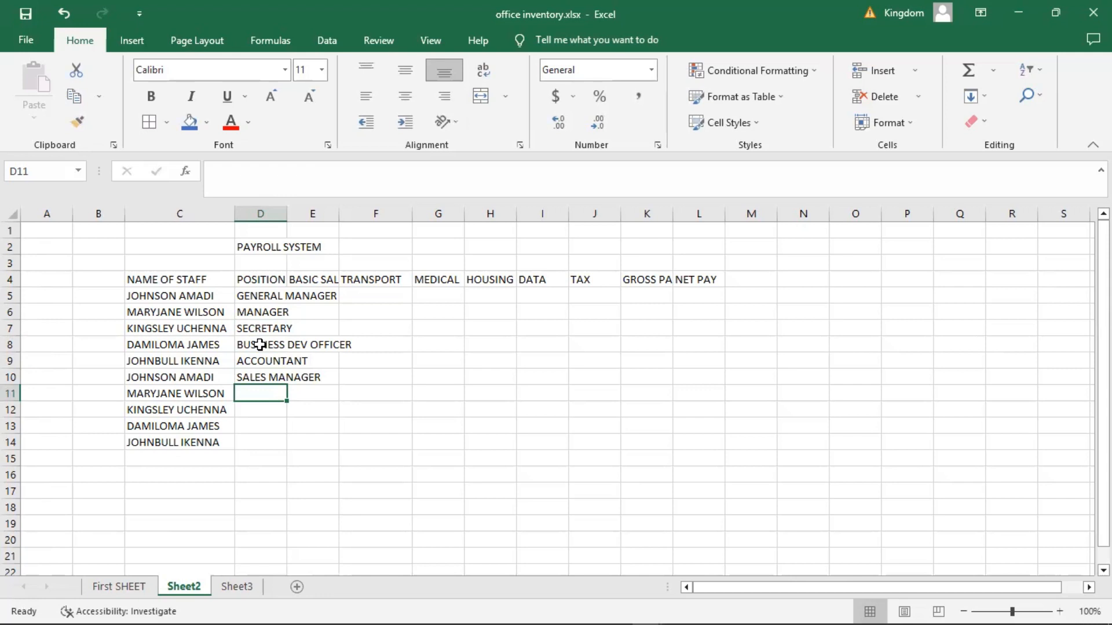
pyautogui.write('REC')
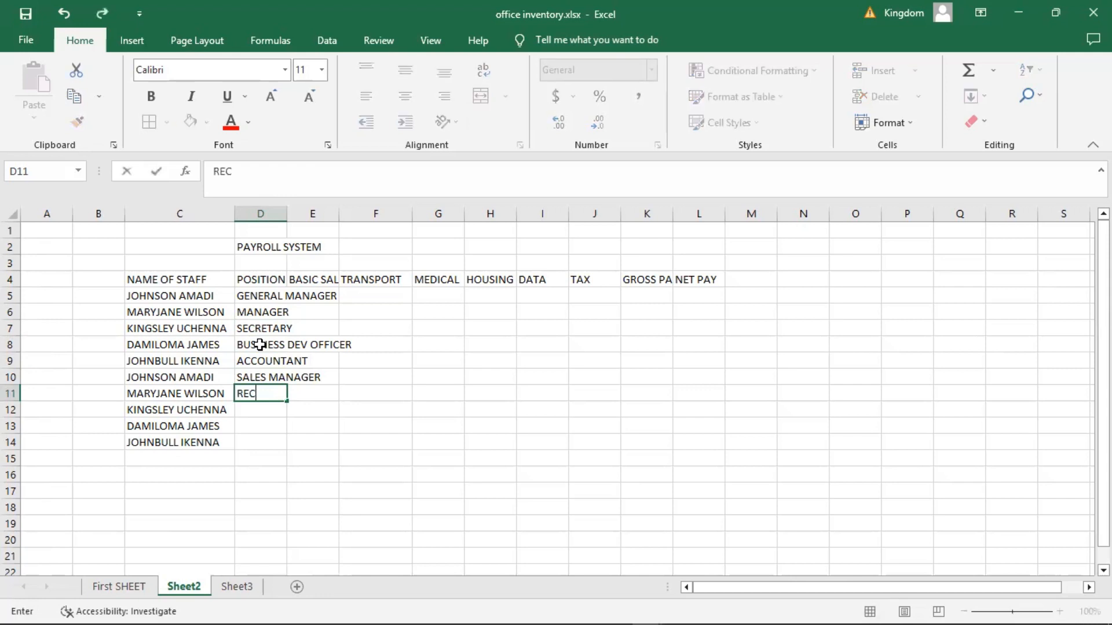
pyautogui.write('EPTIONIST')
pyautogui.press('Return')
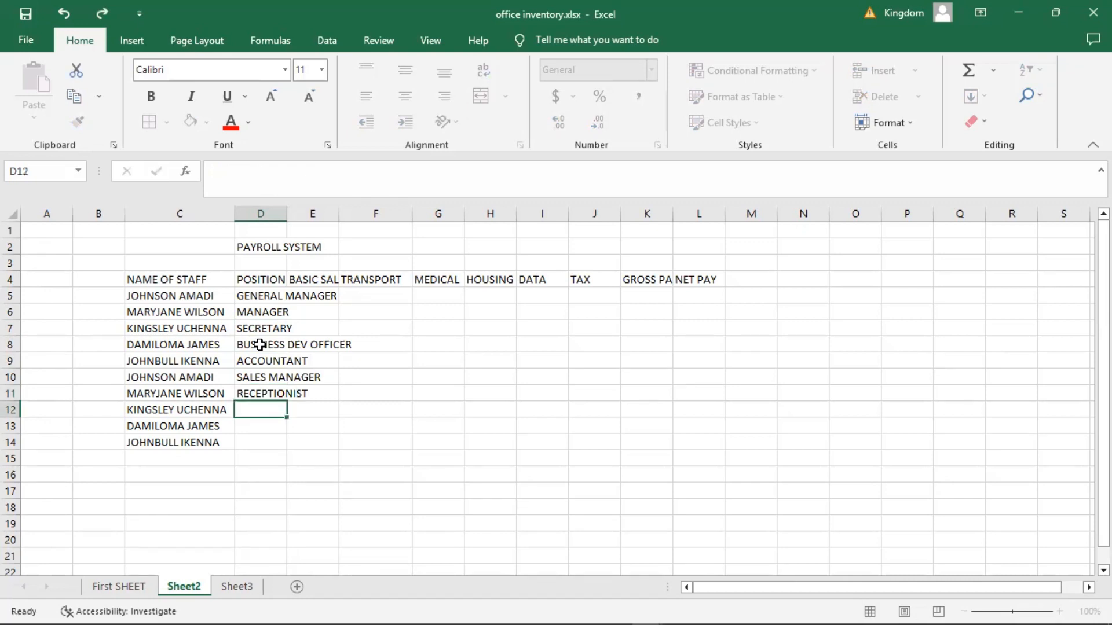
pyautogui.press('F2')
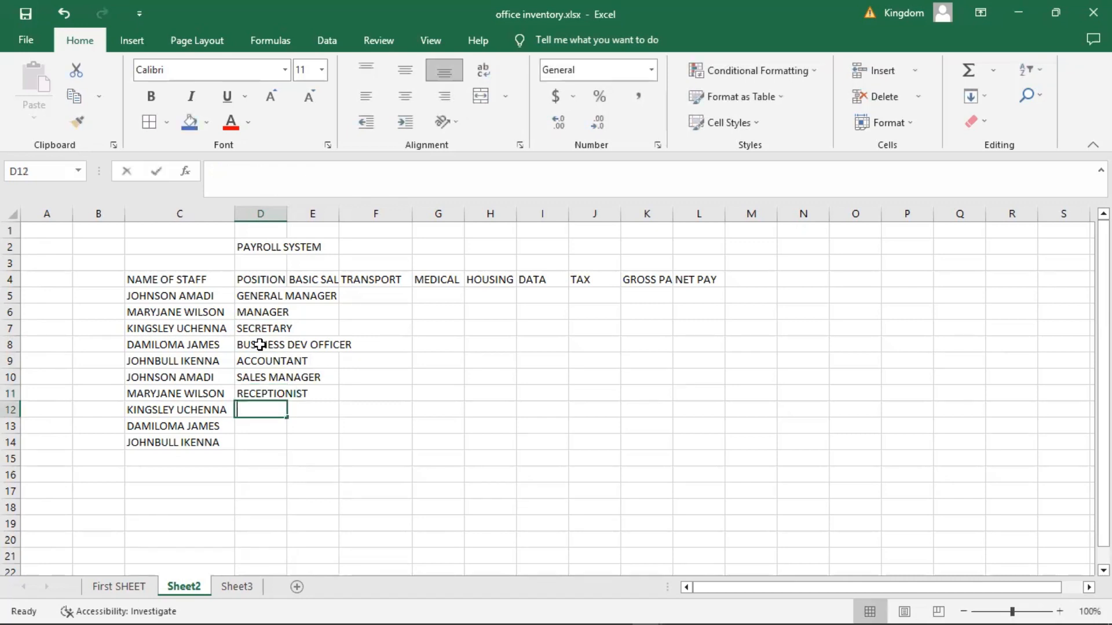
pyautogui.write('JENITOR')
pyautogui.press('Return')
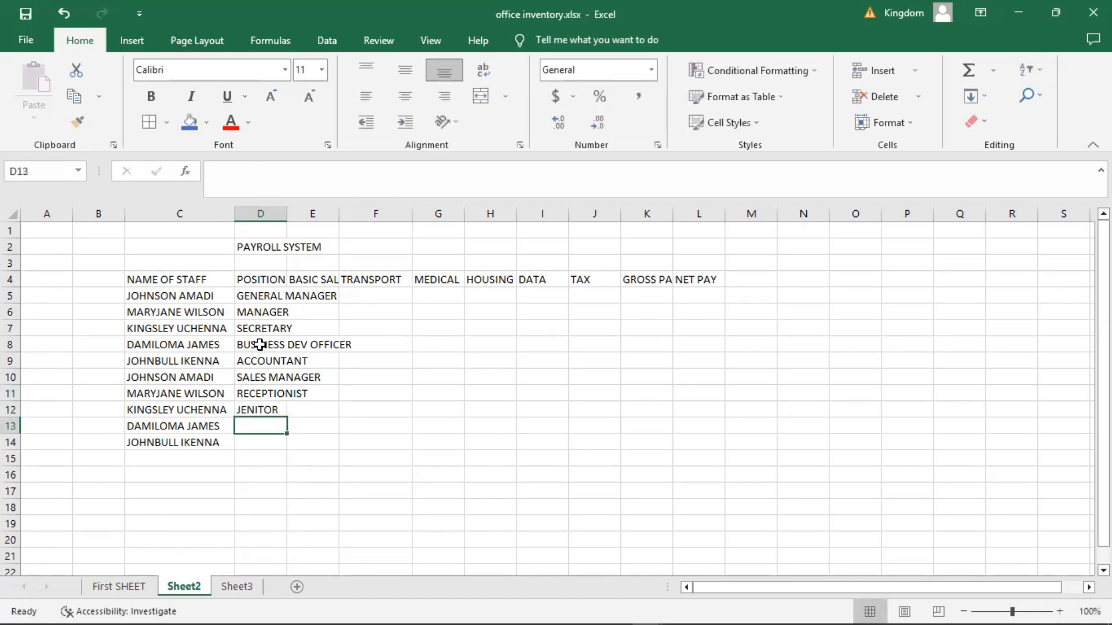
# Correct the D12 spelling from JENITOR to JANITOR
pyautogui.click(246, 411)
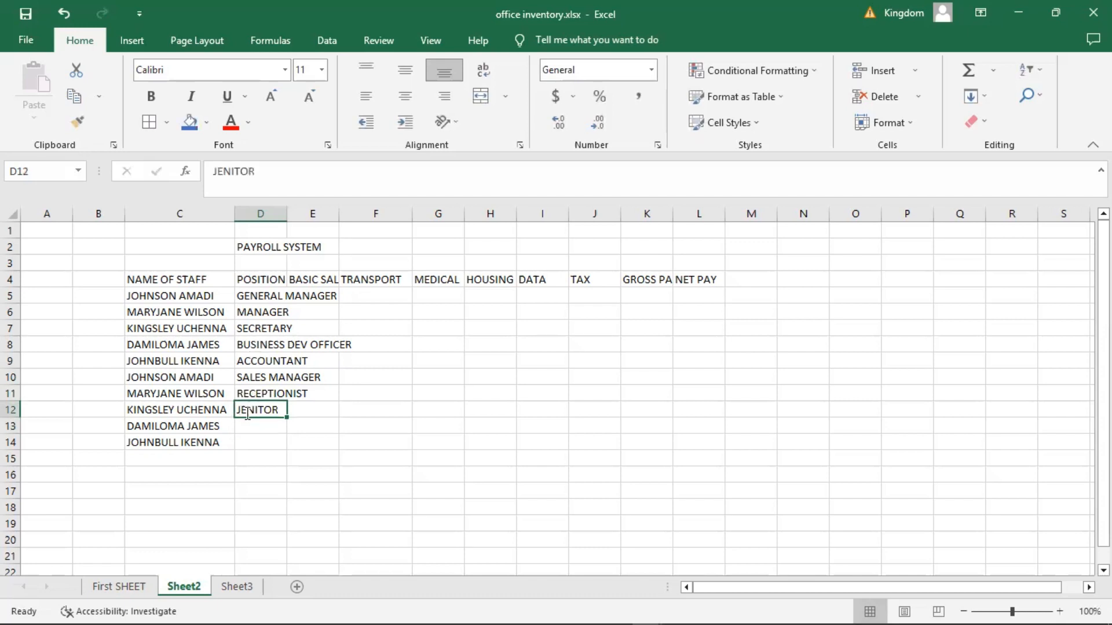
pyautogui.doubleClick(247, 411)
pyautogui.press('BackSpace')
pyautogui.write('A')
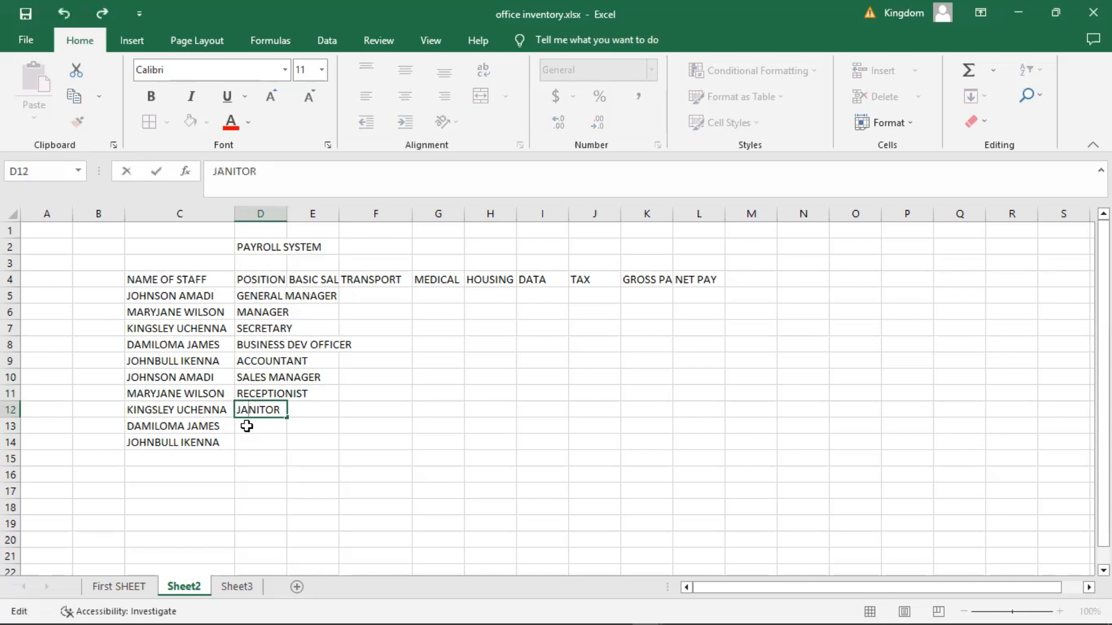
pyautogui.click(246, 428)
# Enter SECURITY i in D13 and SECURITY II in D14
pyautogui.write('SE')
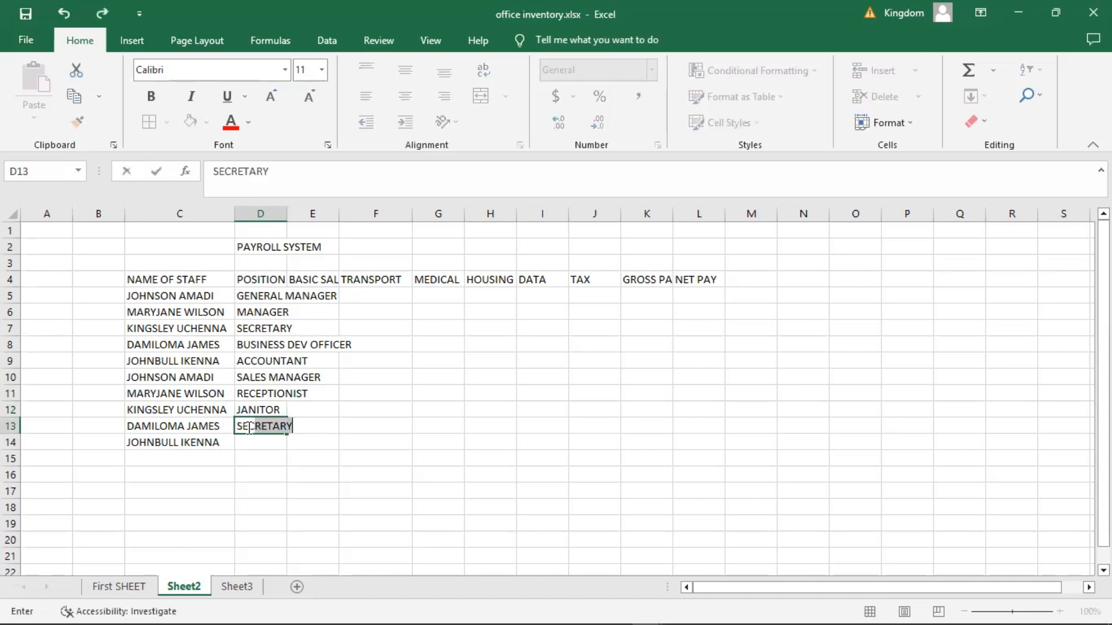
pyautogui.write('CUR')
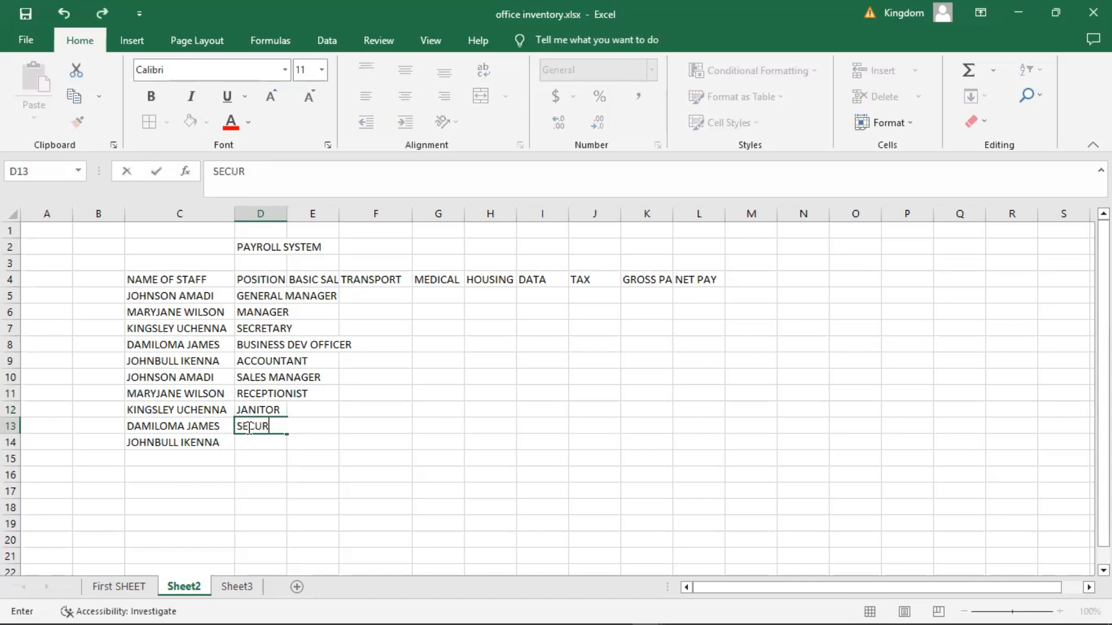
pyautogui.write('ITY')
pyautogui.press('Return')
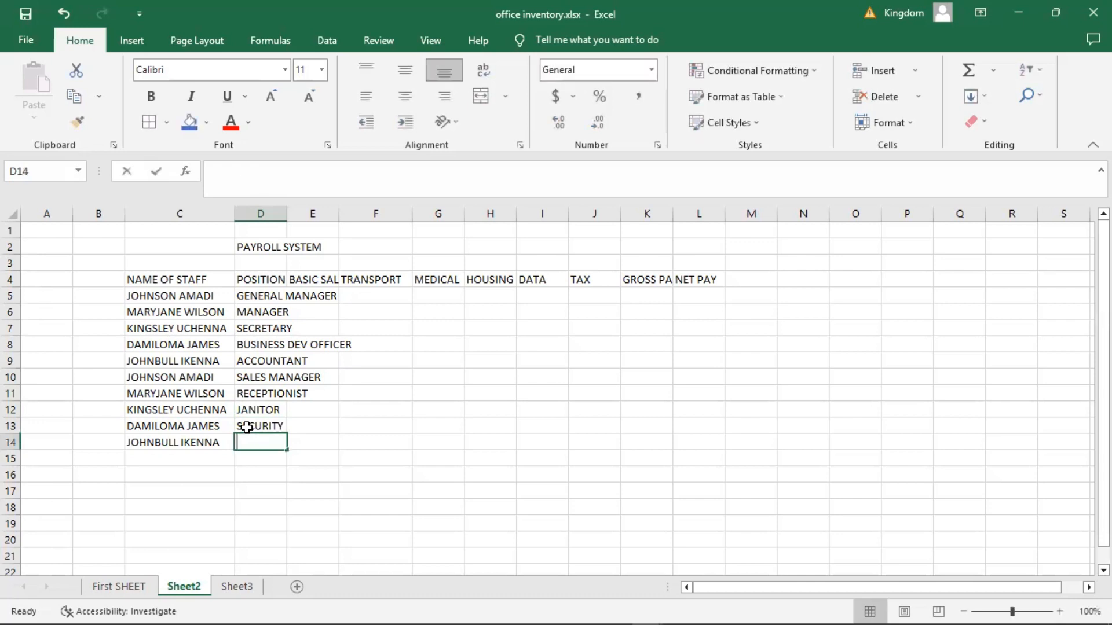
pyautogui.write('SEC')
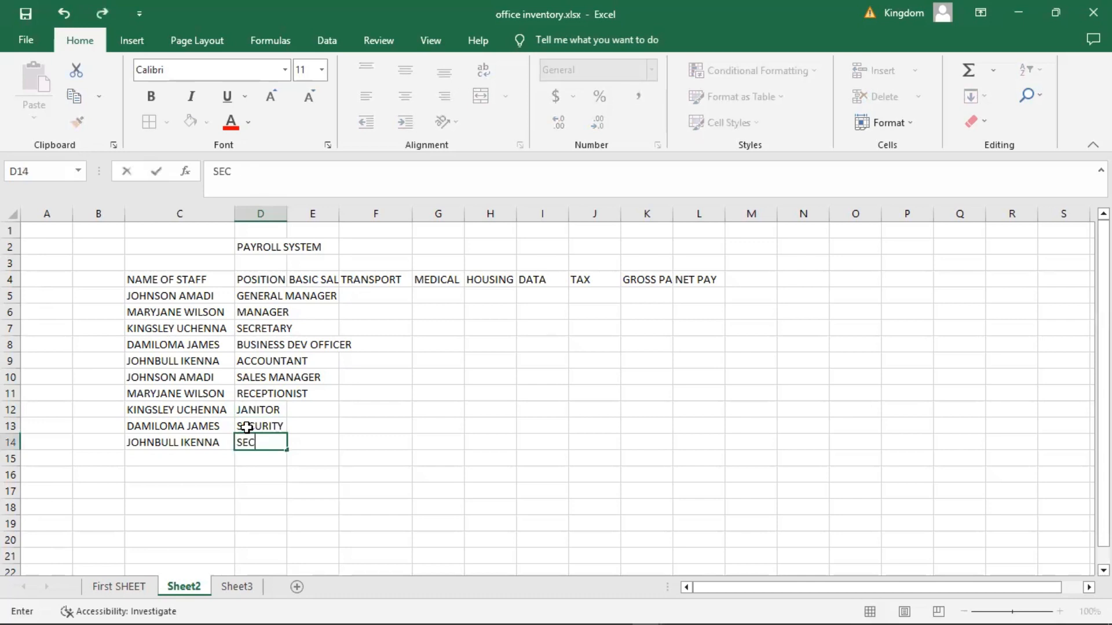
pyautogui.click(280, 427)
pyautogui.doubleClick(286, 426)
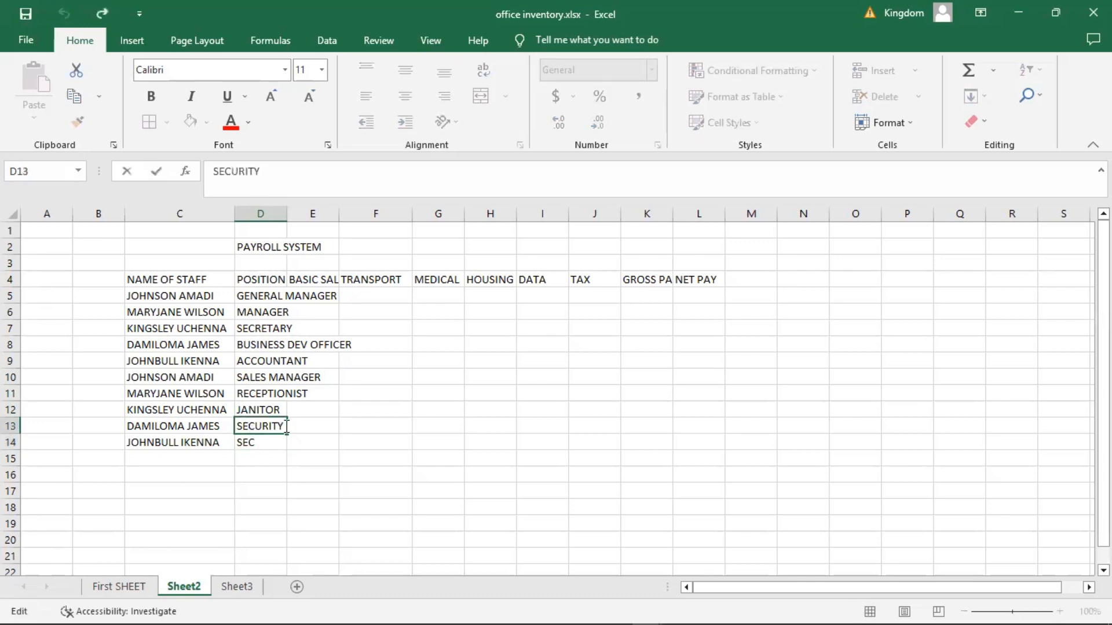
pyautogui.write('i')
pyautogui.click(273, 441)
pyautogui.doubleClick(273, 438)
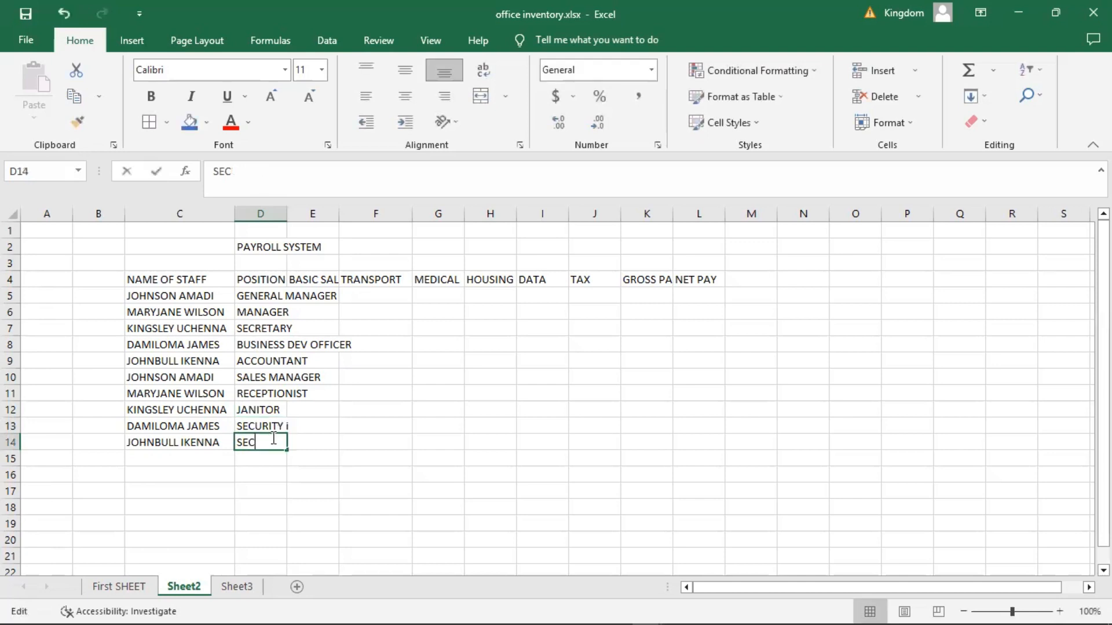
pyautogui.write('URITY i')
pyautogui.press('Right')
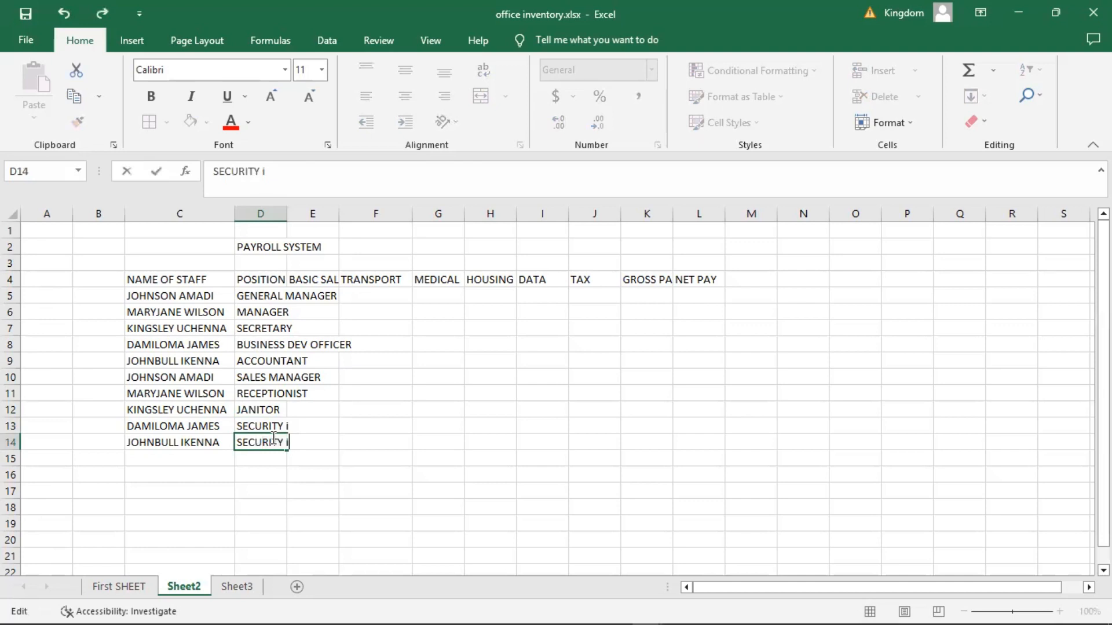
pyautogui.write('i')
pyautogui.press('BackSpace')
pyautogui.press('BackSpace')
pyautogui.write('II')
pyautogui.click(313, 474)
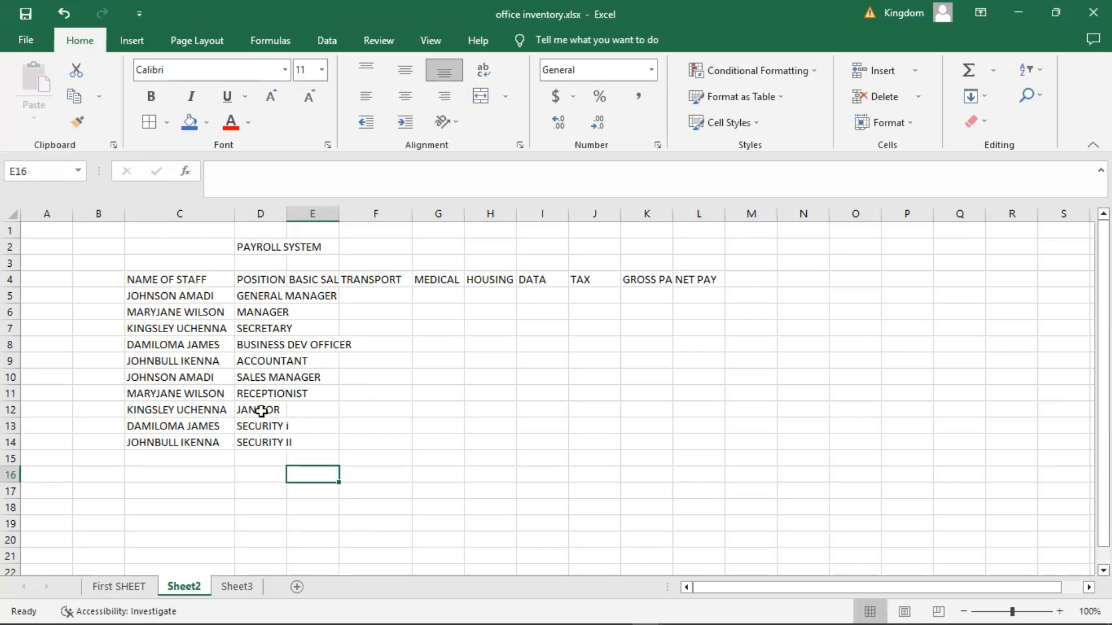
# Add an eleventh staff member in row 15, with the staff name in C15 and DRIVER in D15
pyautogui.click(258, 458)
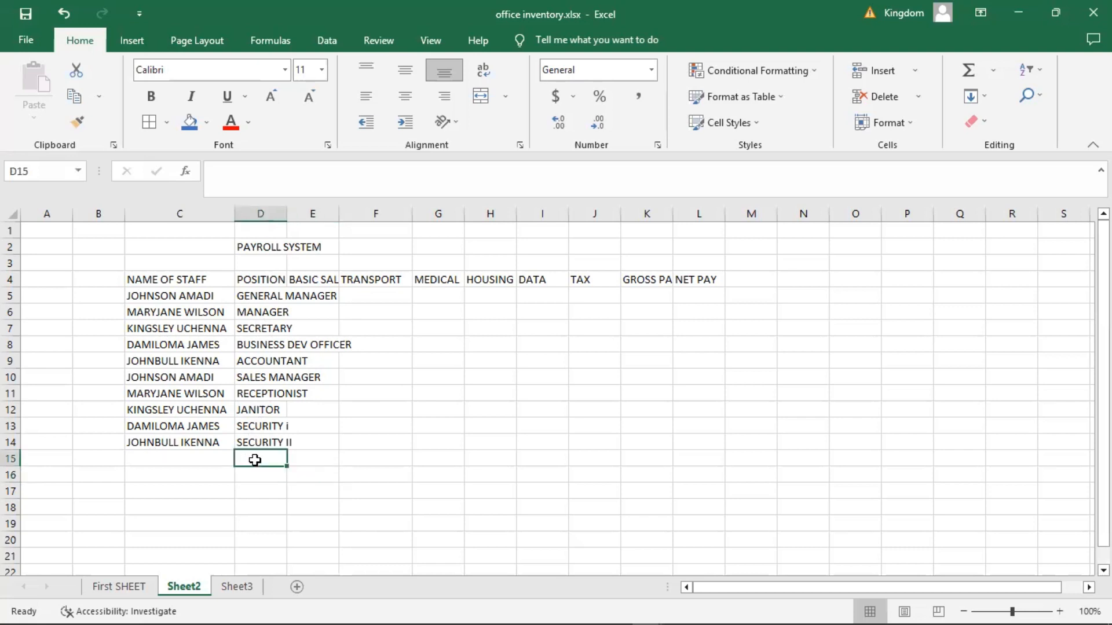
pyautogui.write('DRIVER')
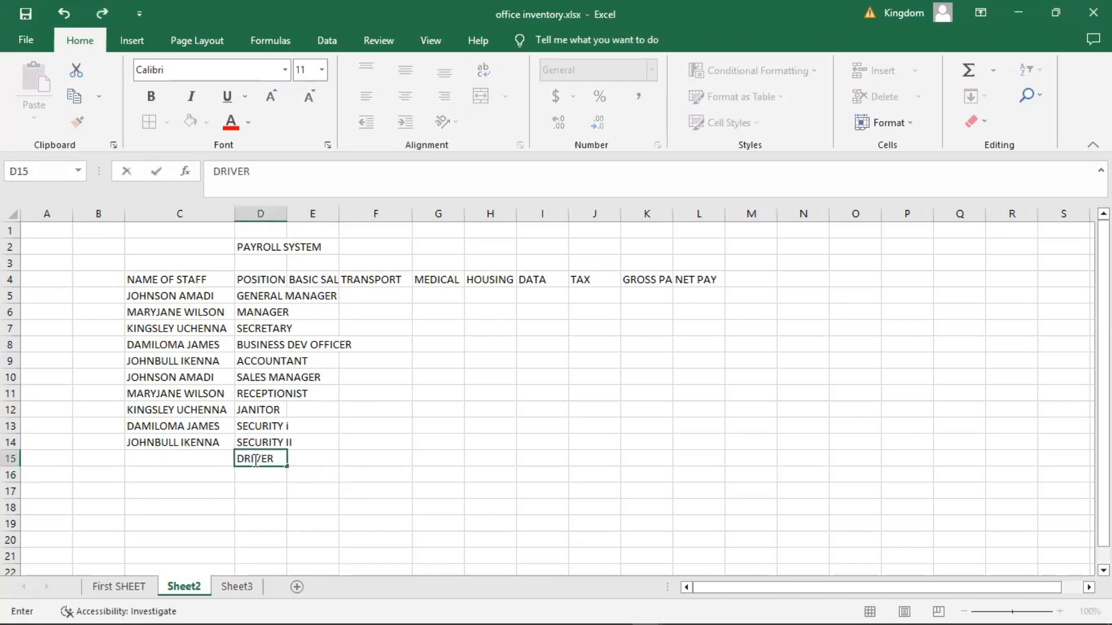
pyautogui.click(209, 458)
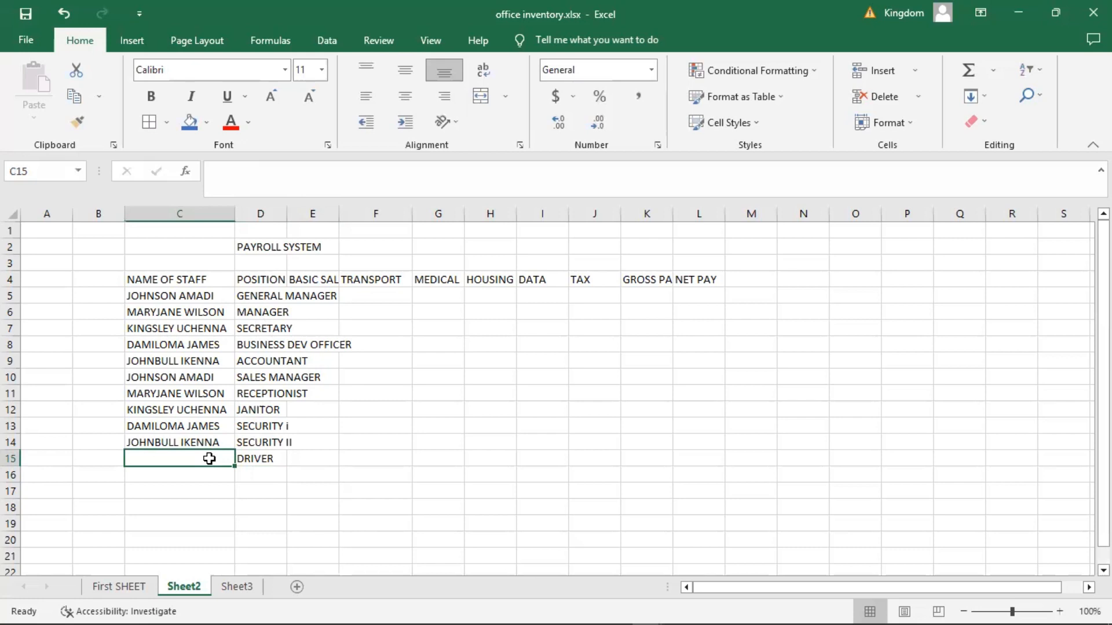
pyautogui.write('VICTOR')
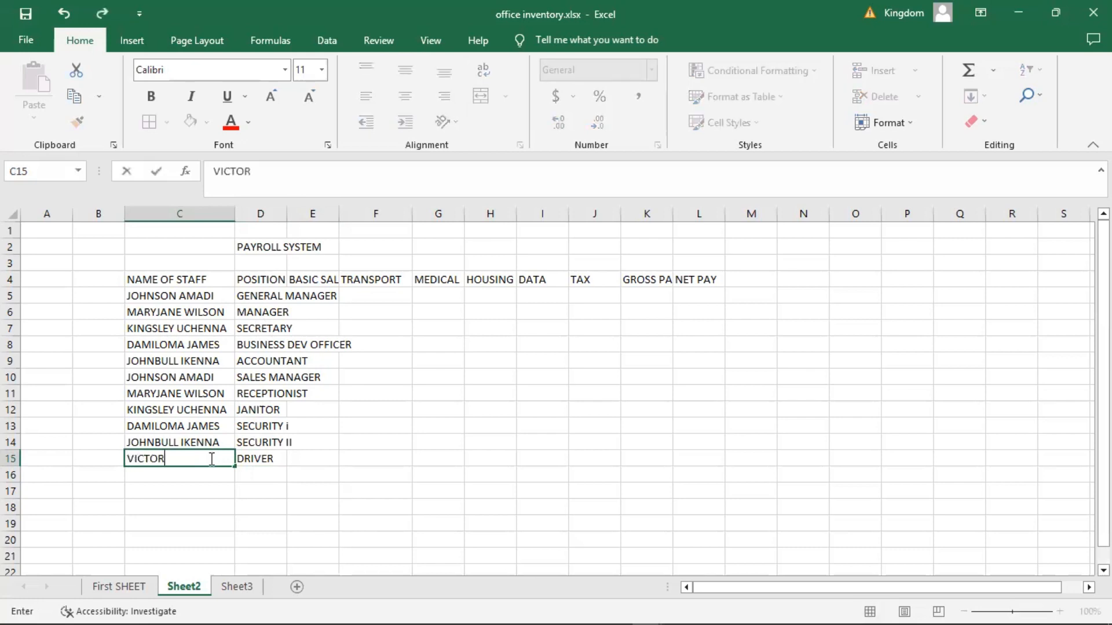
pyautogui.write(' CHRISTOPHER')
pyautogui.click(246, 505)
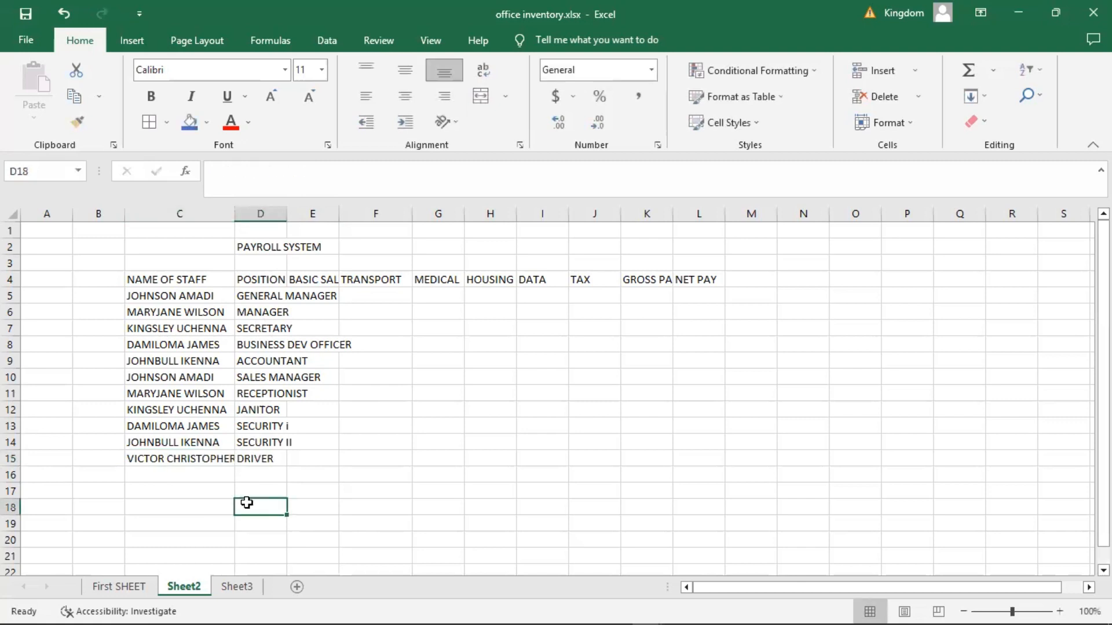
pyautogui.moveTo(198, 504); pyautogui.dragTo(227, 476)
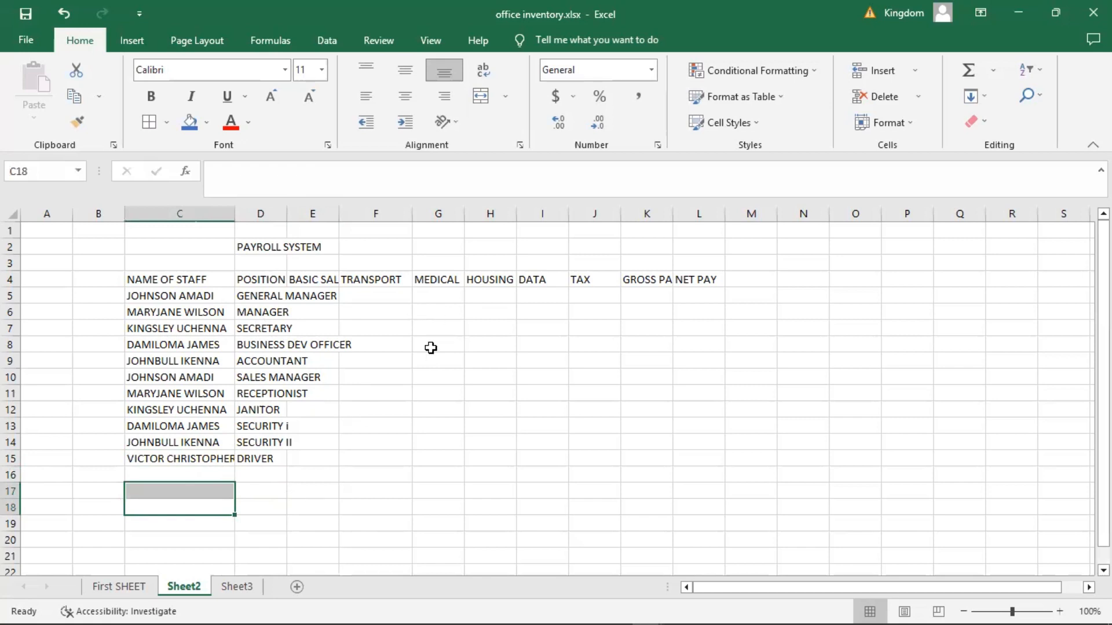
pyautogui.click(317, 491)
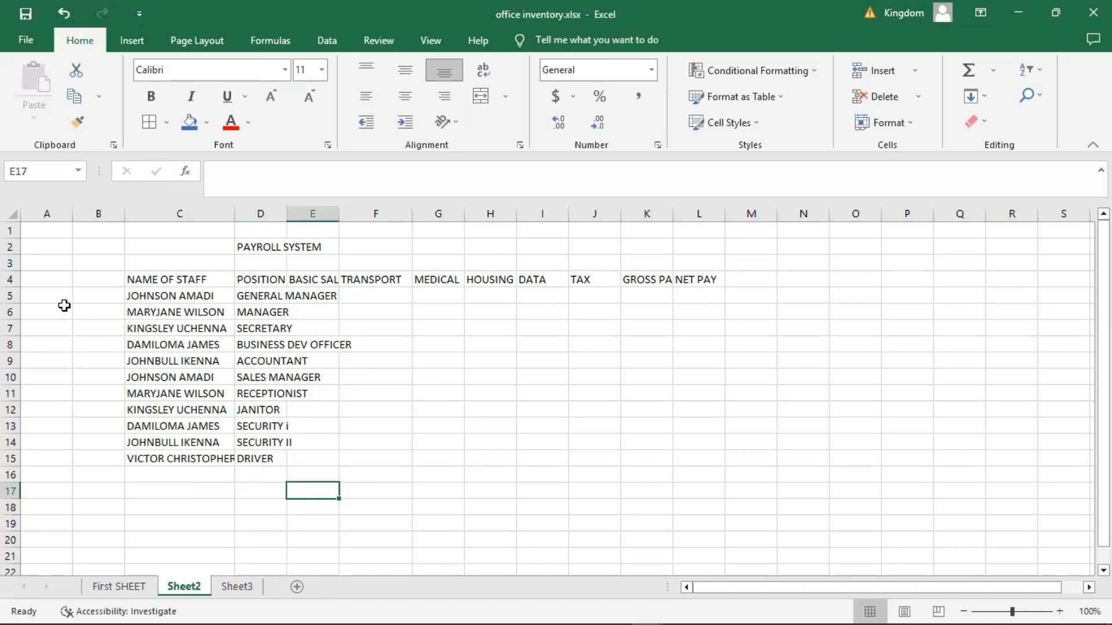
pyautogui.click(100, 278)
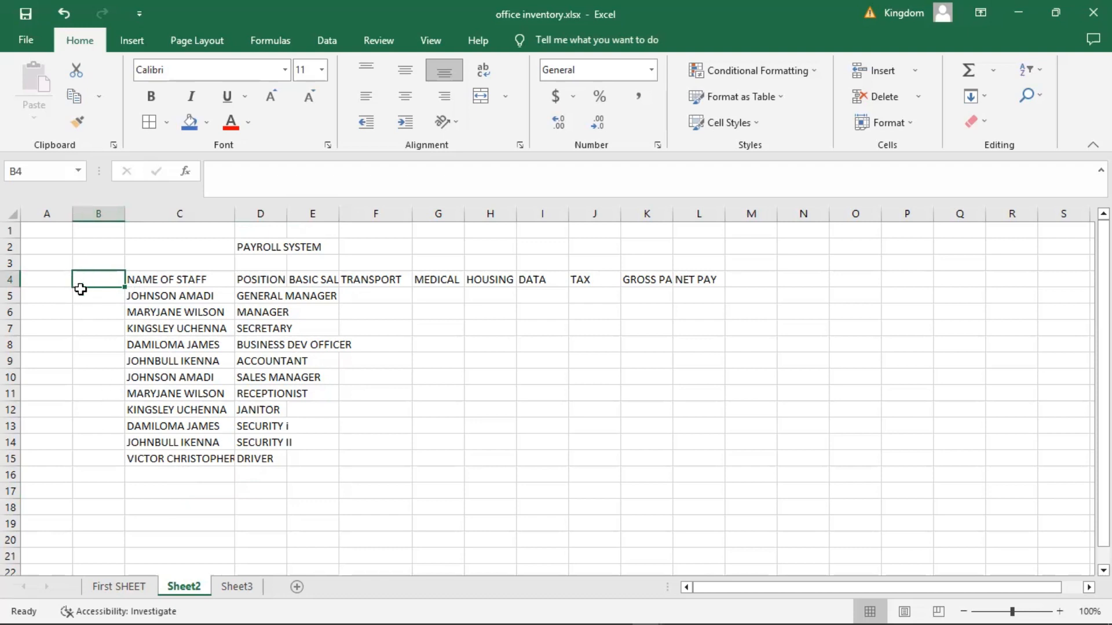
# Insert an entire new column at B4 using the Insert dialog's Entire column option
pyautogui.rightClick(115, 281)
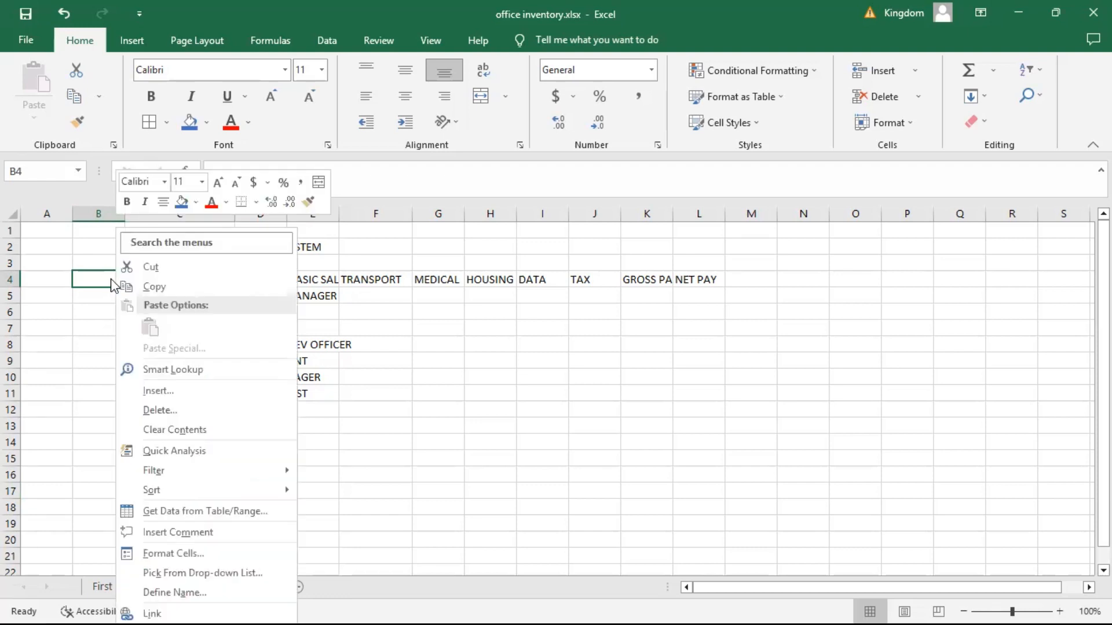
pyautogui.click(175, 391)
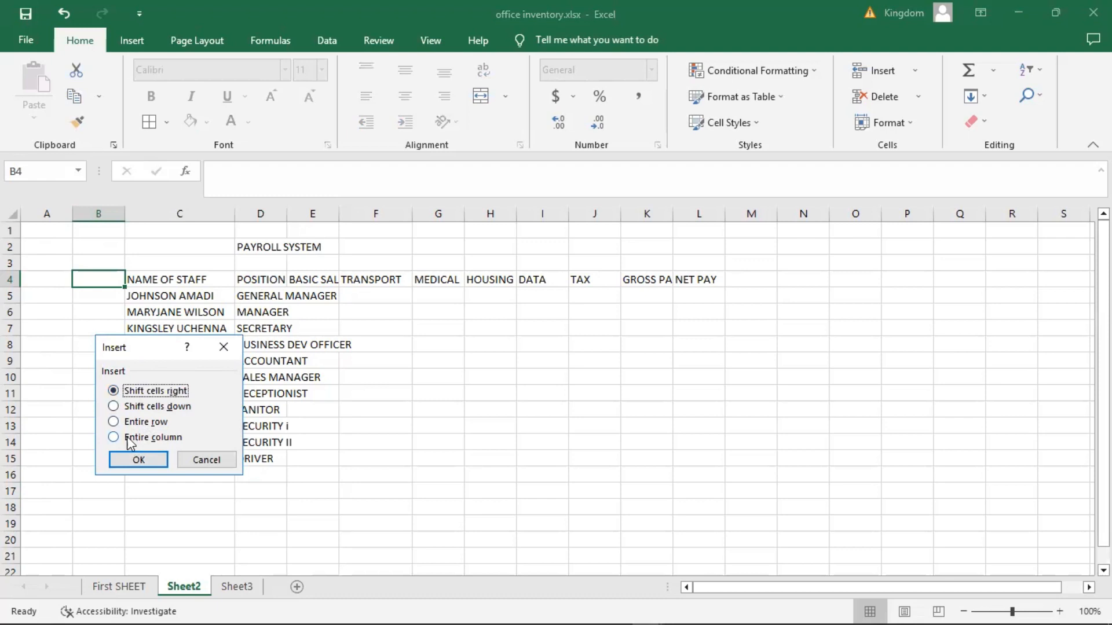
pyautogui.click(127, 436)
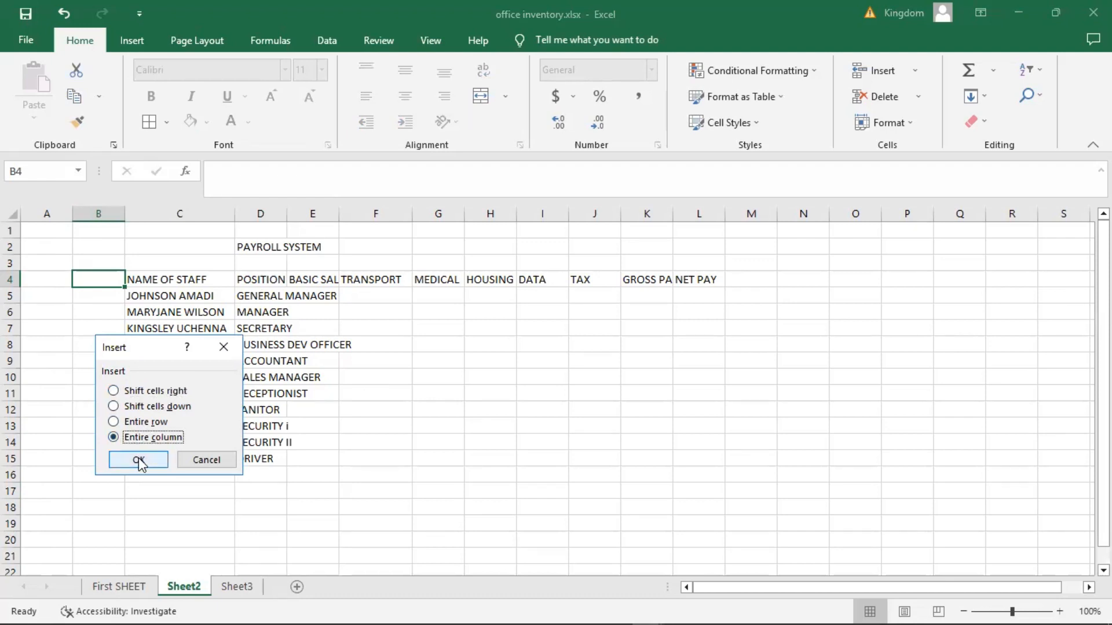
pyautogui.click(138, 458)
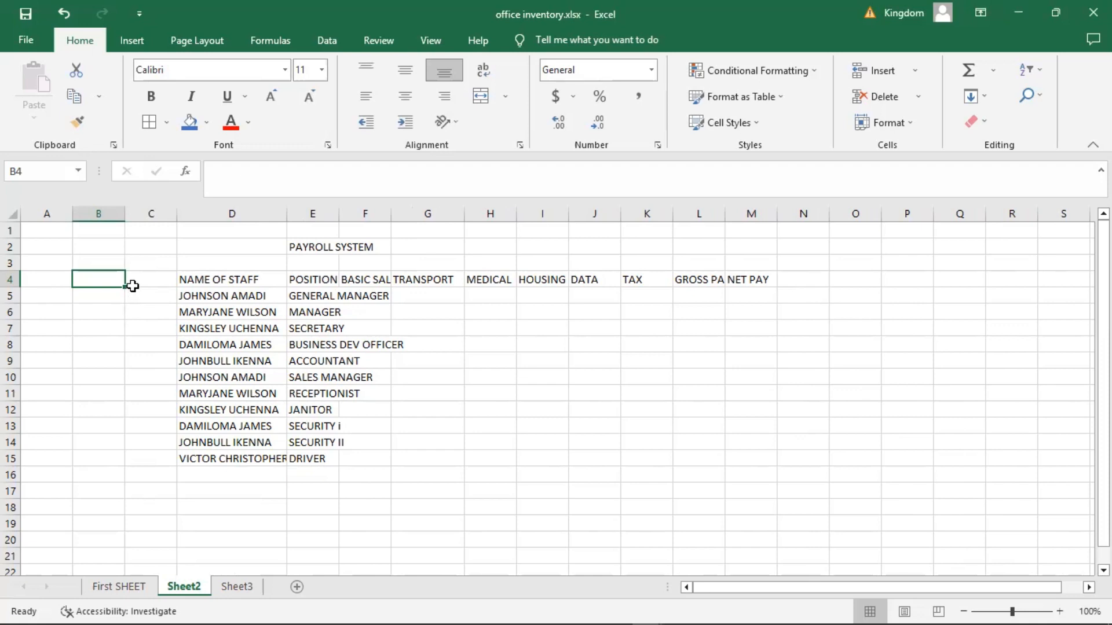
# Add an S/N header in C4 and number the staff 1, 2, 3, filled down to row 15
pyautogui.click(157, 280)
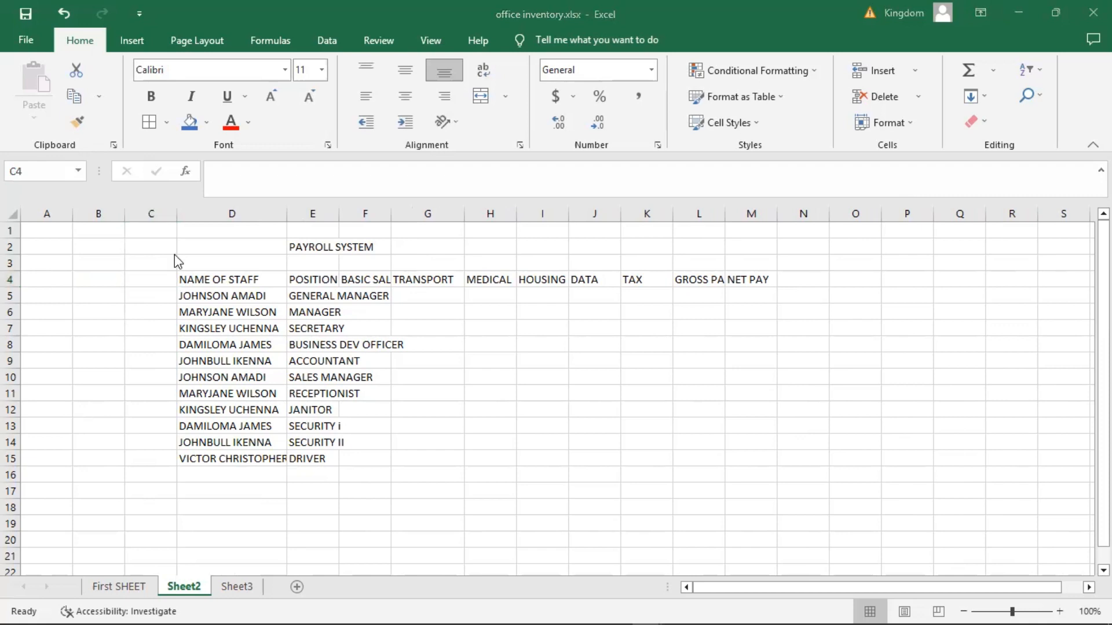
pyautogui.click(158, 285)
pyautogui.write('S/N')
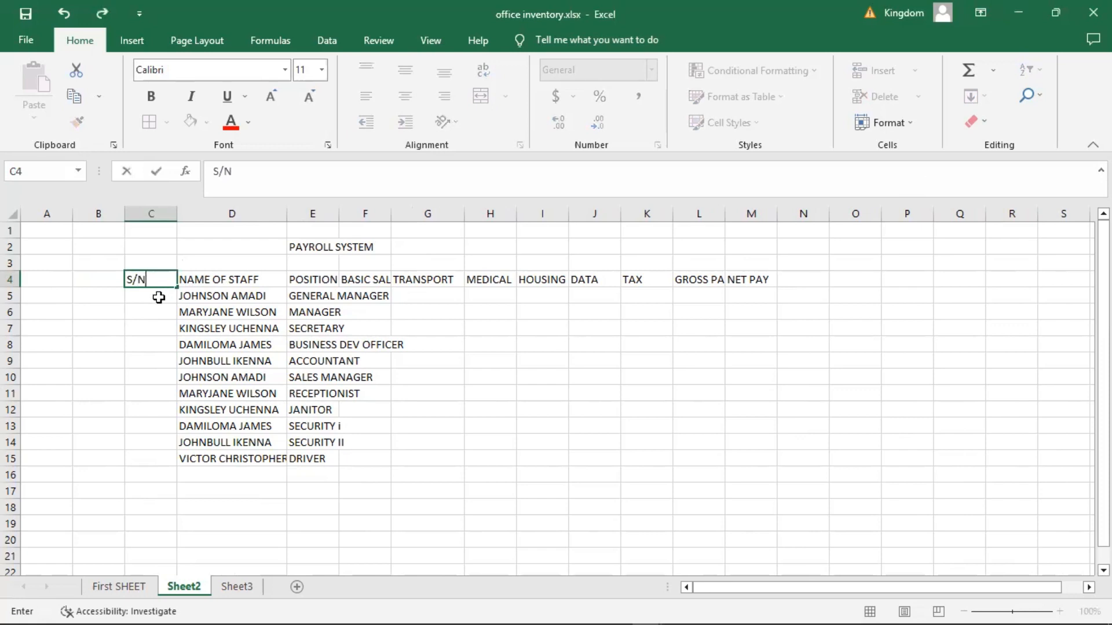
pyautogui.click(158, 297)
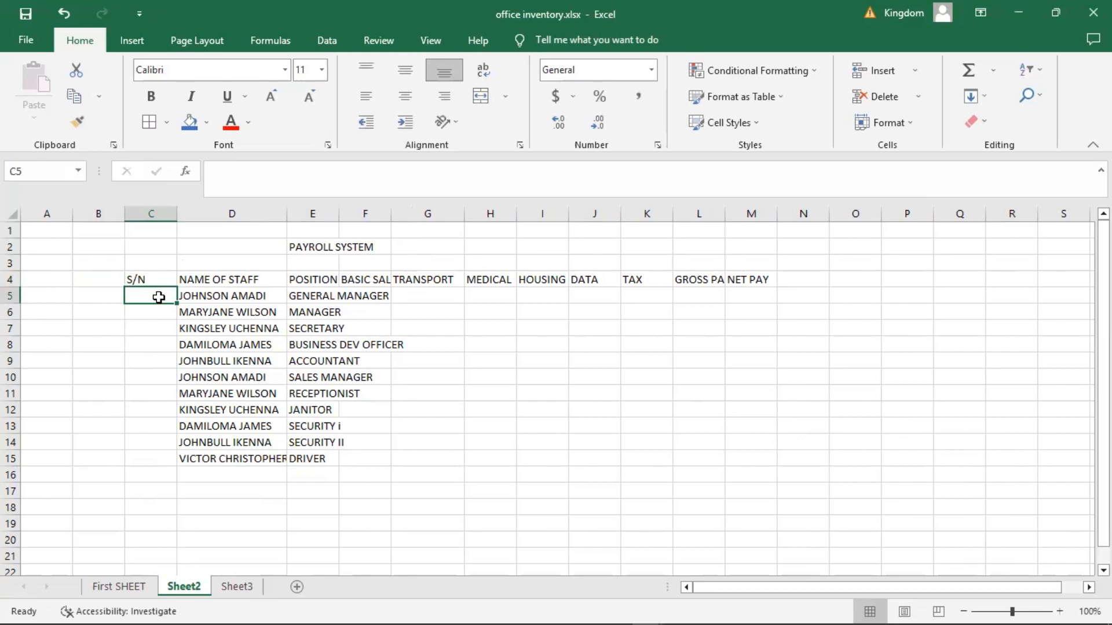
pyautogui.write('1')
pyautogui.press('Return')
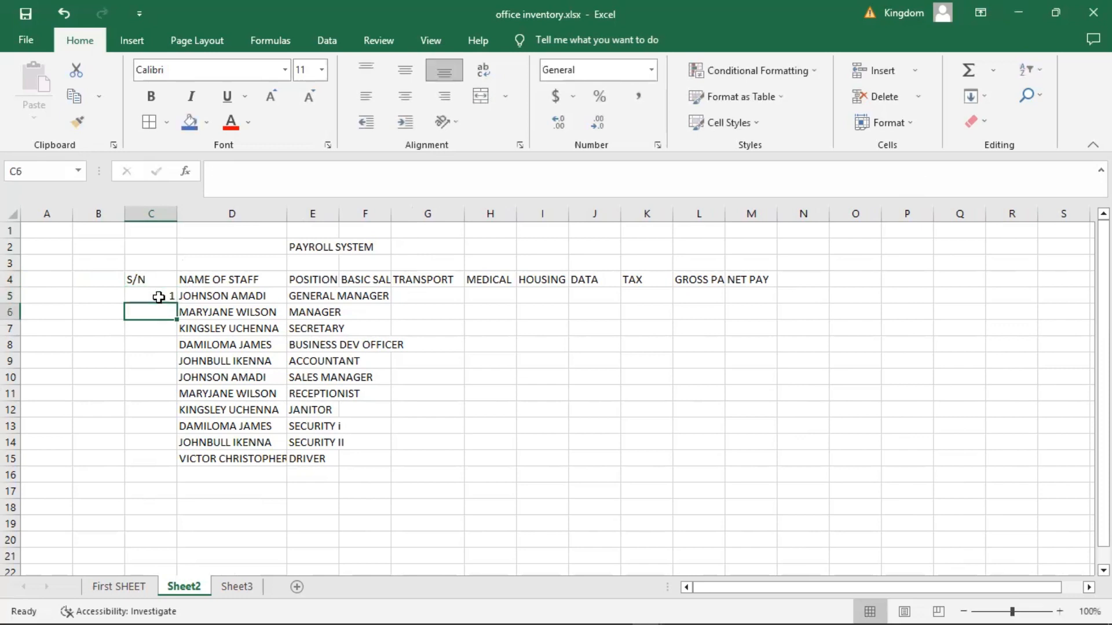
pyautogui.write('2')
pyautogui.press('Return')
pyautogui.write('3')
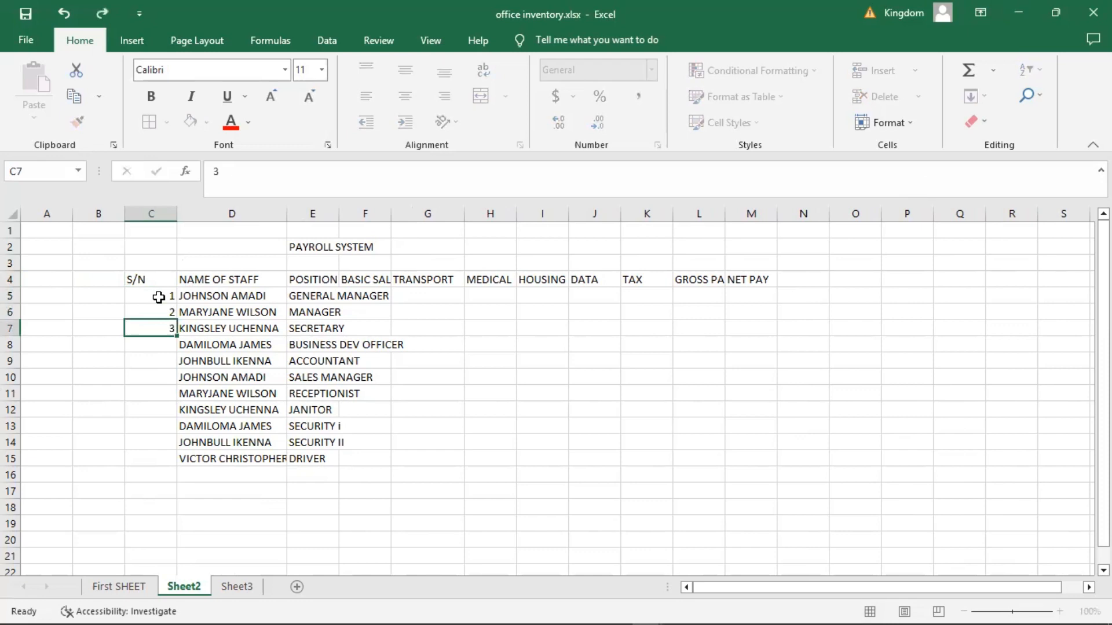
pyautogui.press('Return')
pyautogui.moveTo(159, 295); pyautogui.dragTo(168, 331)
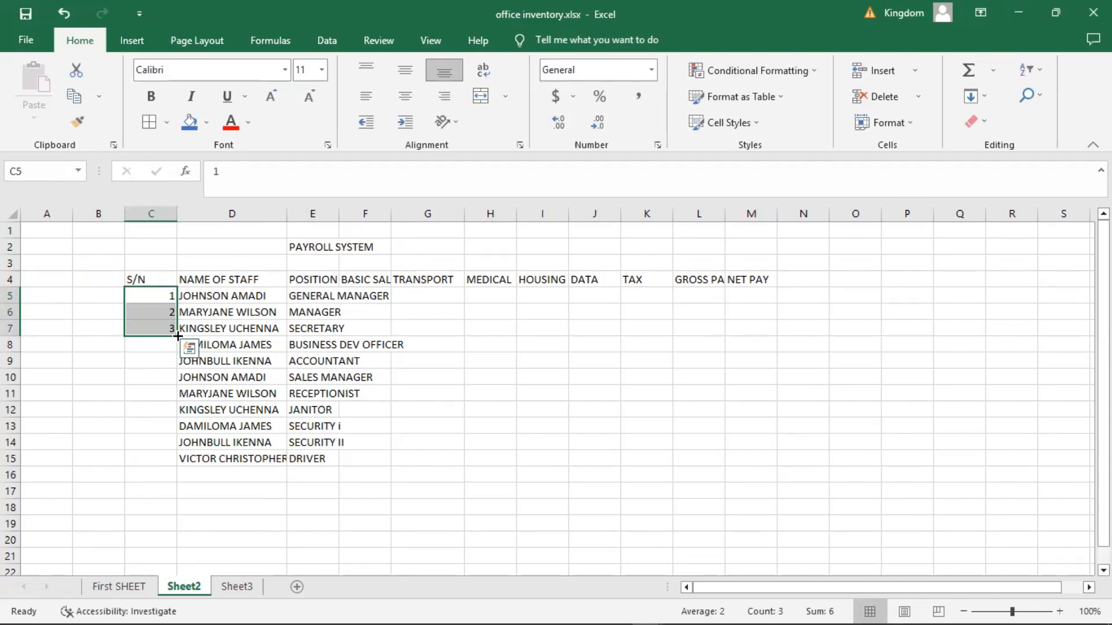
pyautogui.moveTo(178, 336); pyautogui.dragTo(183, 461)
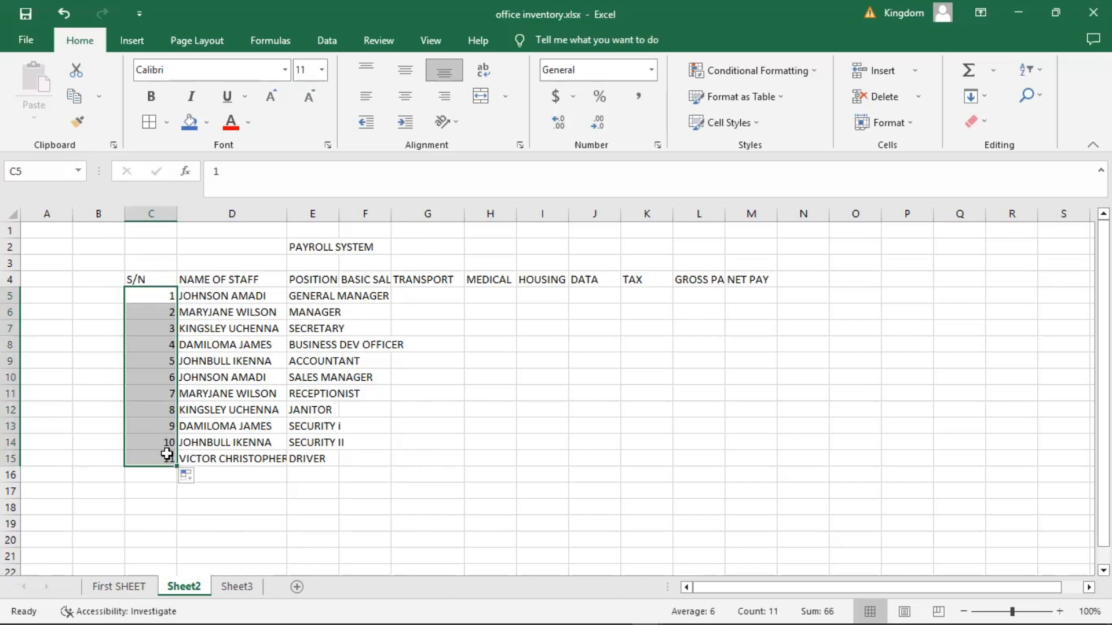
# Widen the NAME OF STAFF column D to 23.14 so full names fit
pyautogui.click(497, 411)
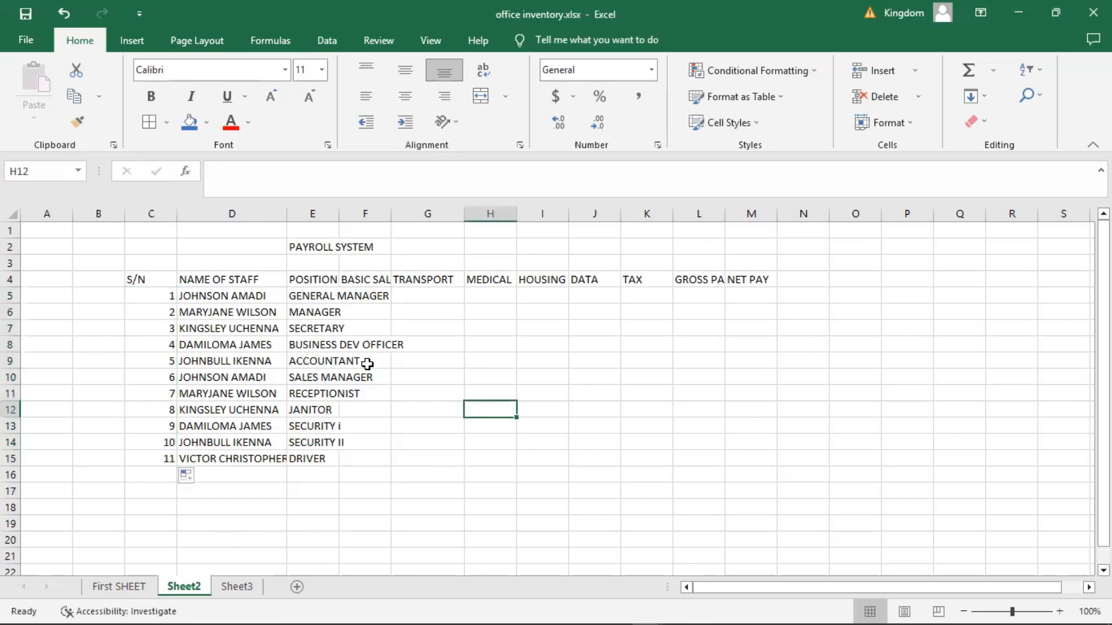
pyautogui.click(409, 426)
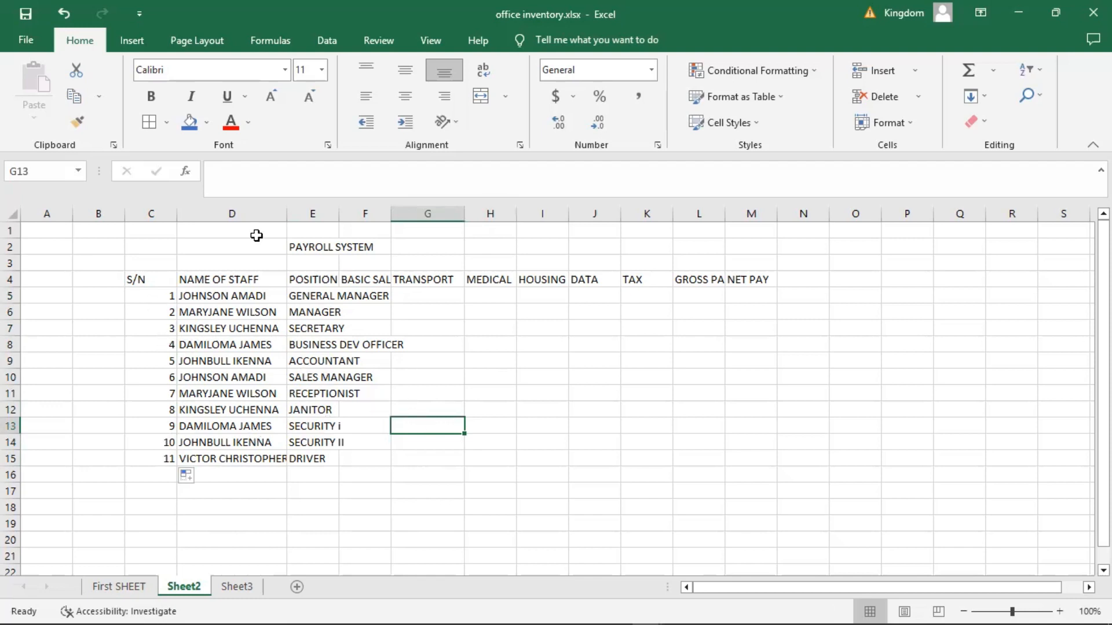
pyautogui.moveTo(284, 220); pyautogui.dragTo(312, 227)
pyautogui.click(123, 327)
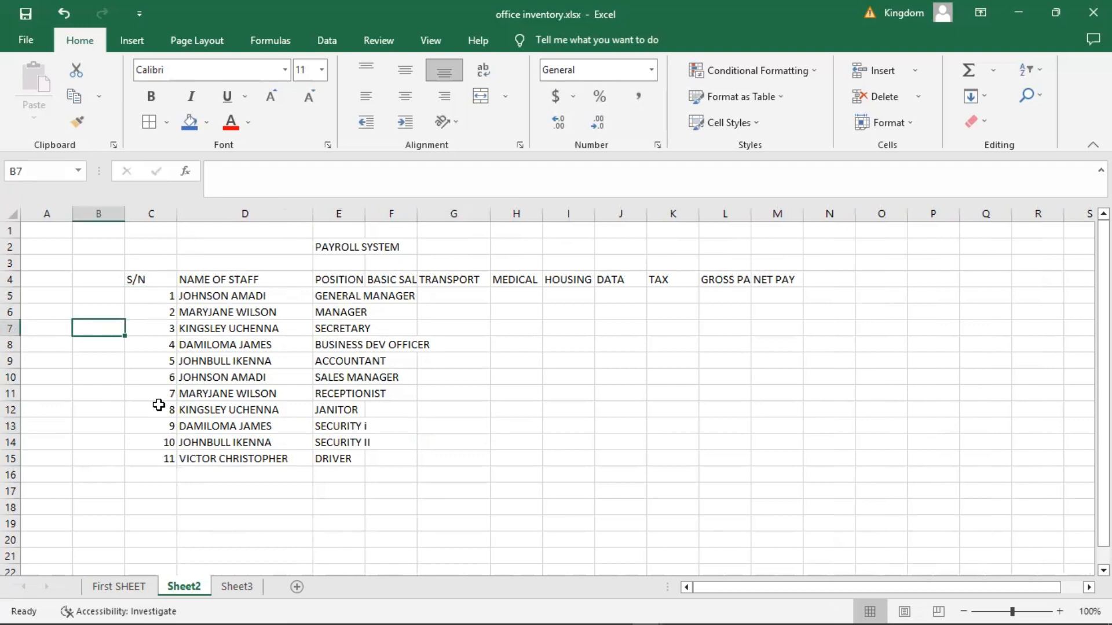
# Replace the serial numbers below 1 with =C5+1 in C6, filled down to C15
pyautogui.moveTo(158, 313); pyautogui.dragTo(162, 475)
pyautogui.press('Delete')
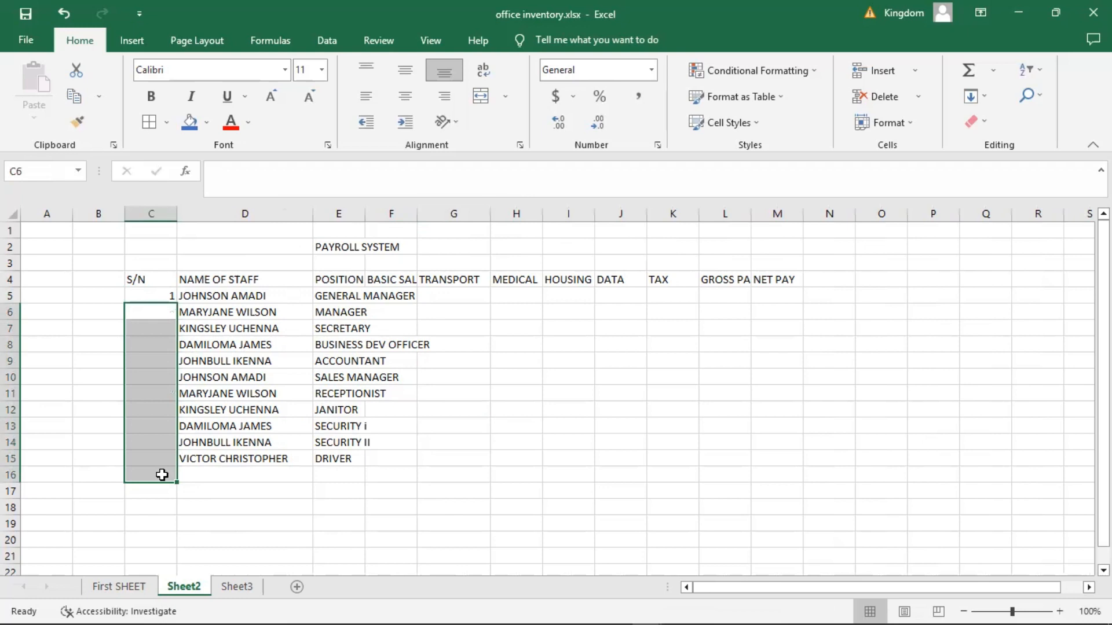
pyautogui.click(53, 344)
pyautogui.click(154, 320)
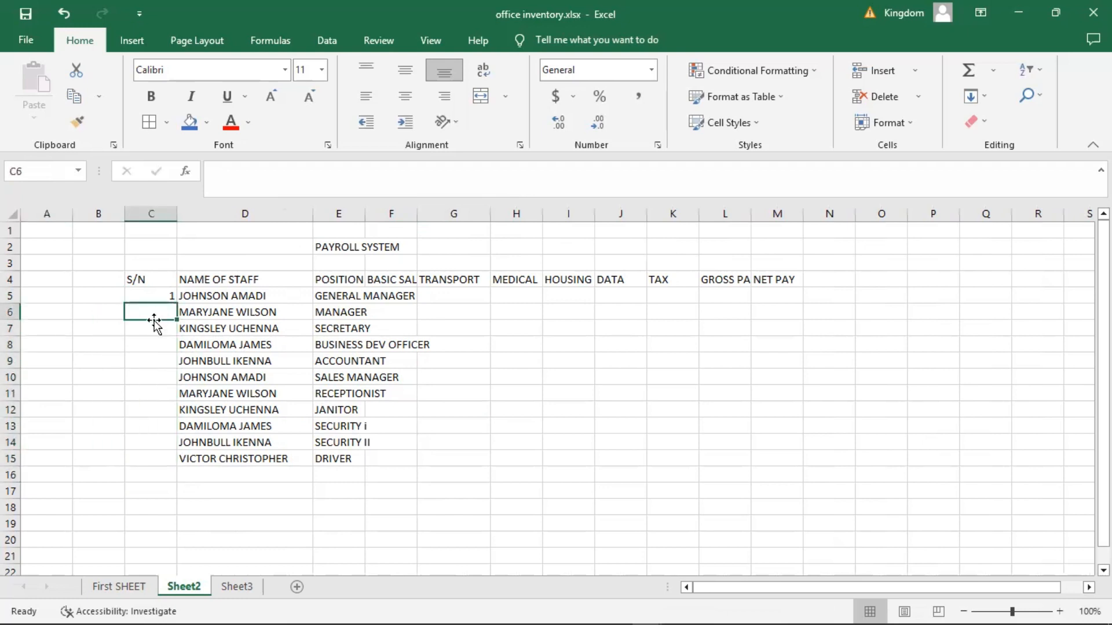
pyautogui.write('=')
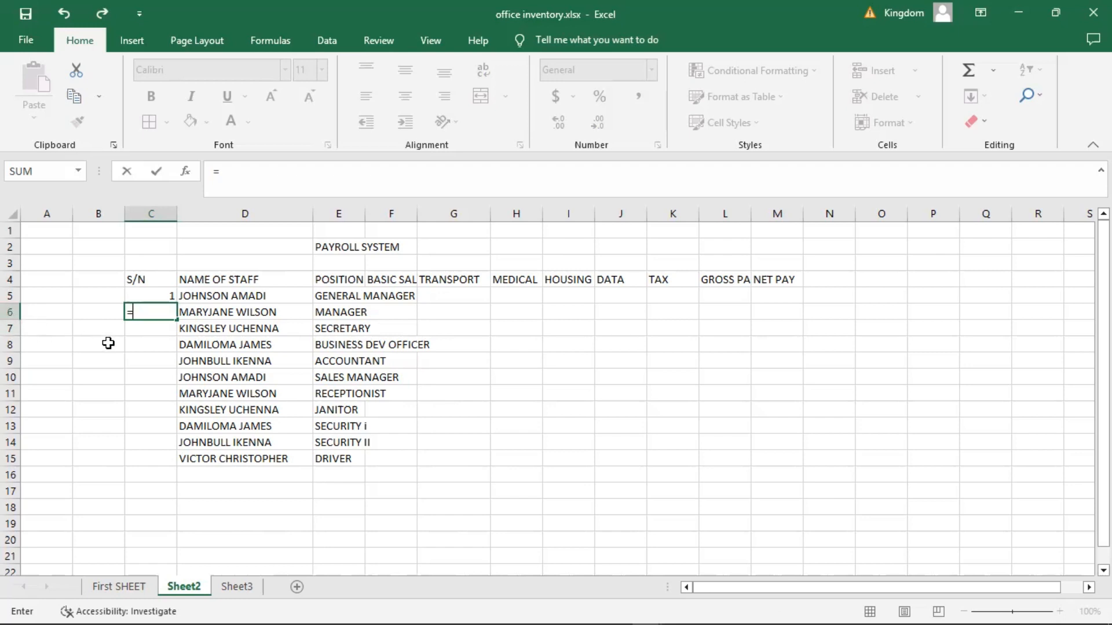
pyautogui.click(161, 293)
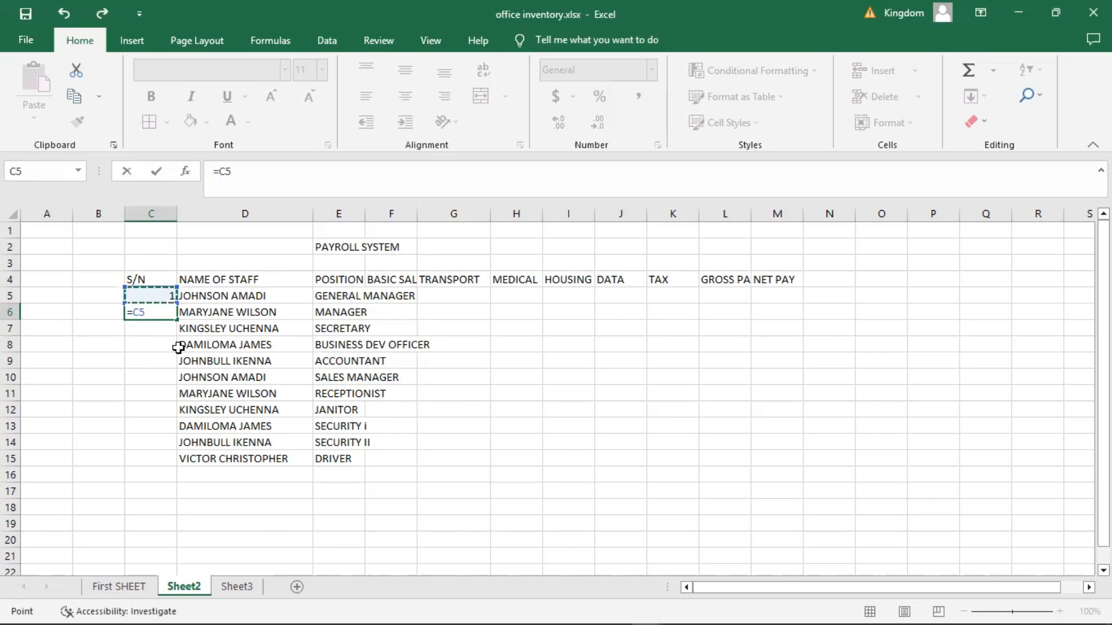
pyautogui.write('+1')
pyautogui.press('Return')
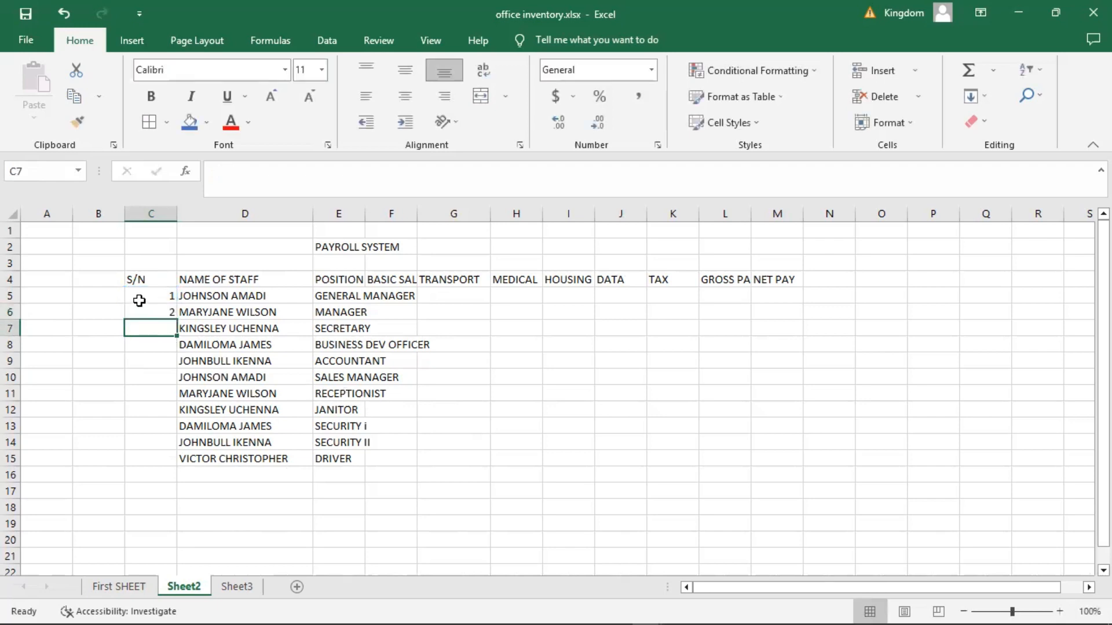
pyautogui.click(161, 315)
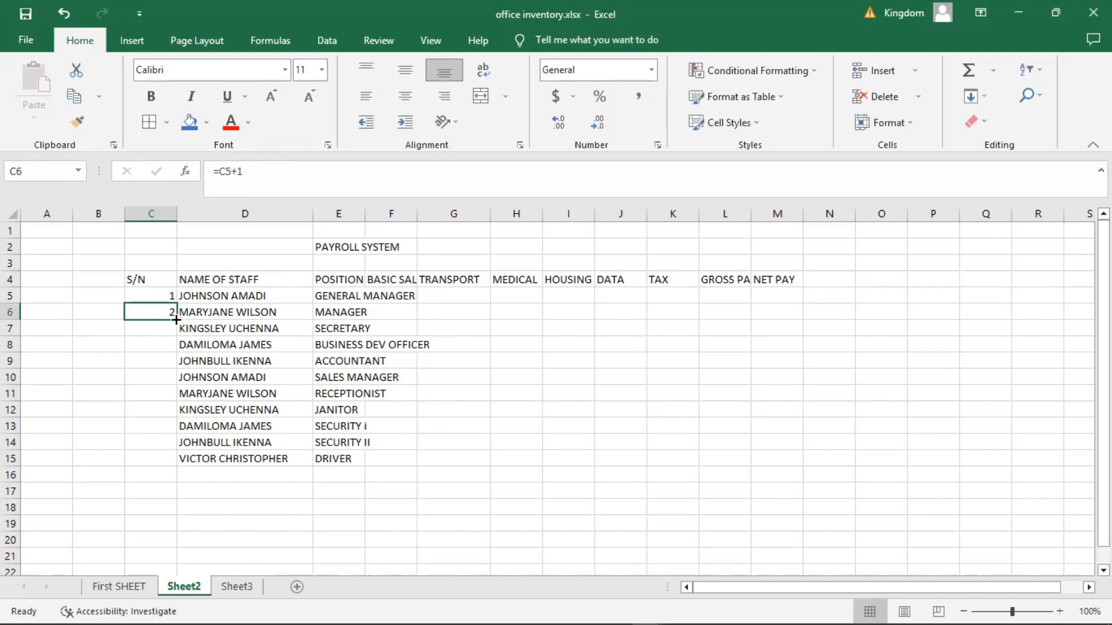
pyautogui.moveTo(176, 319); pyautogui.dragTo(176, 465)
pyautogui.click(458, 393)
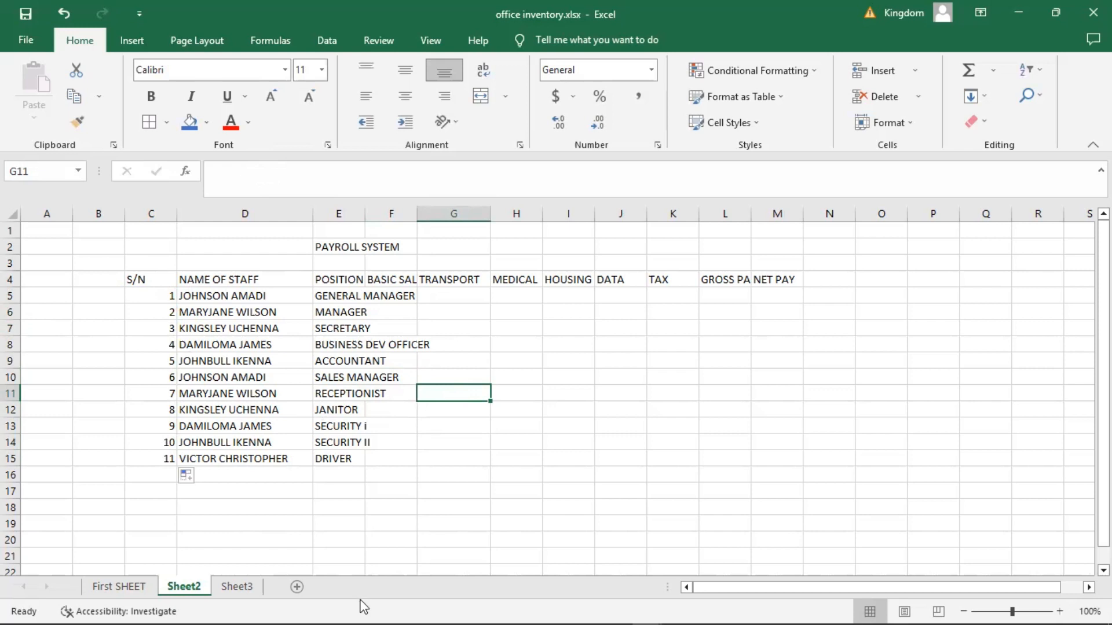
# Try widening column E and wrapping text in E5:E15, undoing both
pyautogui.click(451, 346)
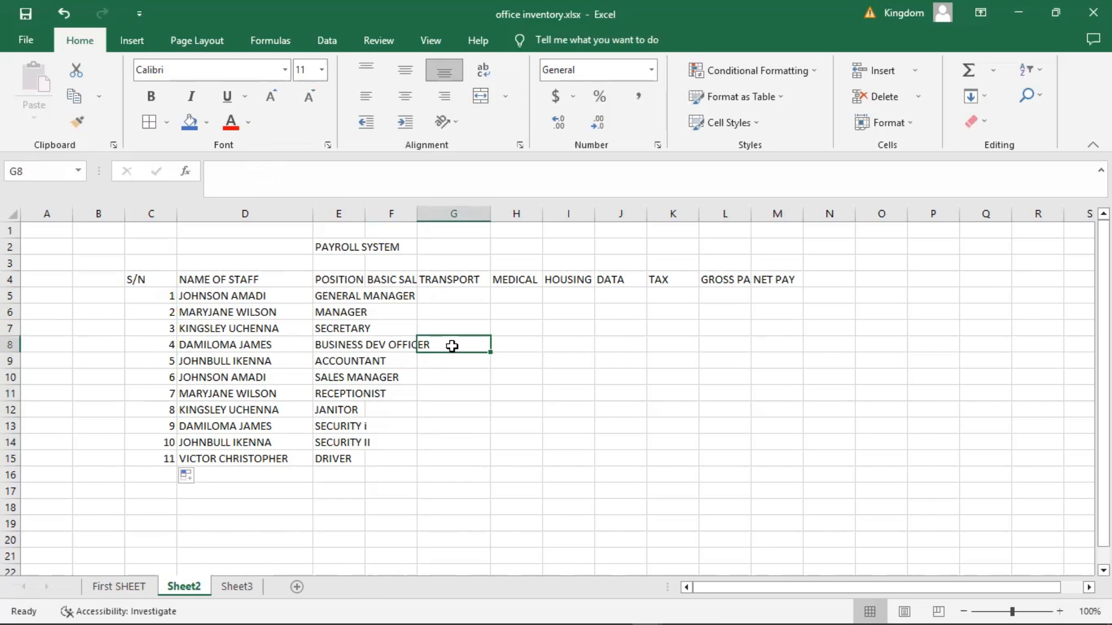
pyautogui.click(498, 408)
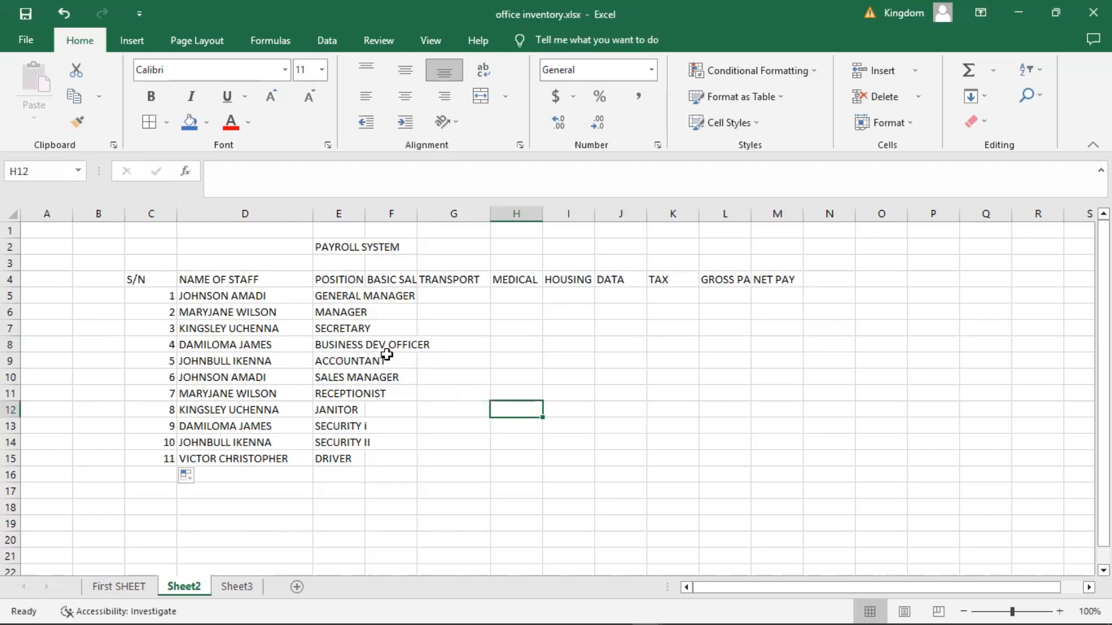
pyautogui.click(341, 328)
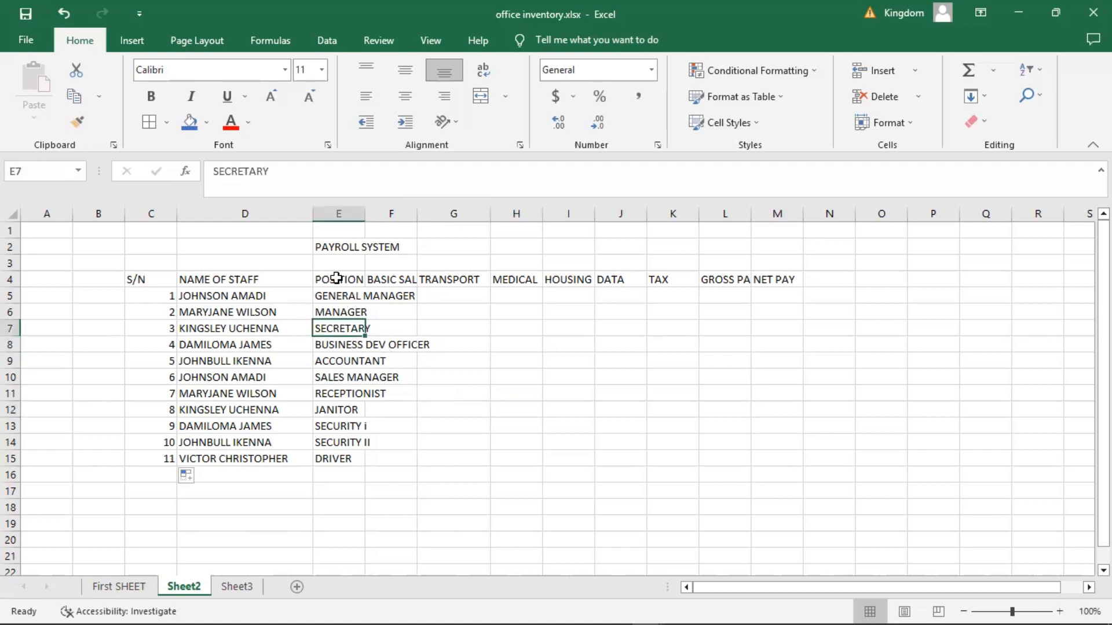
pyautogui.press('Up')
pyautogui.press('Up')
pyautogui.press('Up')
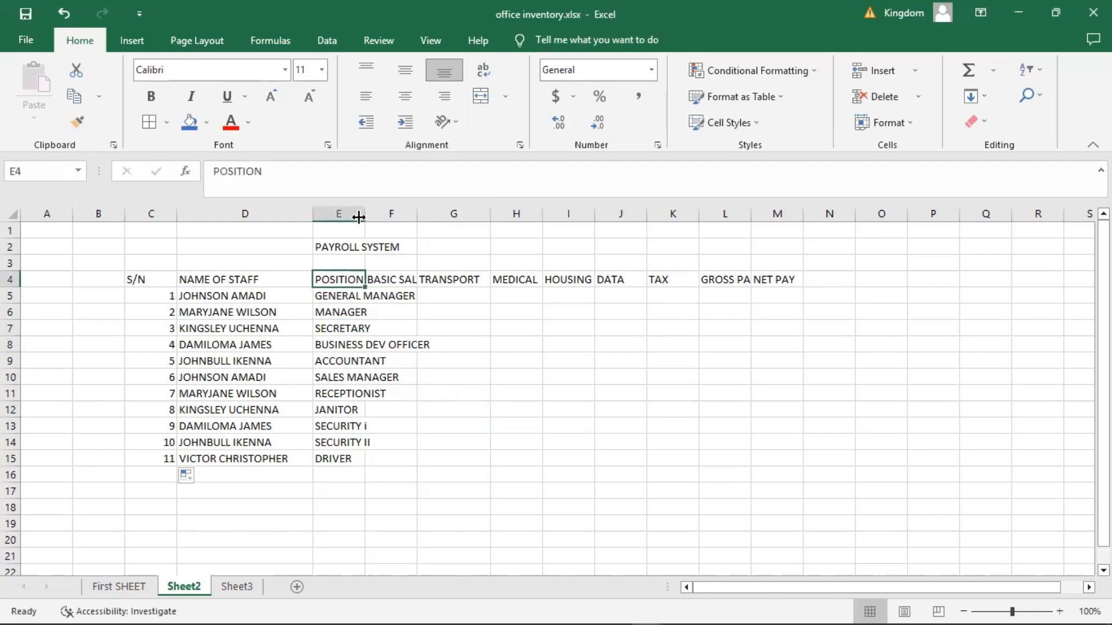
pyautogui.moveTo(363, 214); pyautogui.dragTo(435, 215)
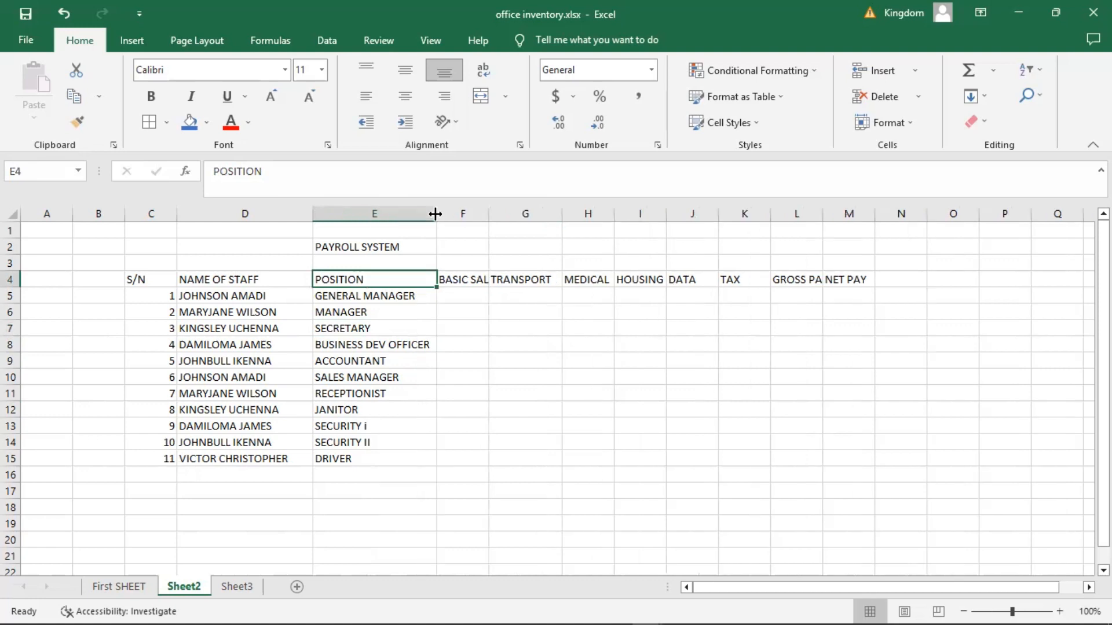
pyautogui.click(509, 377)
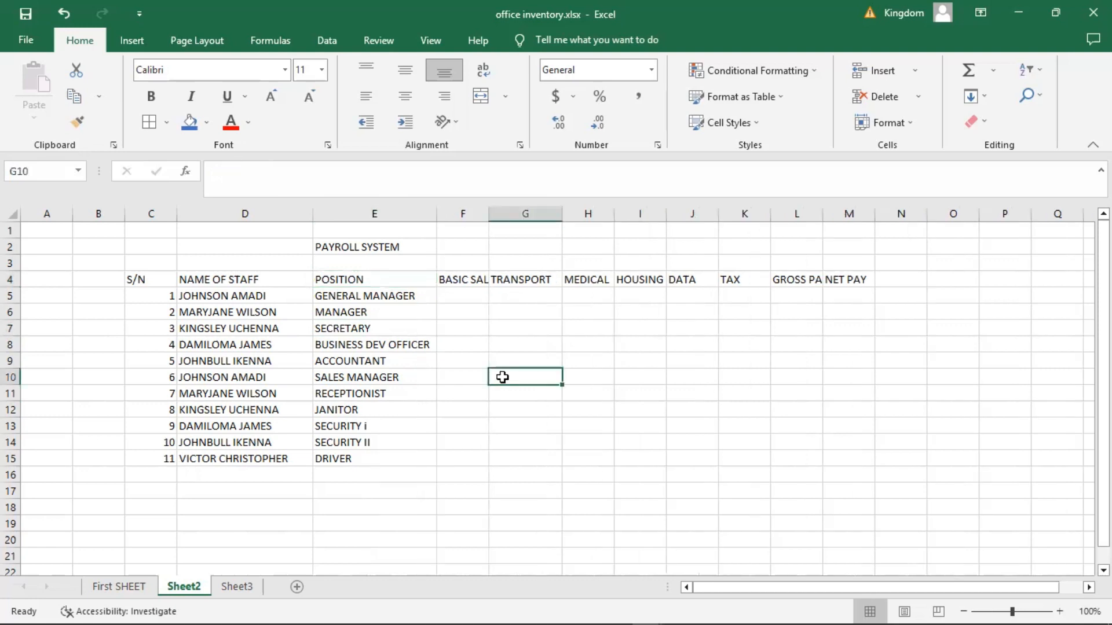
pyautogui.hotkey('ctrl', 'z')
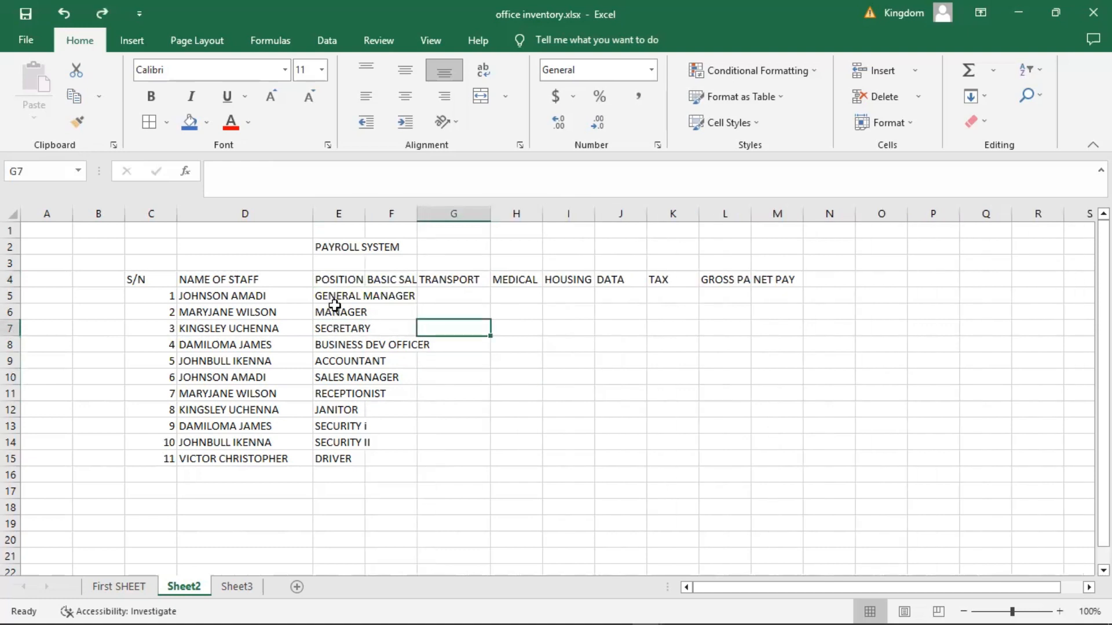
pyautogui.moveTo(339, 296); pyautogui.dragTo(339, 460)
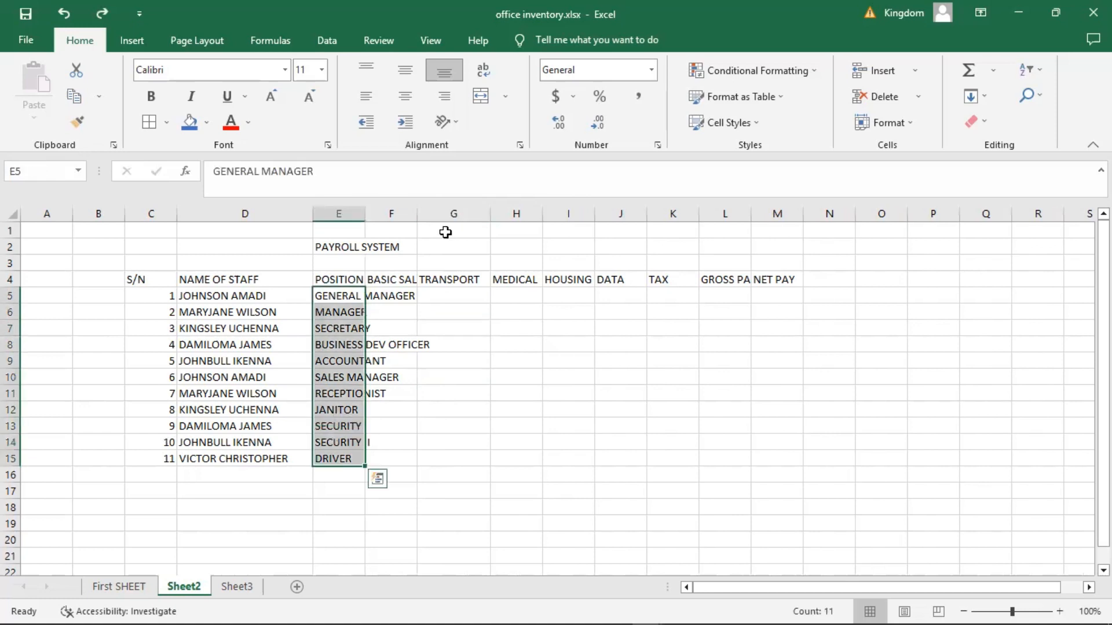
pyautogui.click(483, 70)
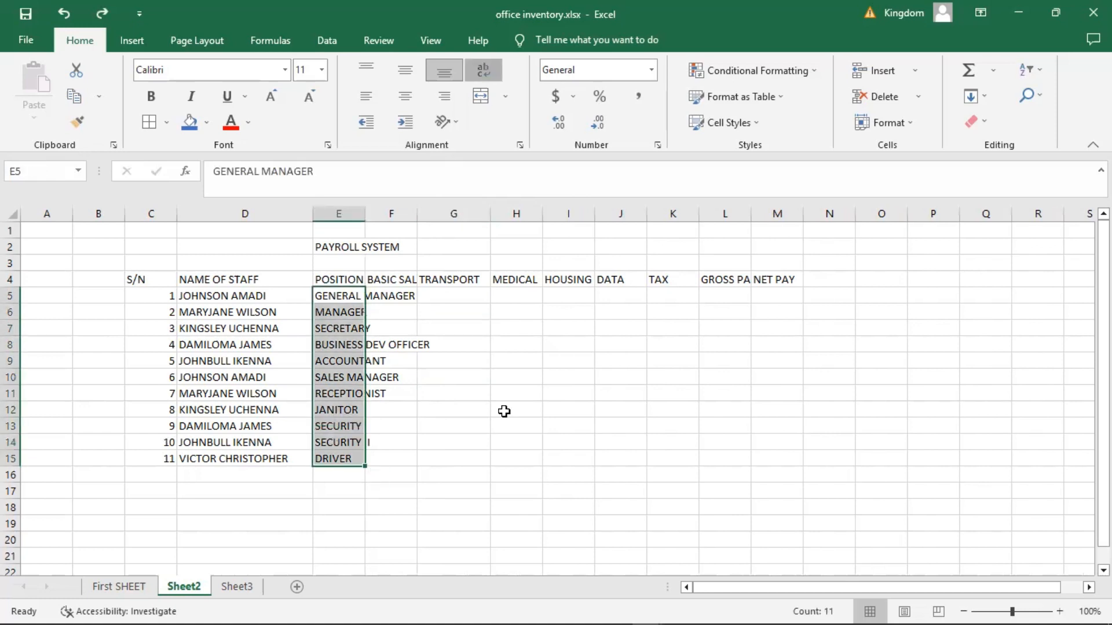
pyautogui.click(504, 412)
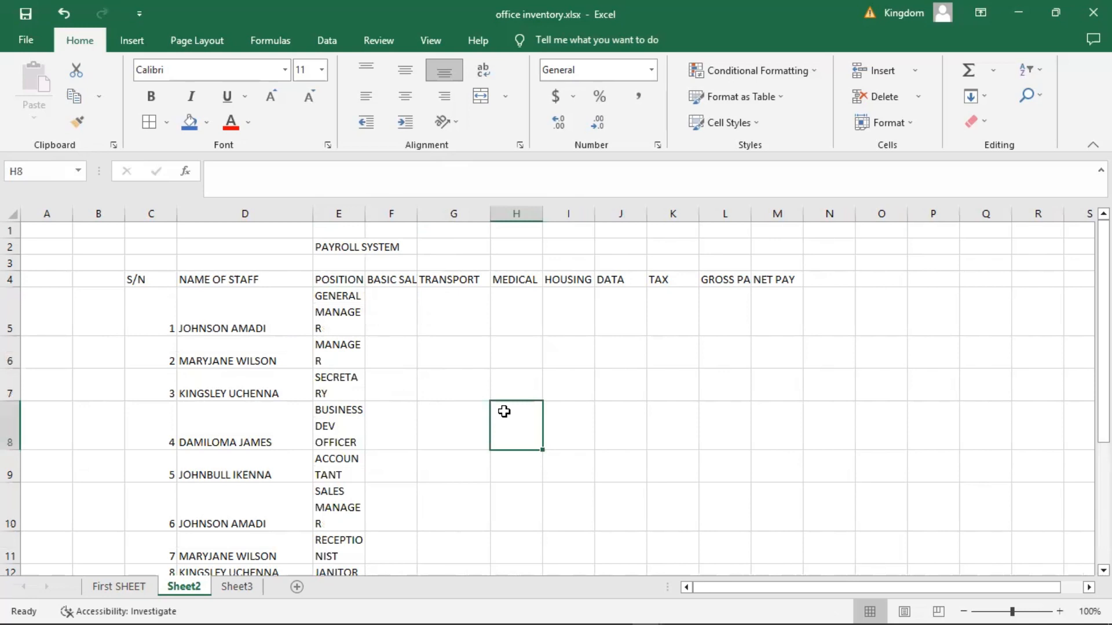
pyautogui.hotkey('ctrl', 'z')
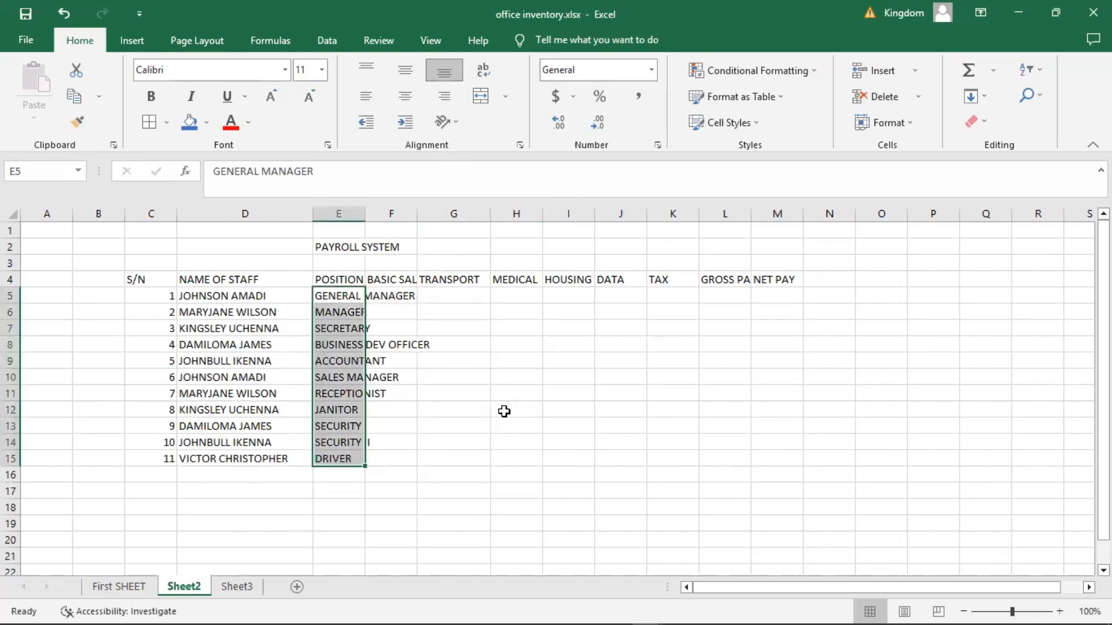
# Widen the POSITION column to 20.43 so BUSINESS DEV OFFICER fits on one line
pyautogui.click(458, 346)
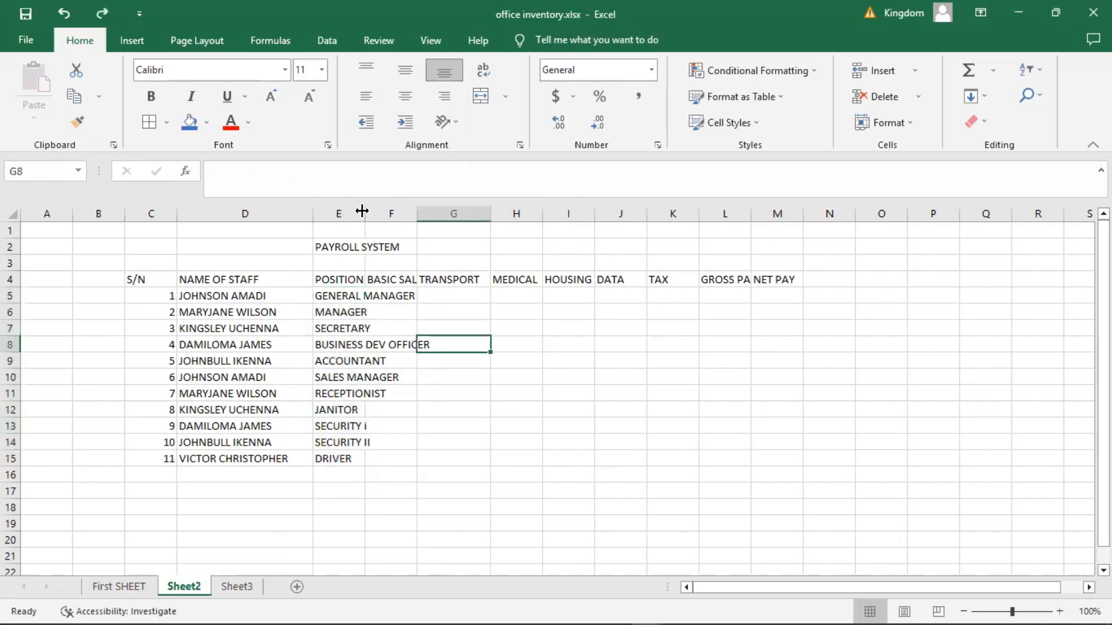
pyautogui.moveTo(392, 211); pyautogui.dragTo(433, 211)
pyautogui.click(455, 372)
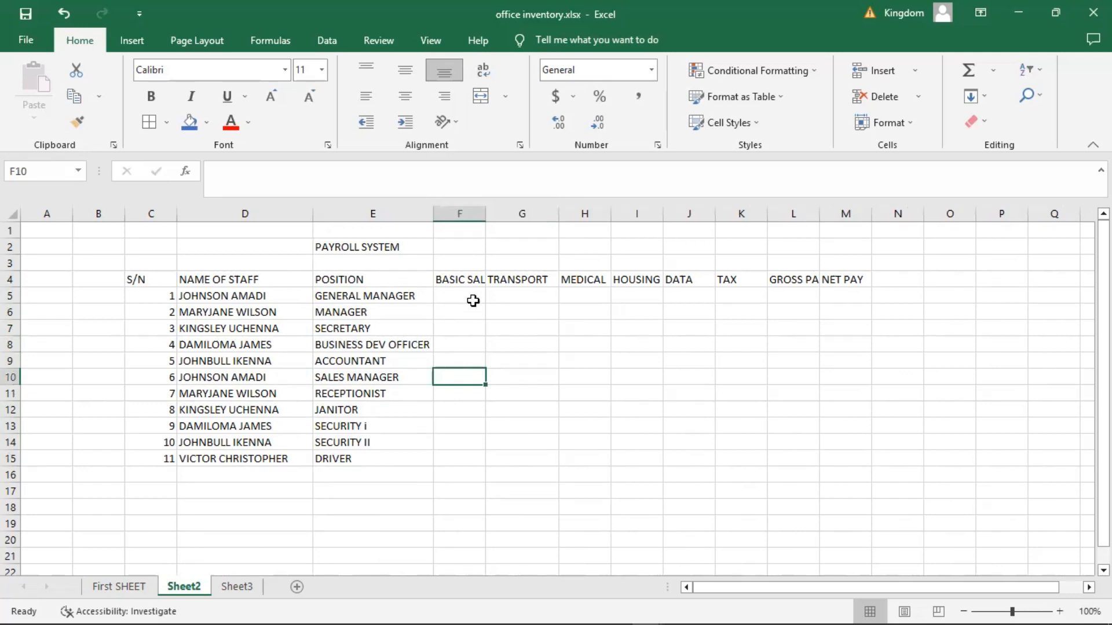
pyautogui.click(582, 360)
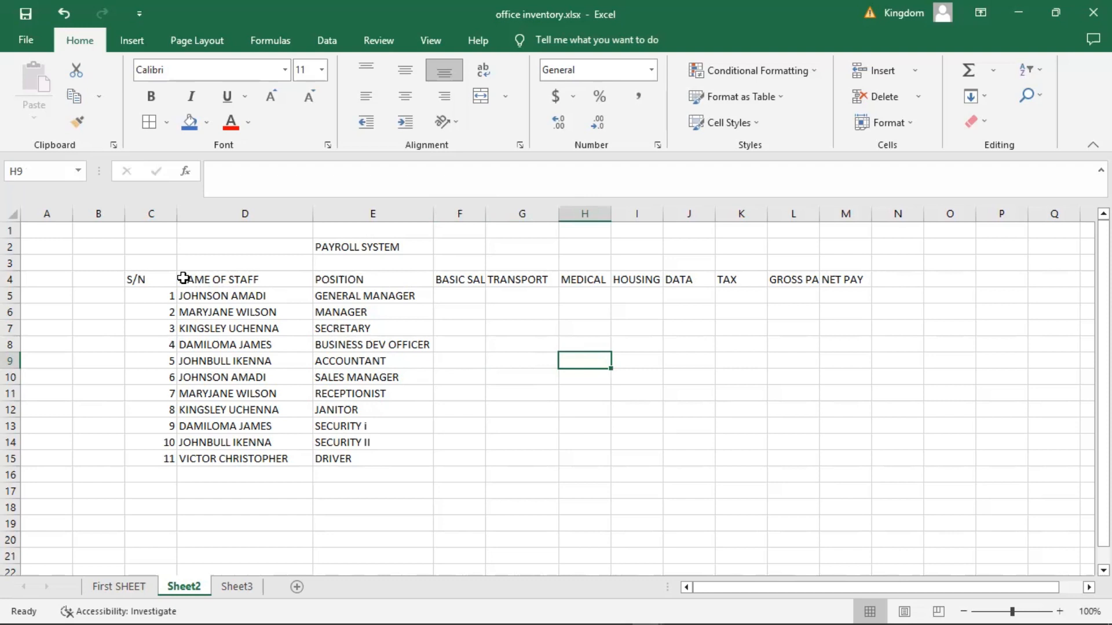
# Select the row 4 headings from NAME OF STAFF to NET PAY and open Format Cells
pyautogui.click(550, 358)
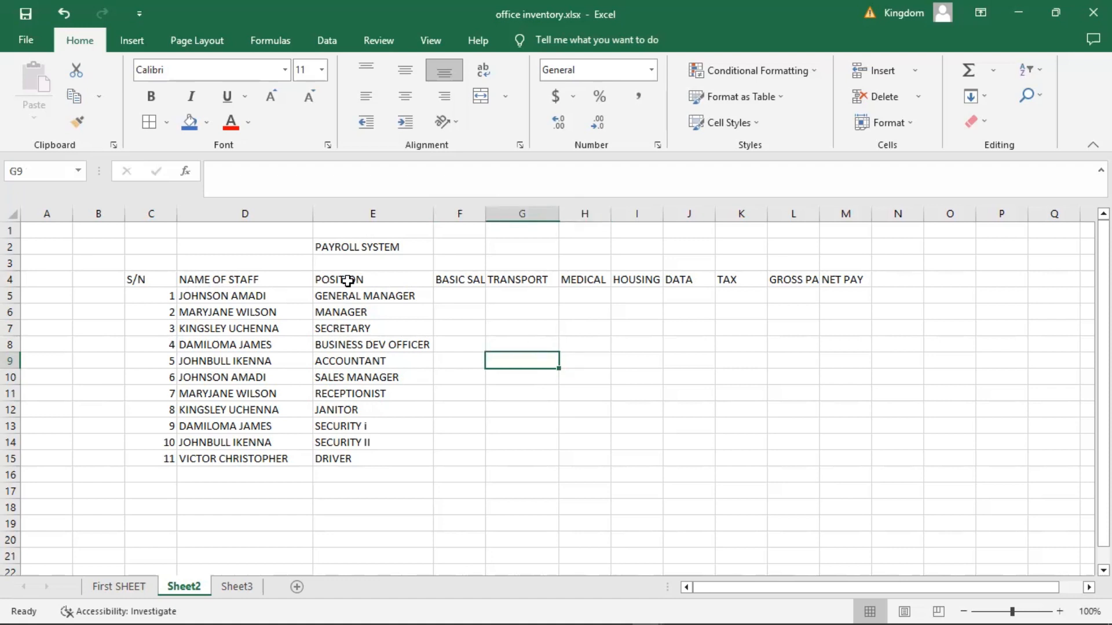
pyautogui.moveTo(194, 280); pyautogui.dragTo(845, 281)
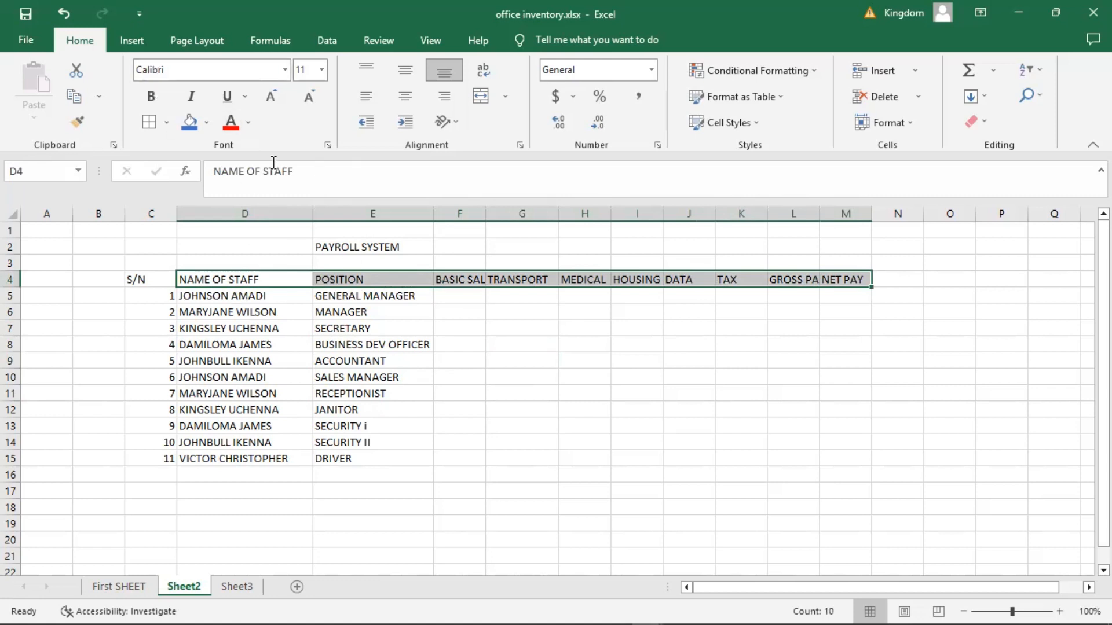
pyautogui.rightClick(319, 282)
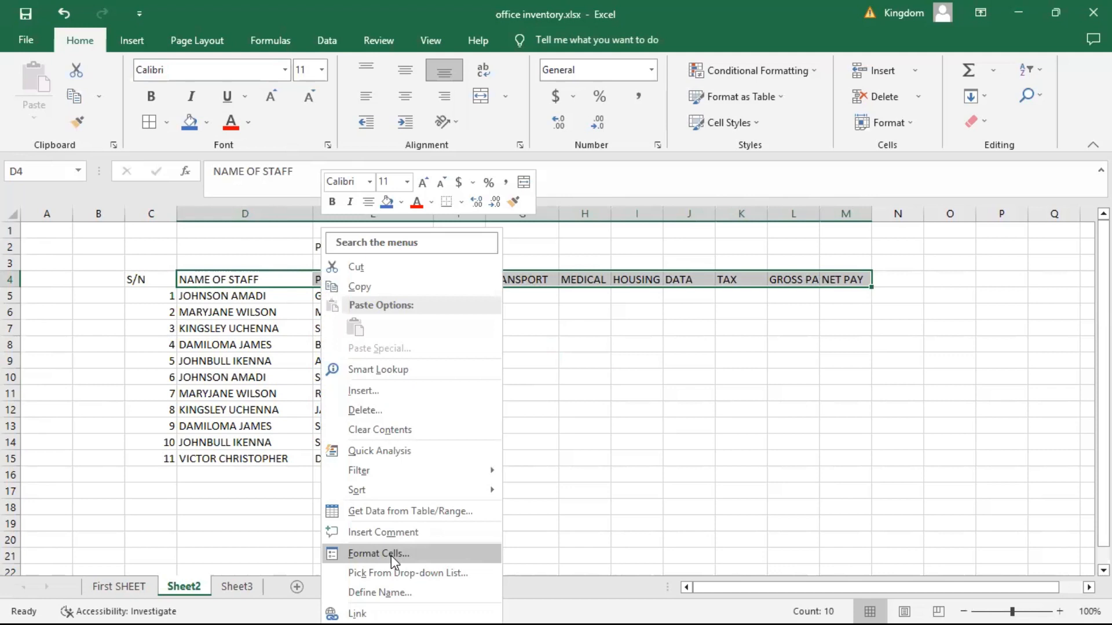
pyautogui.click(390, 554)
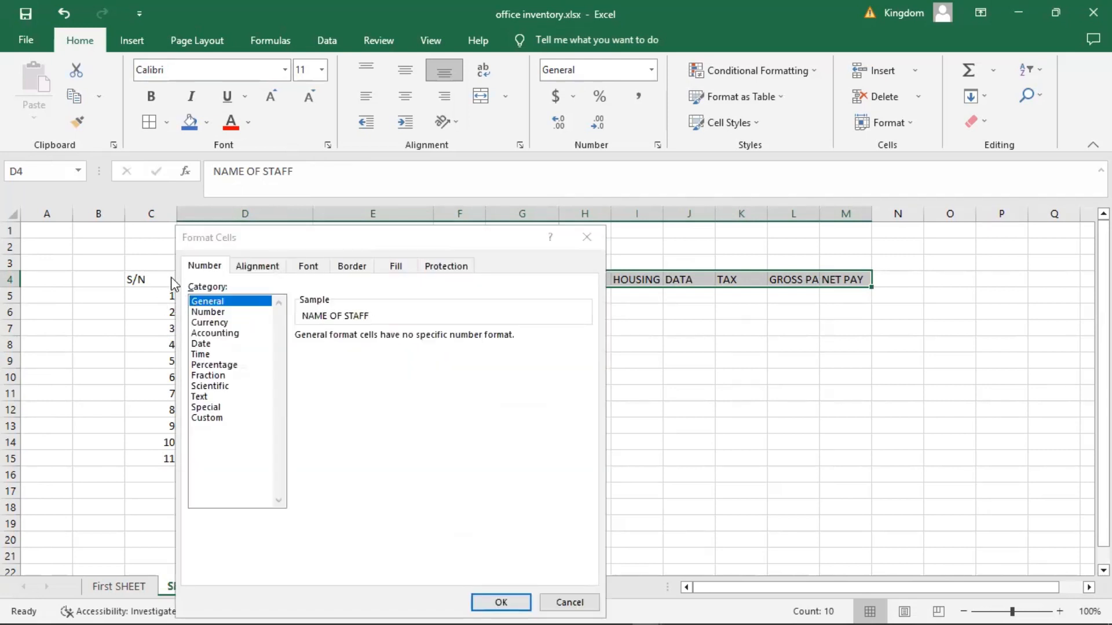
# Set the heading text orientation to 90 degrees on the Alignment tab
pyautogui.click(255, 268)
pyautogui.click(304, 267)
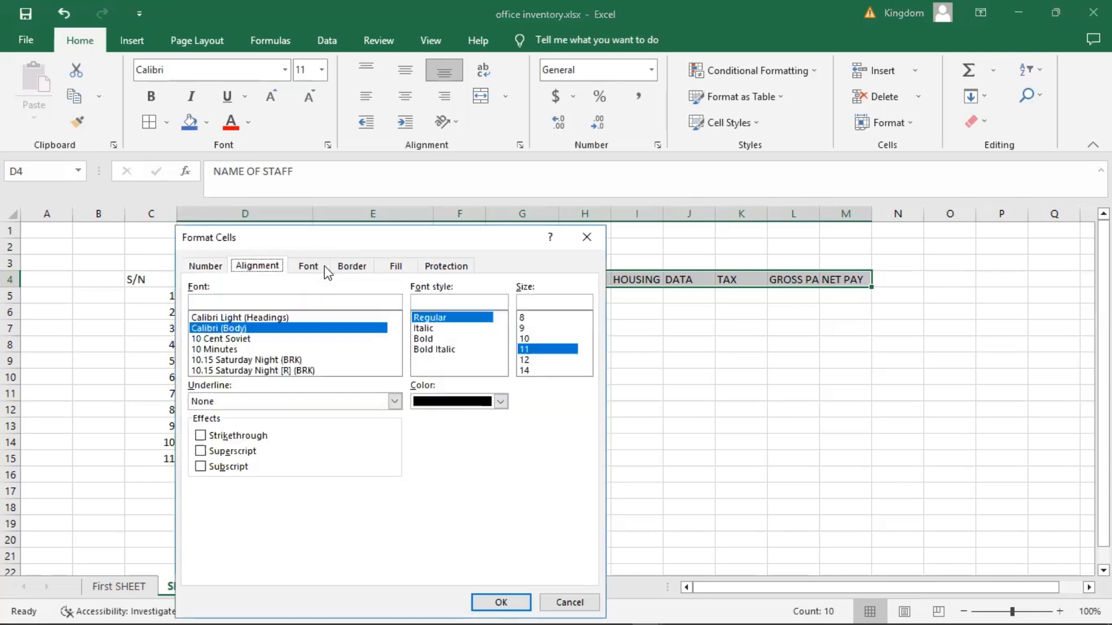
pyautogui.click(353, 269)
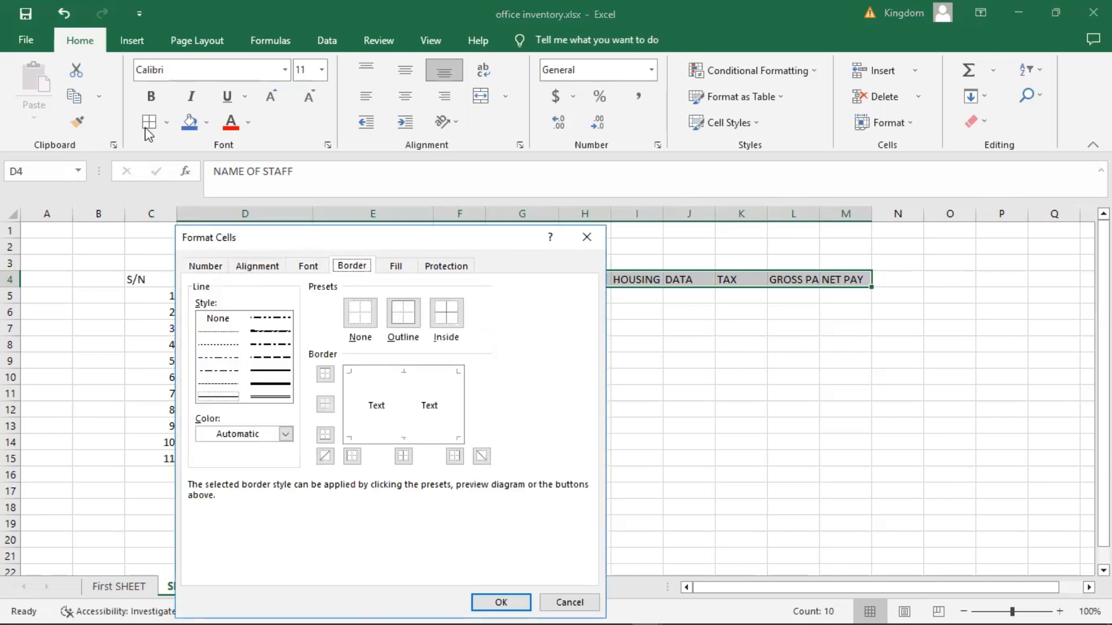
pyautogui.click(398, 266)
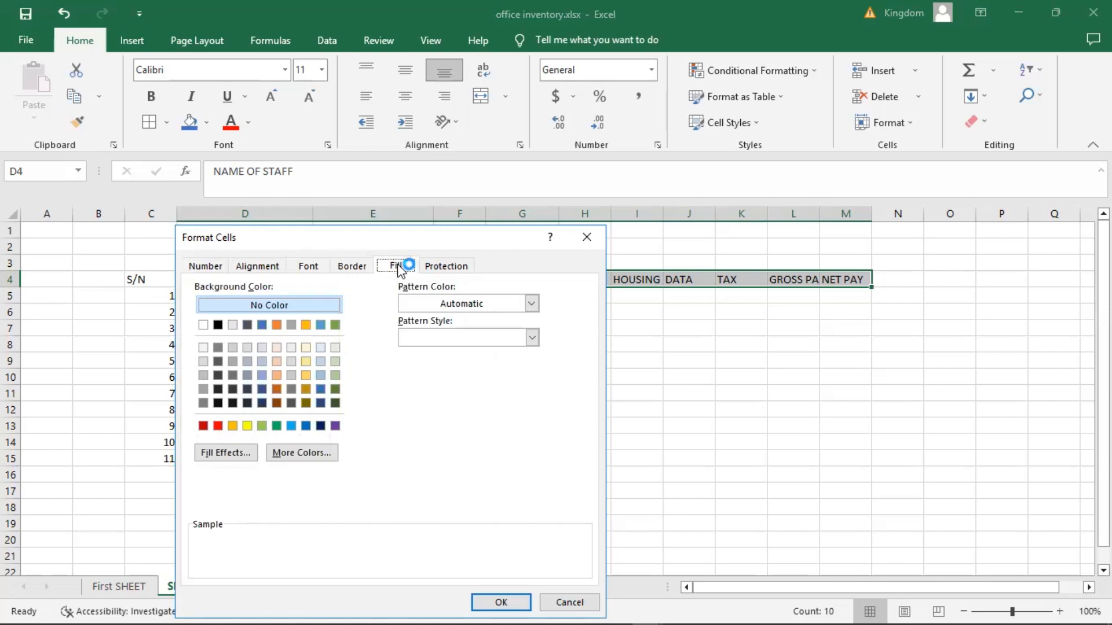
pyautogui.click(261, 266)
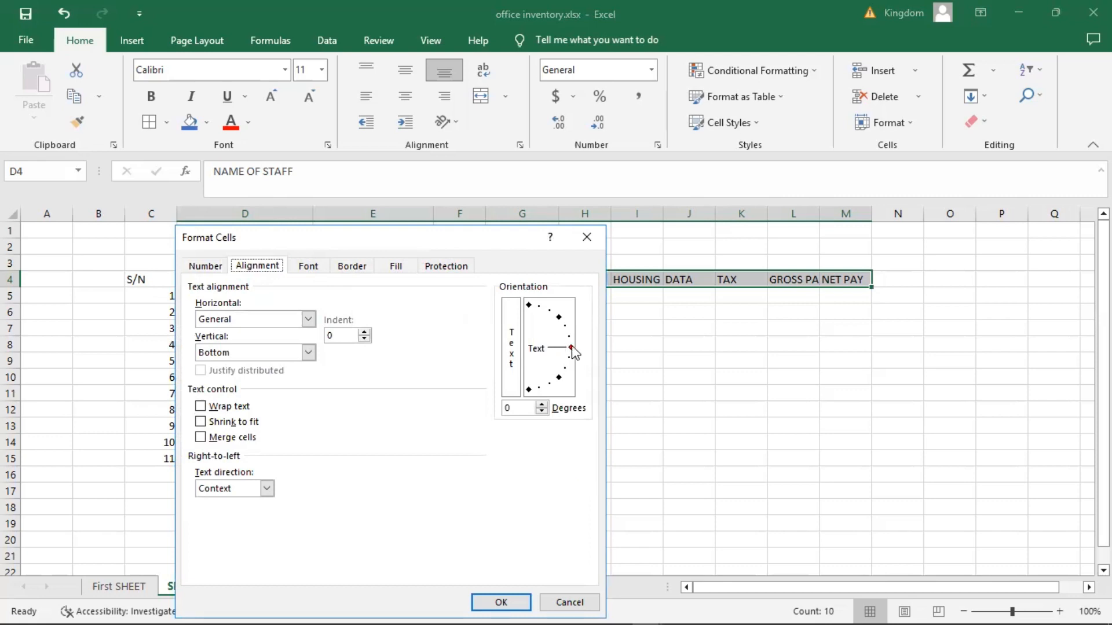
pyautogui.moveTo(572, 350); pyautogui.dragTo(528, 314)
pyautogui.click(503, 601)
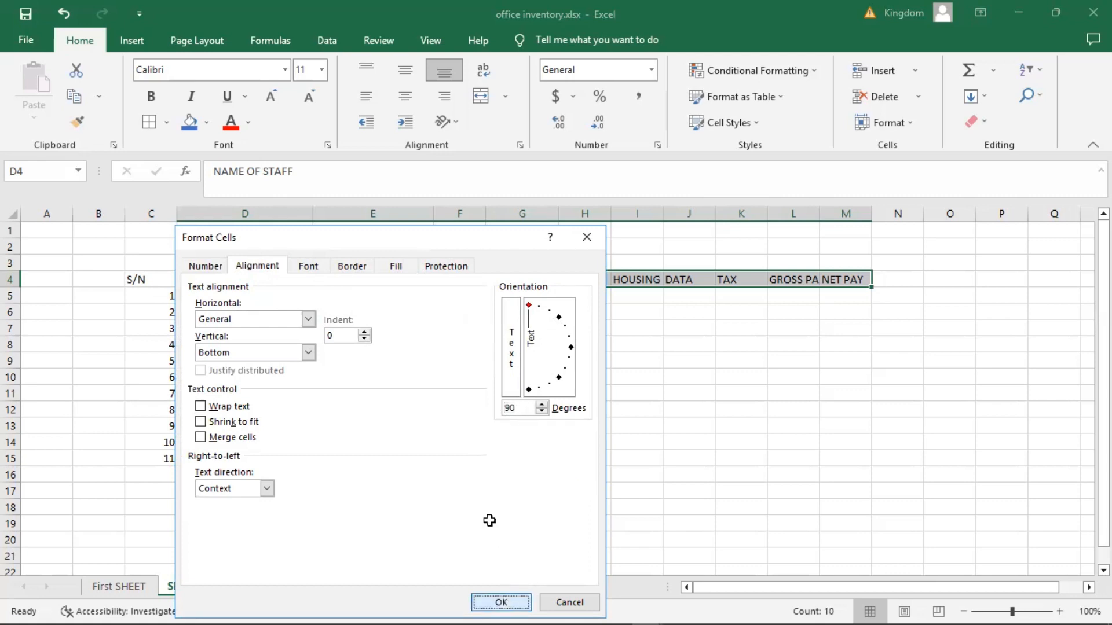
pyautogui.click(472, 498)
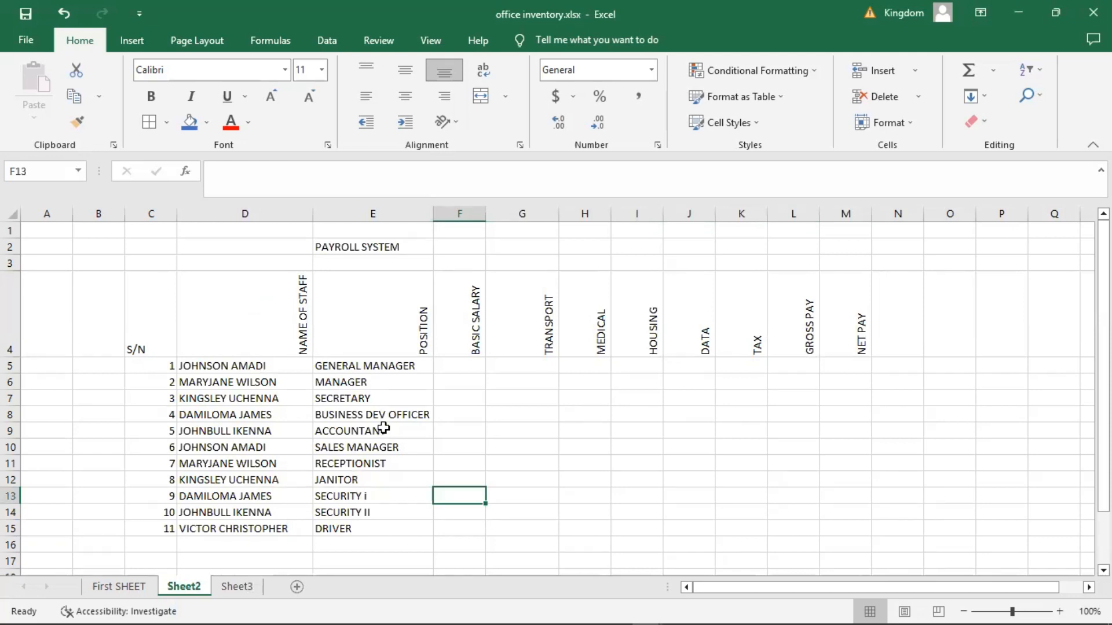
# Align the row 4 headings from NAME OF STAFF to NET PAY top and left in their cells
pyautogui.click(271, 330)
pyautogui.moveTo(271, 330); pyautogui.dragTo(827, 325)
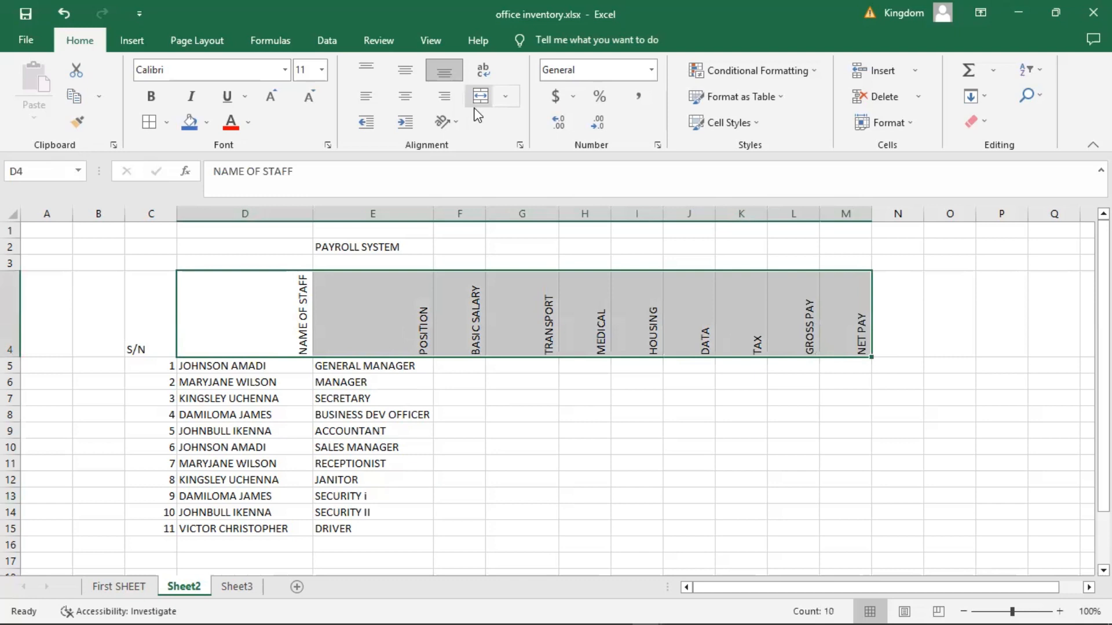
pyautogui.click(405, 75)
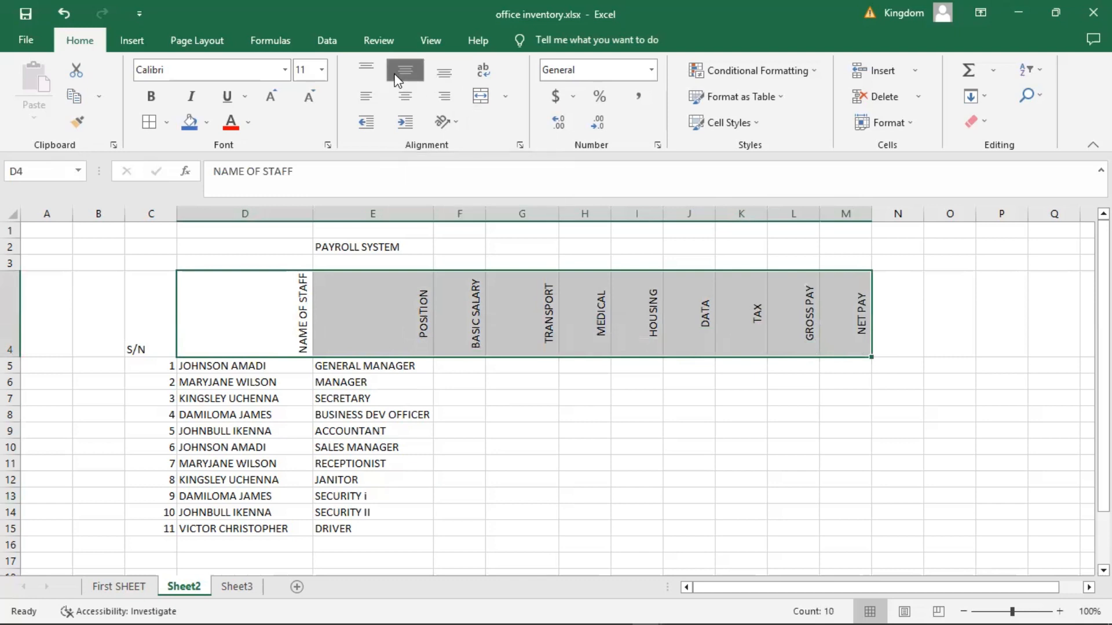
pyautogui.click(377, 93)
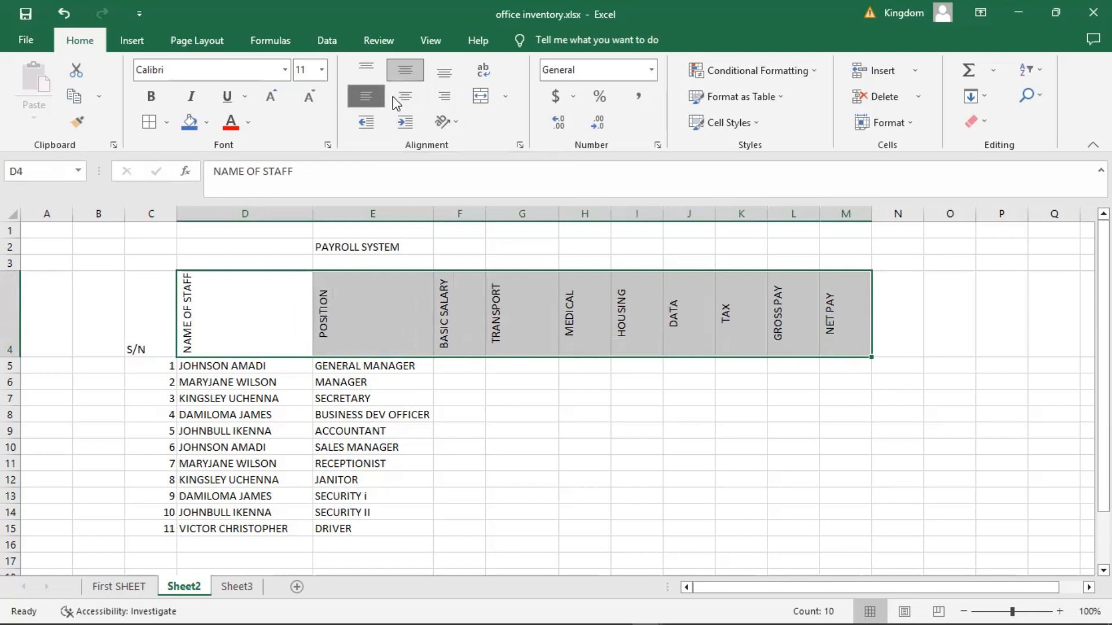
pyautogui.click(409, 101)
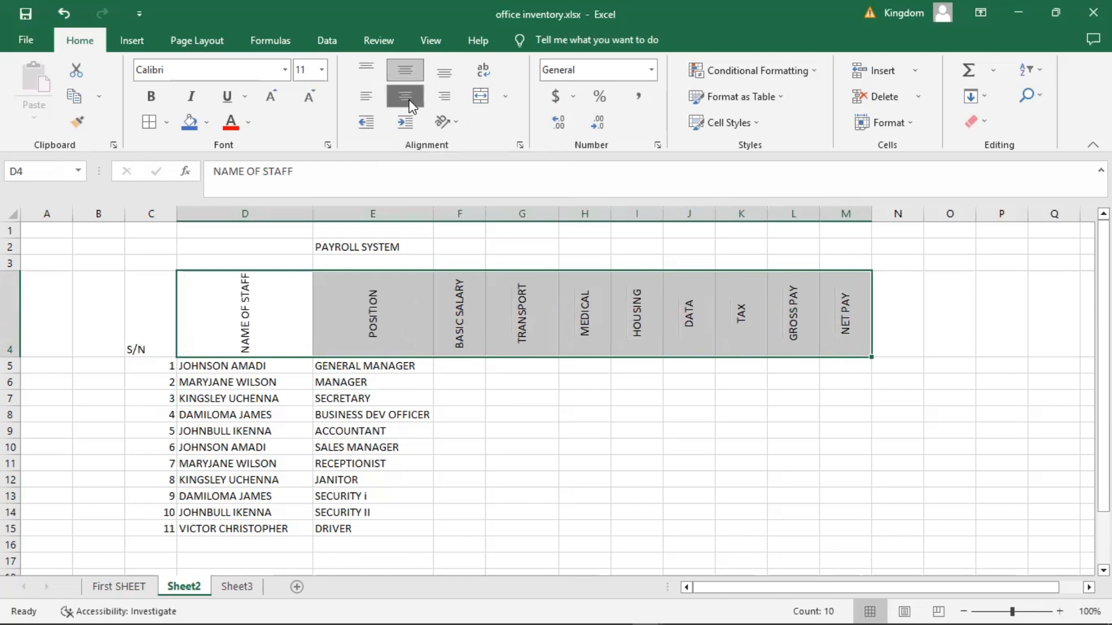
pyautogui.click(366, 96)
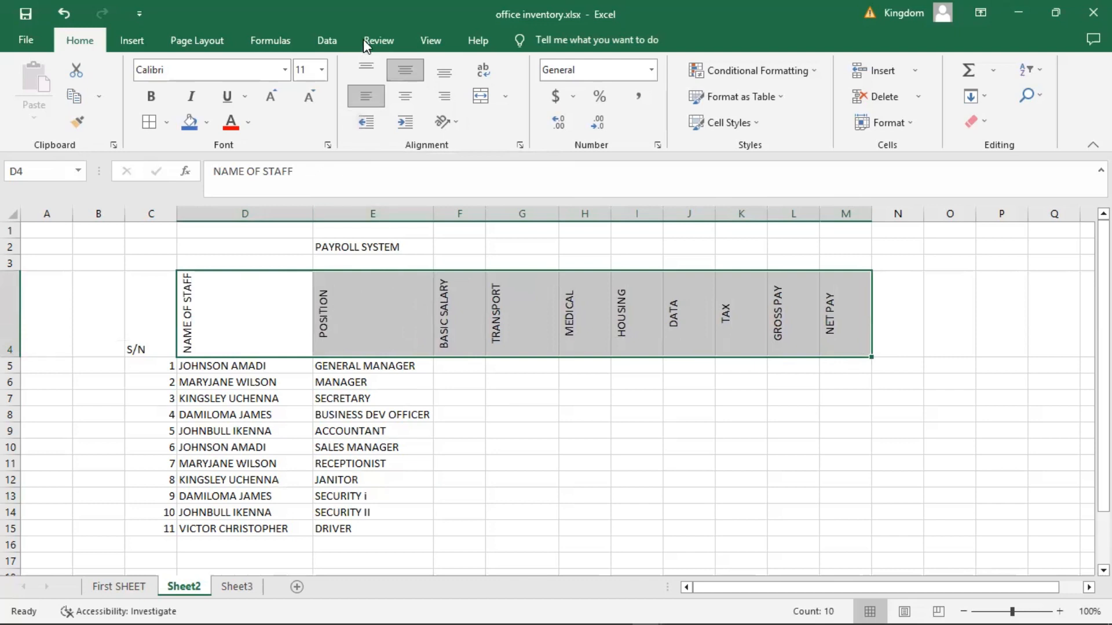
pyautogui.click(363, 67)
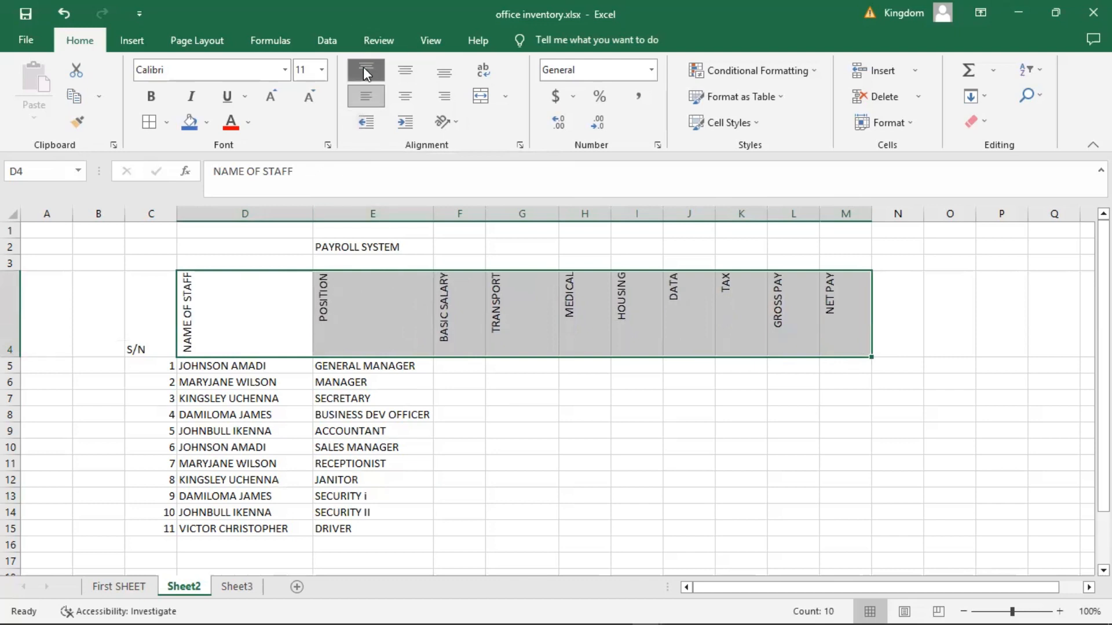
pyautogui.click(363, 102)
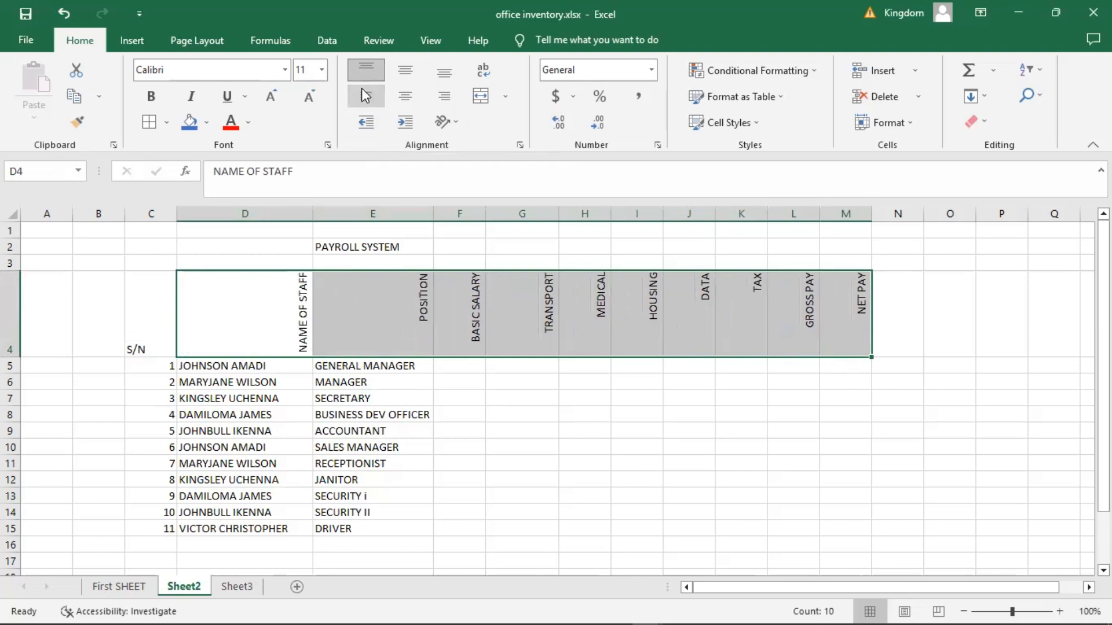
pyautogui.click(363, 103)
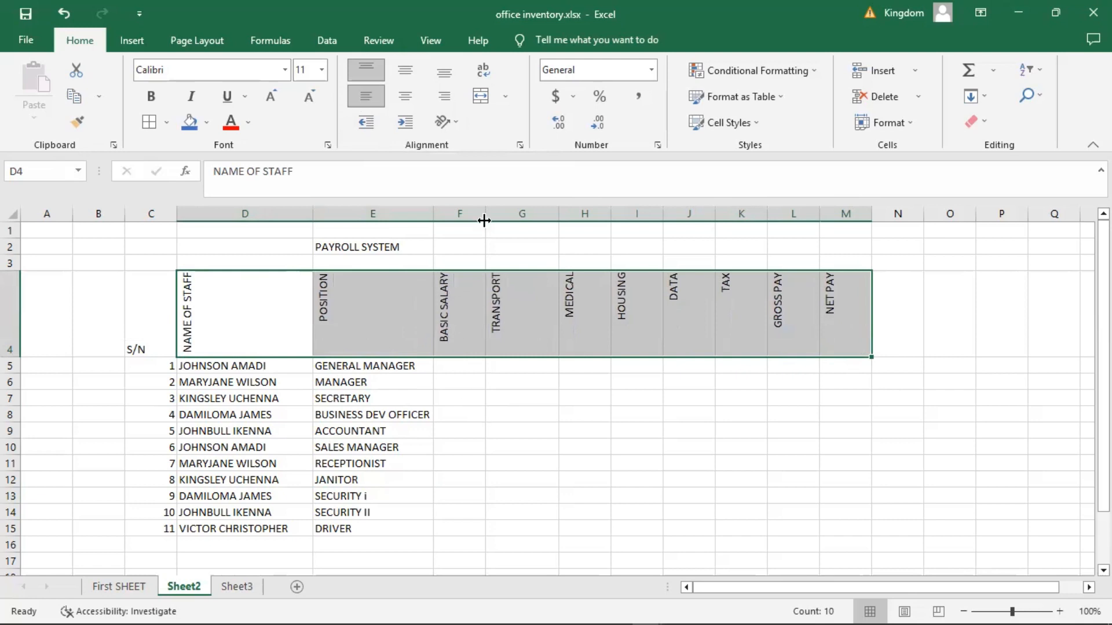
# Widen the BASIC SALARY column F
pyautogui.click(469, 425)
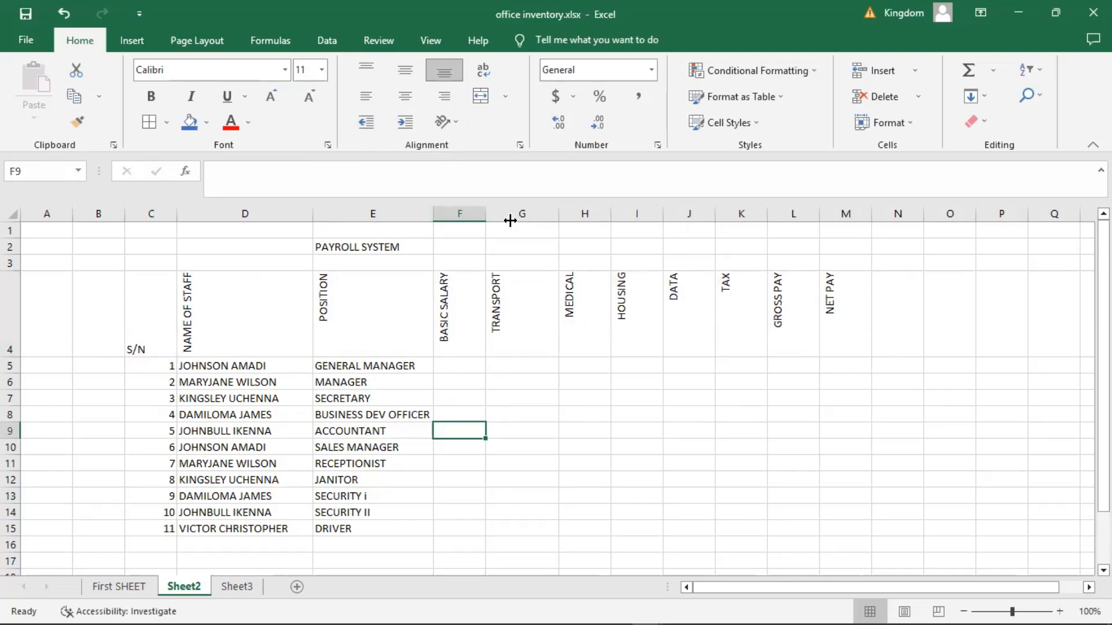
pyautogui.moveTo(510, 221); pyautogui.dragTo(535, 221)
pyautogui.click(913, 362)
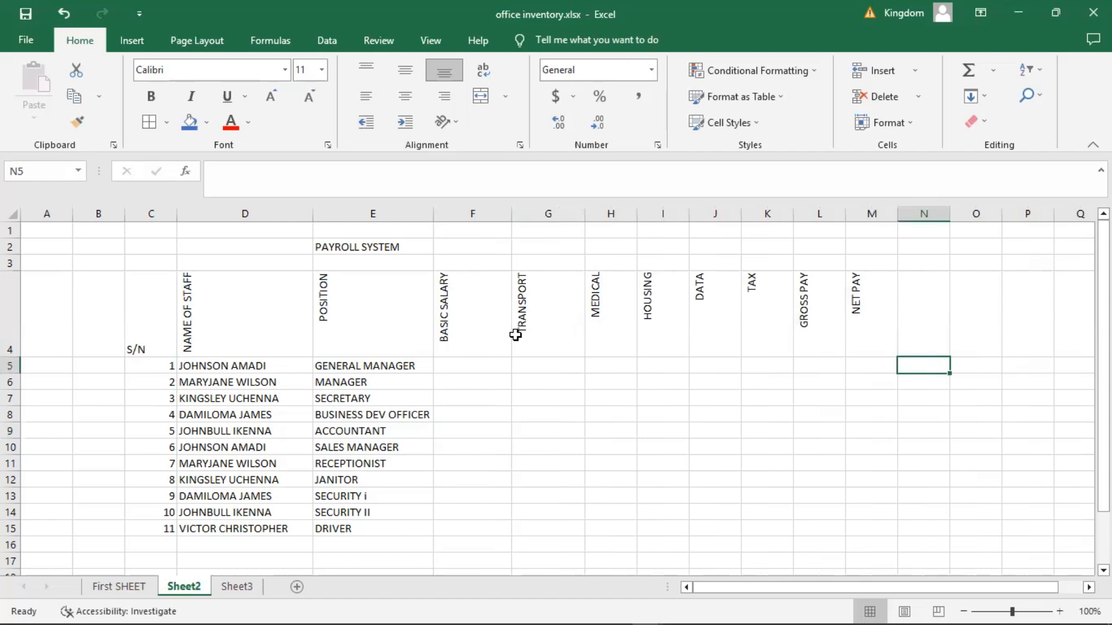
# Enter basic salaries 500000, 370000, 250000, 220000 and 200000 in F5 to F9
pyautogui.click(467, 368)
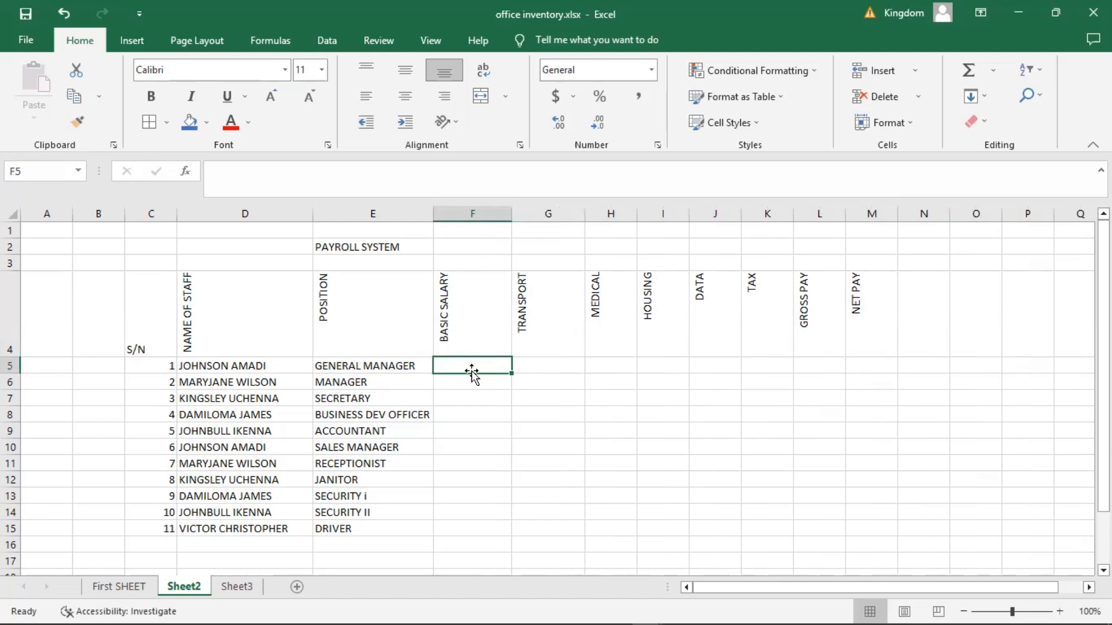
pyautogui.write('500')
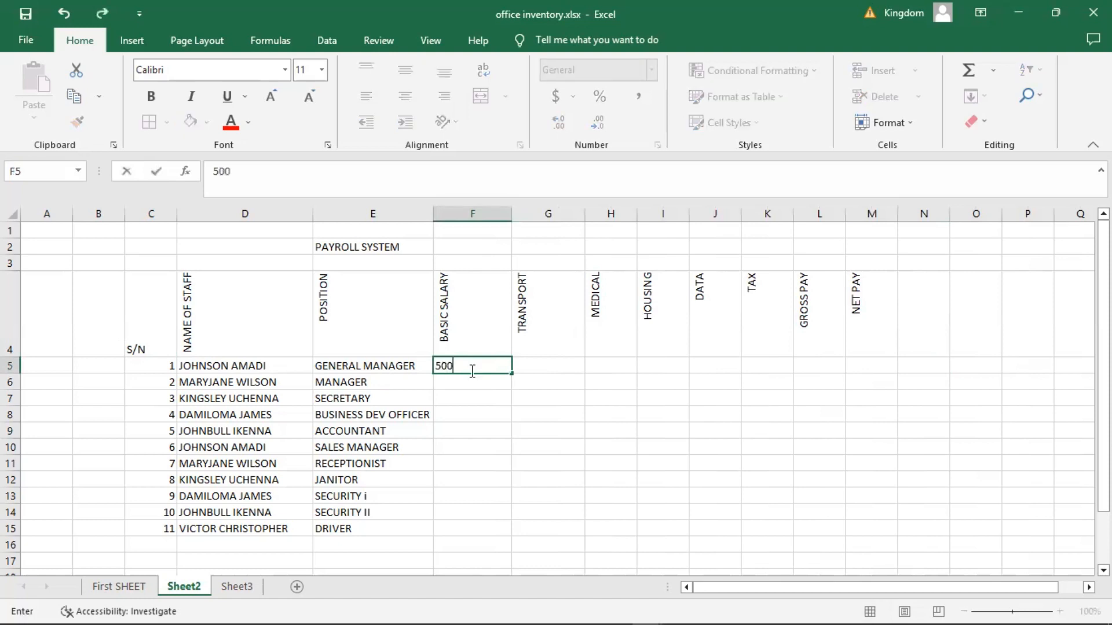
pyautogui.write('000')
pyautogui.press('BackSpace')
pyautogui.press('BackSpace')
pyautogui.press('BackSpace')
pyautogui.write('000')
pyautogui.press('Return')
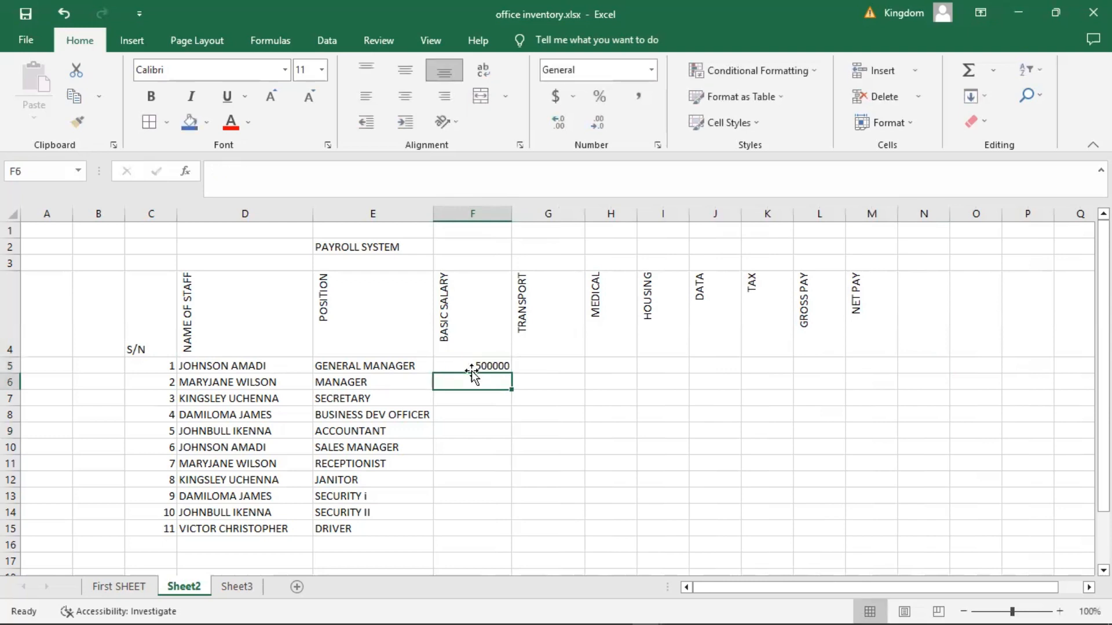
pyautogui.write('37')
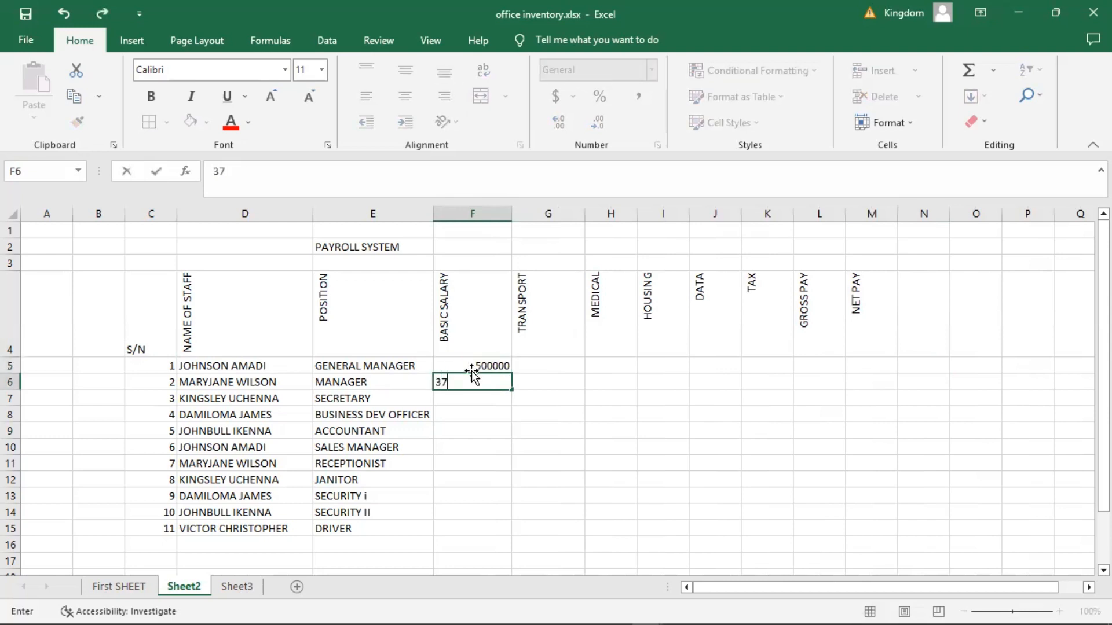
pyautogui.write('0000')
pyautogui.press('Return')
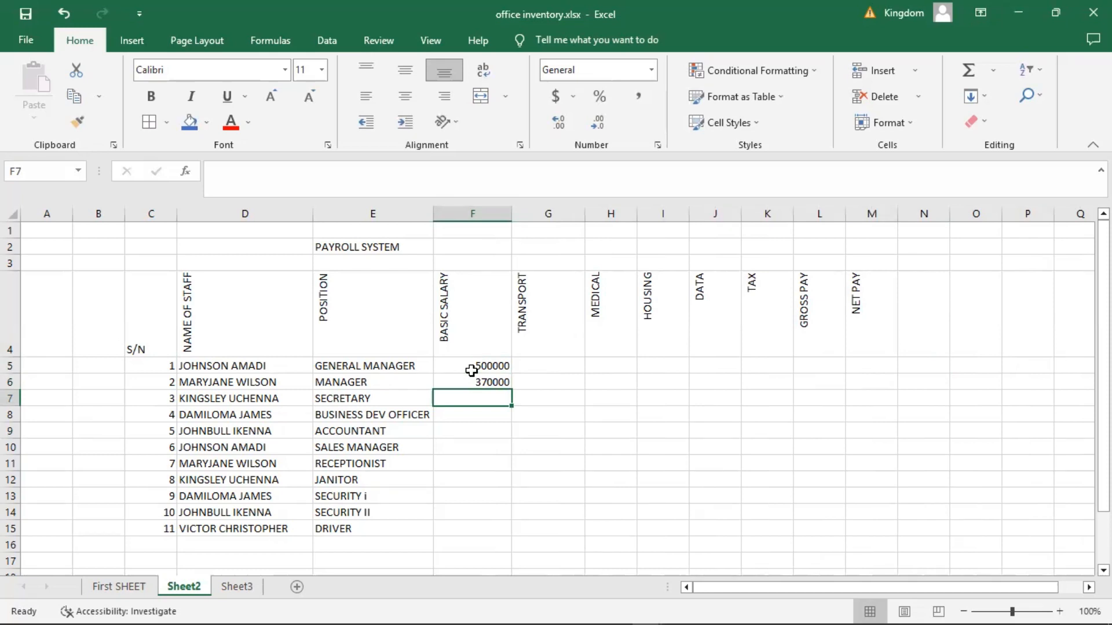
pyautogui.write('250')
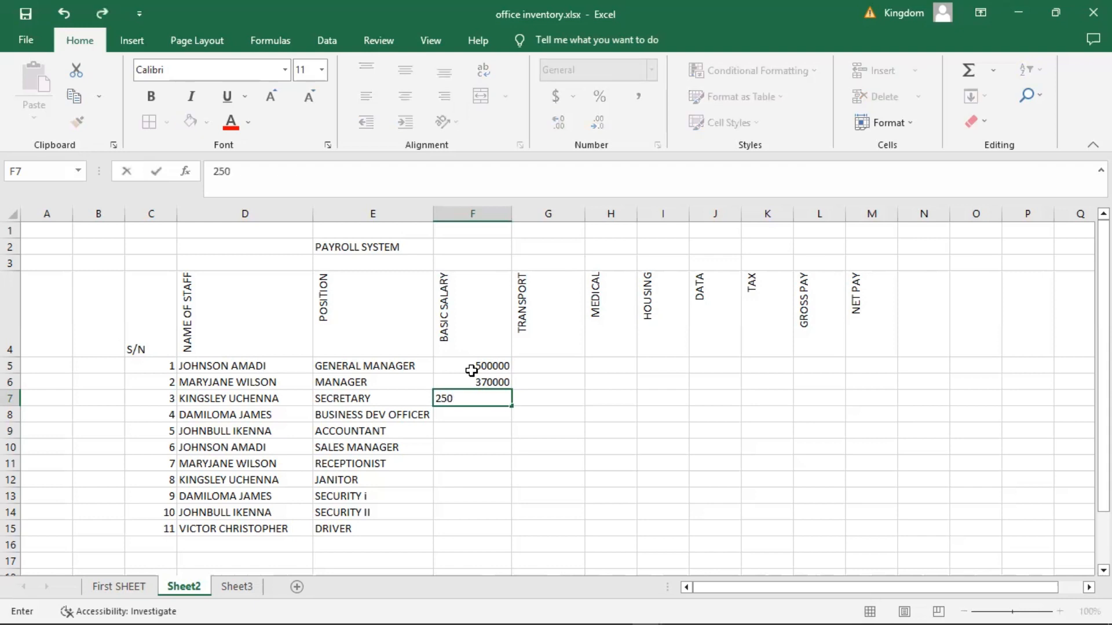
pyautogui.write('000')
pyautogui.press('Return')
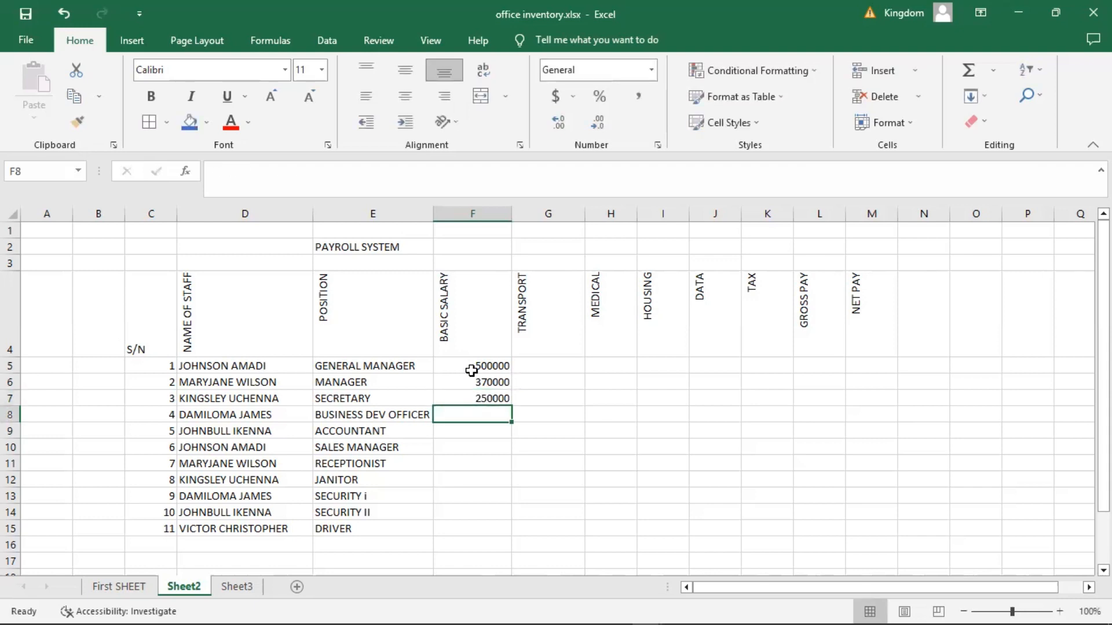
pyautogui.write('2')
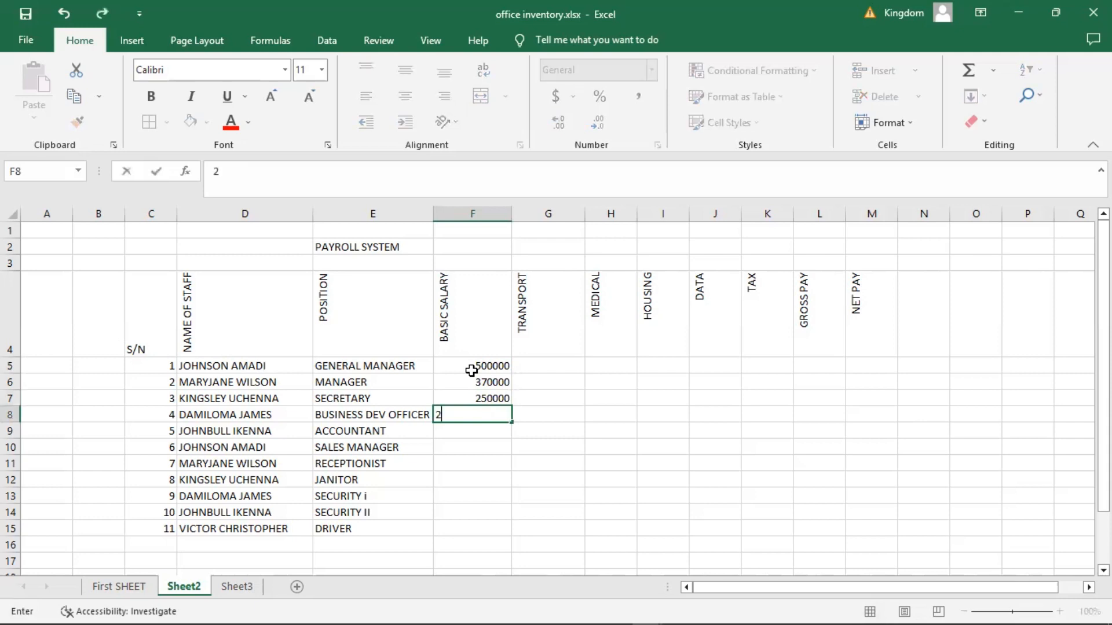
pyautogui.write('20000')
pyautogui.press('Return')
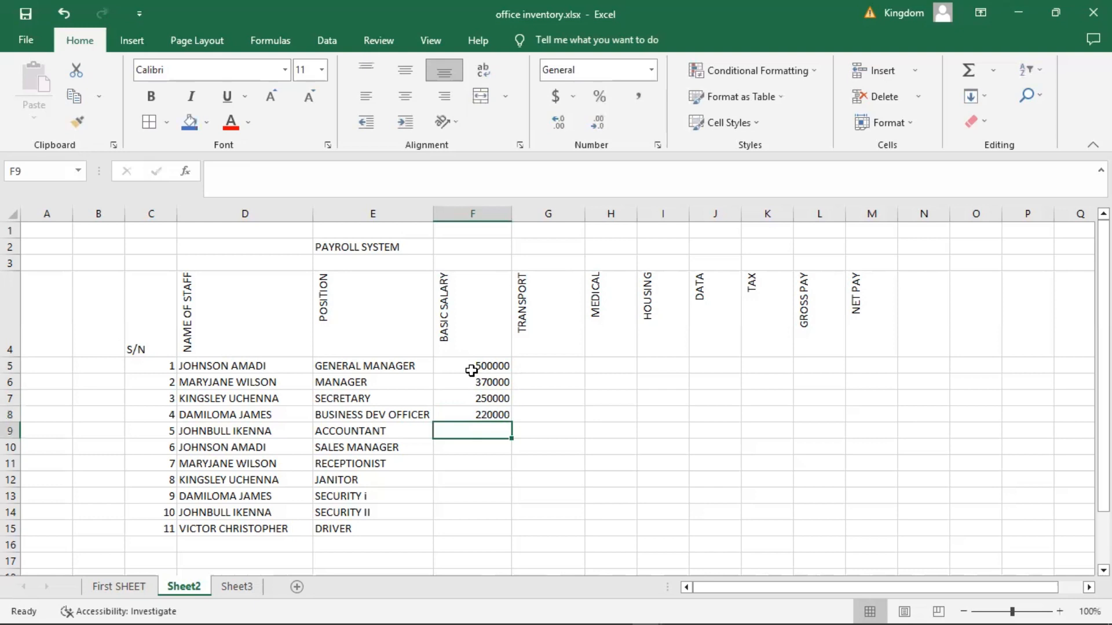
pyautogui.write('200000')
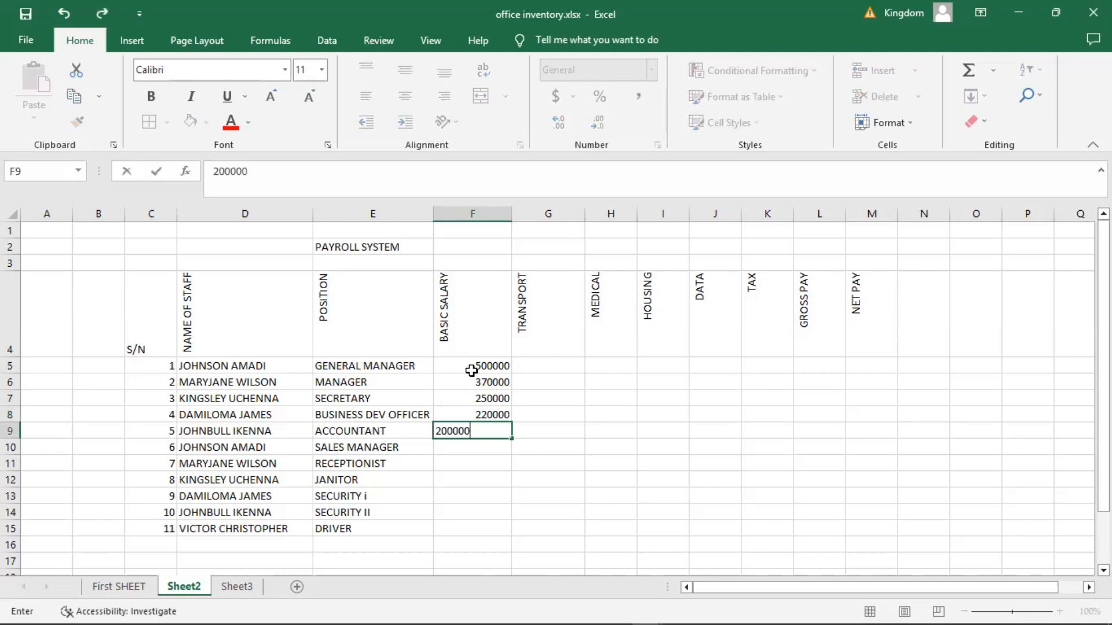
pyautogui.press('Return')
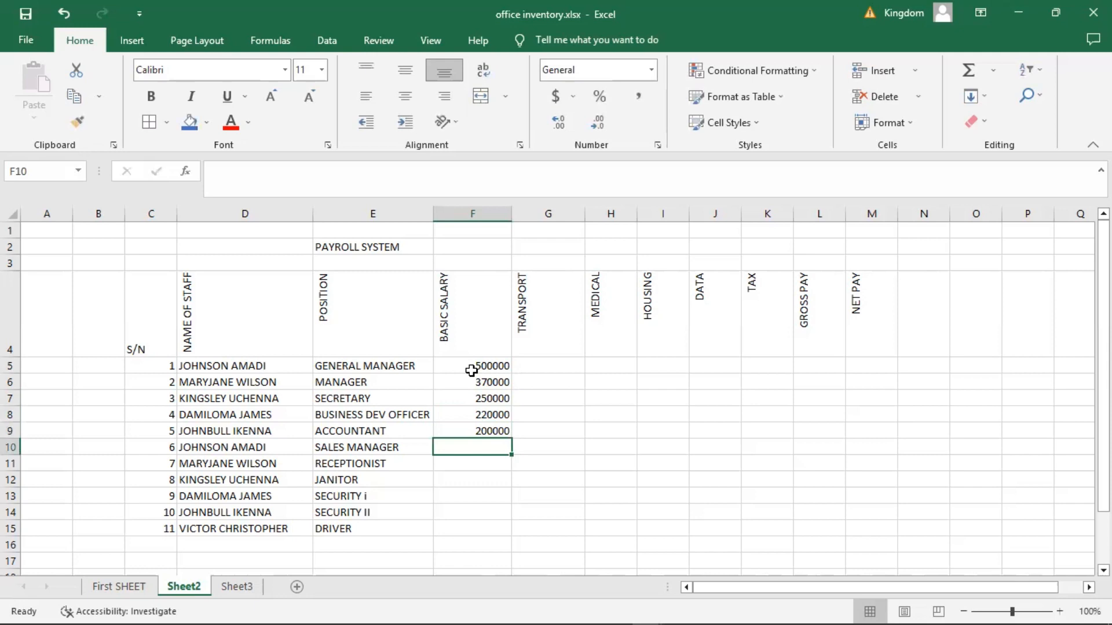
# Enter the remaining salaries 185000, 115000, 85000, 70000, 65000 and 60000 in F10 to F15
pyautogui.write('185000')
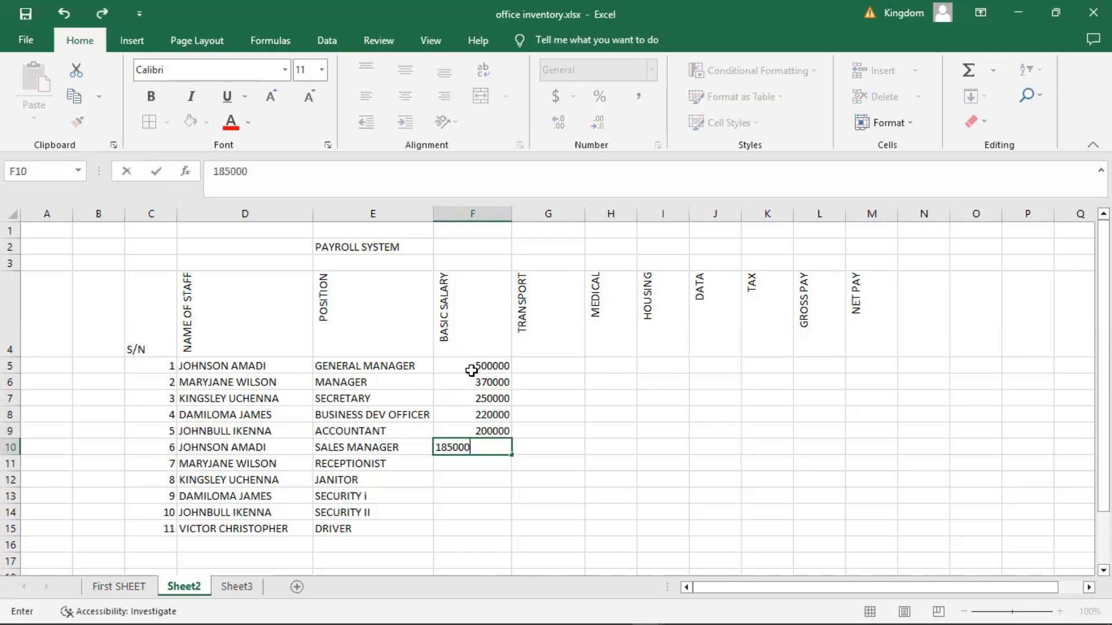
pyautogui.press('Return')
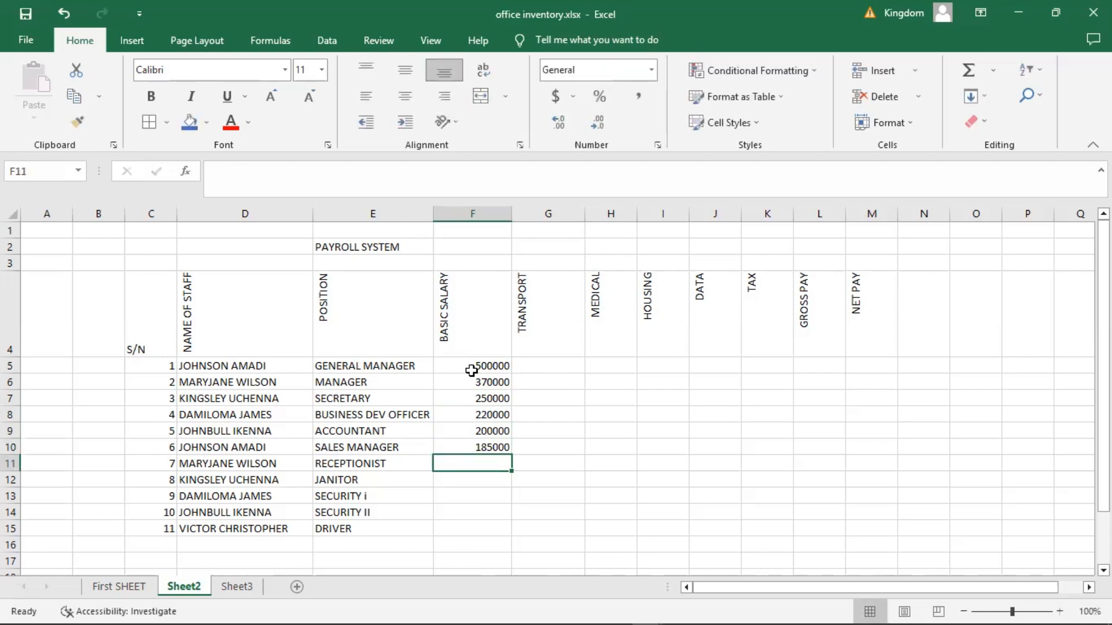
pyautogui.write('115000')
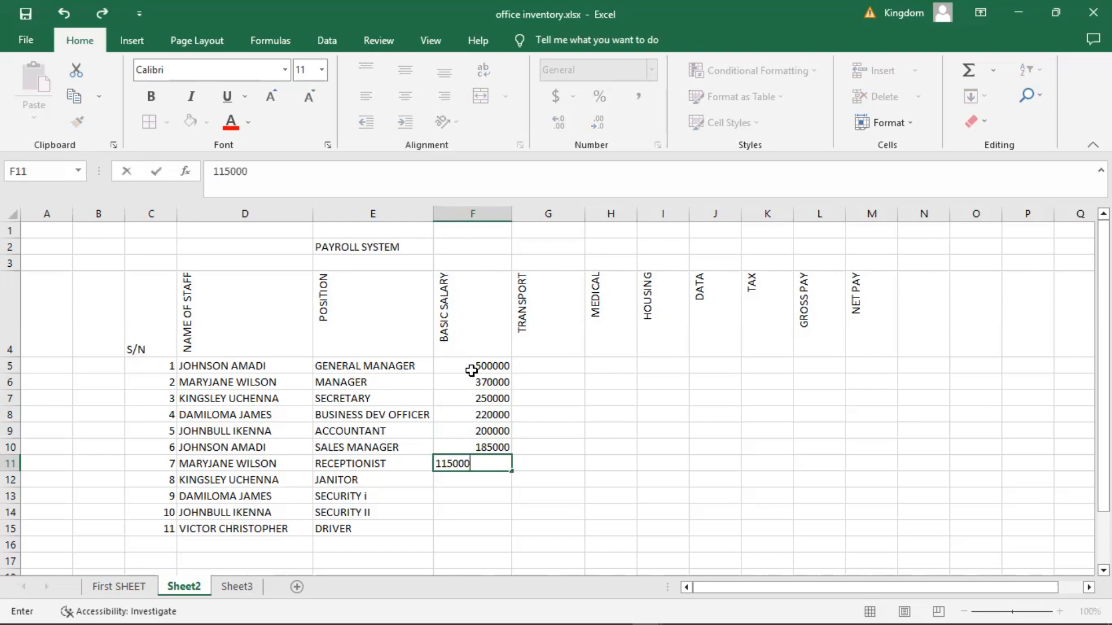
pyautogui.press('Return')
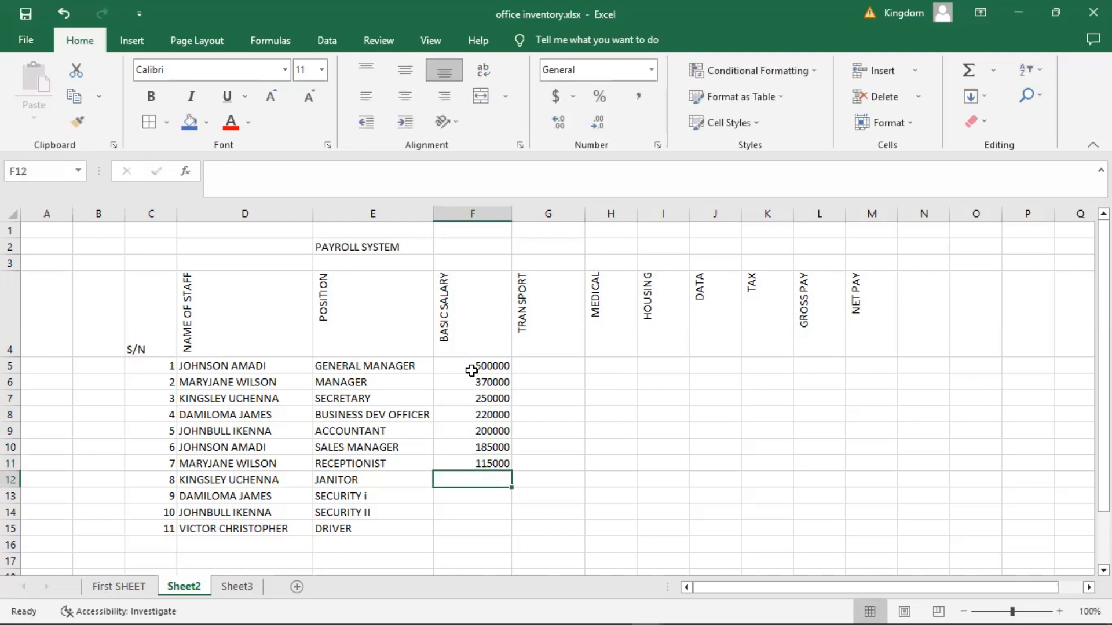
pyautogui.write('85000')
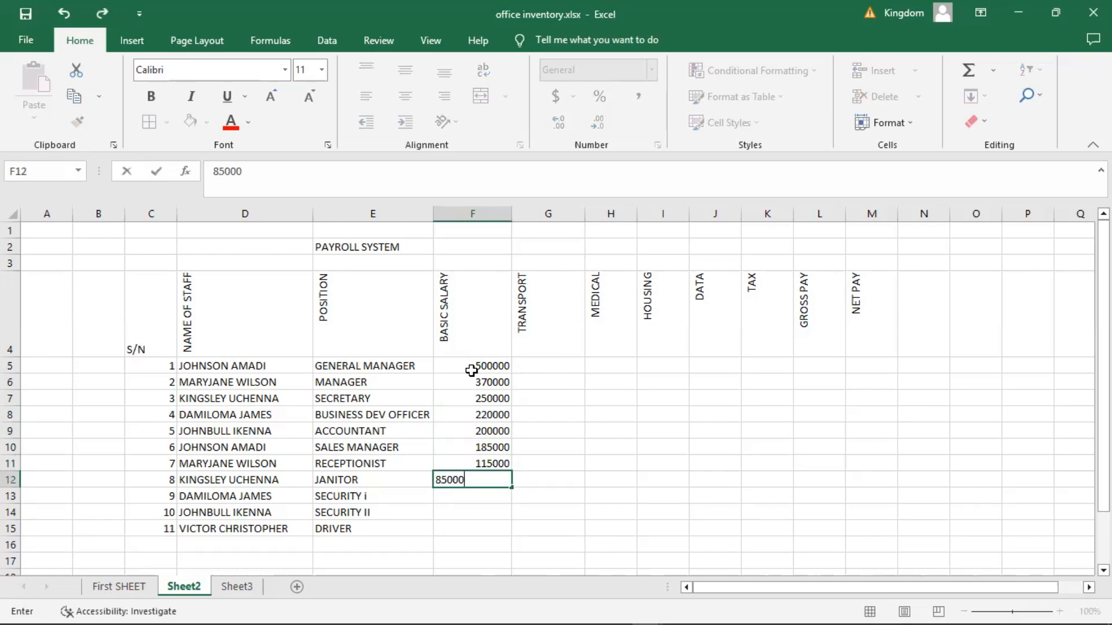
pyautogui.press('Return')
pyautogui.write('70')
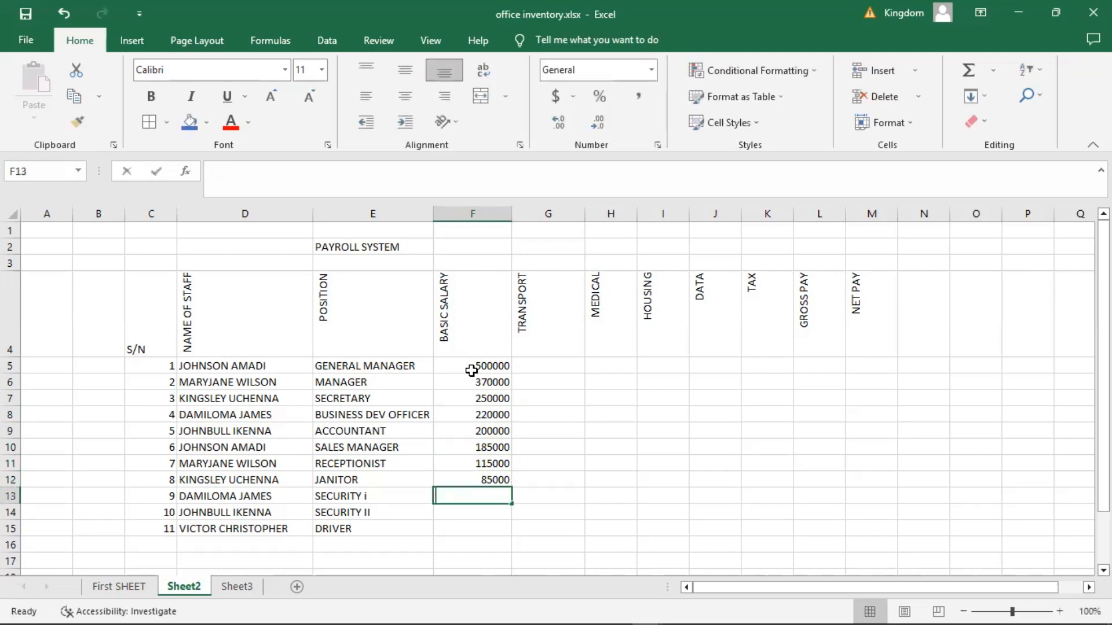
pyautogui.write('00')
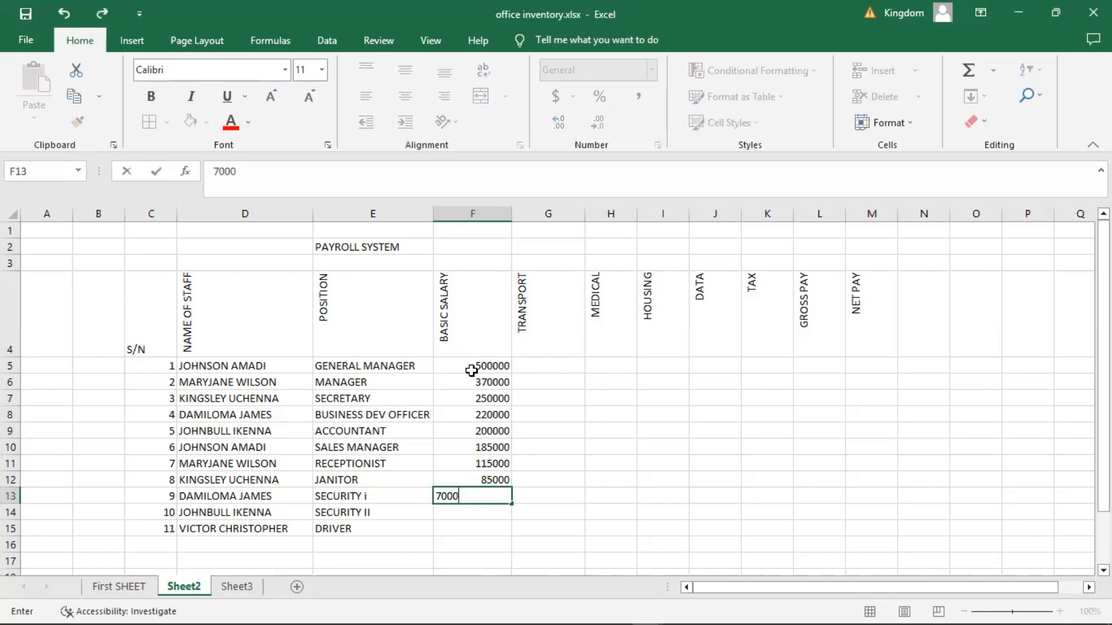
pyautogui.write('0')
pyautogui.press('Return')
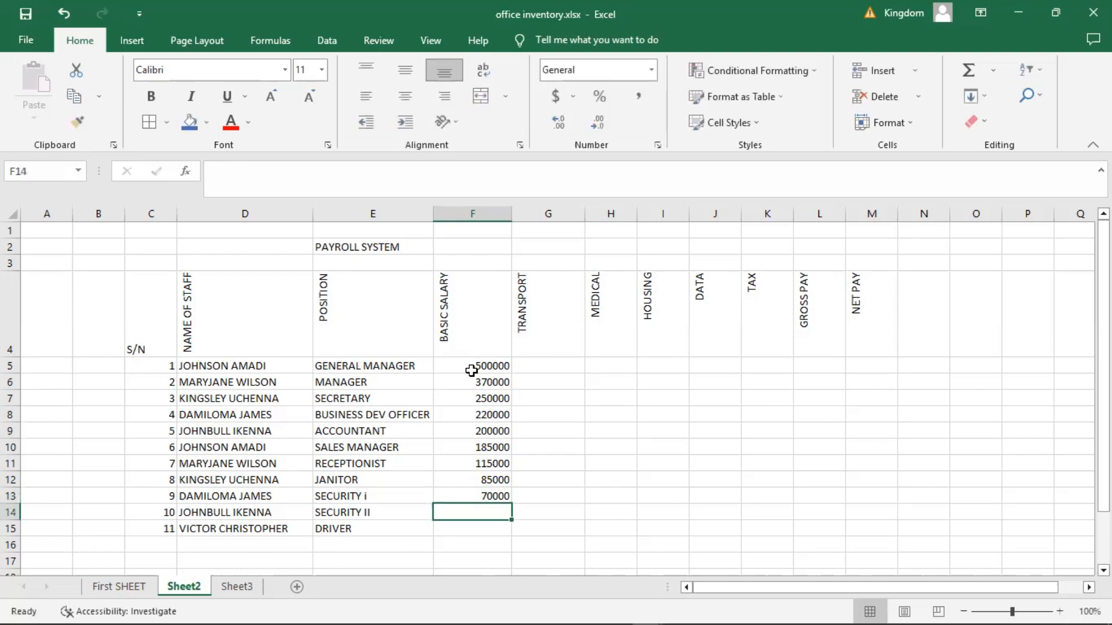
pyautogui.write('65000')
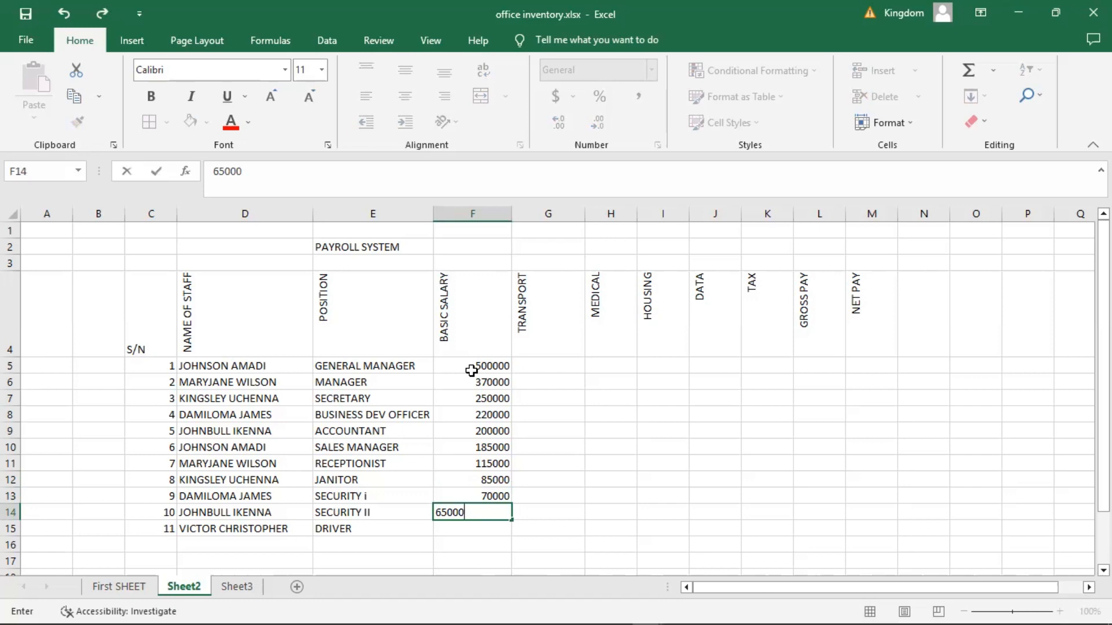
pyautogui.press('Return')
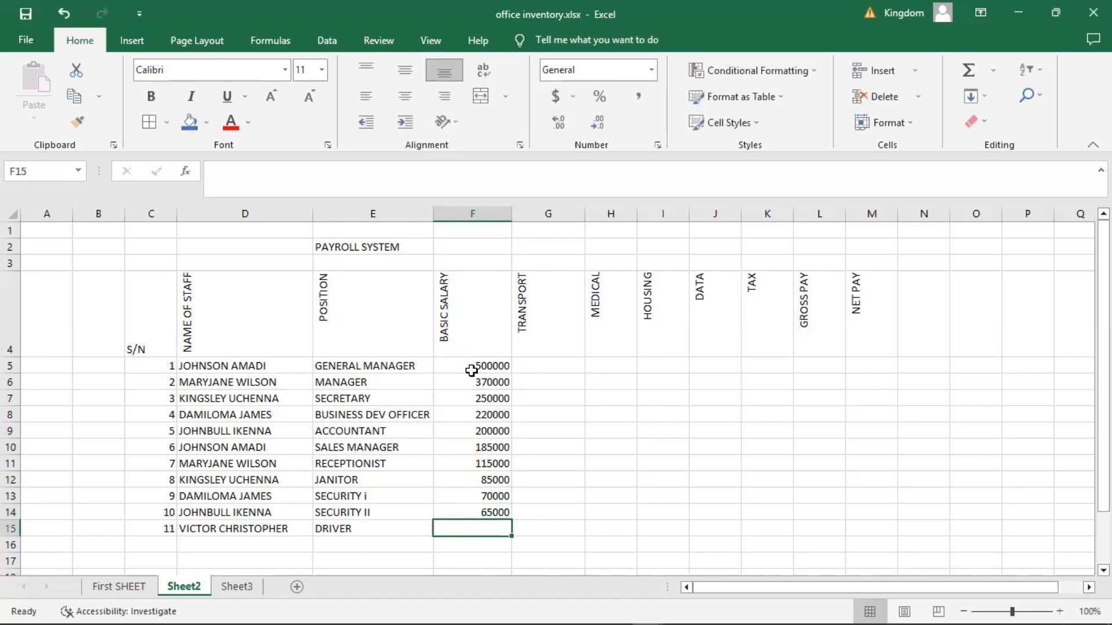
pyautogui.write('6000')
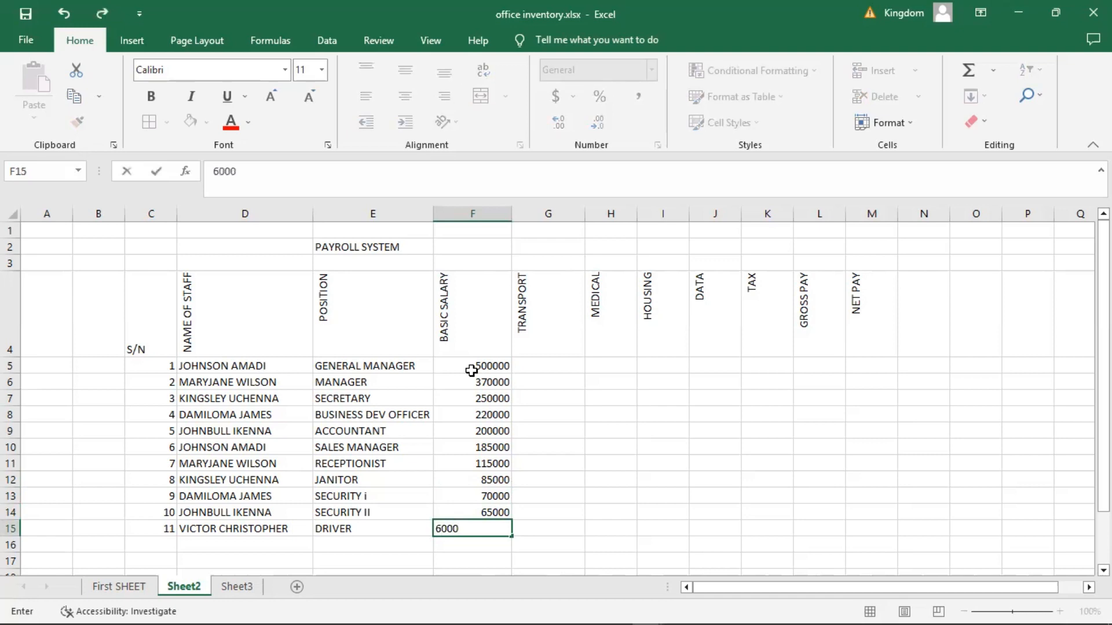
pyautogui.write('0')
pyautogui.click(550, 513)
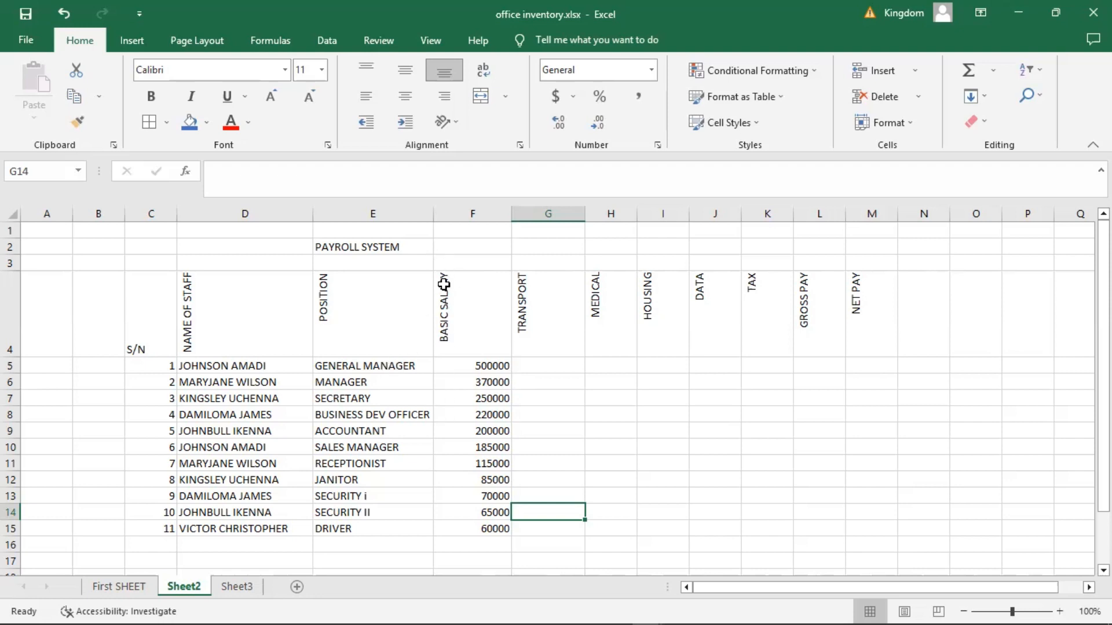
# Append (15%) to the TRANSPORT header and (10%) to the MEDICAL header
pyautogui.doubleClick(542, 299)
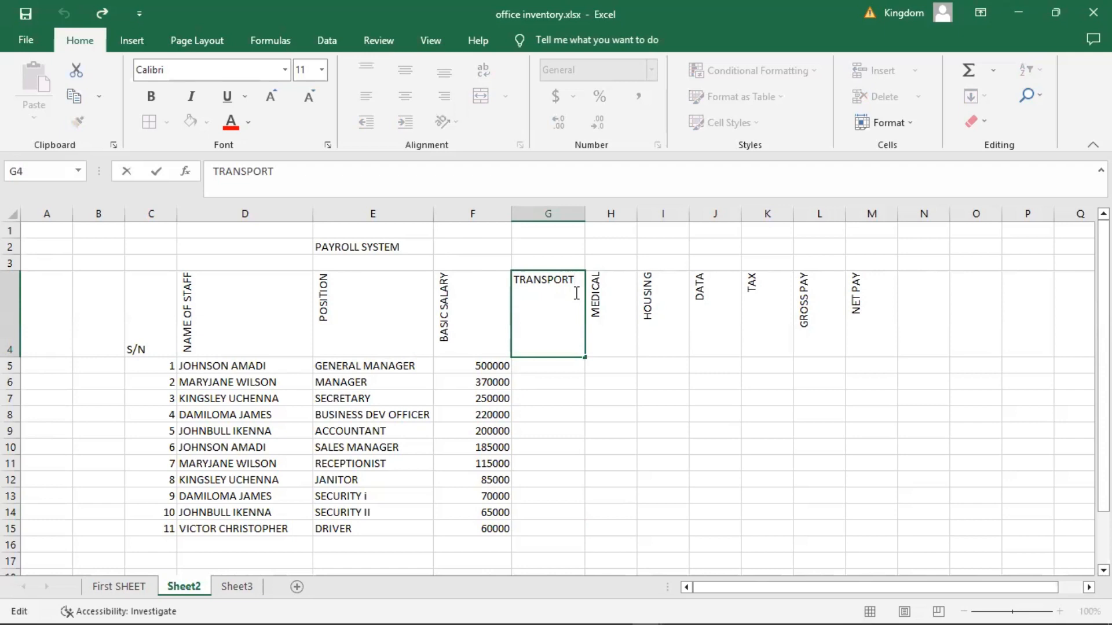
pyautogui.write('(')
pyautogui.write('15%)')
pyautogui.click(665, 336)
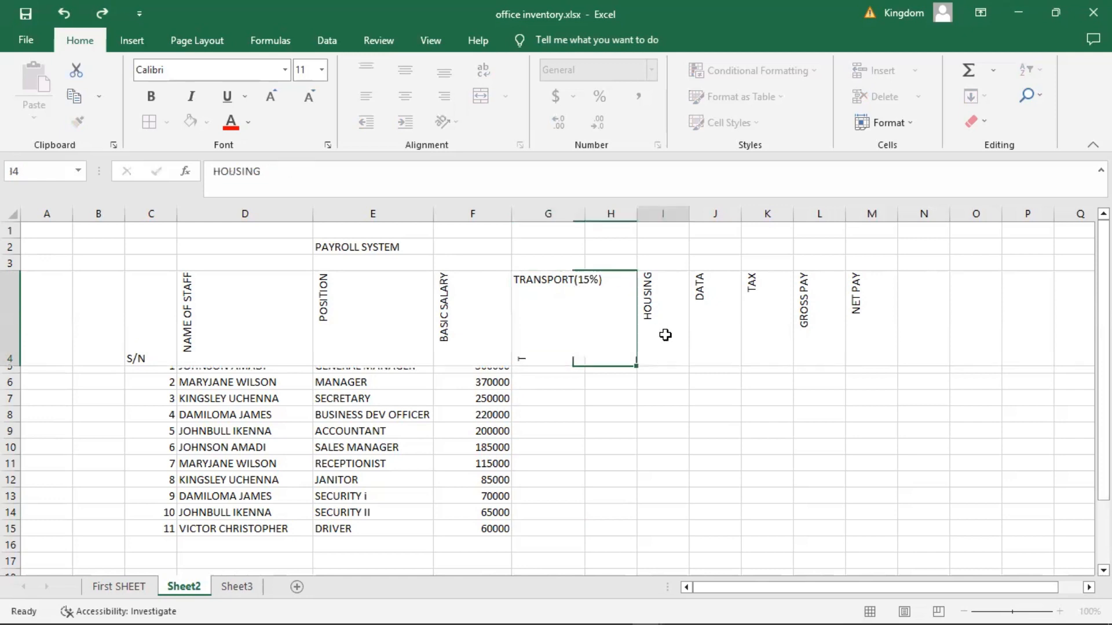
pyautogui.doubleClick(632, 313)
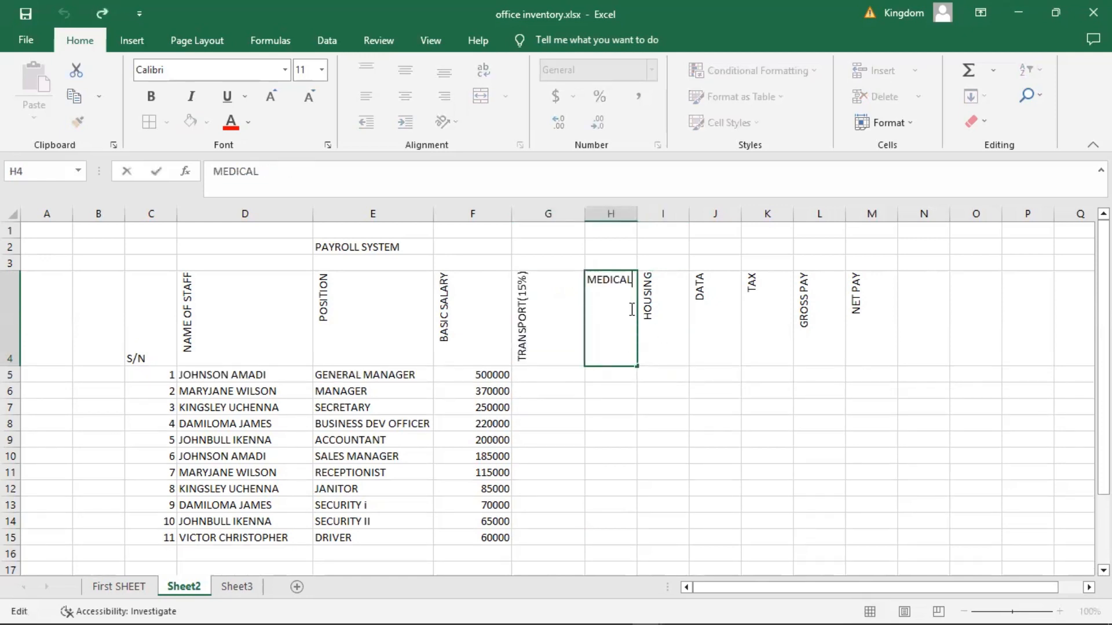
pyautogui.write('(10')
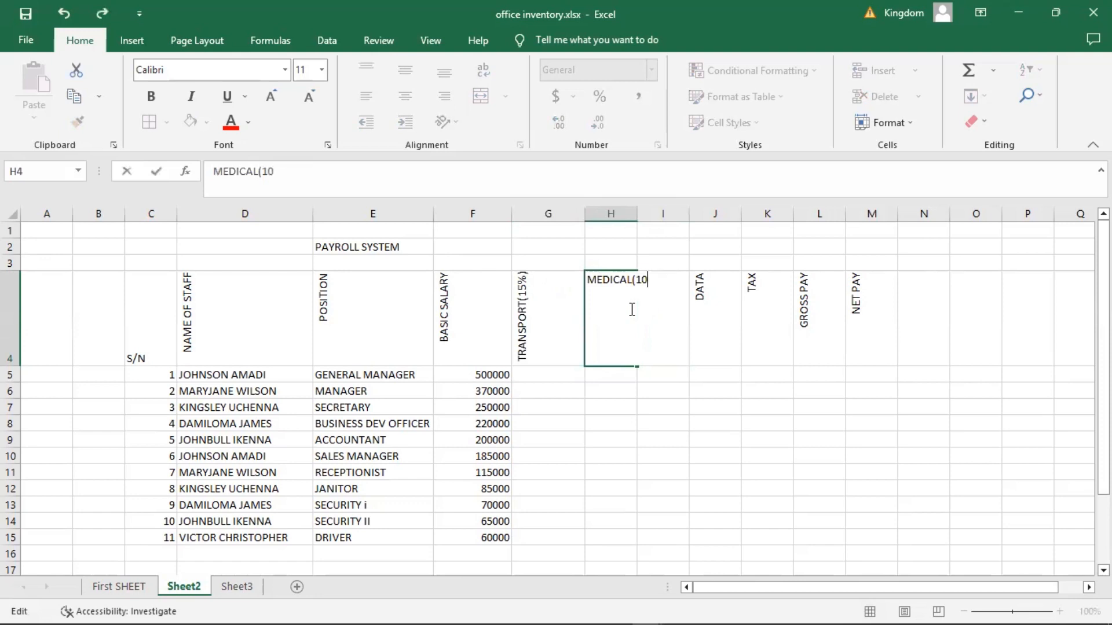
pyautogui.write('%)')
pyautogui.click(658, 339)
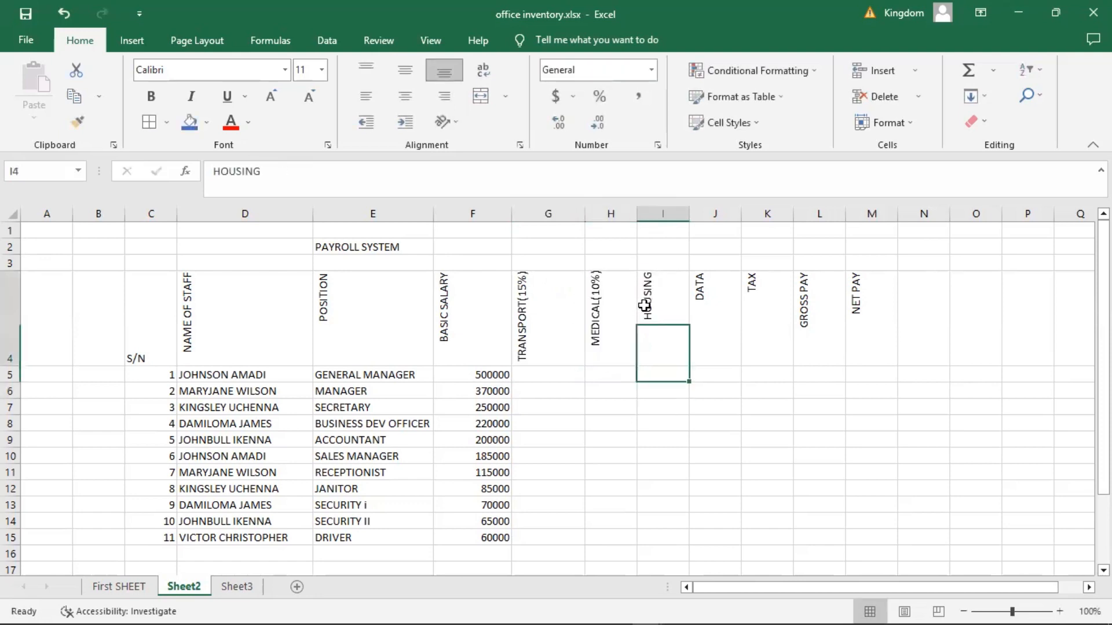
pyautogui.click(602, 330)
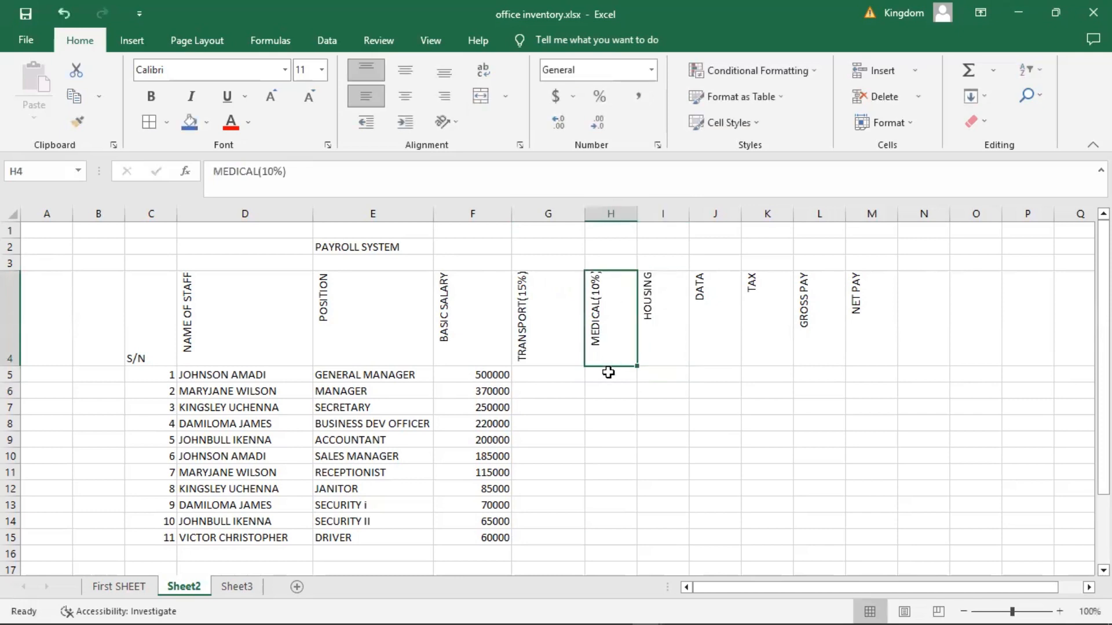
# Change the HOUSING header to read HOUSING(20%)
pyautogui.click(608, 372)
pyautogui.click(655, 323)
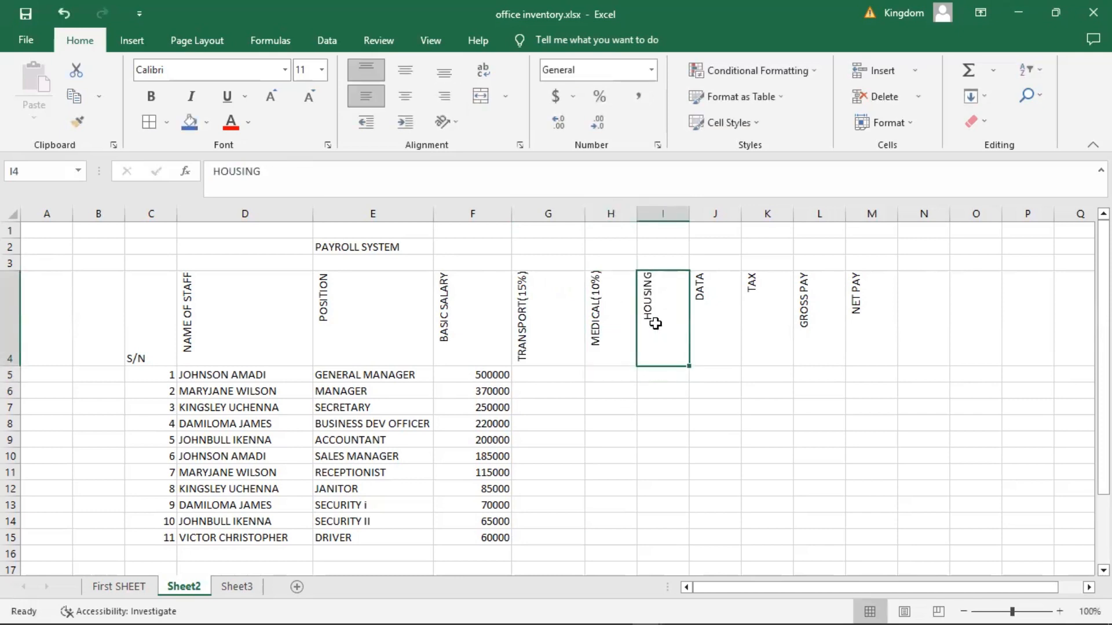
pyautogui.doubleClick(656, 322)
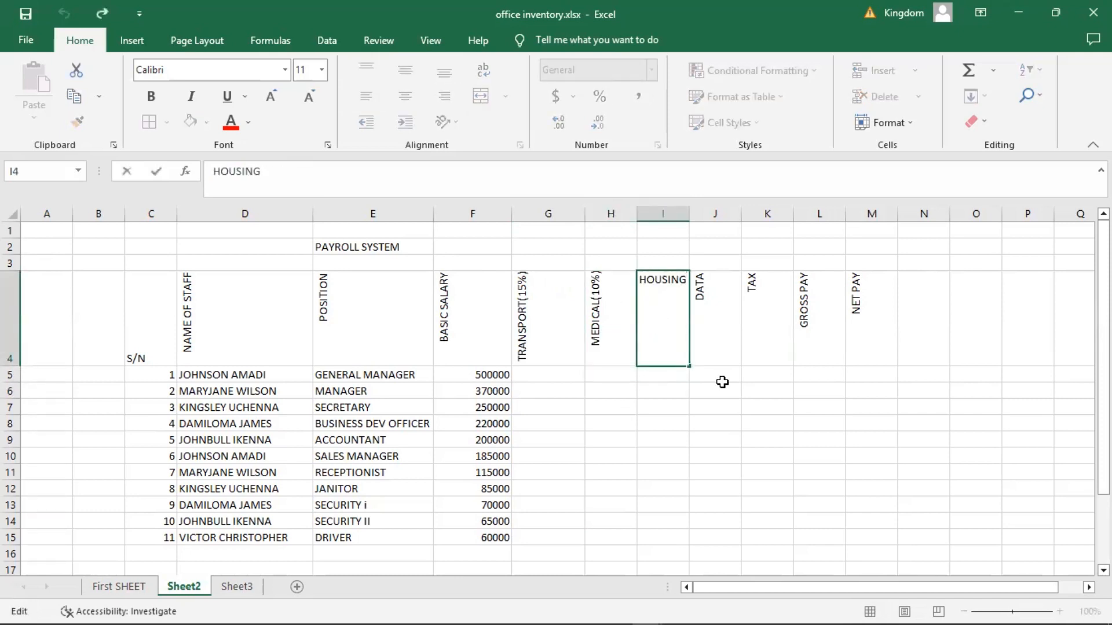
pyautogui.press('Escape')
pyautogui.doubleClick(677, 324)
pyautogui.write('(20')
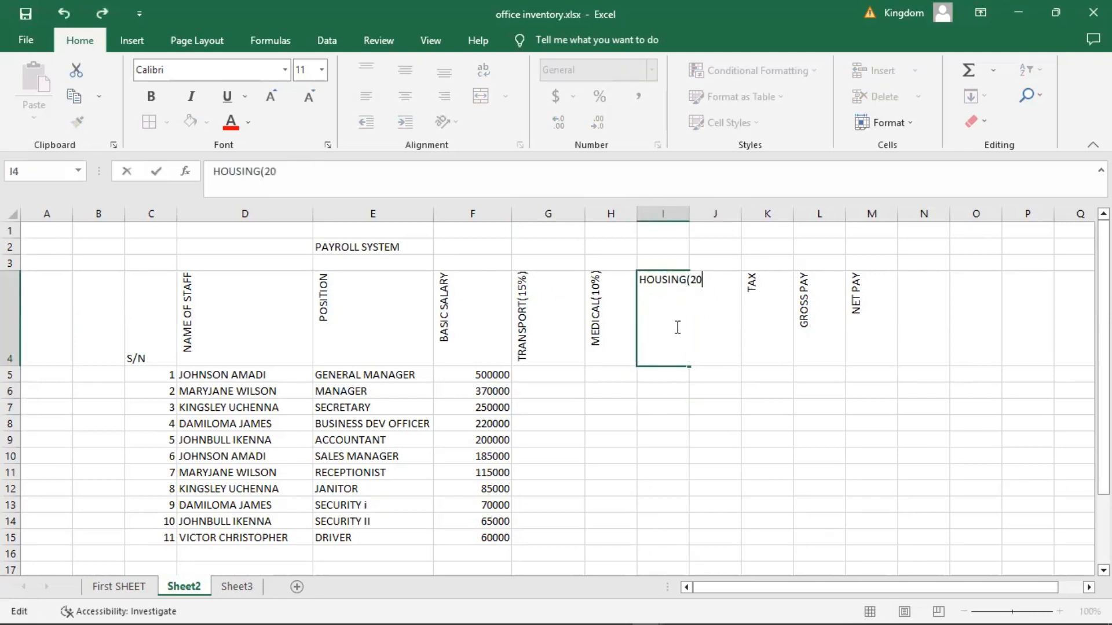
pyautogui.write('%)')
pyautogui.press('Return')
# Append (1000) to the DATA header and (12%) to the TAX header
pyautogui.doubleClick(709, 291)
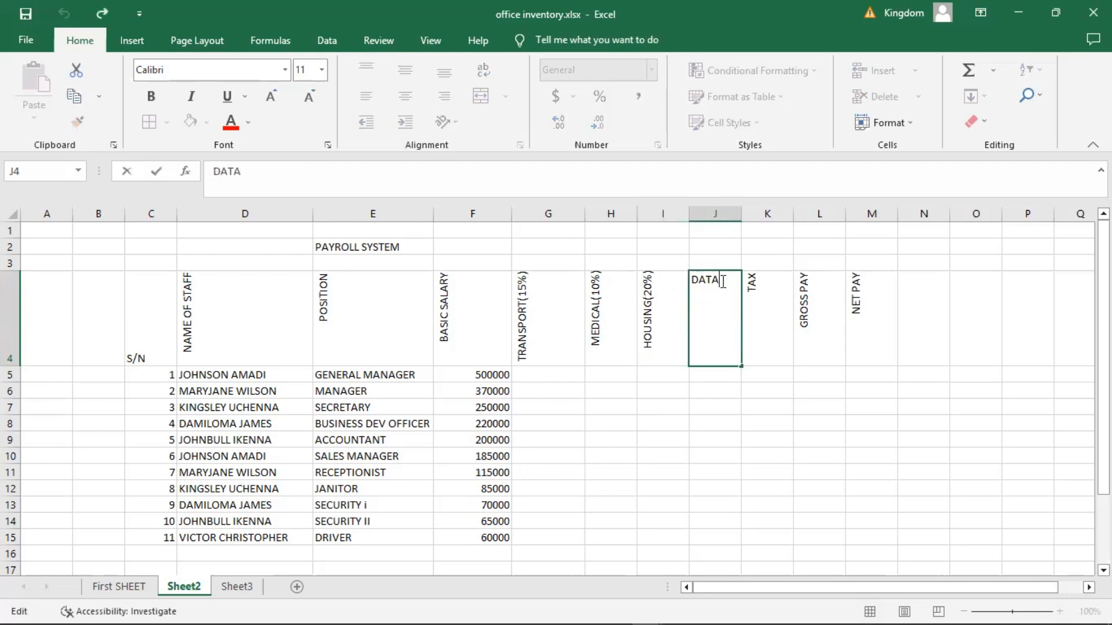
pyautogui.write('(')
pyautogui.write('1000')
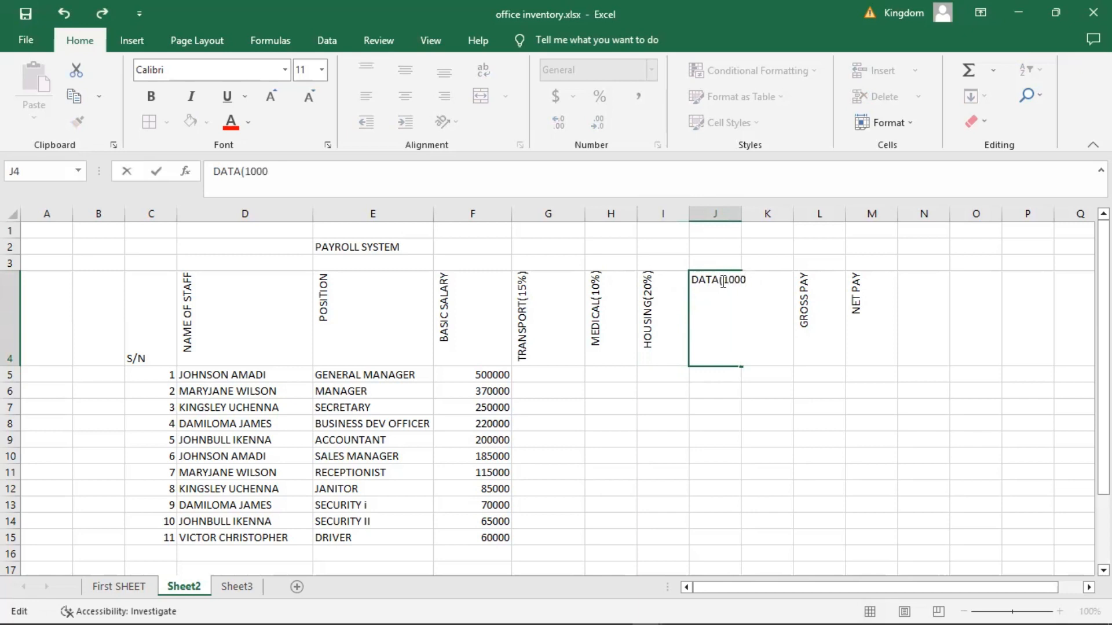
pyautogui.write(')')
pyautogui.click(685, 433)
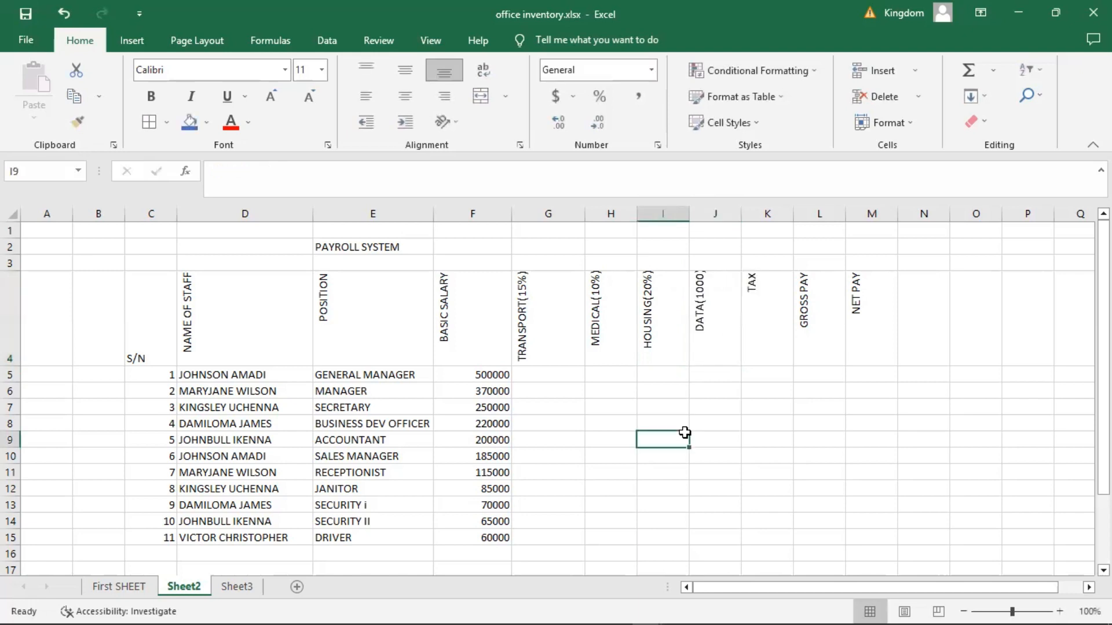
pyautogui.click(608, 359)
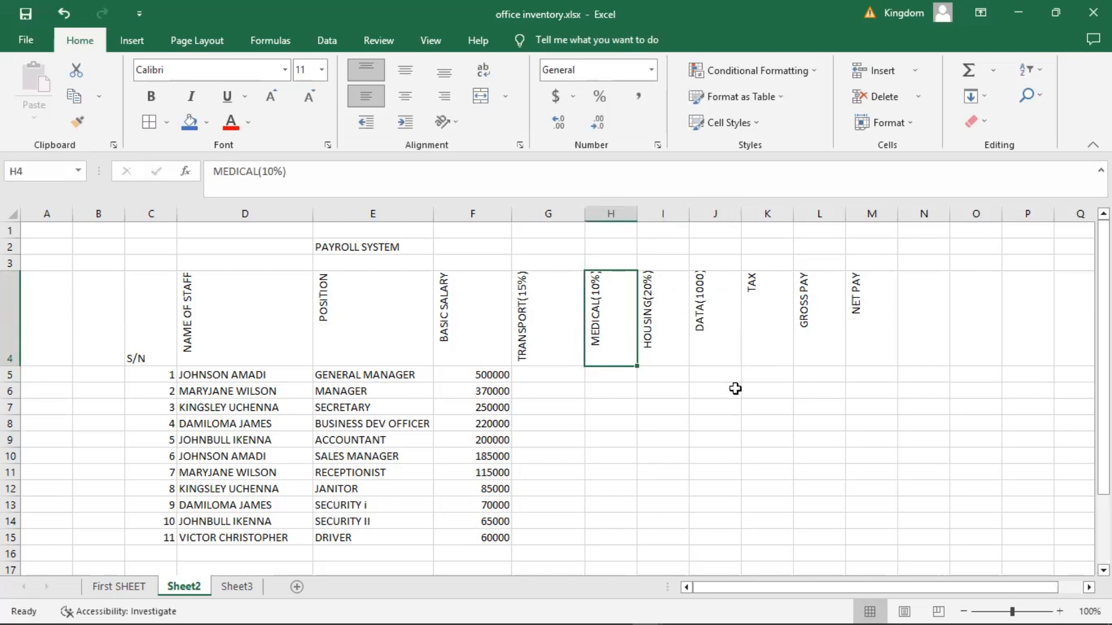
pyautogui.doubleClick(770, 298)
pyautogui.write('(')
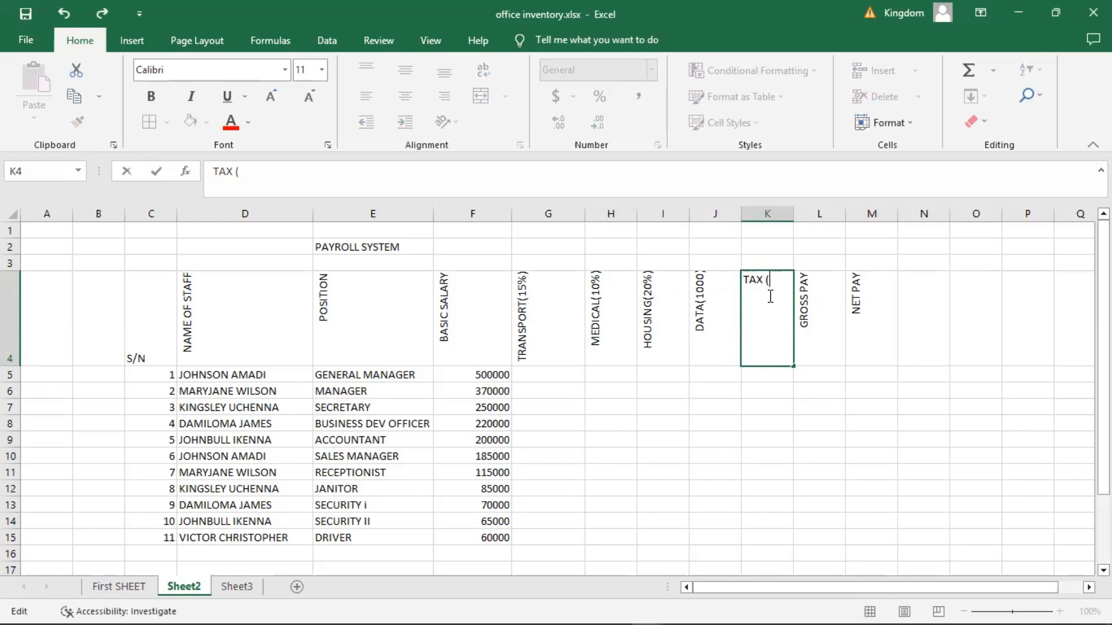
pyautogui.write('12%)')
pyautogui.click(775, 480)
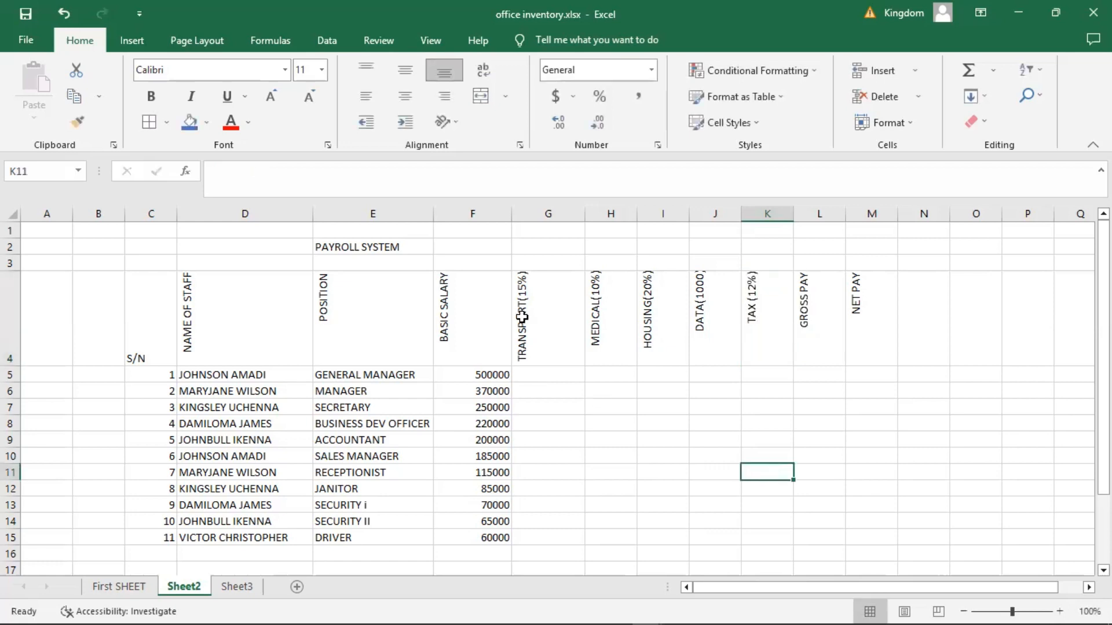
pyautogui.moveTo(544, 260); pyautogui.dragTo(539, 327)
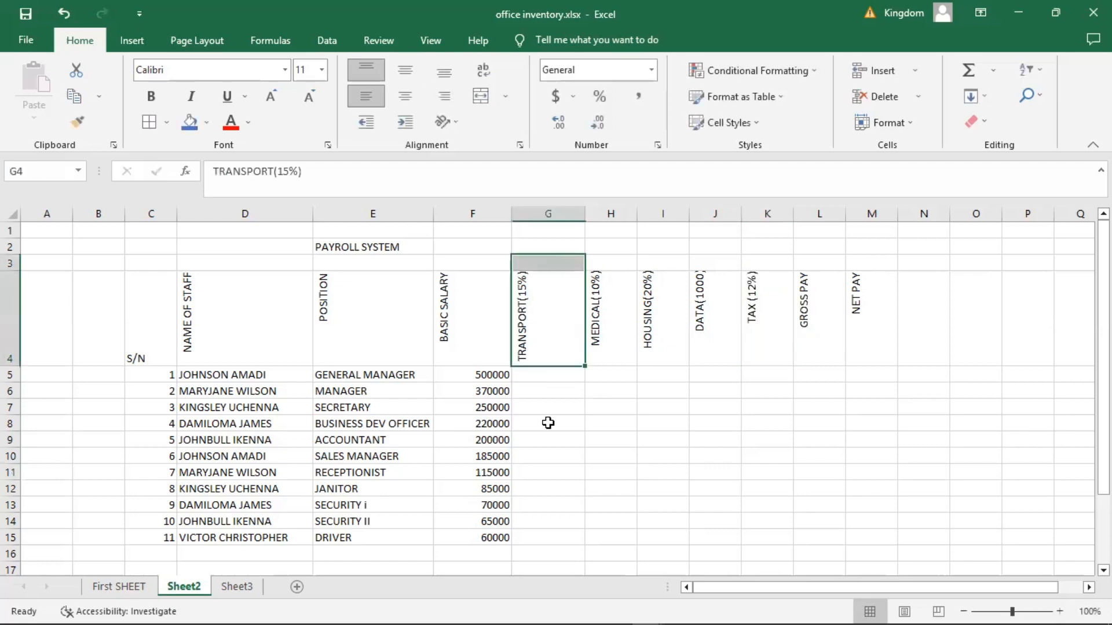
# Enter =15%*F5 in G5 and fill it down to G15, giving 75000 to 9000
pyautogui.click(548, 422)
pyautogui.click(528, 377)
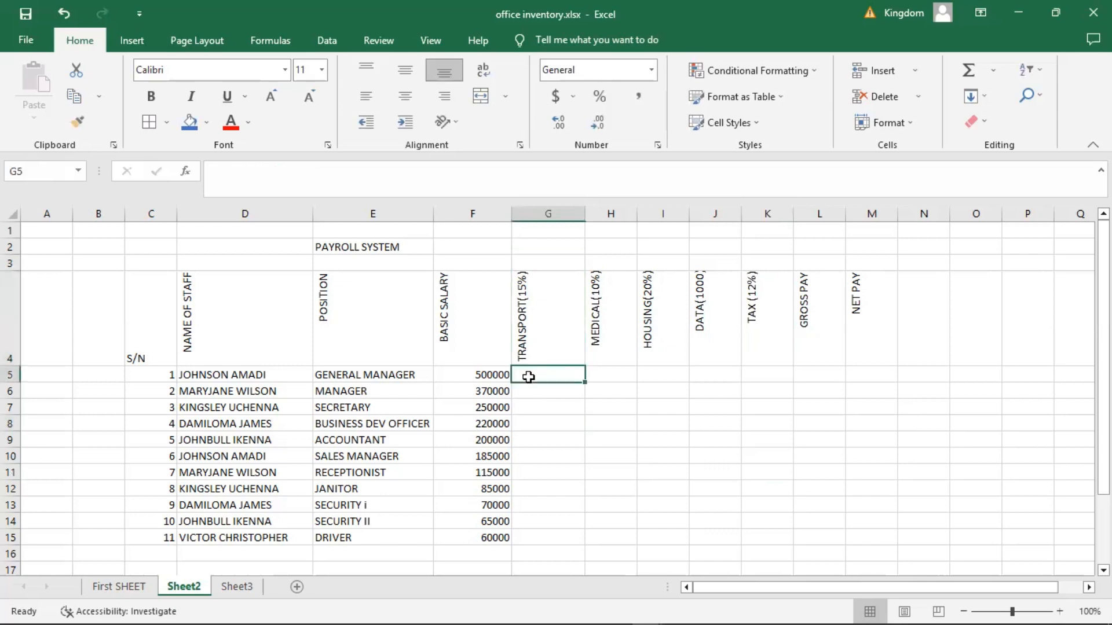
pyautogui.write('=')
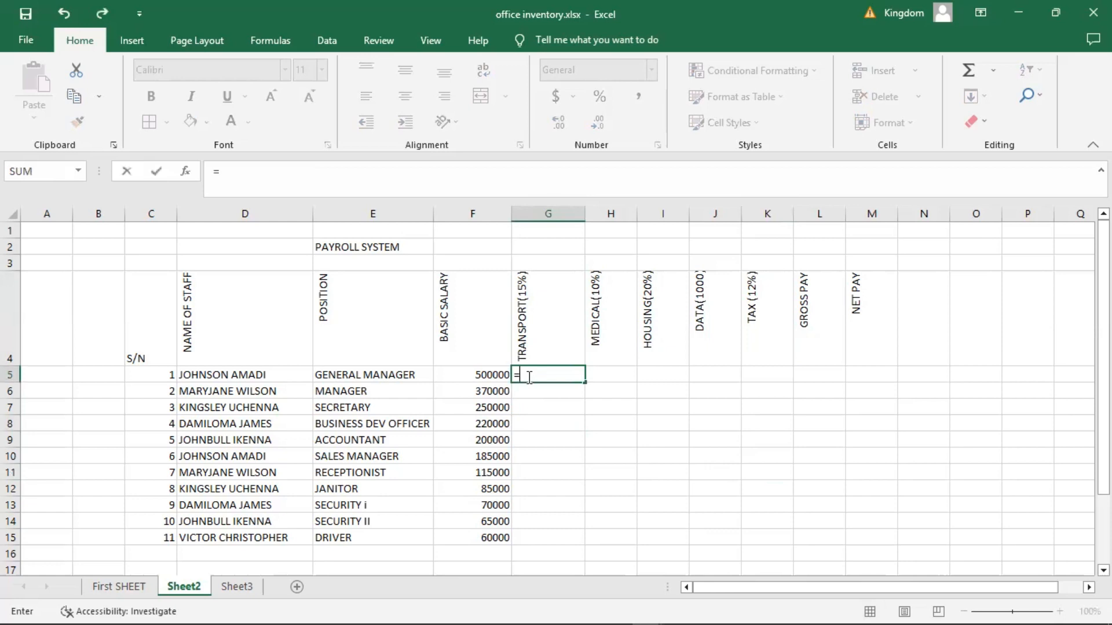
pyautogui.write('15%*')
pyautogui.click(483, 375)
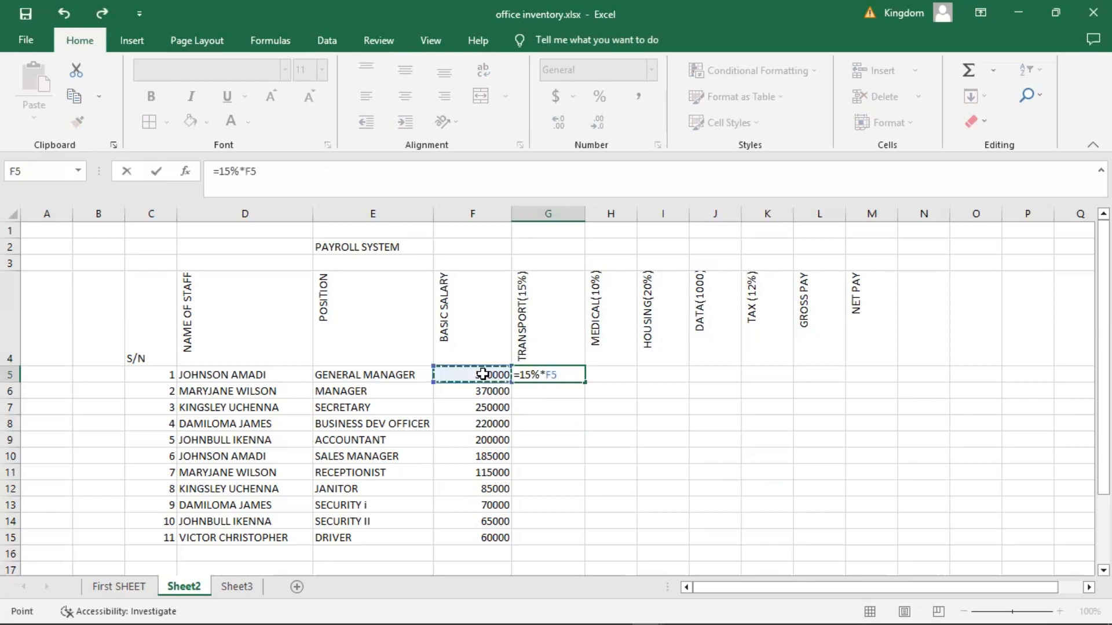
pyautogui.press('Return')
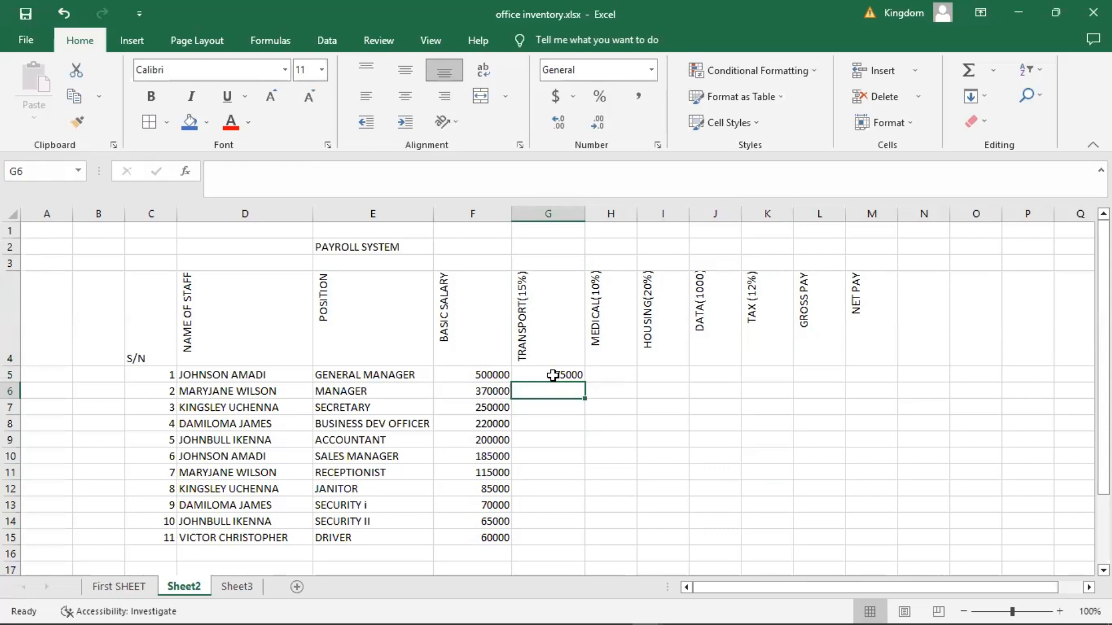
pyautogui.hotkey('ctrl', 'z')
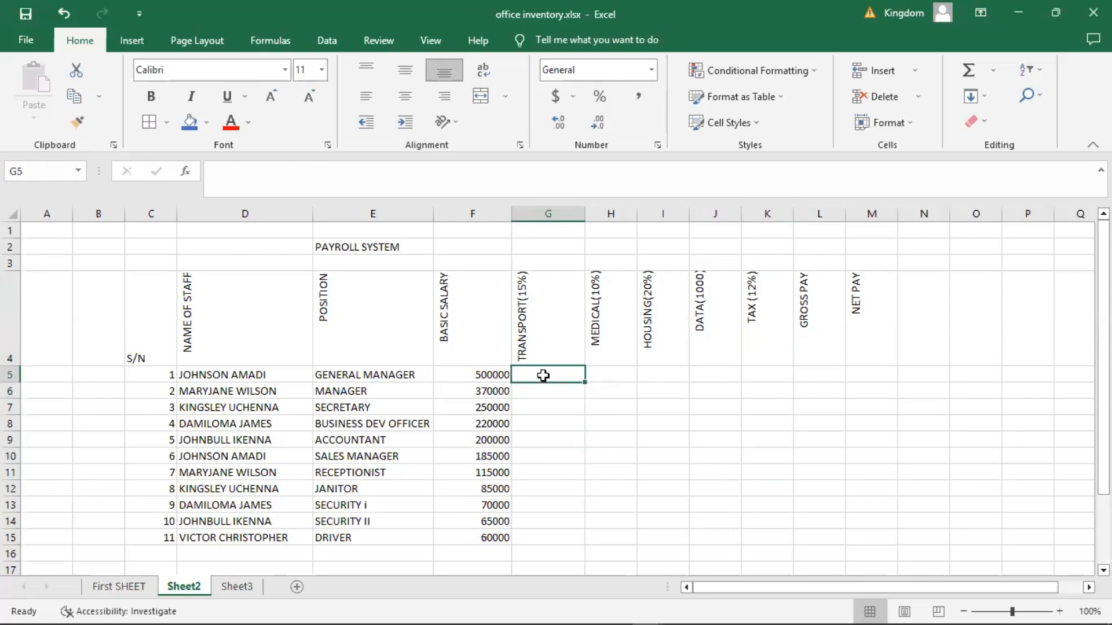
pyautogui.write('=')
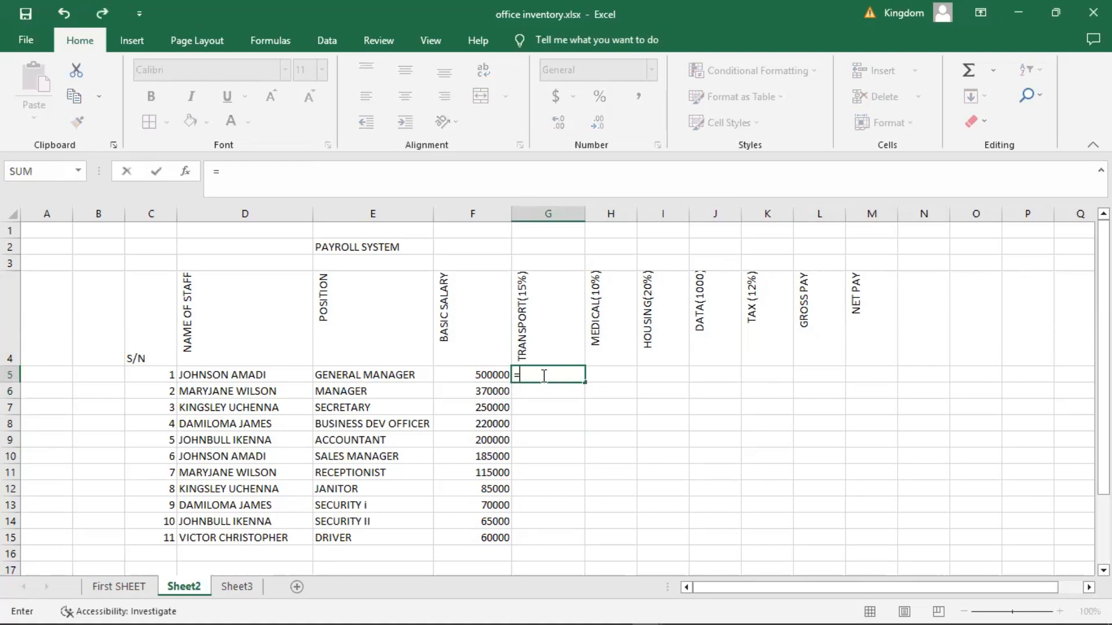
pyautogui.write('15%')
pyautogui.write('F5')
pyautogui.press('Return')
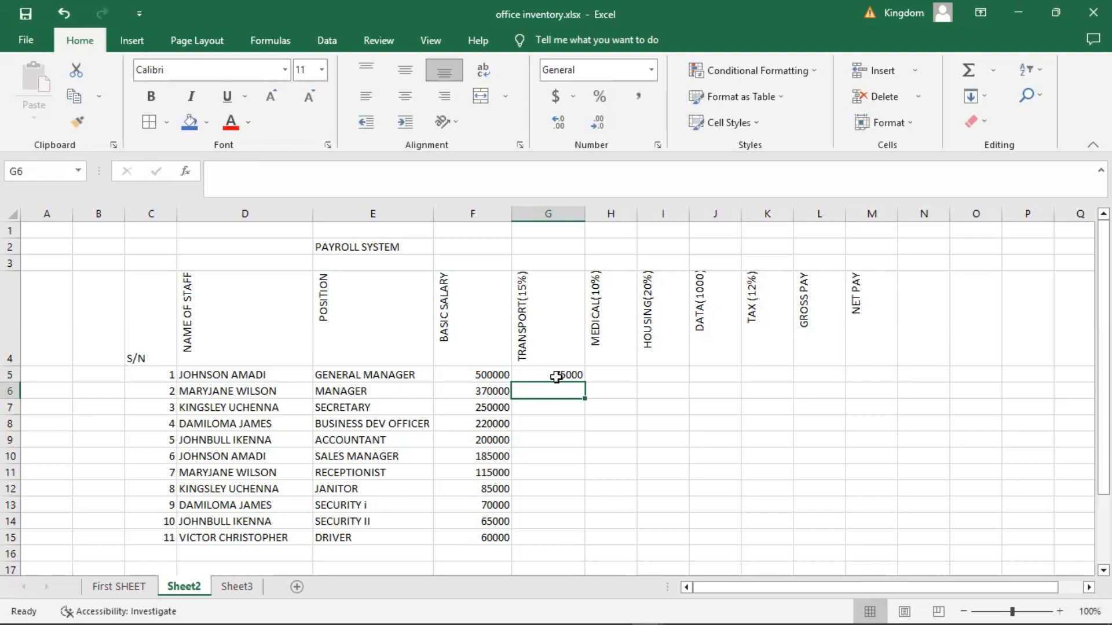
pyautogui.click(556, 377)
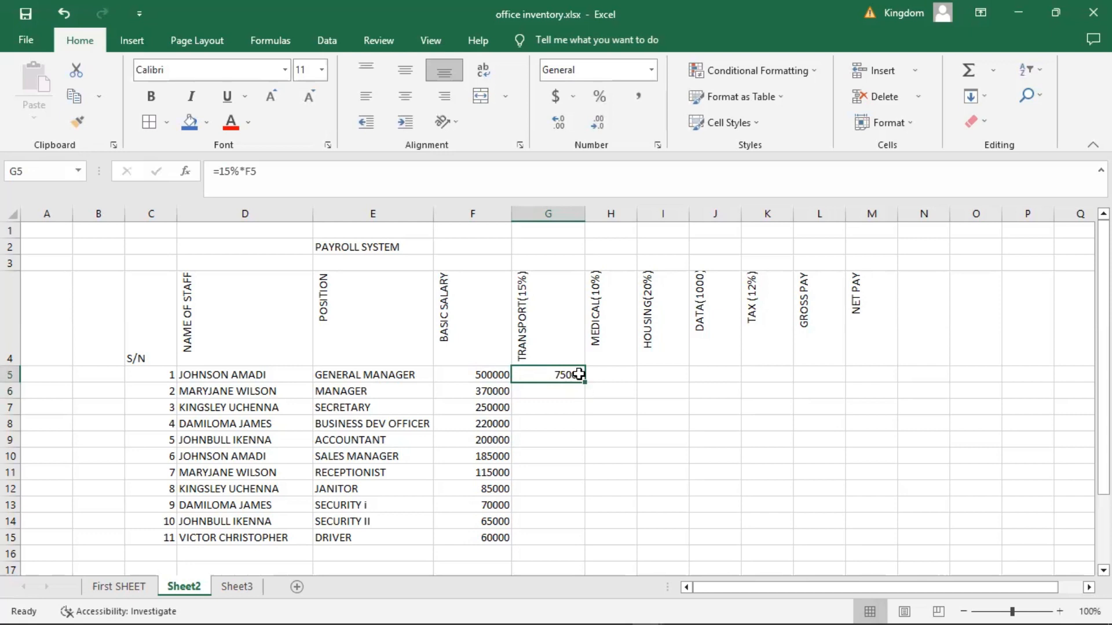
pyautogui.moveTo(583, 384); pyautogui.dragTo(579, 538)
pyautogui.click(735, 418)
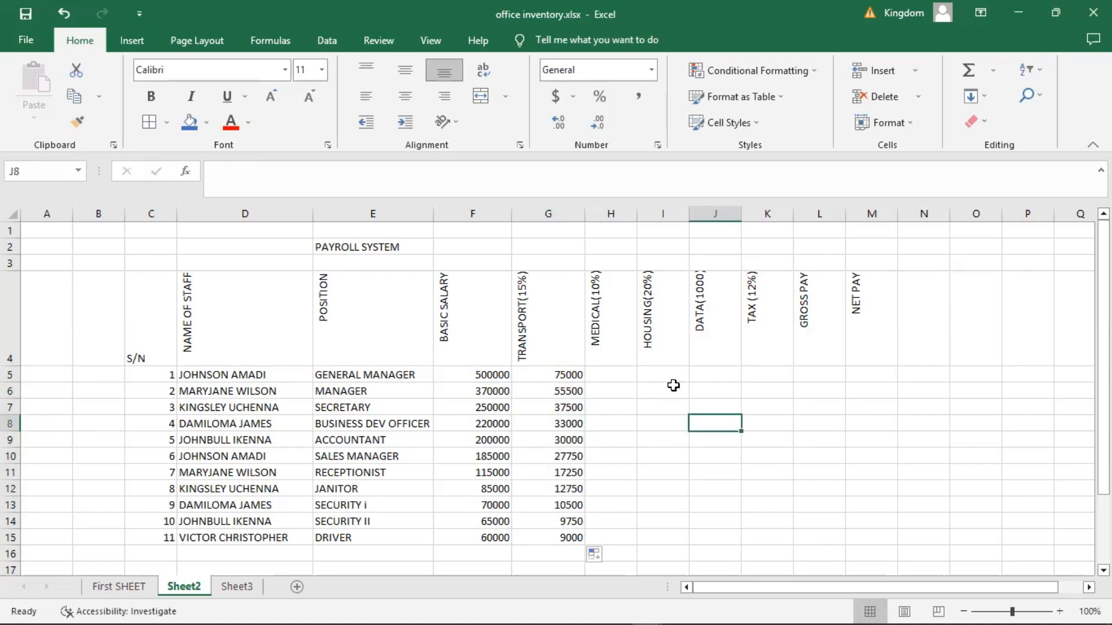
# Enter =10%*F5 in H5 and copy it down to H15, giving 50000 to 6000
pyautogui.click(680, 487)
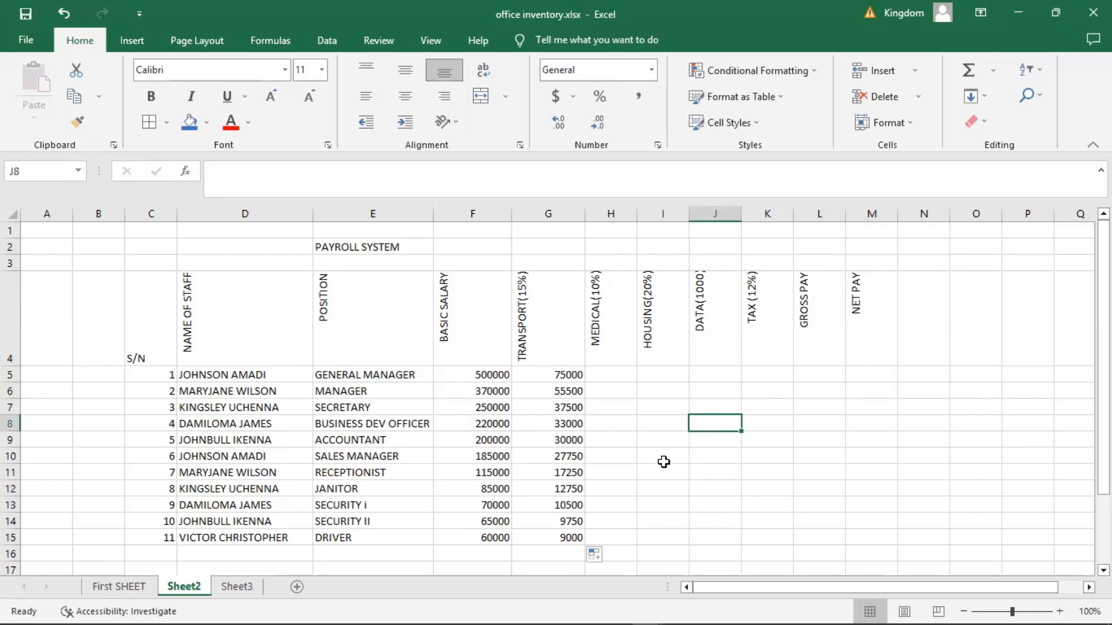
pyautogui.click(609, 376)
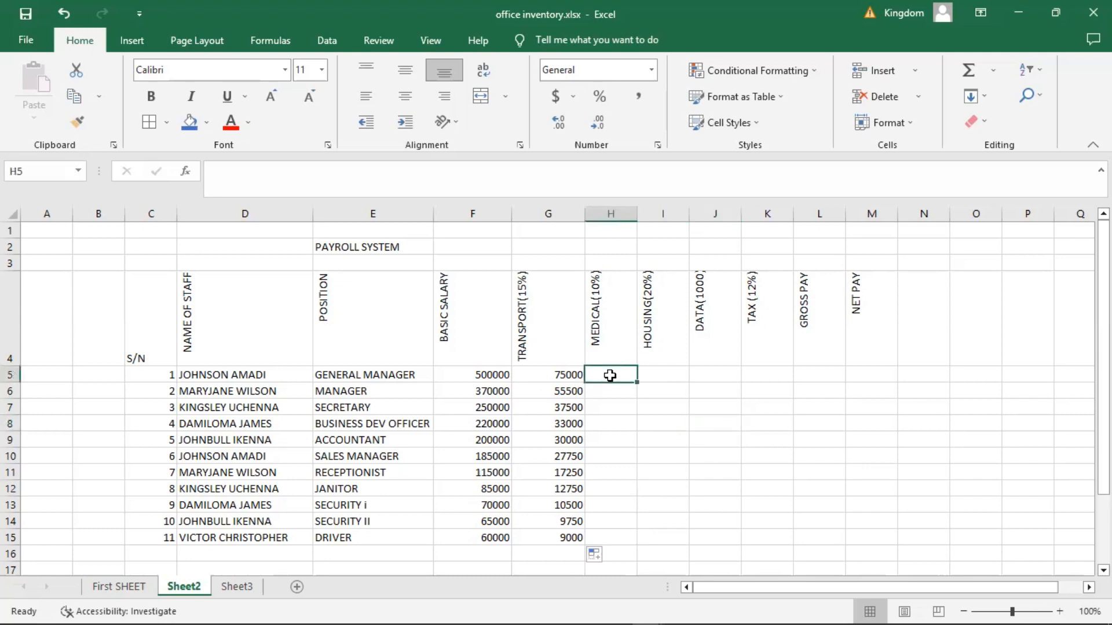
pyautogui.write('=')
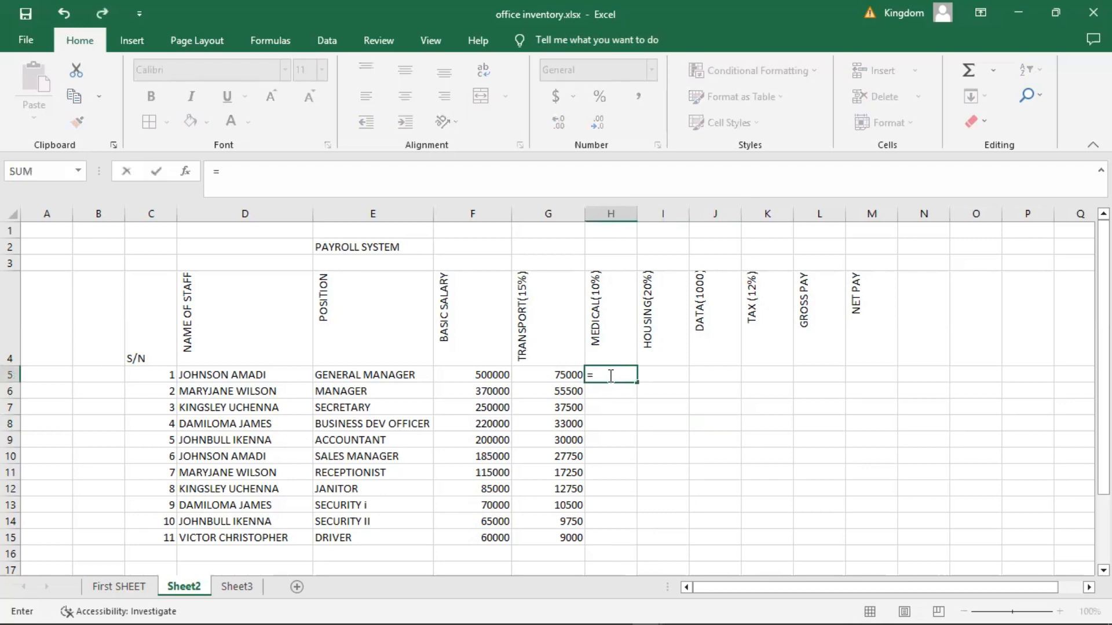
pyautogui.write('10%*')
pyautogui.click(479, 376)
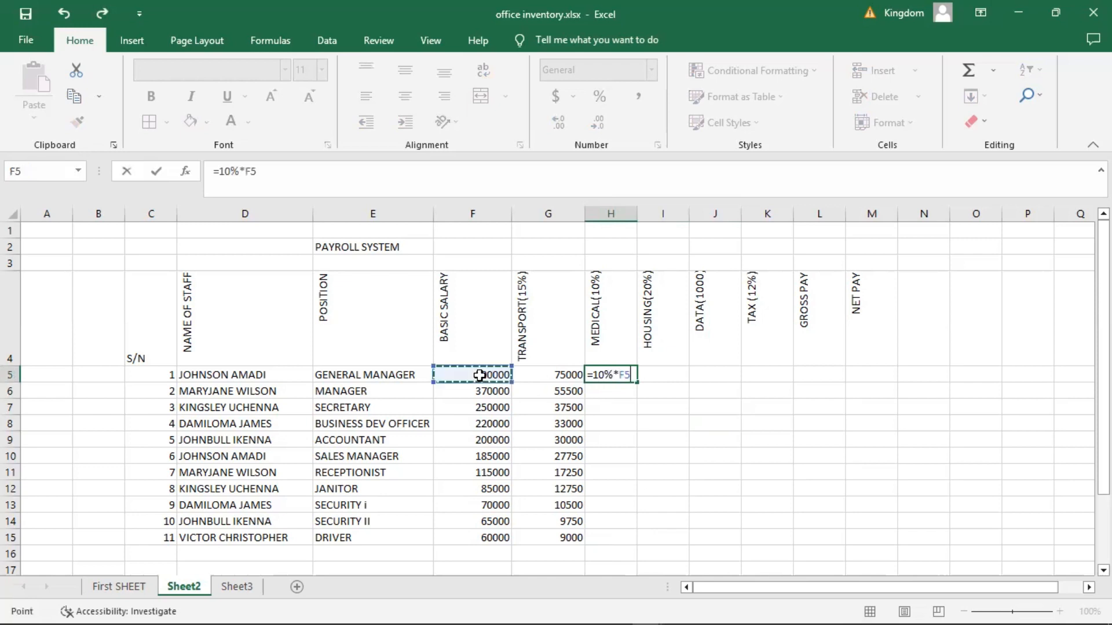
pyautogui.press('Return')
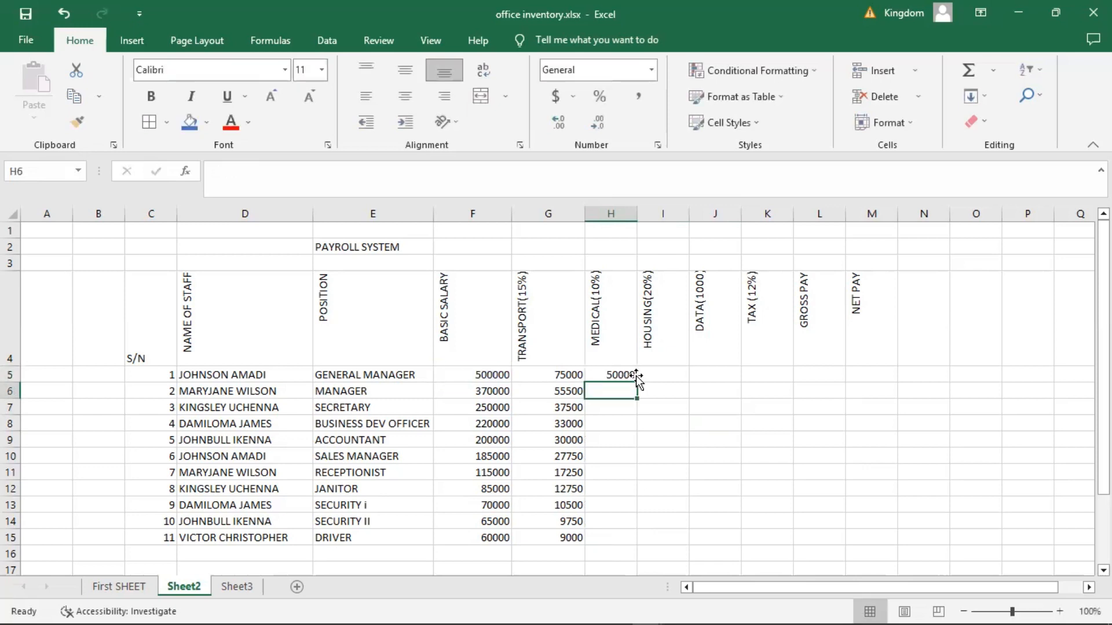
pyautogui.press('Up')
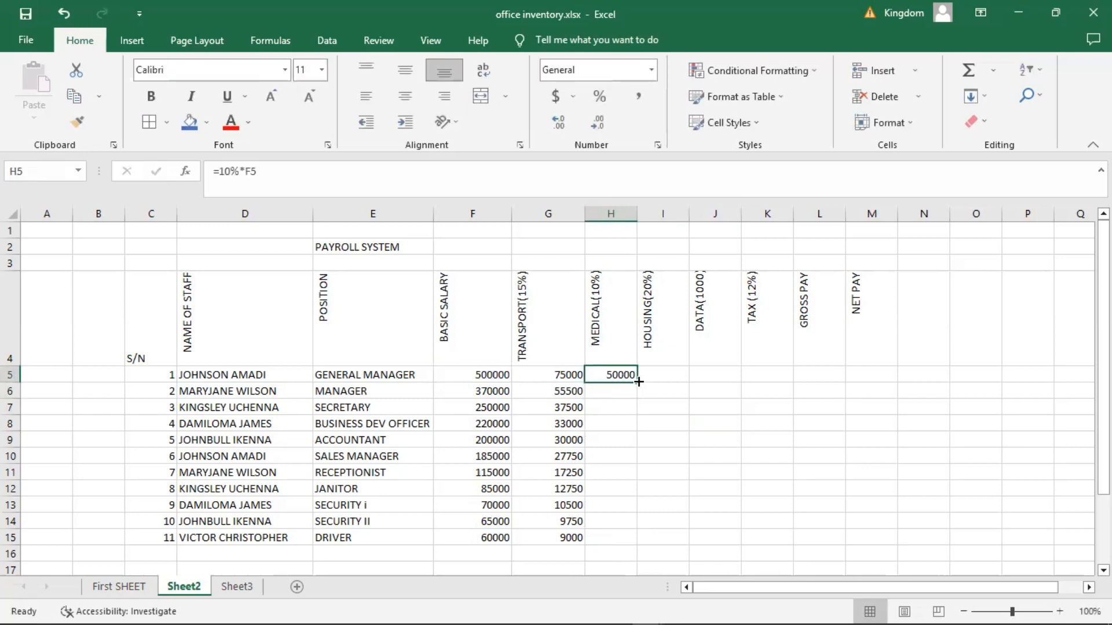
pyautogui.doubleClick(637, 381)
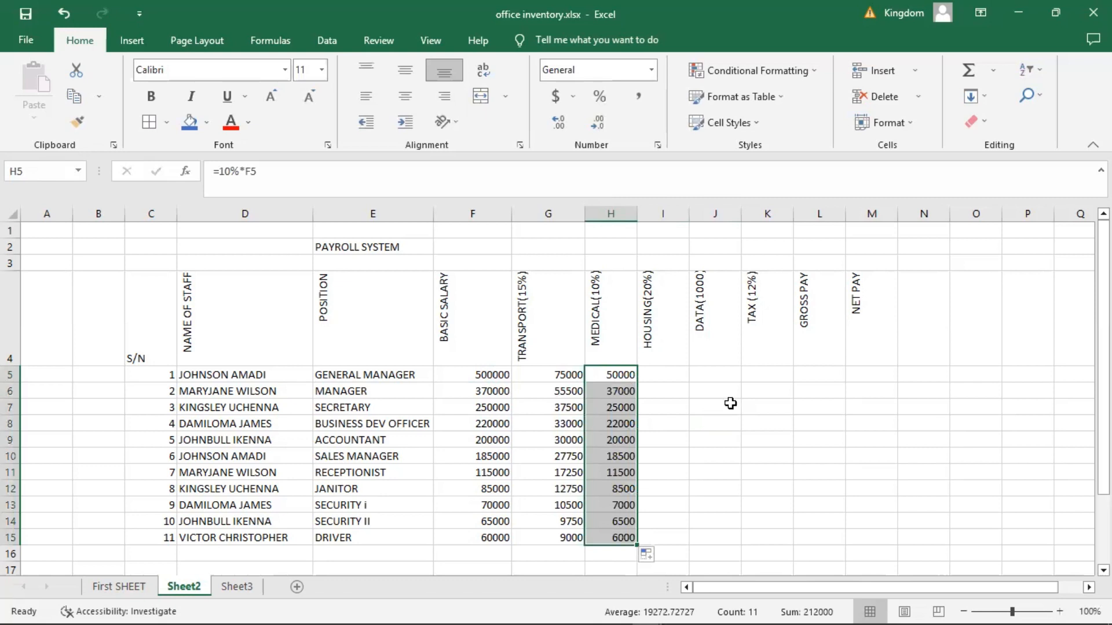
pyautogui.click(667, 377)
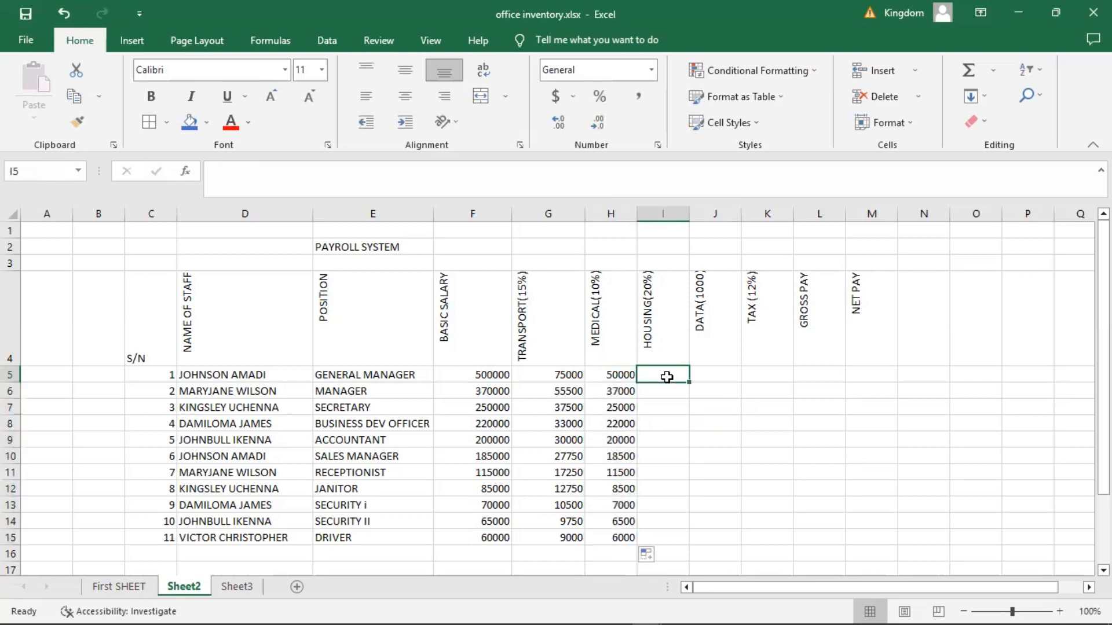
# Enter =20%*F5 in I5 and fill it down to I15, giving 100000 to 12000
pyautogui.write('=')
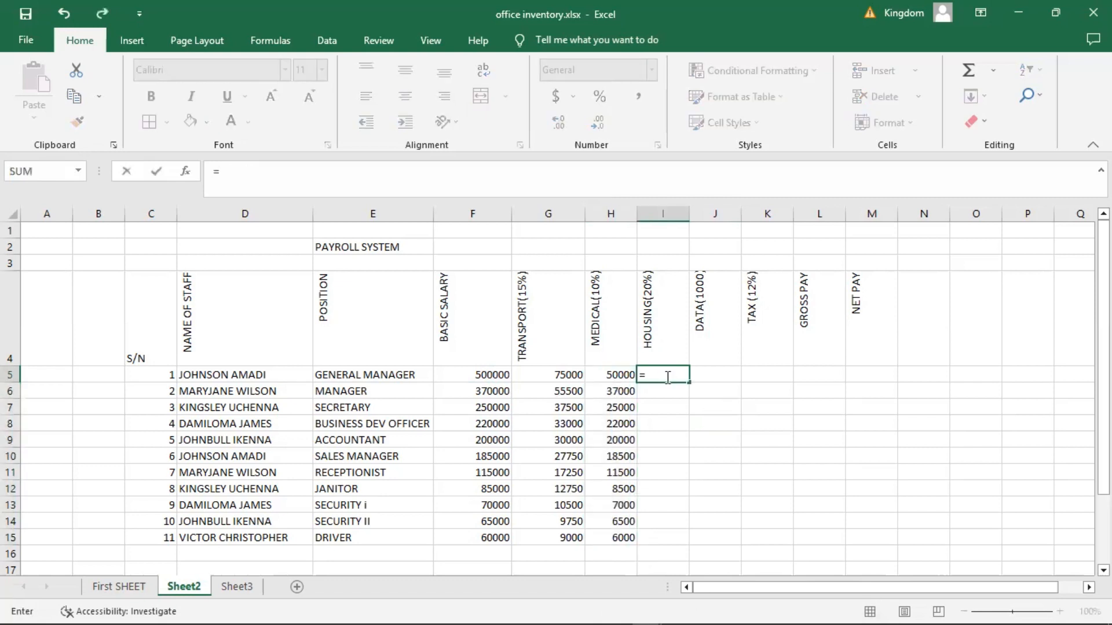
pyautogui.write('20%*')
pyautogui.click(492, 372)
pyautogui.press('Return')
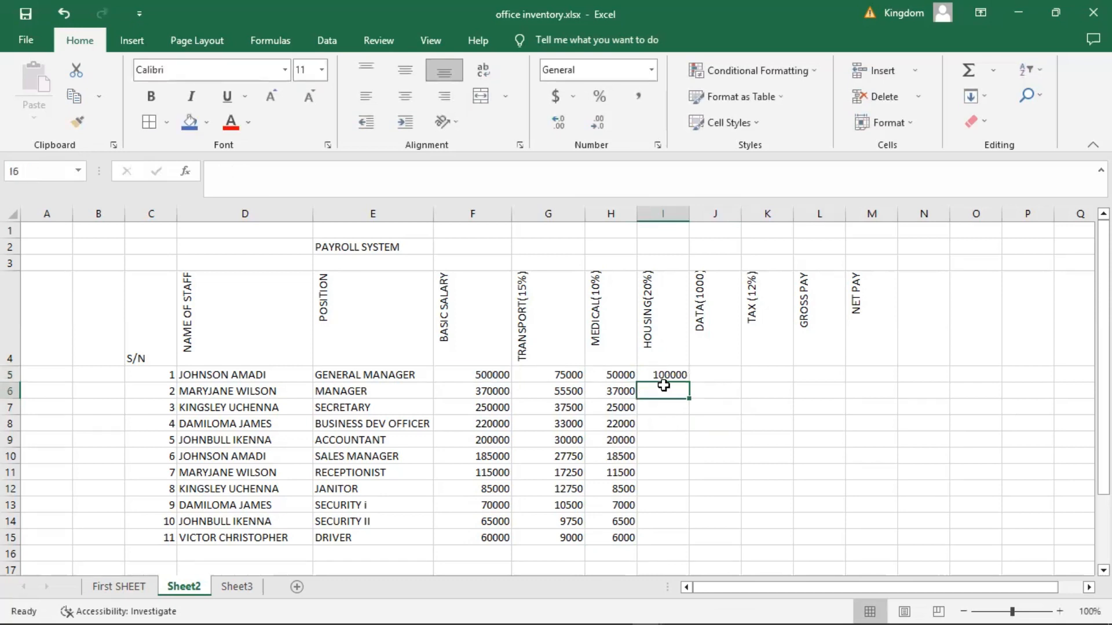
pyautogui.click(681, 376)
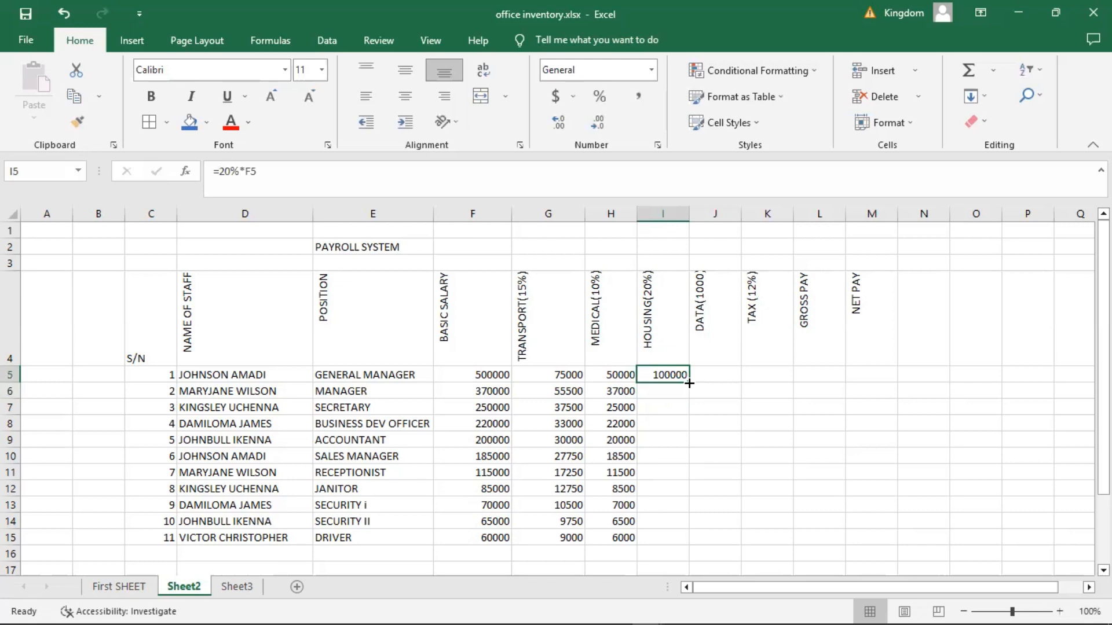
pyautogui.doubleClick(689, 384)
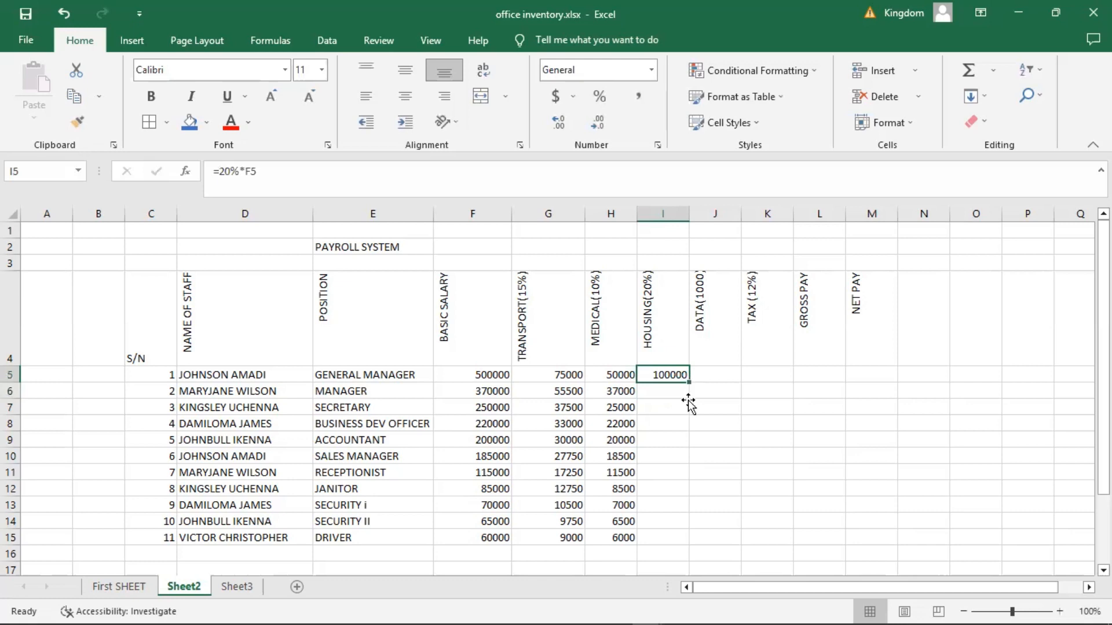
pyautogui.click(722, 376)
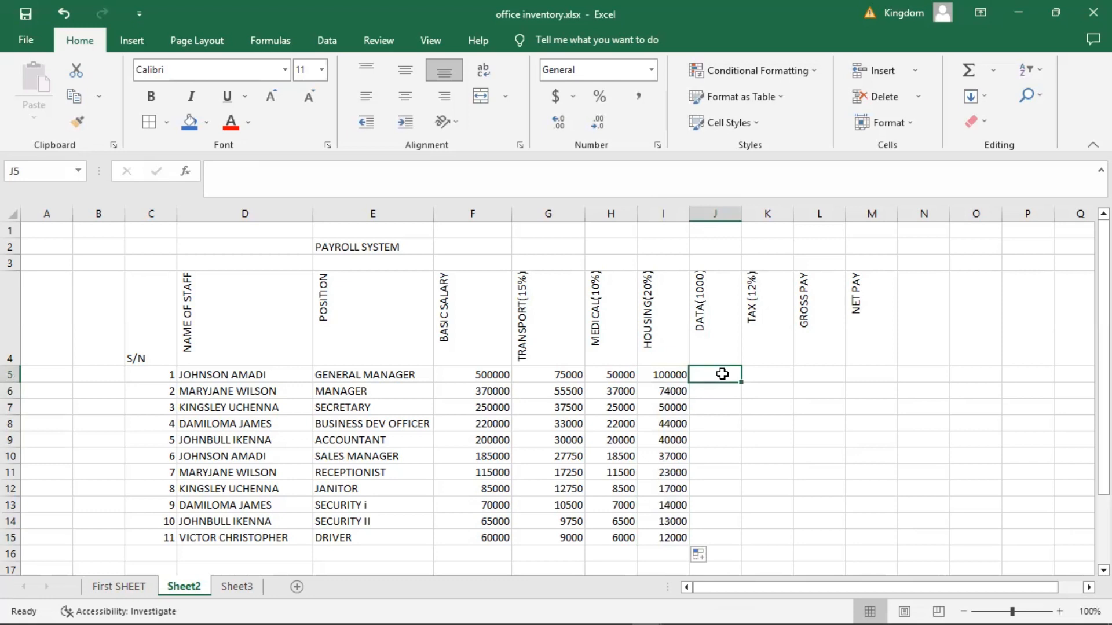
# Put 1000 in J5 and copy it down to J15 for all eleven staff
pyautogui.write('10')
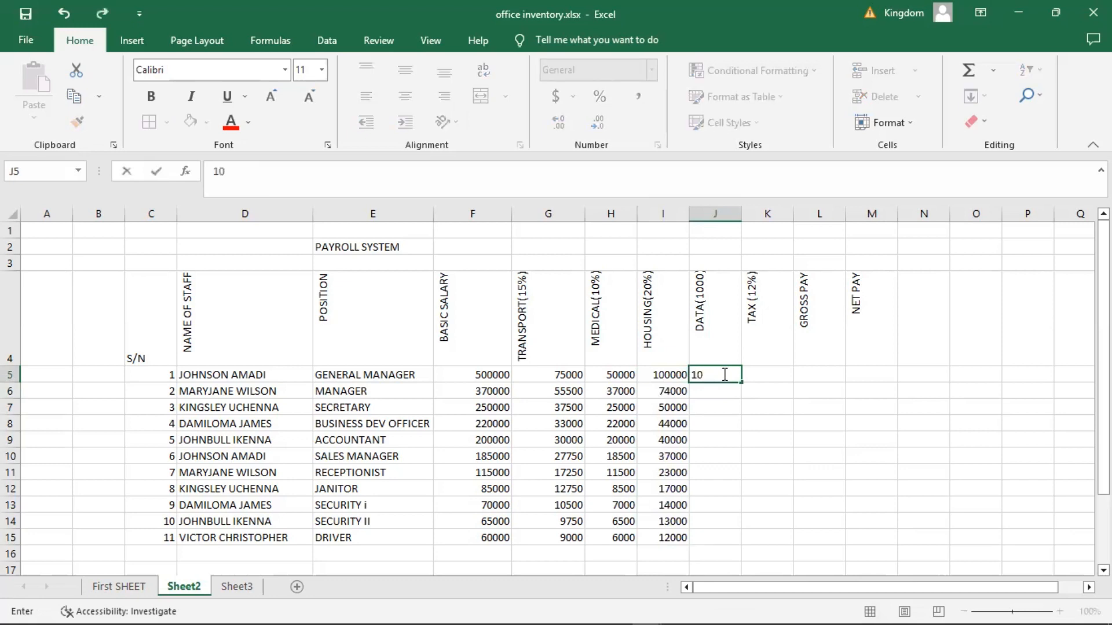
pyautogui.write('00')
pyautogui.press('Return')
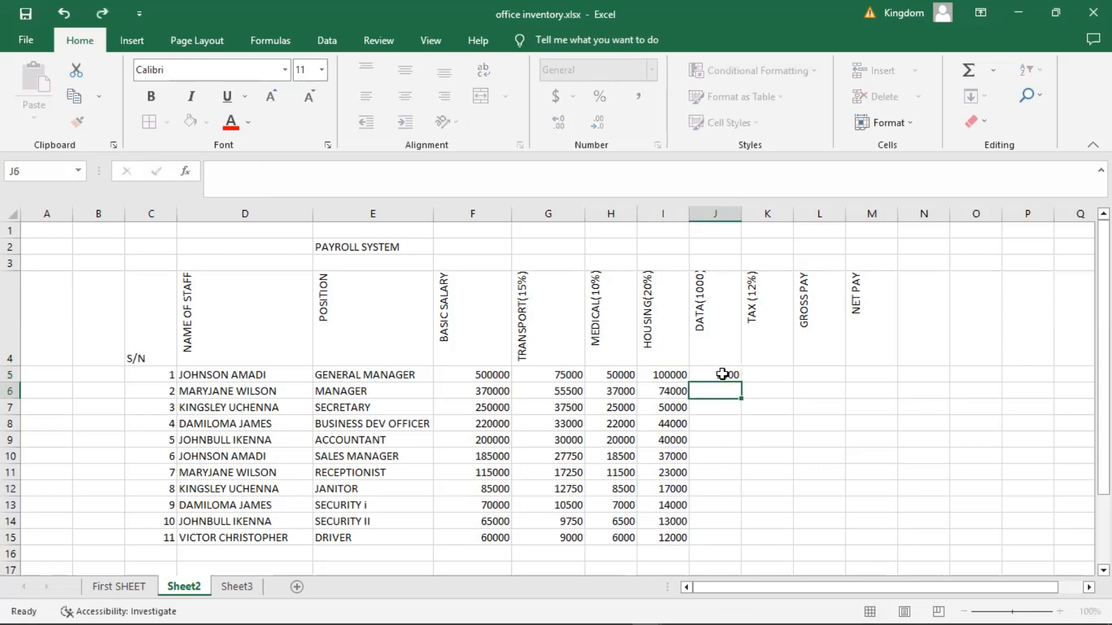
pyautogui.click(736, 379)
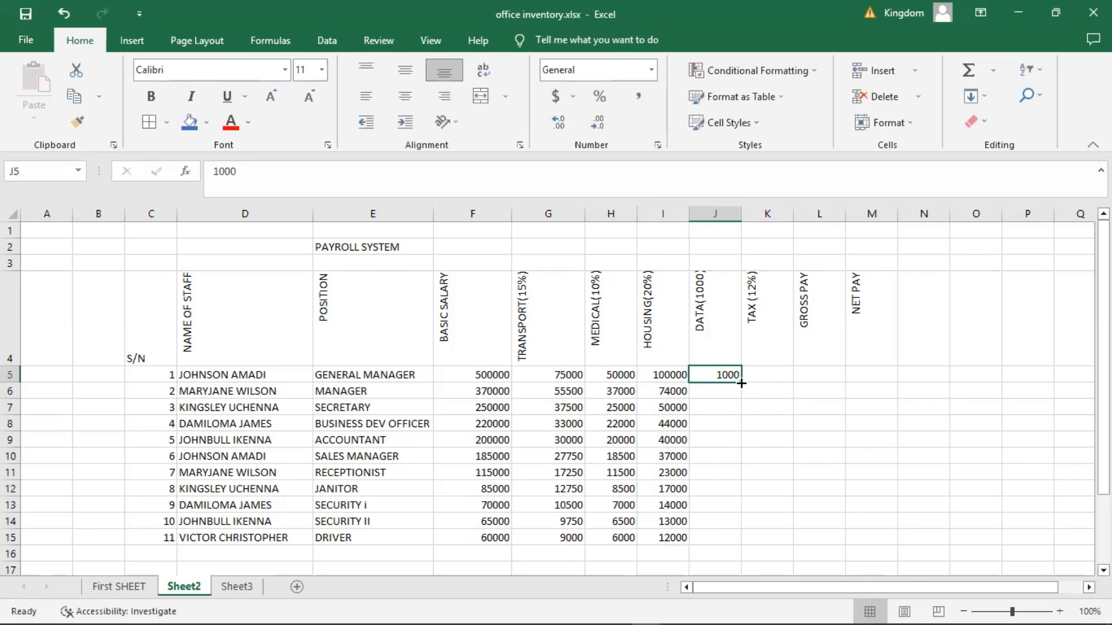
pyautogui.doubleClick(741, 383)
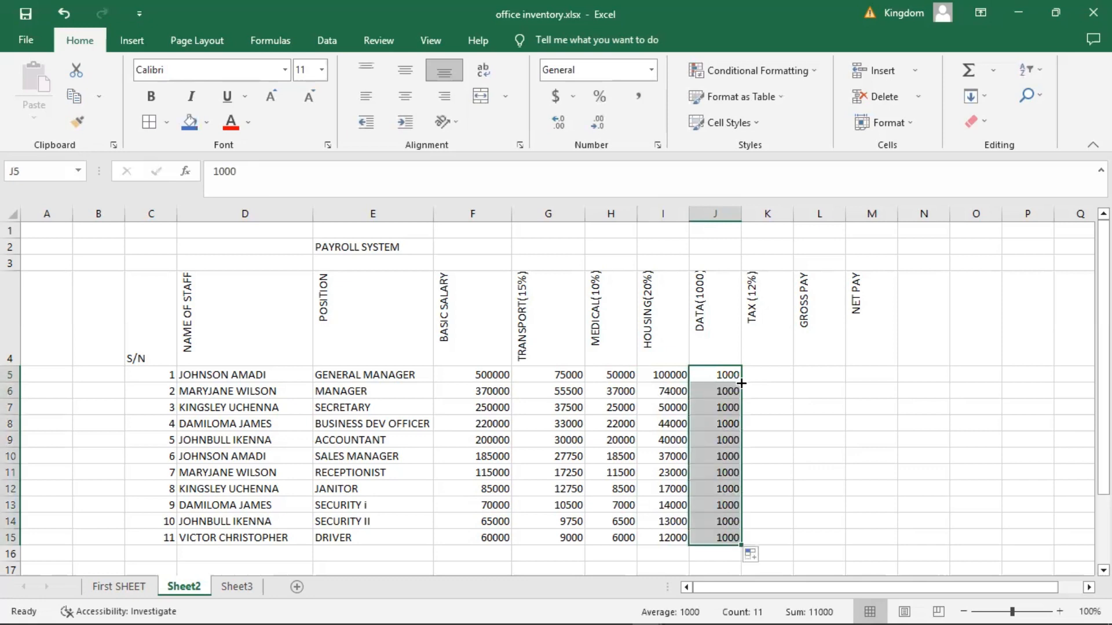
pyautogui.click(786, 393)
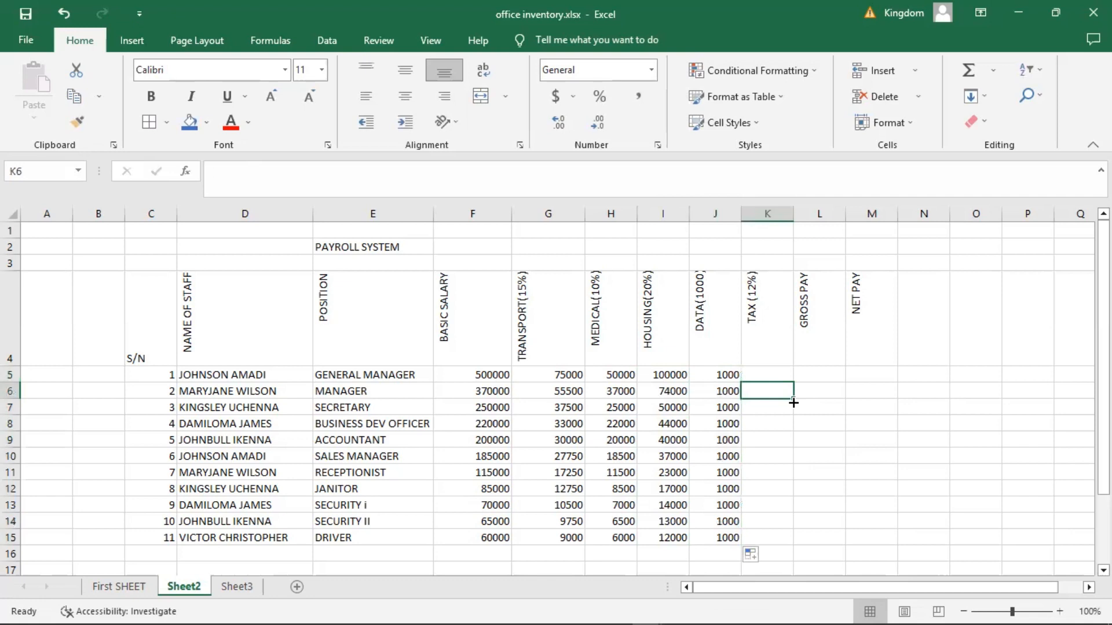
pyautogui.click(764, 372)
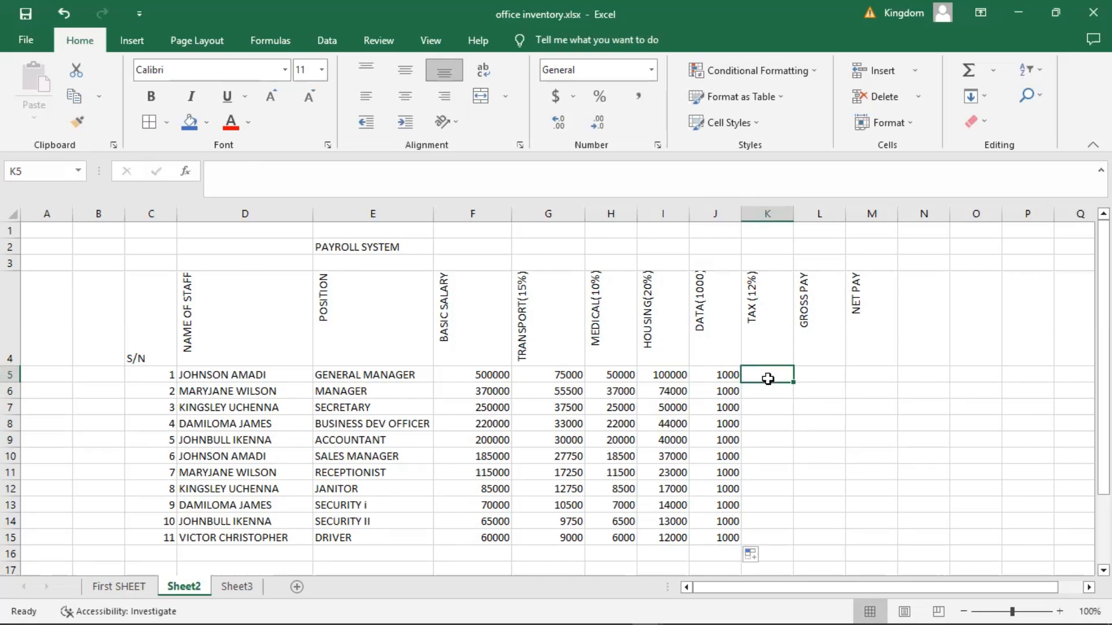
# Enter =12%*F5 in K5 and drag it down to K15, giving 60000 to 7200
pyautogui.press('Return')
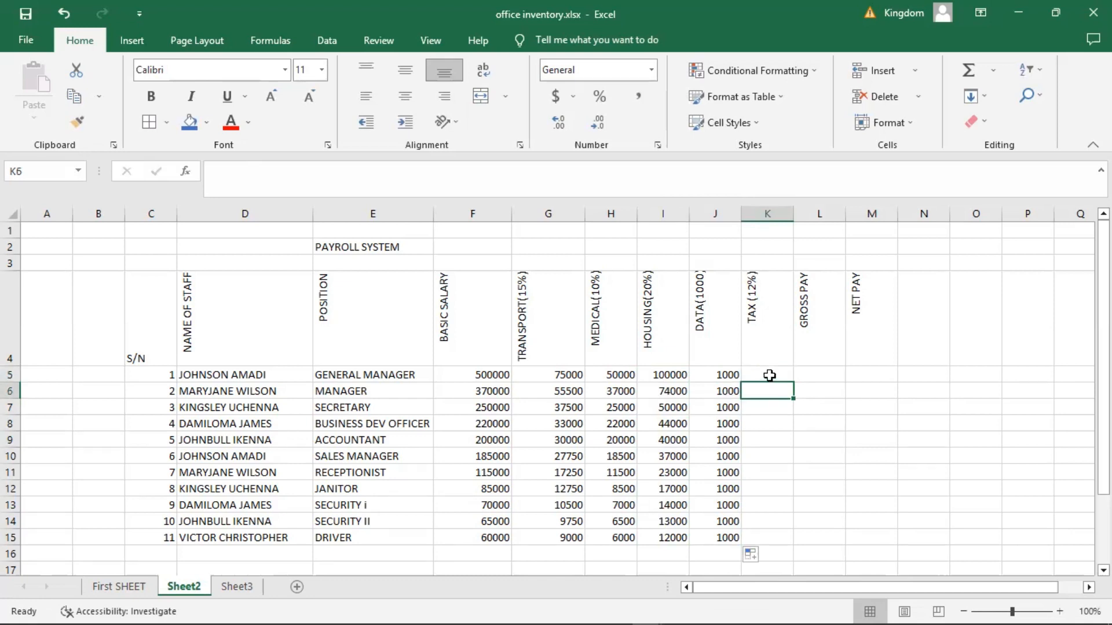
pyautogui.click(769, 376)
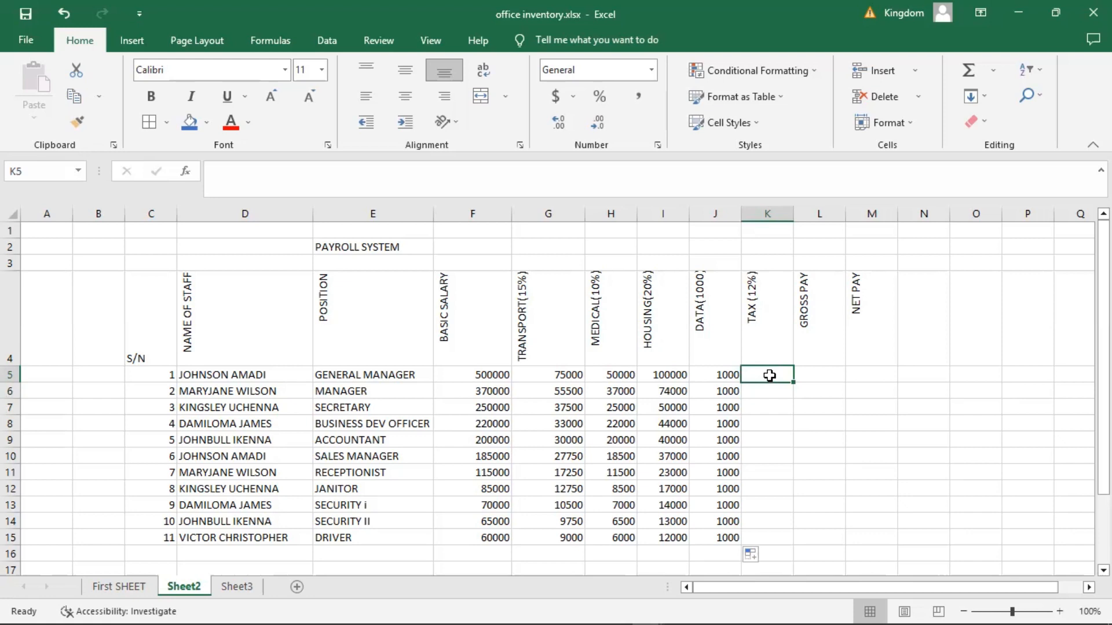
pyautogui.write('=12')
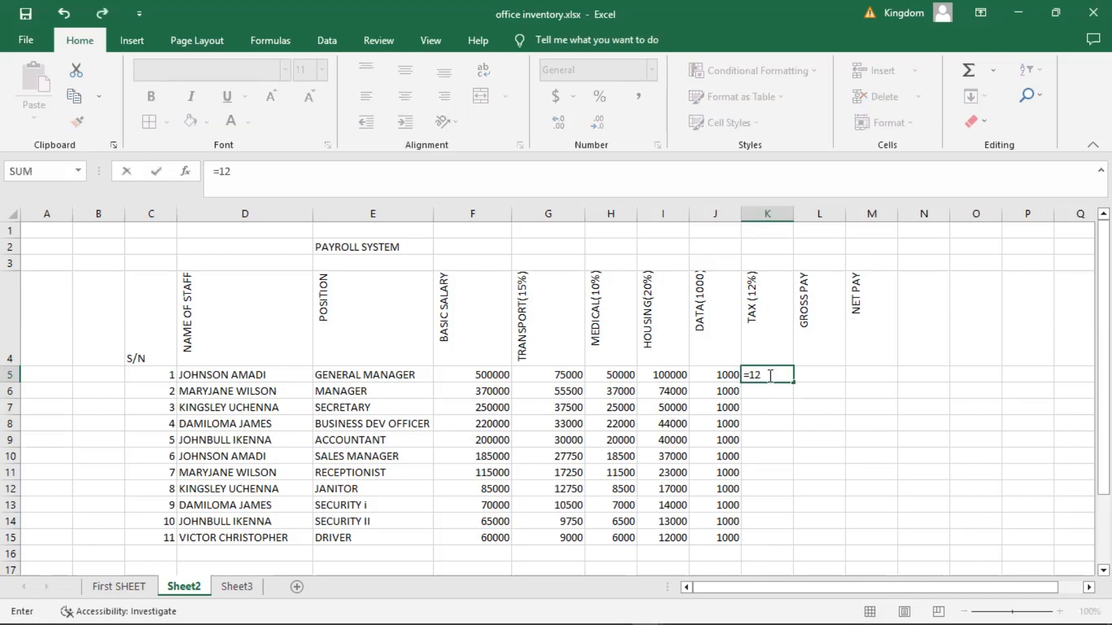
pyautogui.write('%*')
pyautogui.click(476, 375)
pyautogui.press('Return')
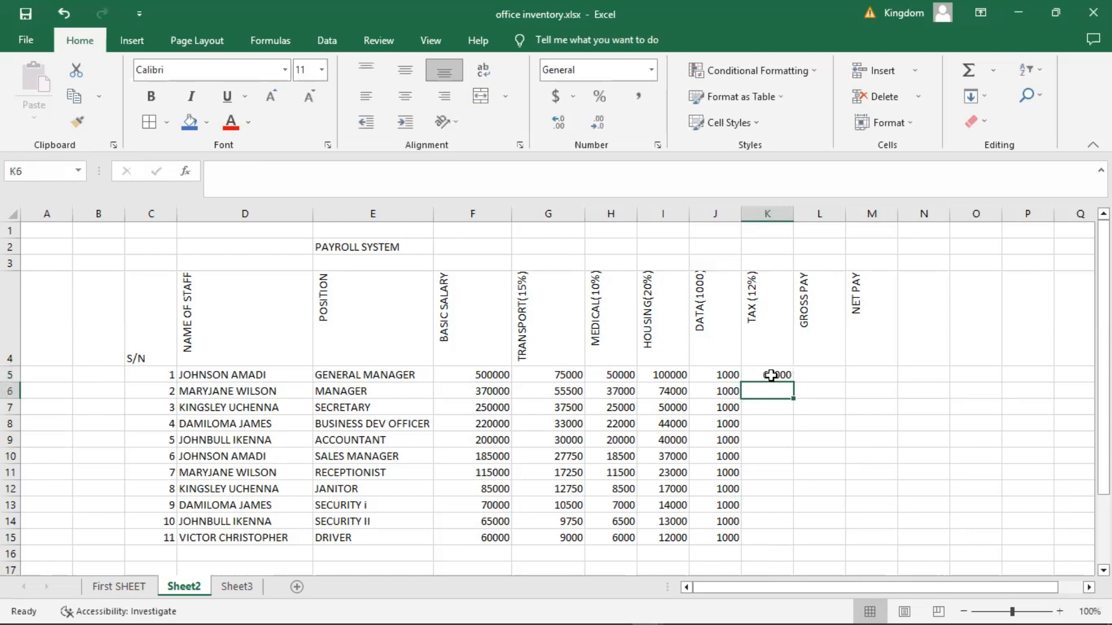
pyautogui.click(776, 375)
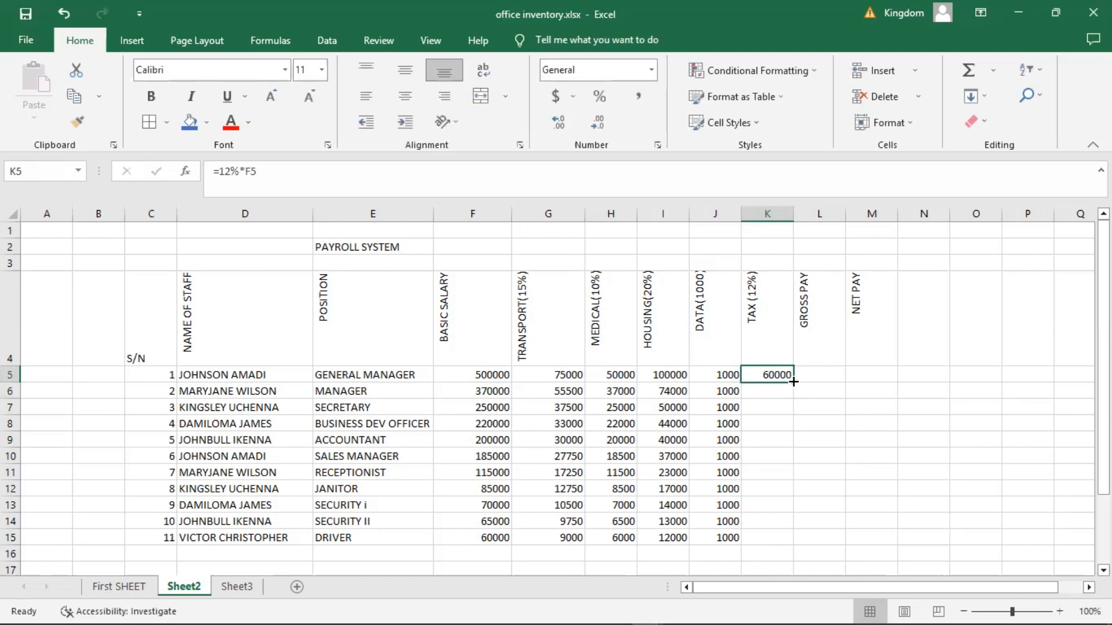
pyautogui.moveTo(793, 382); pyautogui.dragTo(794, 544)
pyautogui.click(849, 410)
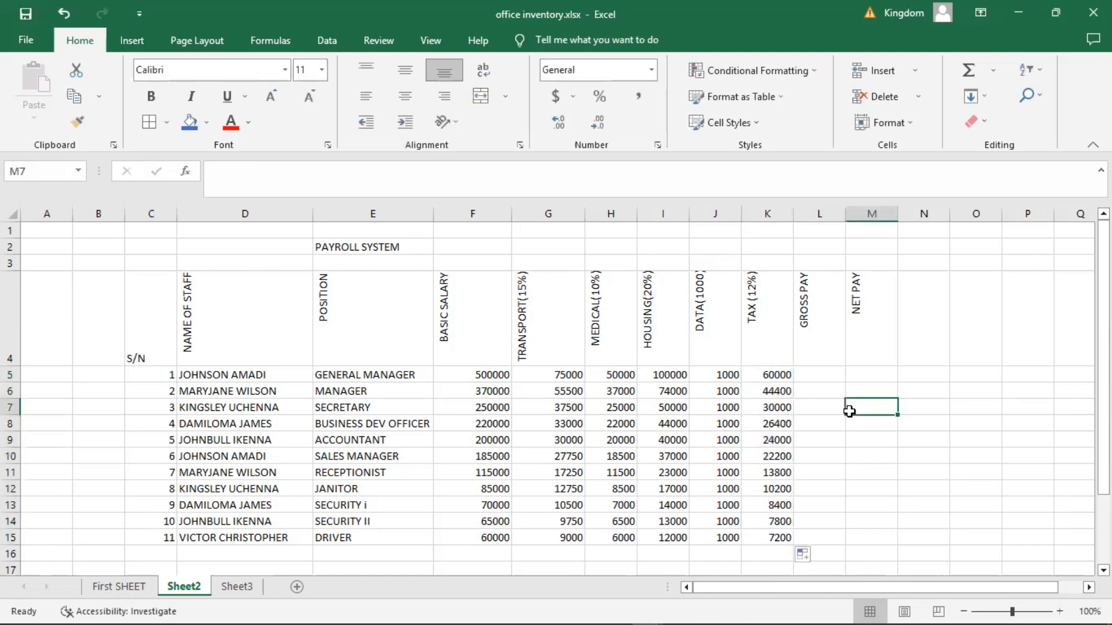
# Enter =SUM(F5:K5) in L5 and fill it down to L15
pyautogui.click(817, 377)
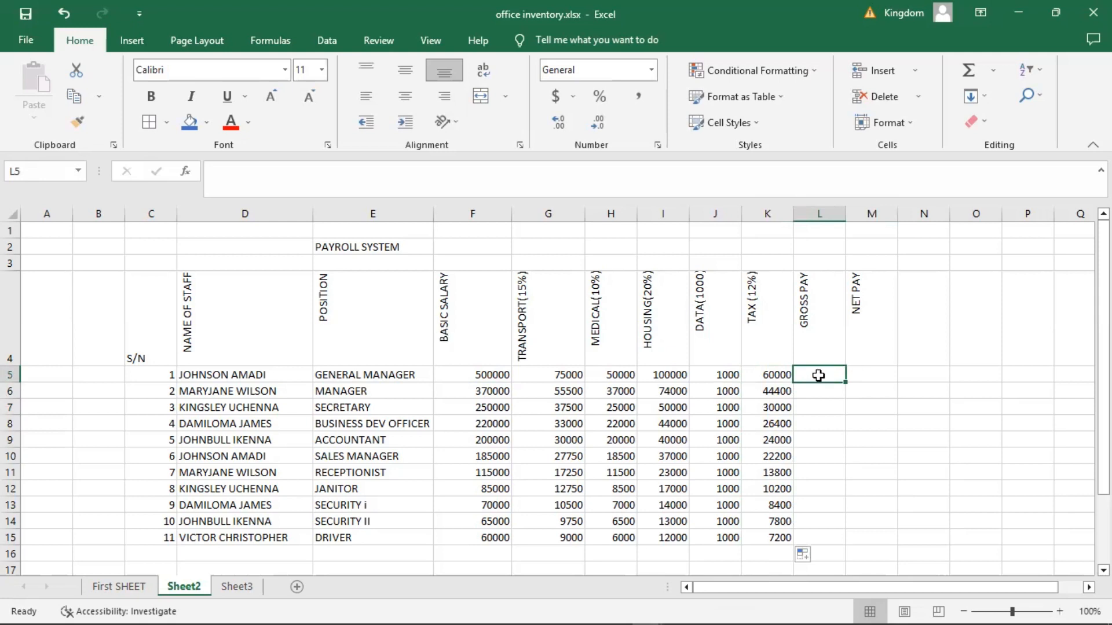
pyautogui.write('=')
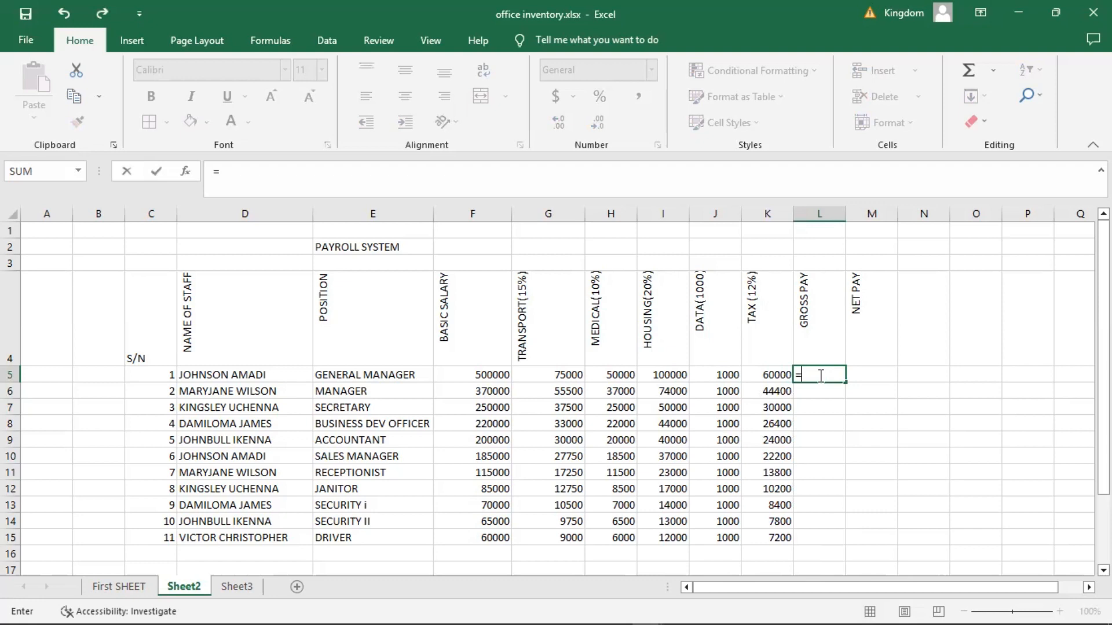
pyautogui.write('SUM(')
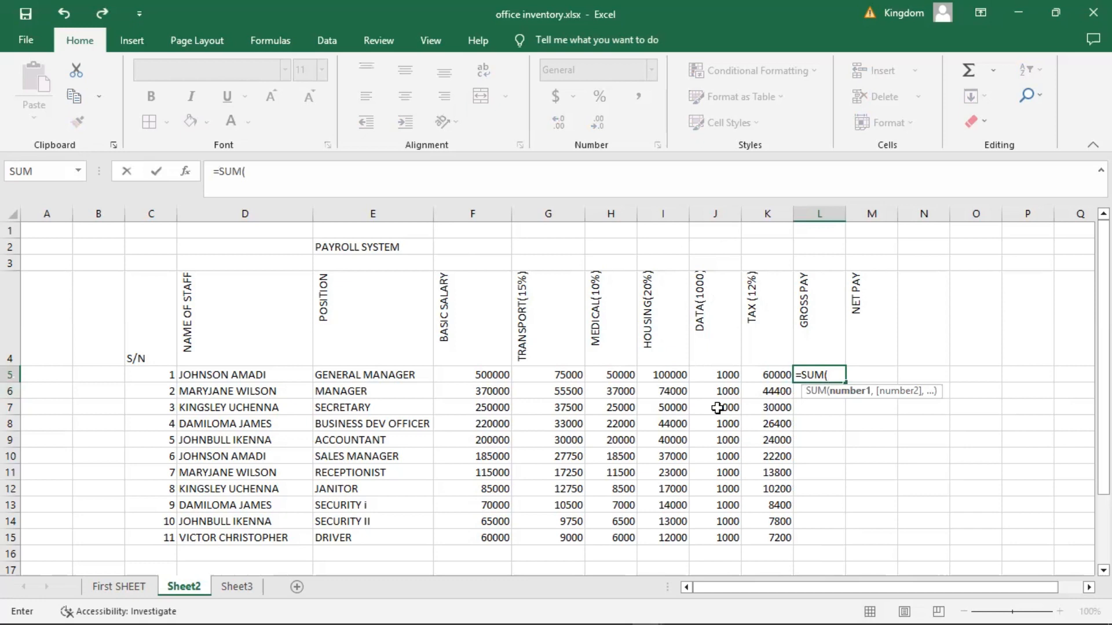
pyautogui.write('F5')
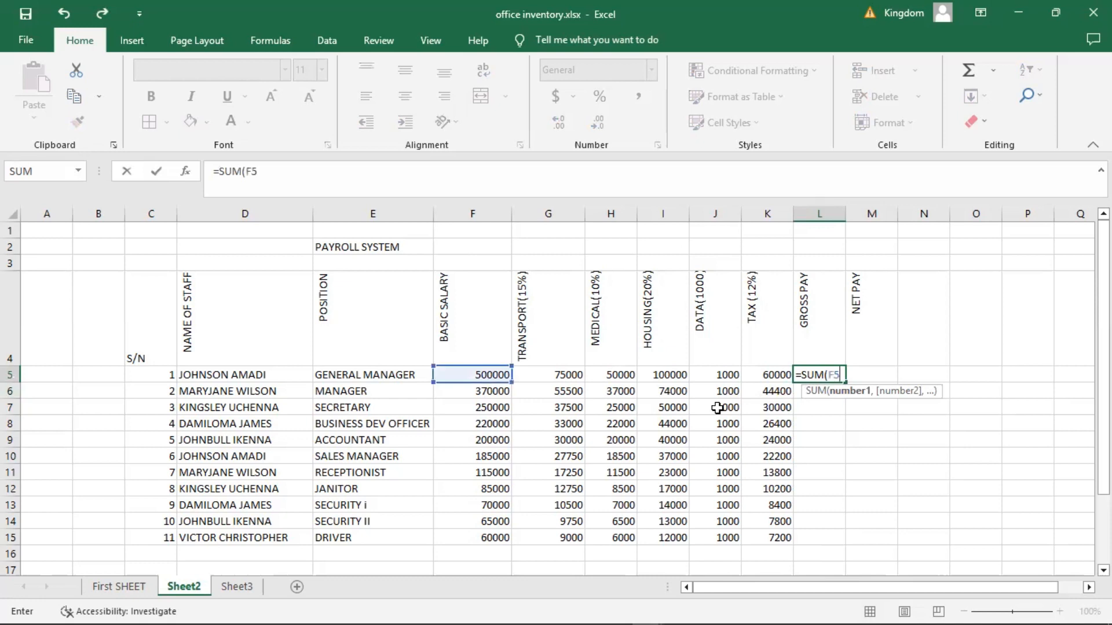
pyautogui.write(':')
pyautogui.write('K5')
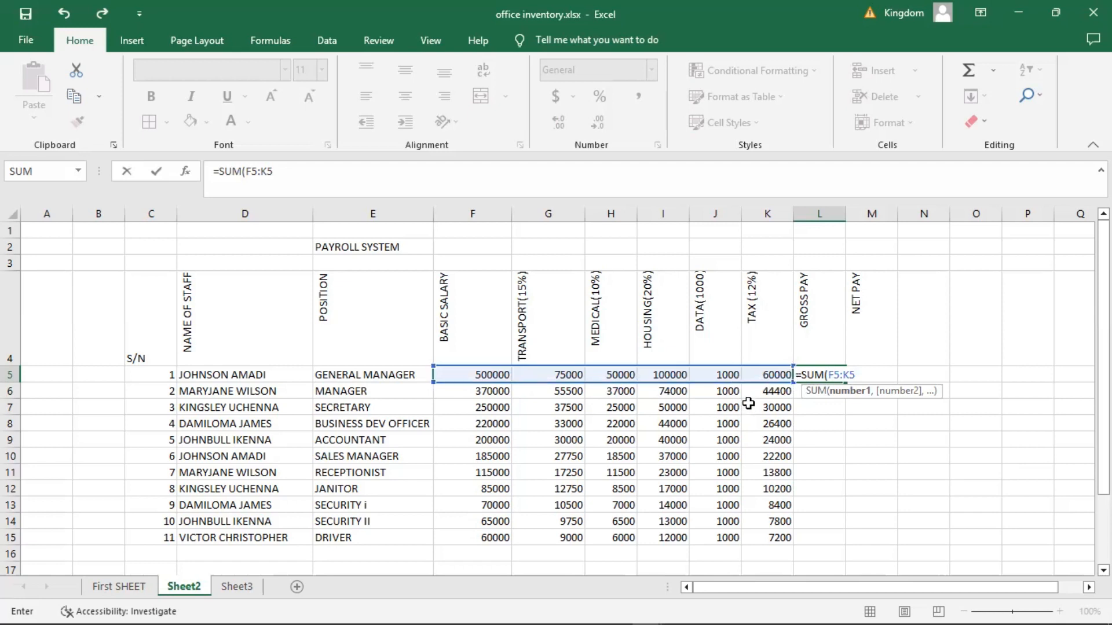
pyautogui.write(')')
pyautogui.press('Return')
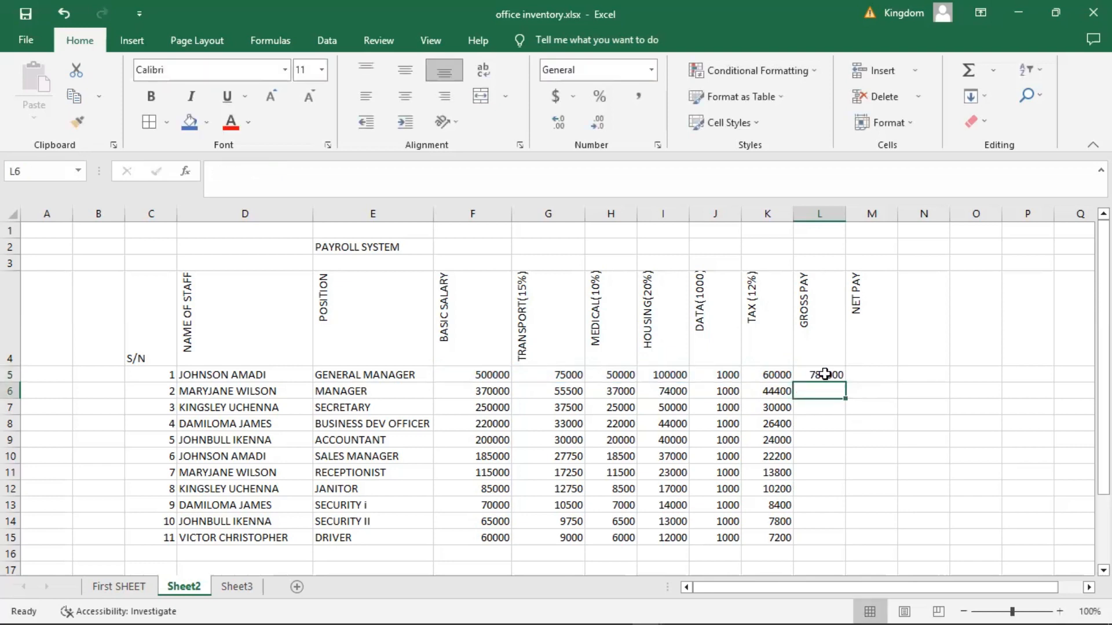
pyautogui.click(843, 381)
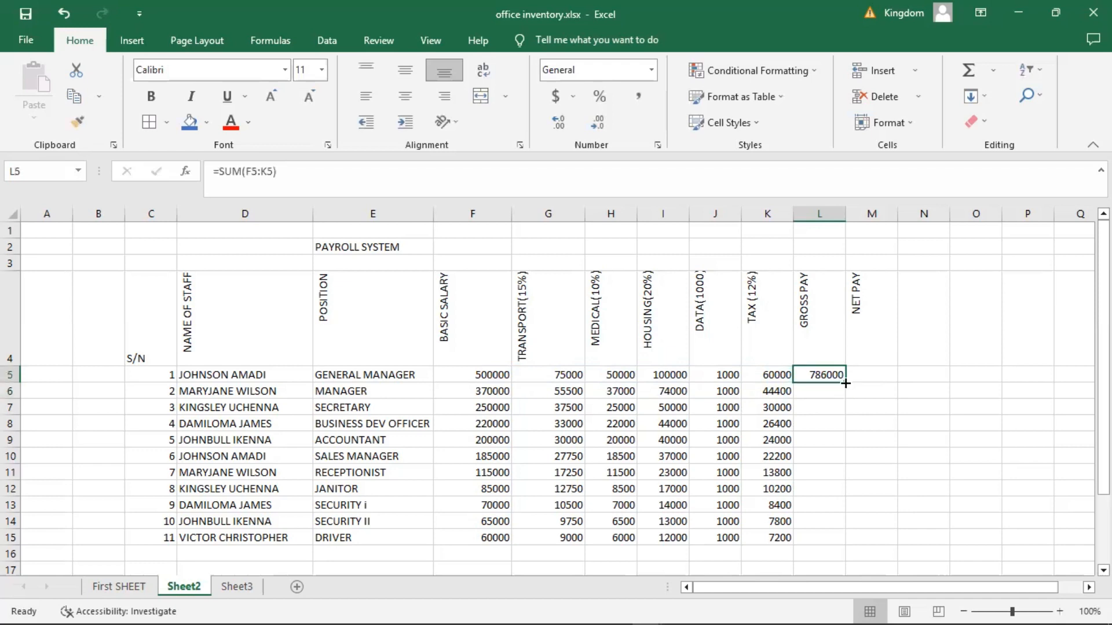
pyautogui.doubleClick(845, 383)
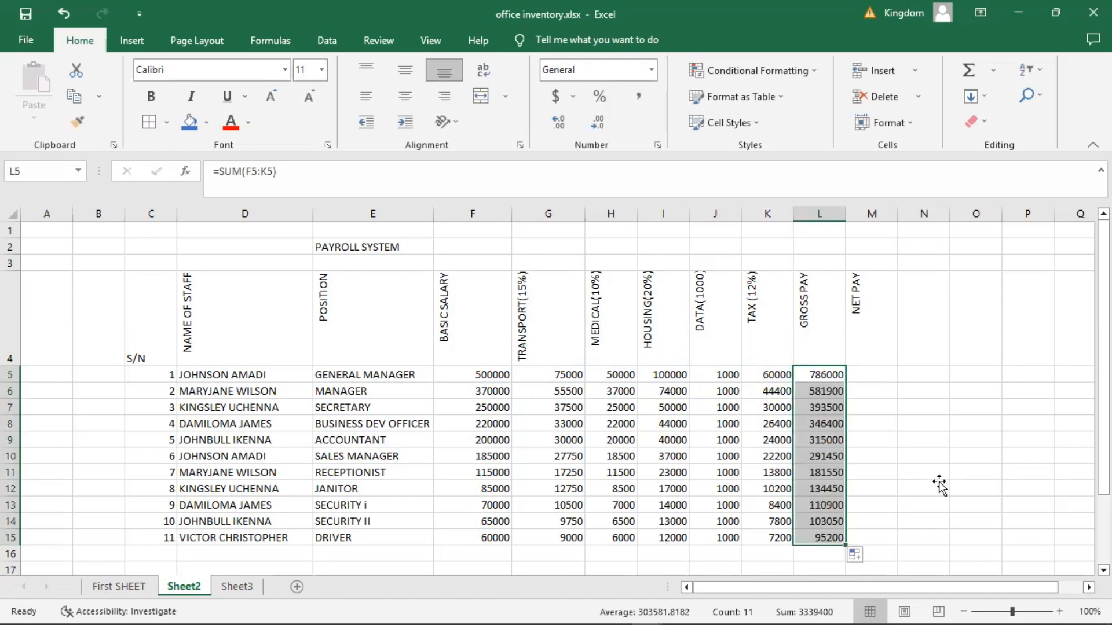
# Undo the fill and delete L5's formula, leaving GROSS PAY empty
pyautogui.click(939, 484)
pyautogui.hotkey('ctrl', 'z')
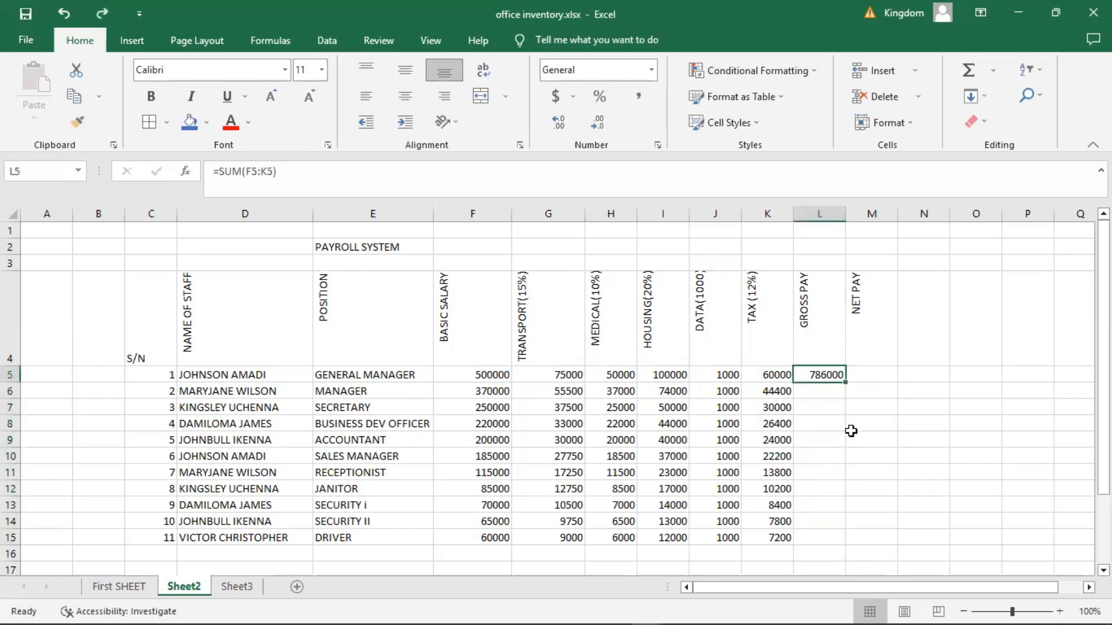
pyautogui.hotkey('ctrl', 'z')
pyautogui.click(828, 377)
pyautogui.press('Delete')
pyautogui.click(906, 396)
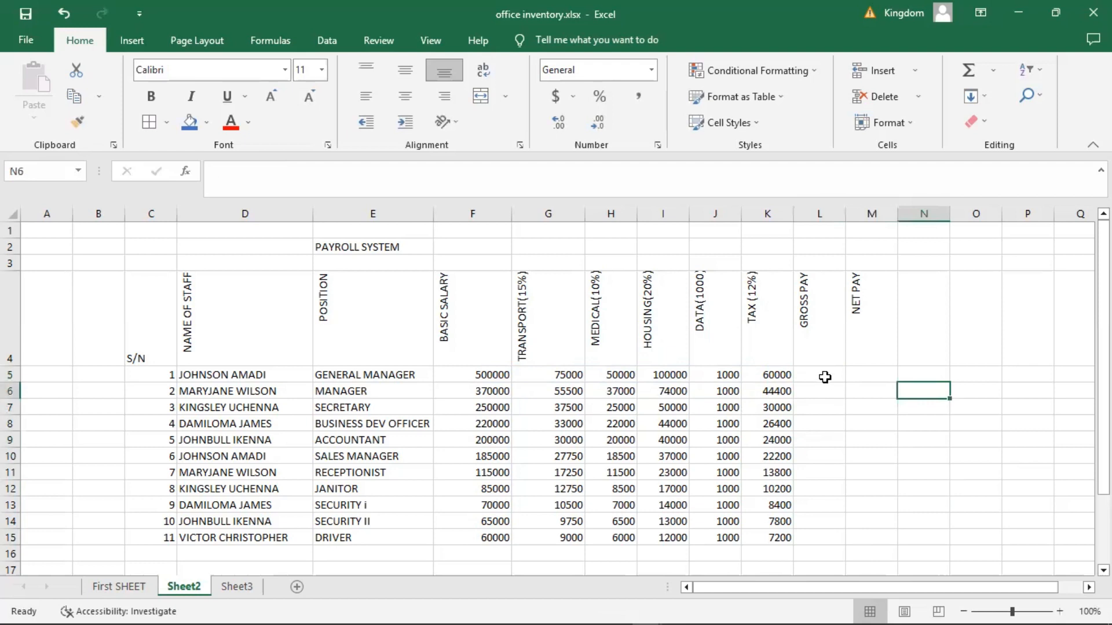
# Enter =SUM(F5:J5) in L5 and fill it down to L15, giving 726000 to 88000
pyautogui.click(824, 377)
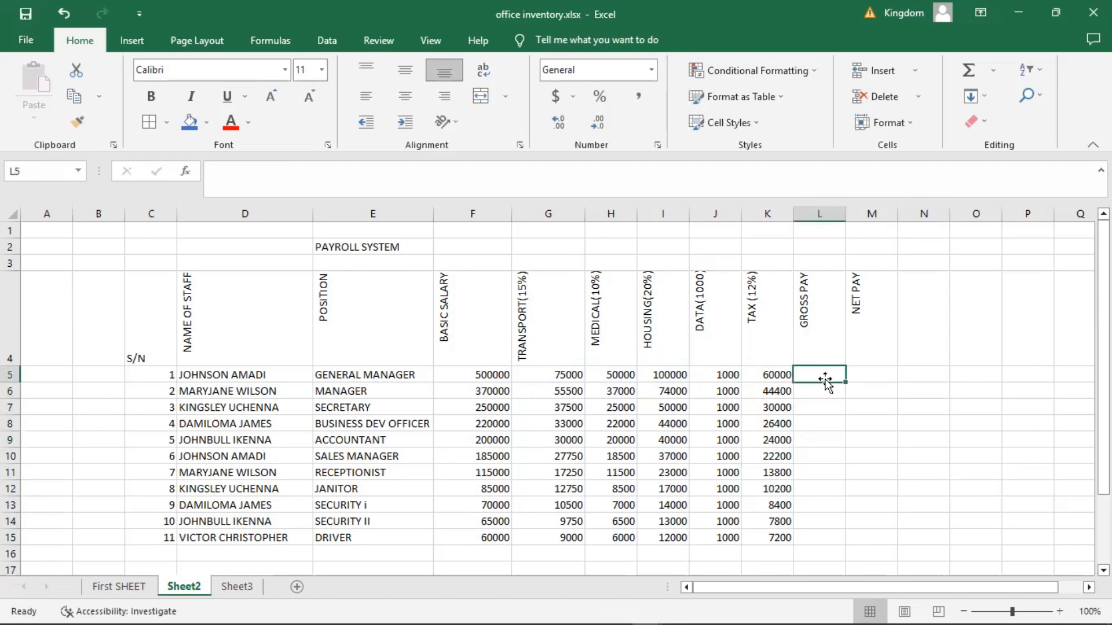
pyautogui.write('=')
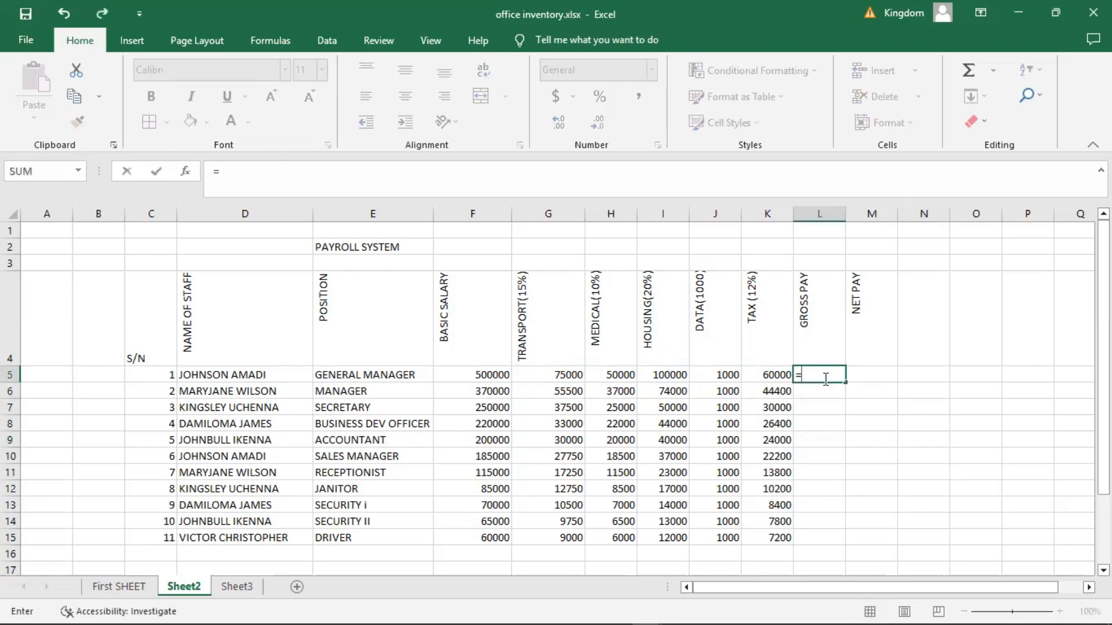
pyautogui.write('SUM(')
pyautogui.click(498, 374)
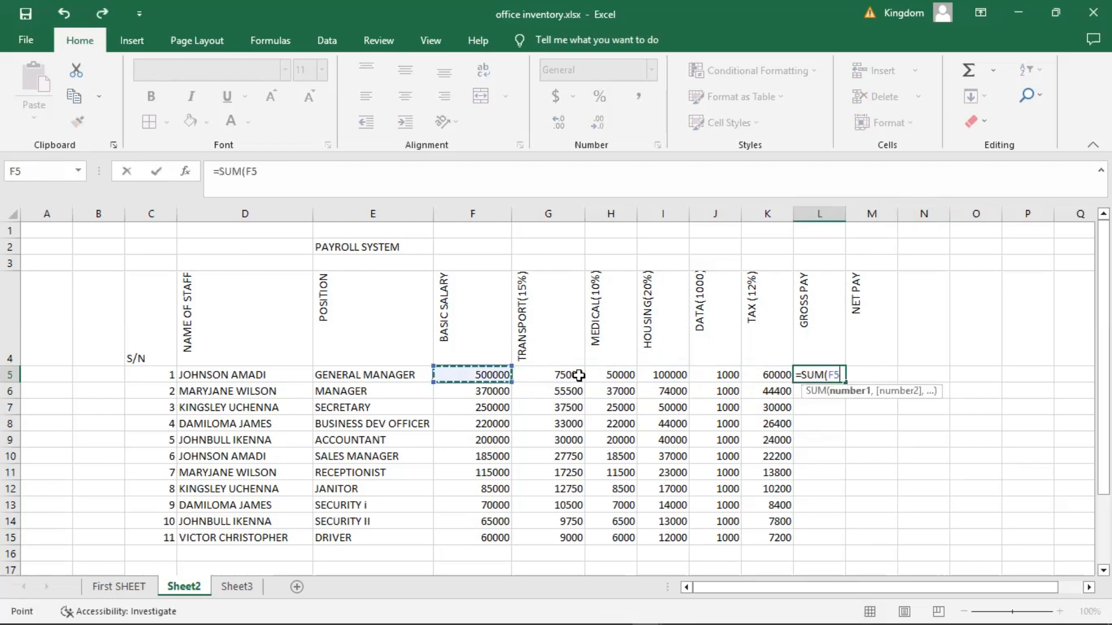
pyautogui.keyDown('shift'); pyautogui.click(704, 371); pyautogui.keyUp('shift')
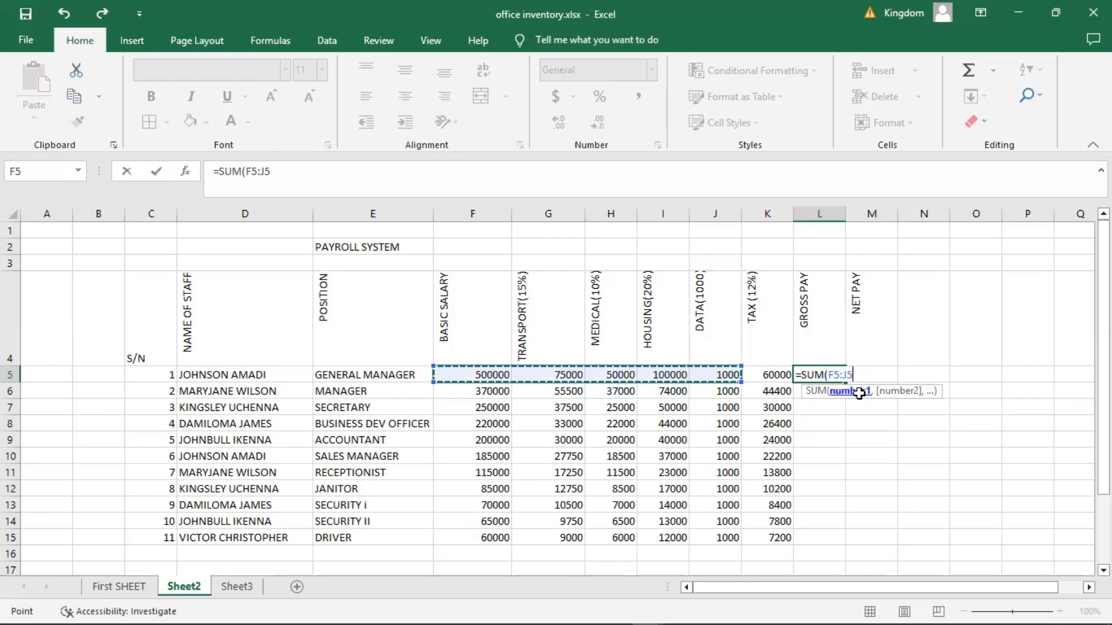
pyautogui.press('Return')
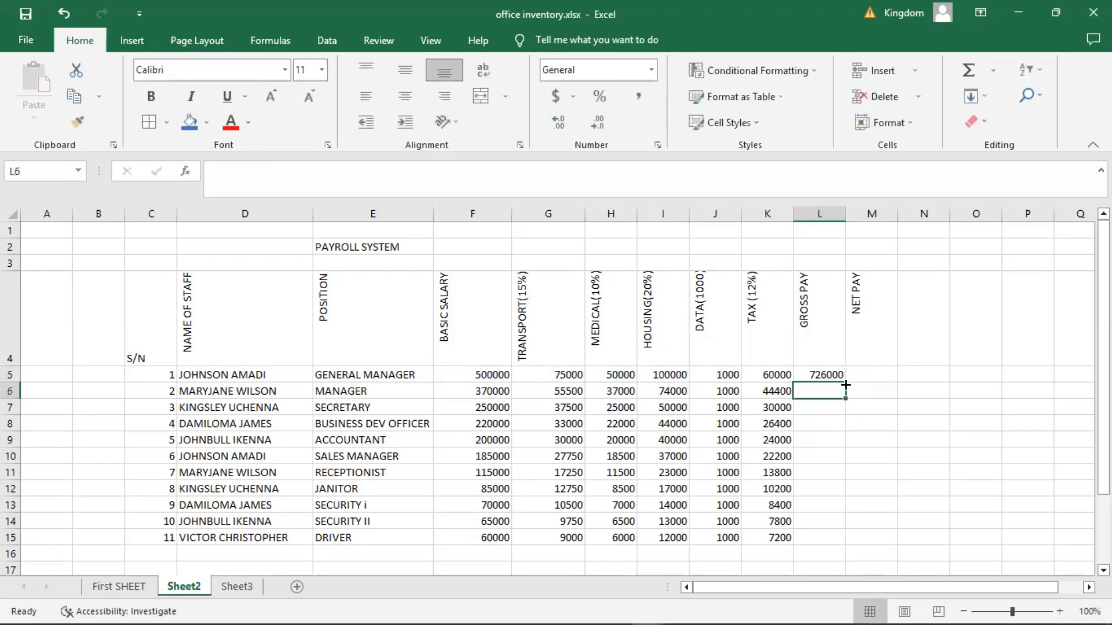
pyautogui.click(837, 377)
pyautogui.doubleClick(845, 384)
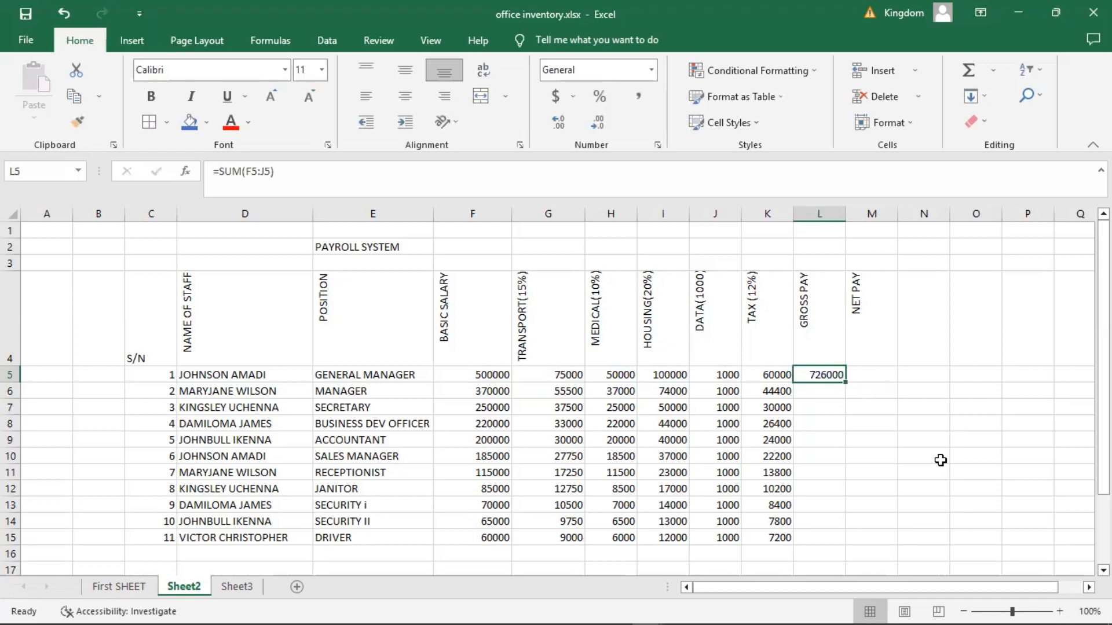
pyautogui.click(960, 486)
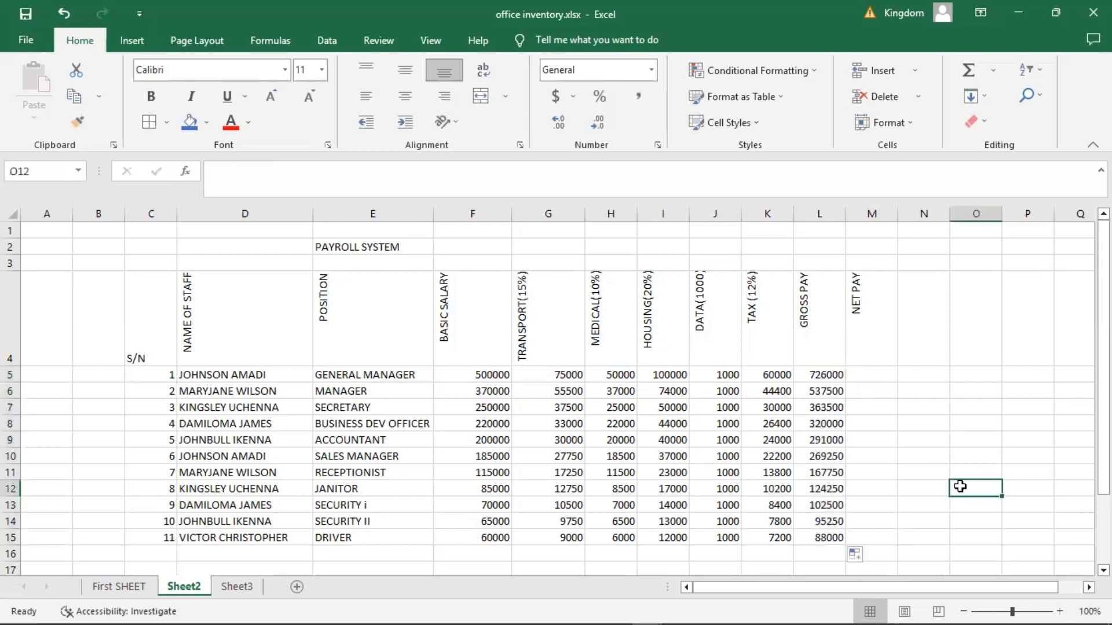
# Enter =L5-K5 in M5 and fill it down to M15, giving 666000 to 80800
pyautogui.click(882, 377)
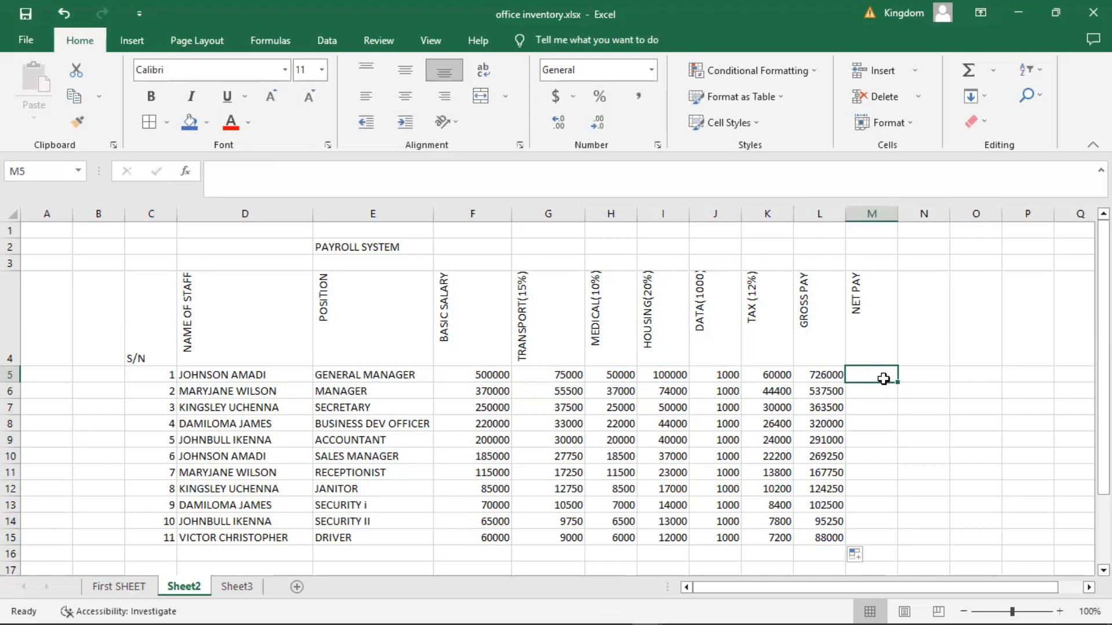
pyautogui.write('=')
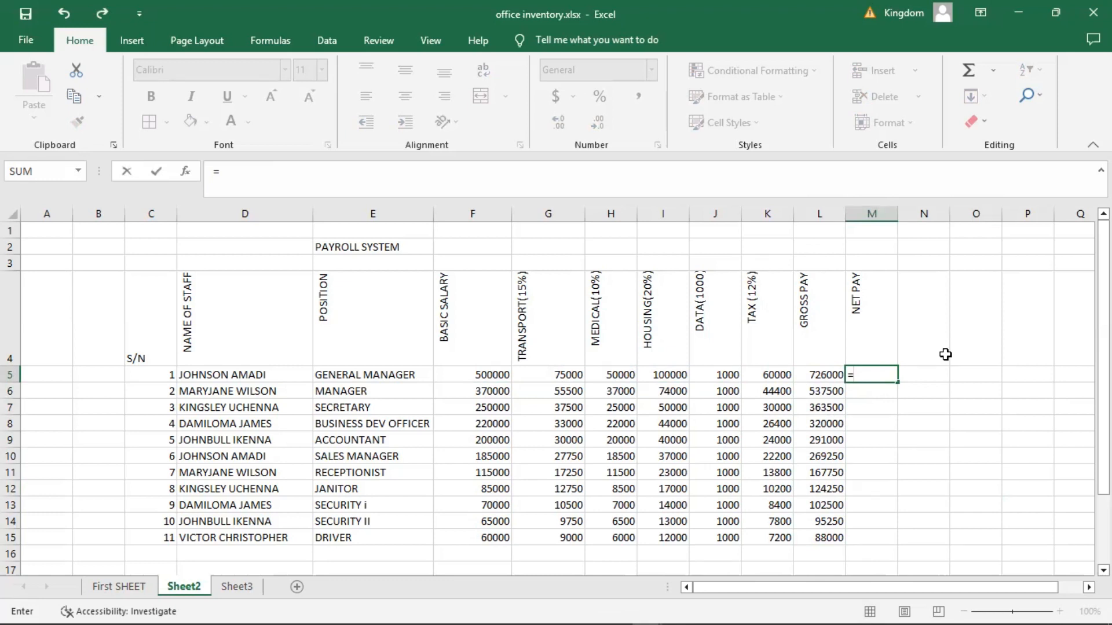
pyautogui.write('L5-')
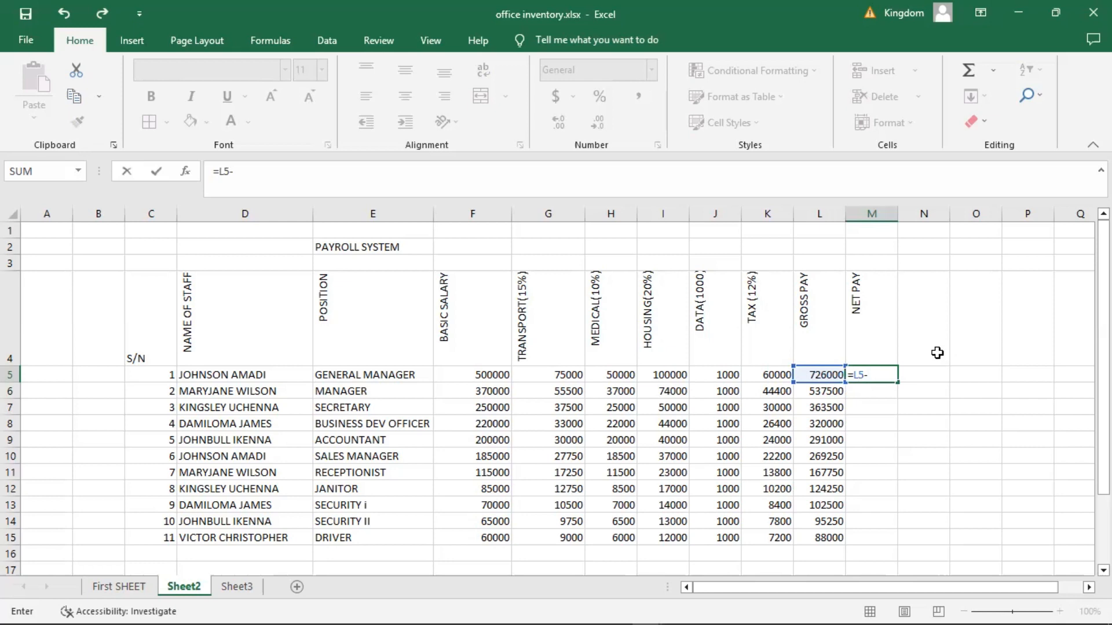
pyautogui.write('K5')
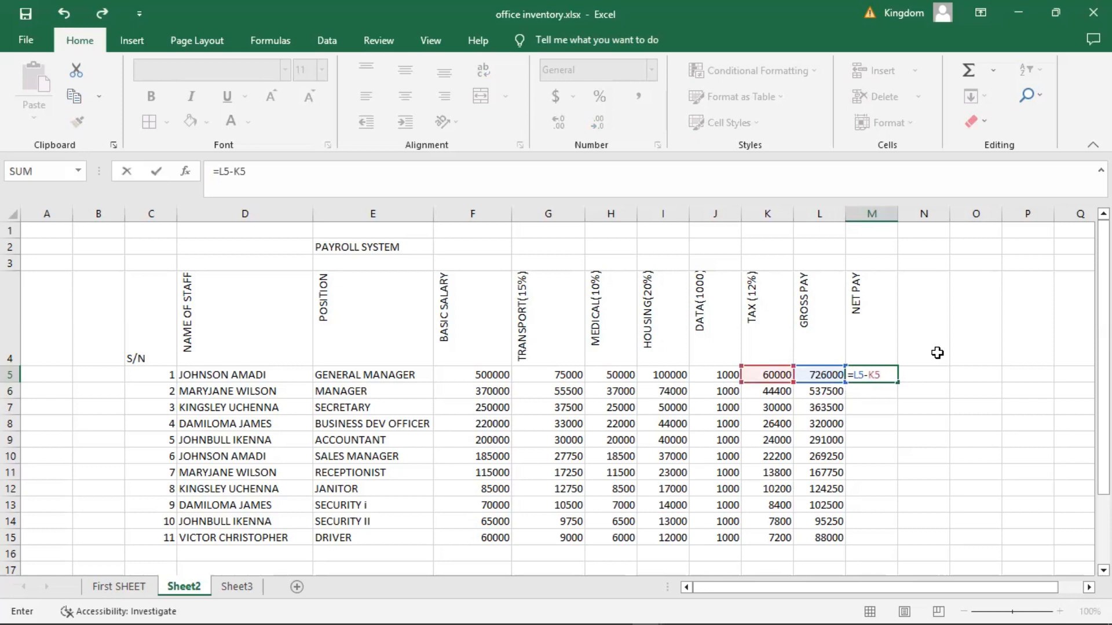
pyautogui.press('Return')
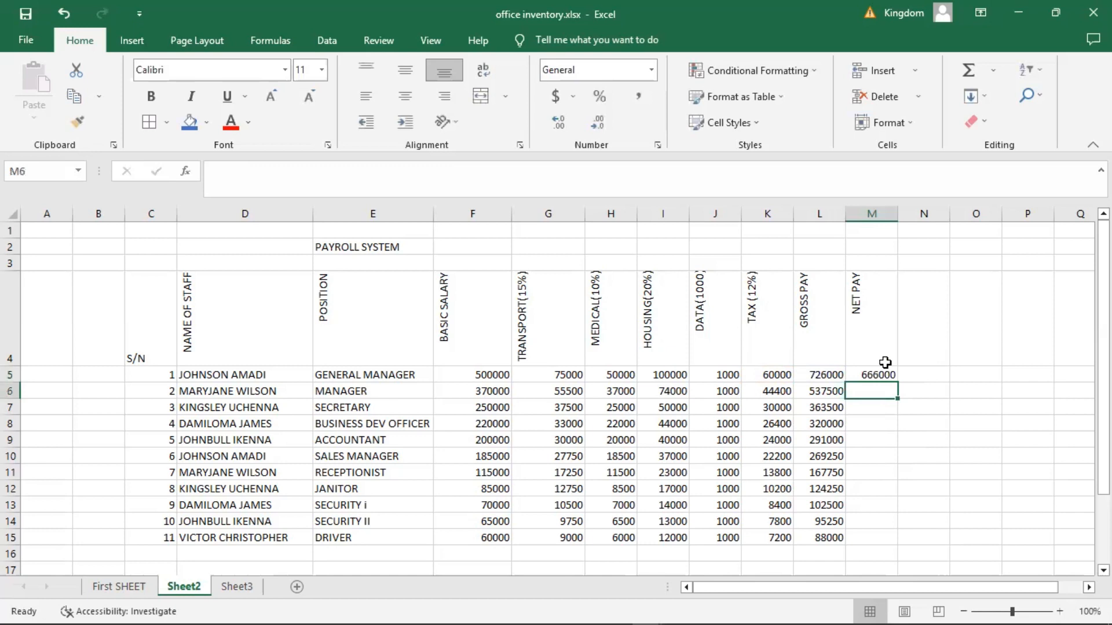
pyautogui.click(868, 374)
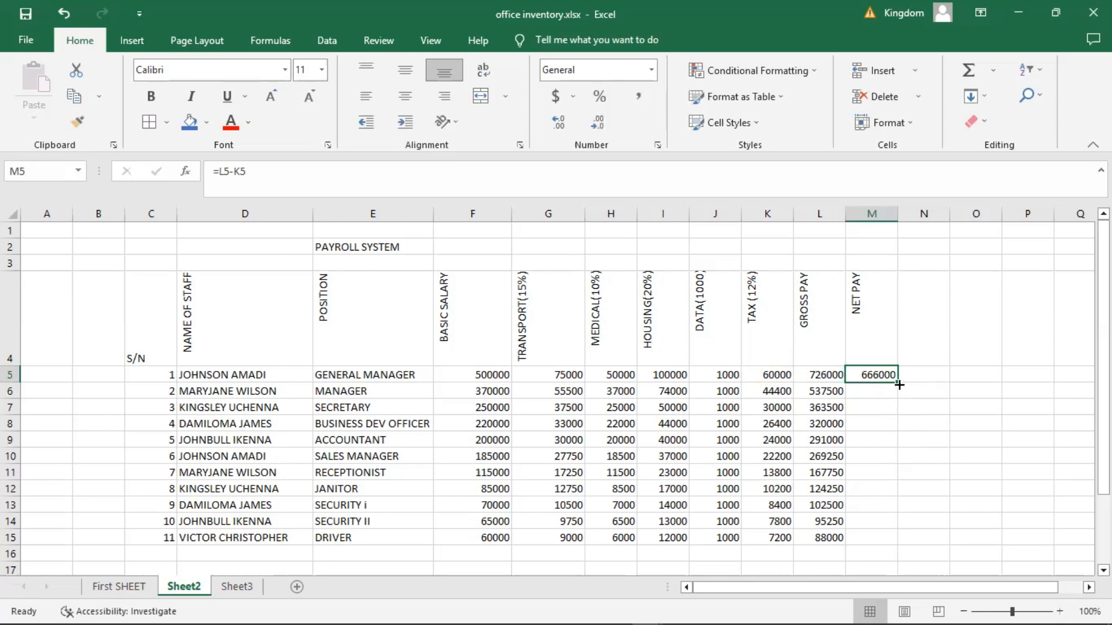
pyautogui.moveTo(899, 385); pyautogui.dragTo(897, 387)
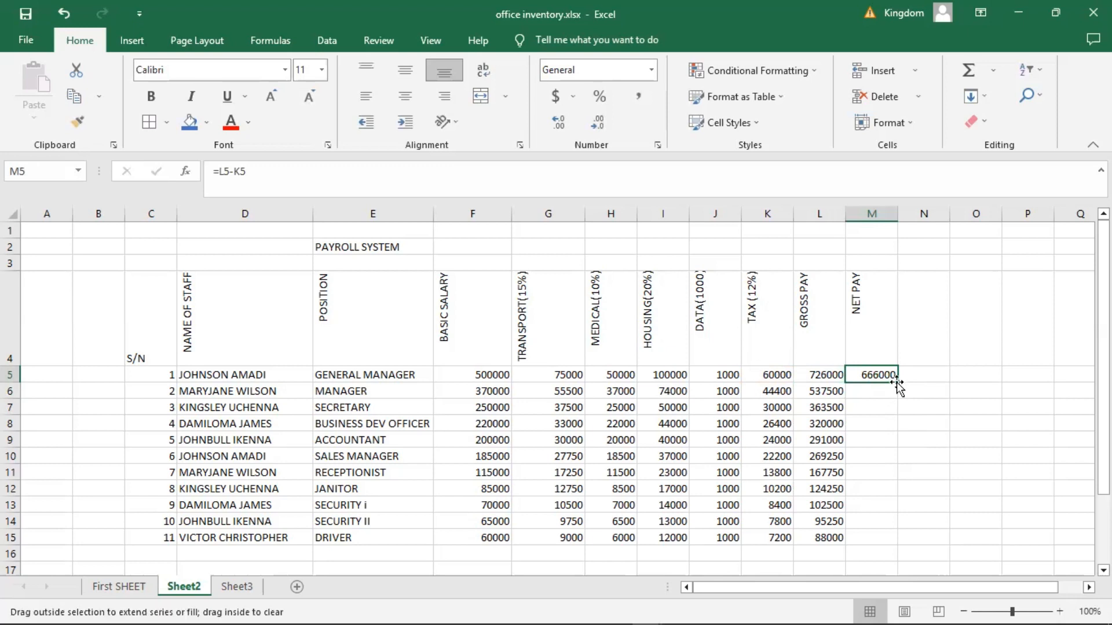
pyautogui.doubleClick(897, 387)
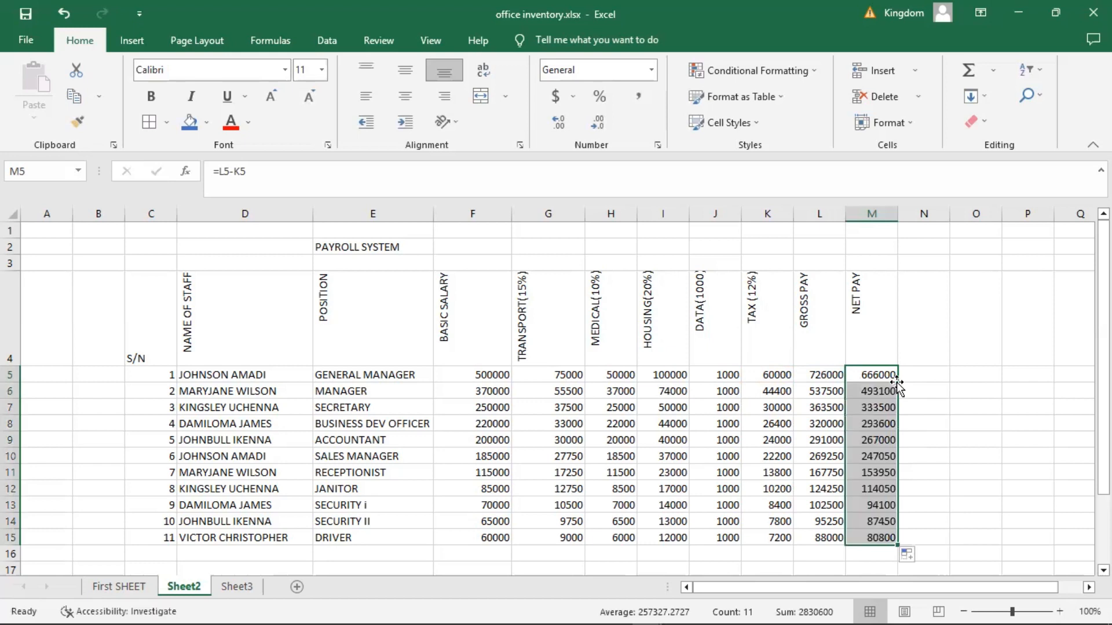
pyautogui.click(970, 432)
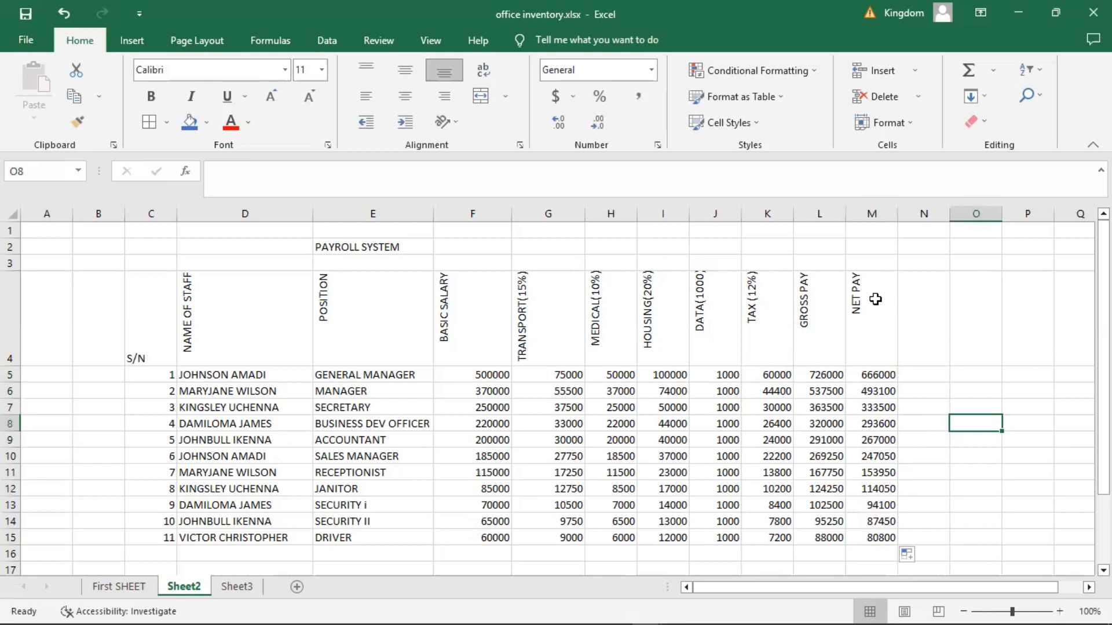
pyautogui.moveTo(875, 299); pyautogui.dragTo(871, 538)
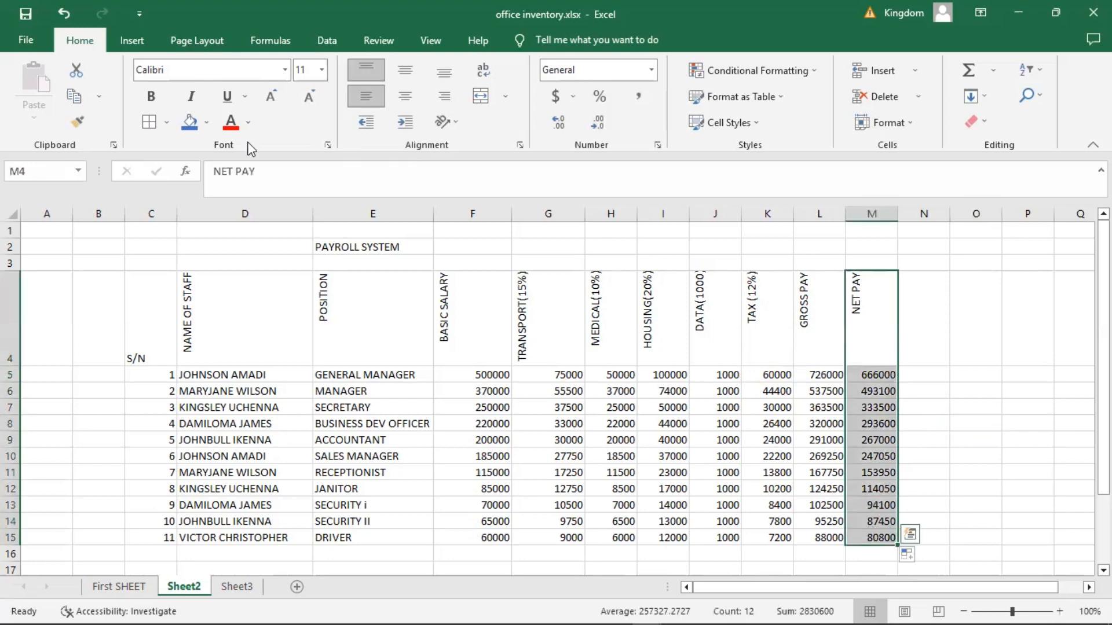
pyautogui.click(208, 123)
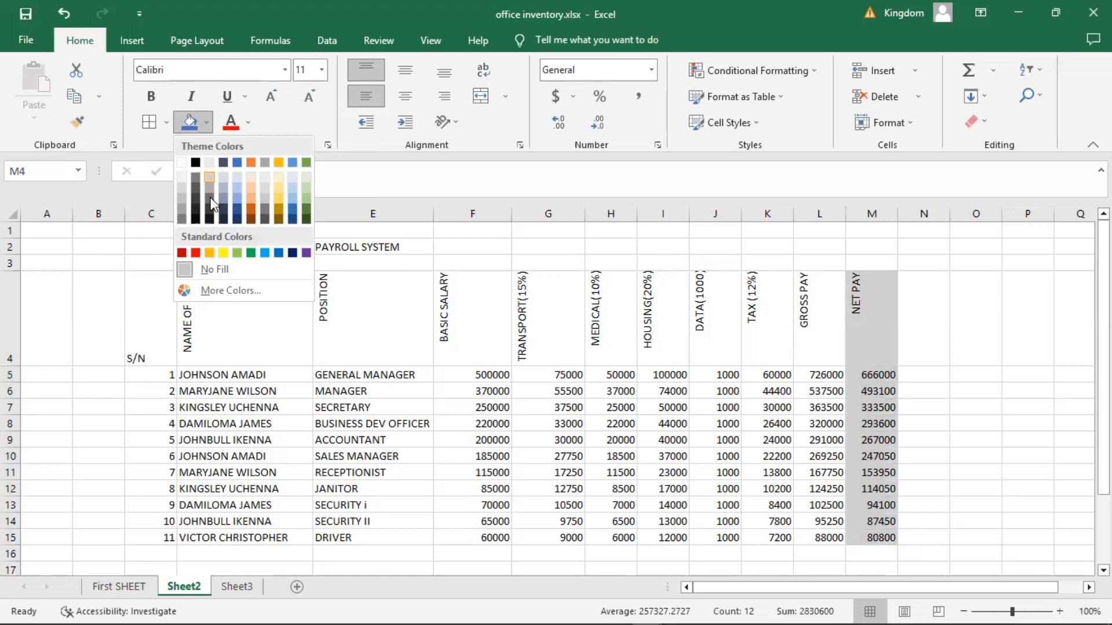
pyautogui.click(237, 162)
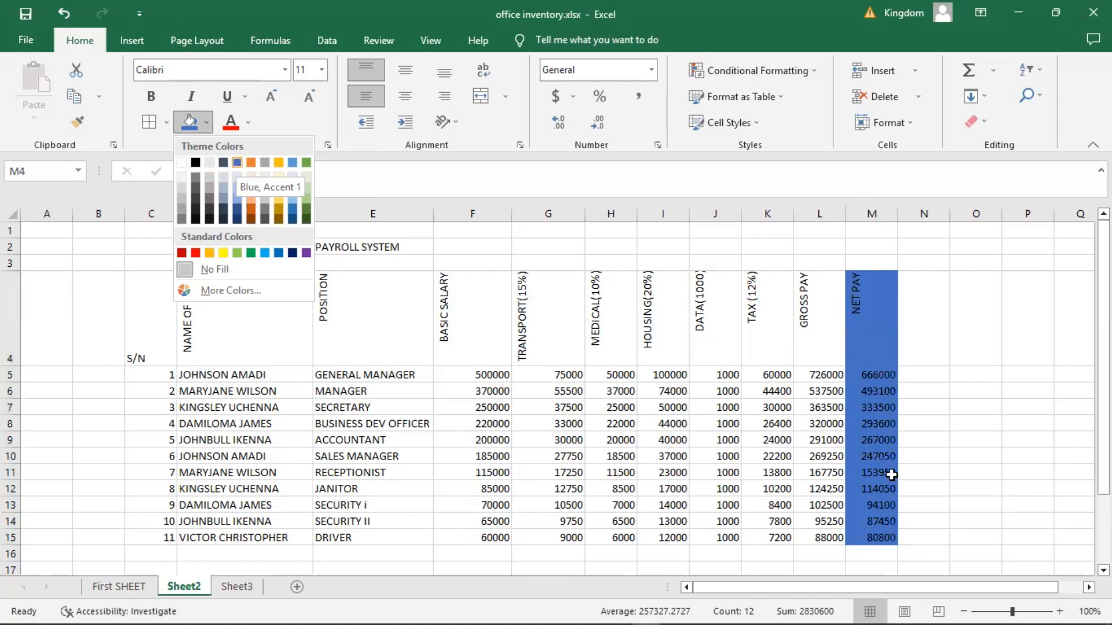
pyautogui.click(956, 404)
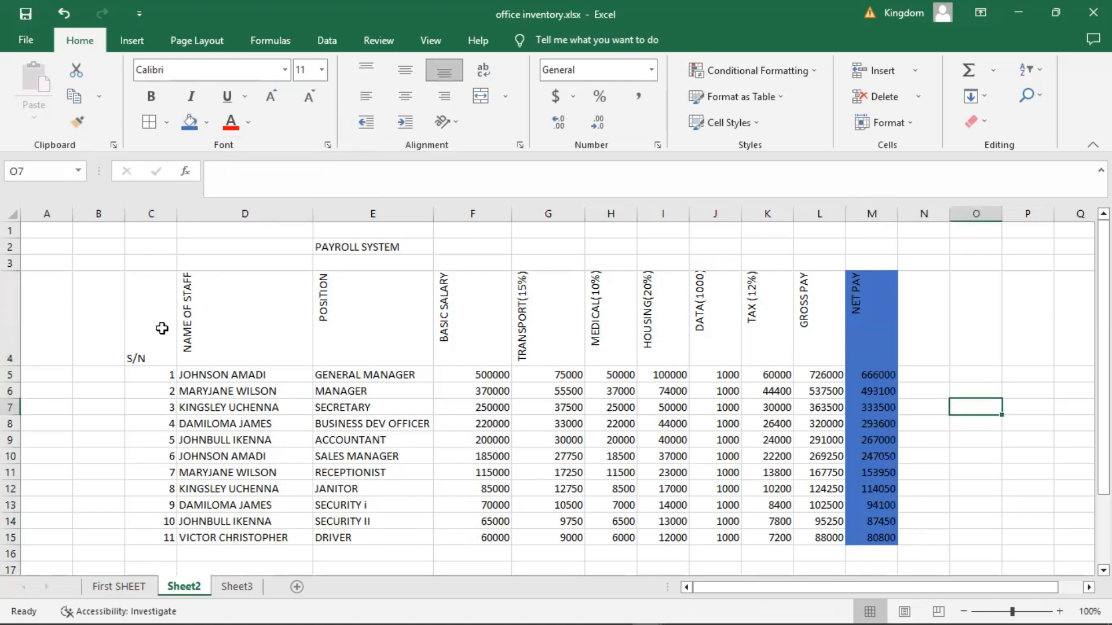
pyautogui.moveTo(146, 330); pyautogui.dragTo(856, 307)
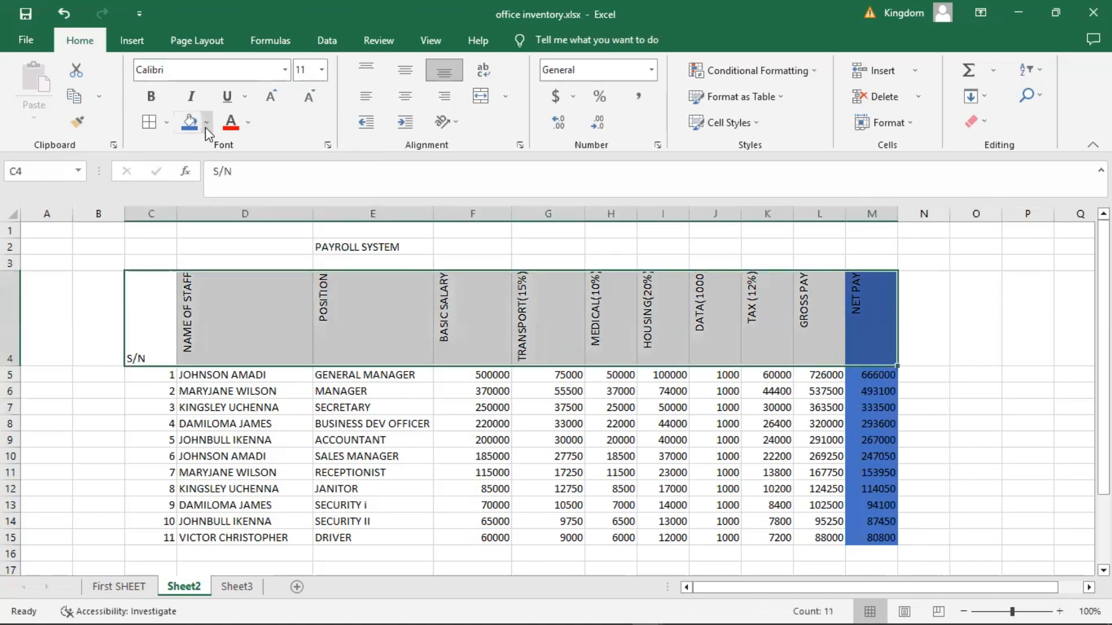
pyautogui.click(205, 127)
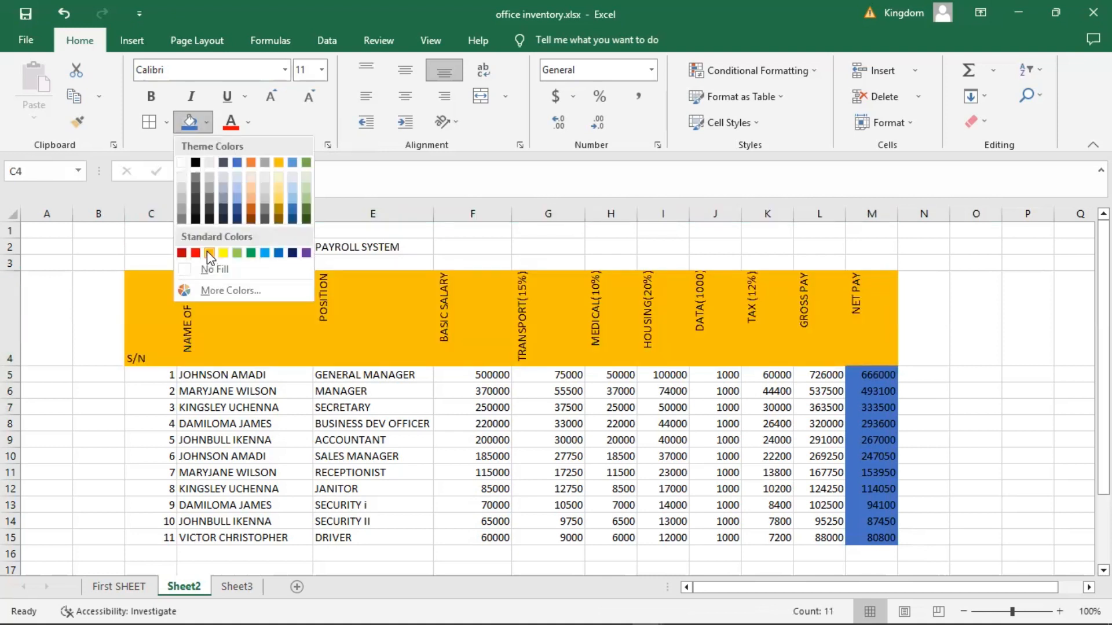
pyautogui.click(208, 253)
pyautogui.click(509, 441)
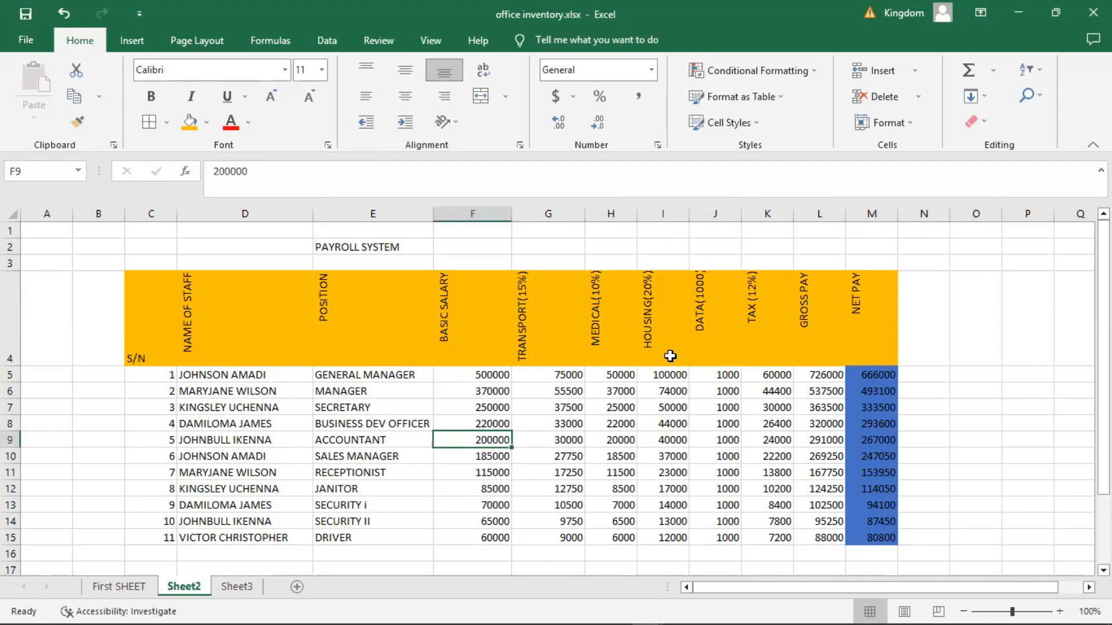
pyautogui.press('Up')
pyautogui.press('Left')
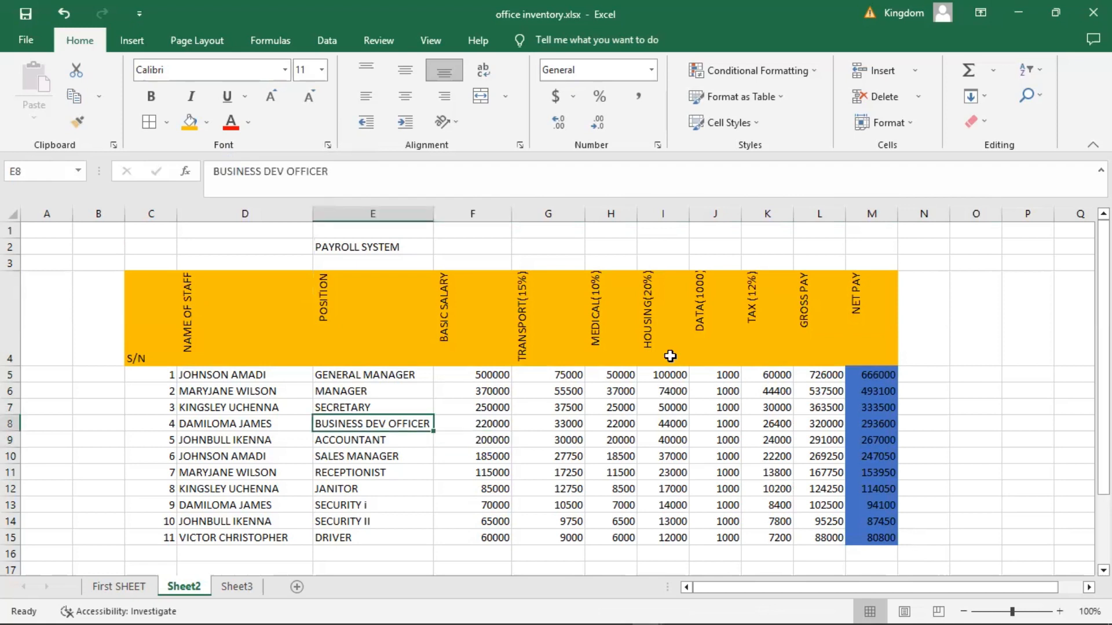
pyautogui.hotkey('ctrl', 'z')
pyautogui.hotkey('ctrl', 'z')
pyautogui.click(985, 359)
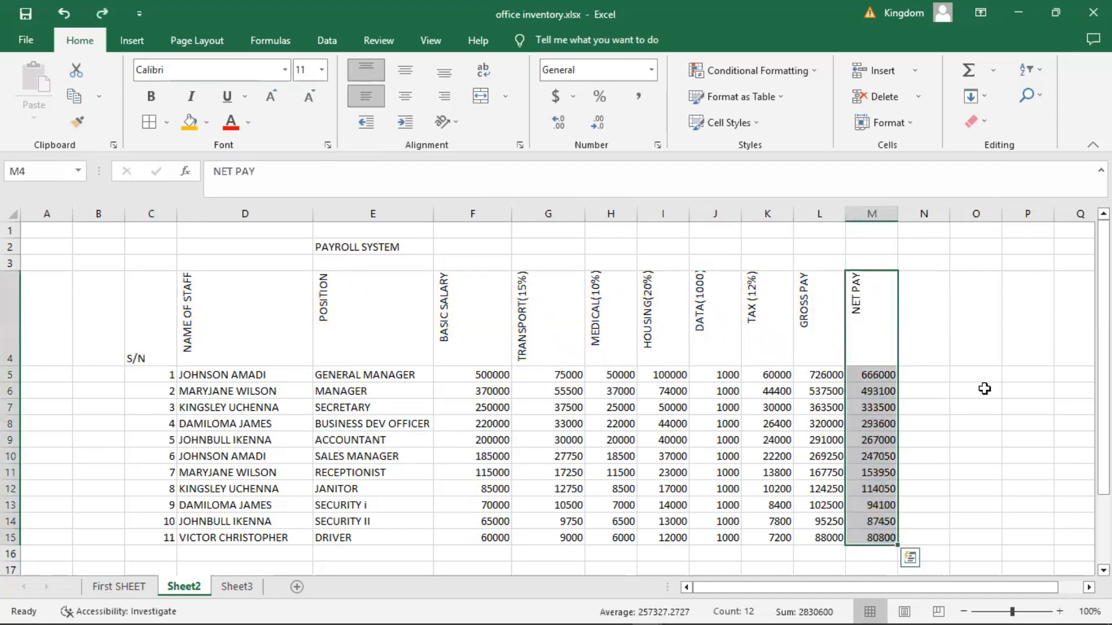
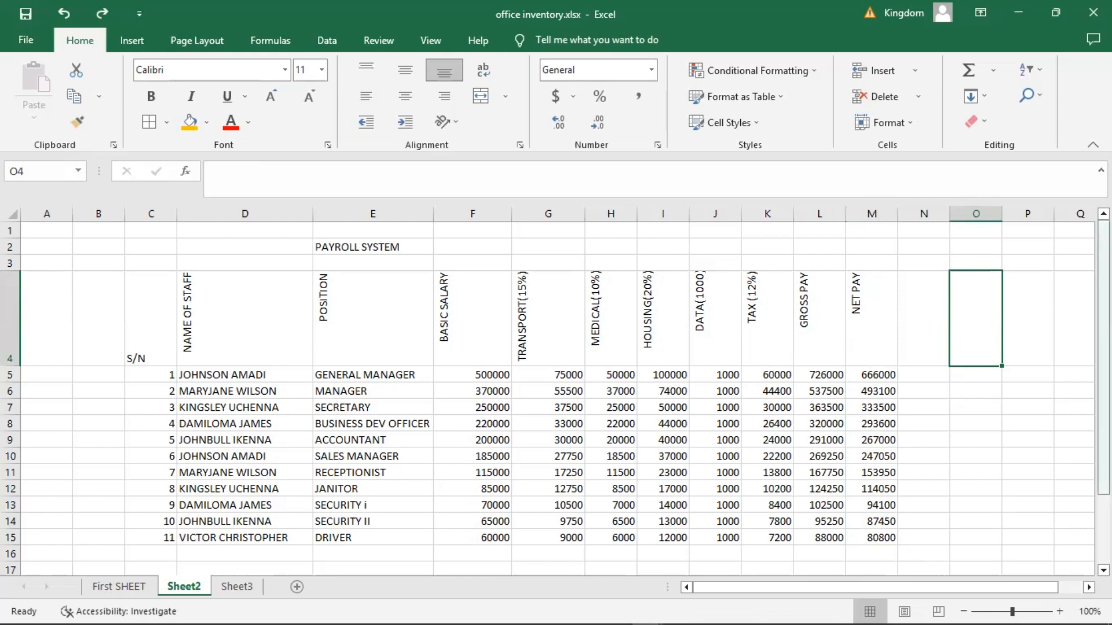
# Enter the label 'TOTAL' in cell D16 beneath the last staff name
pyautogui.scroll(-1, 993, 425)
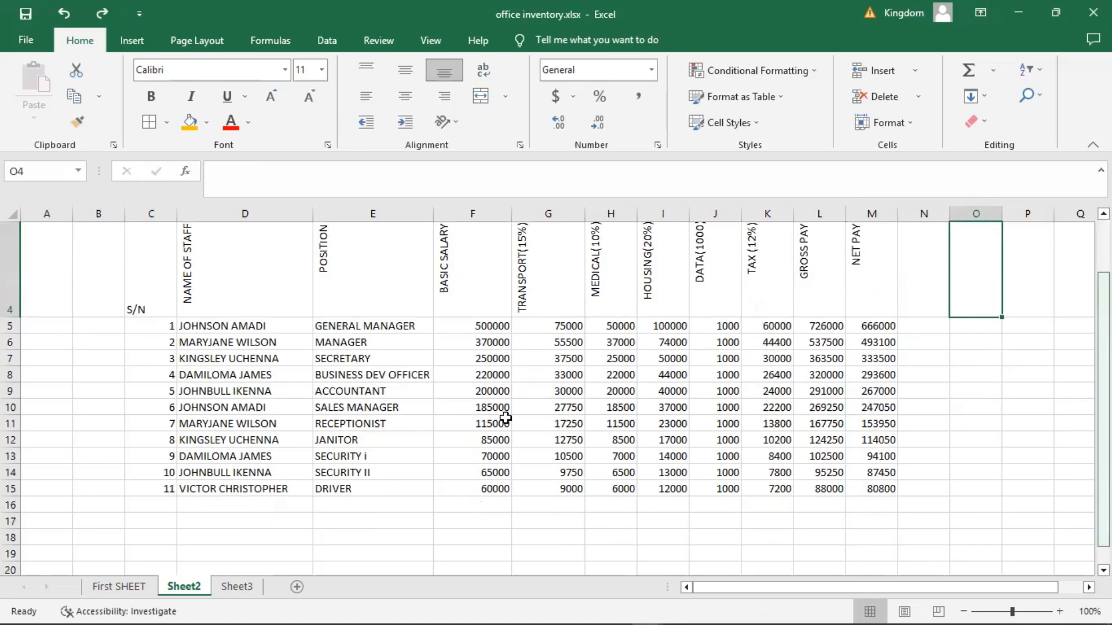
pyautogui.scroll(1, 506, 418)
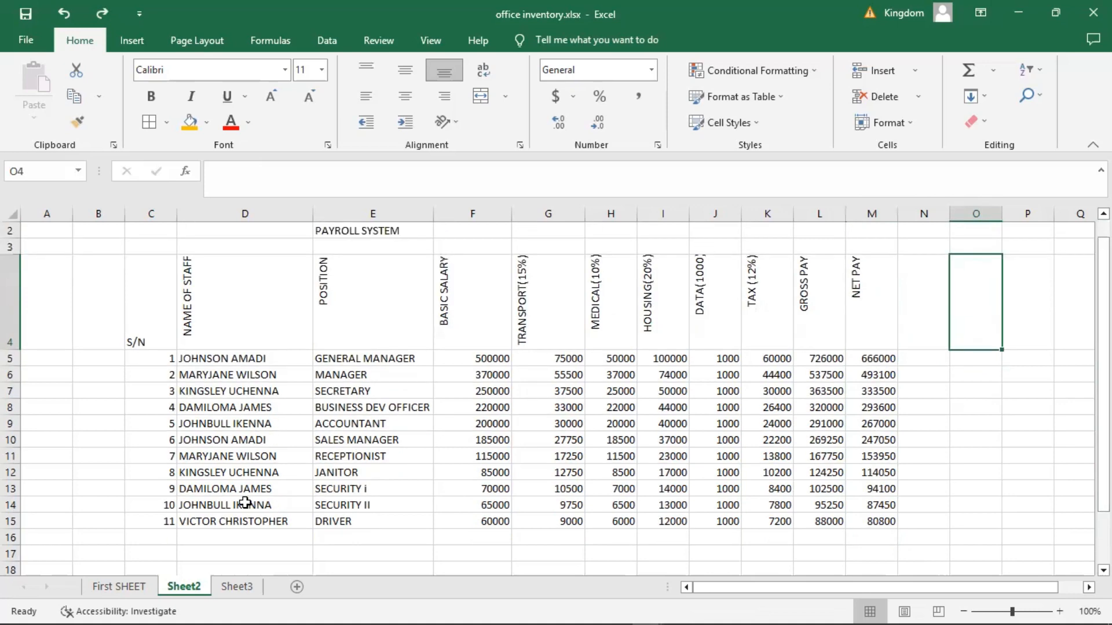
pyautogui.click(185, 554)
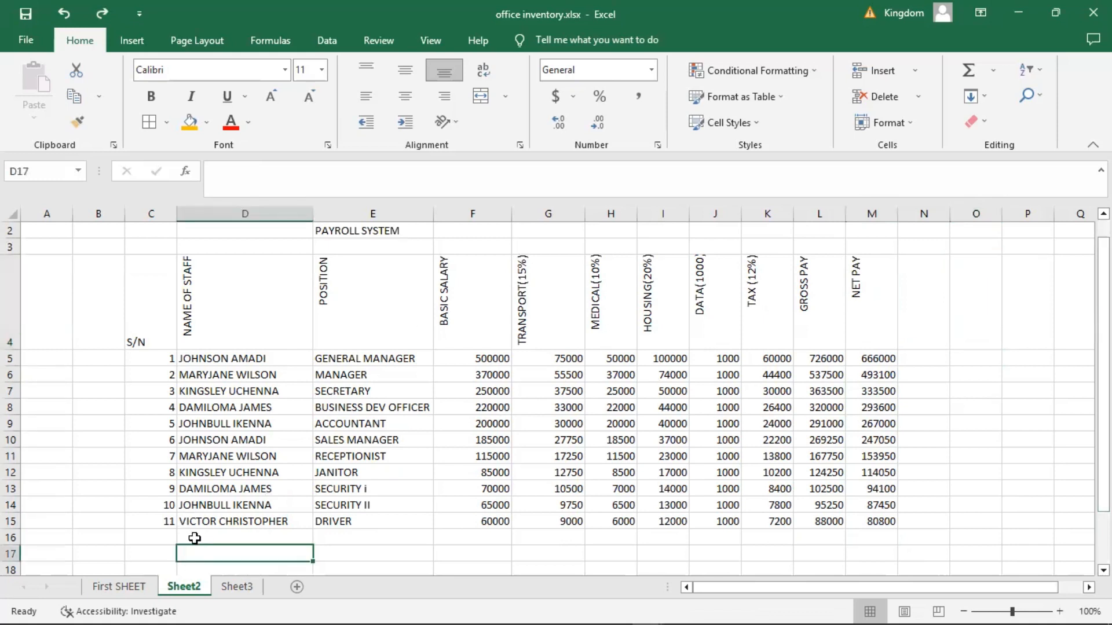
pyautogui.click(195, 538)
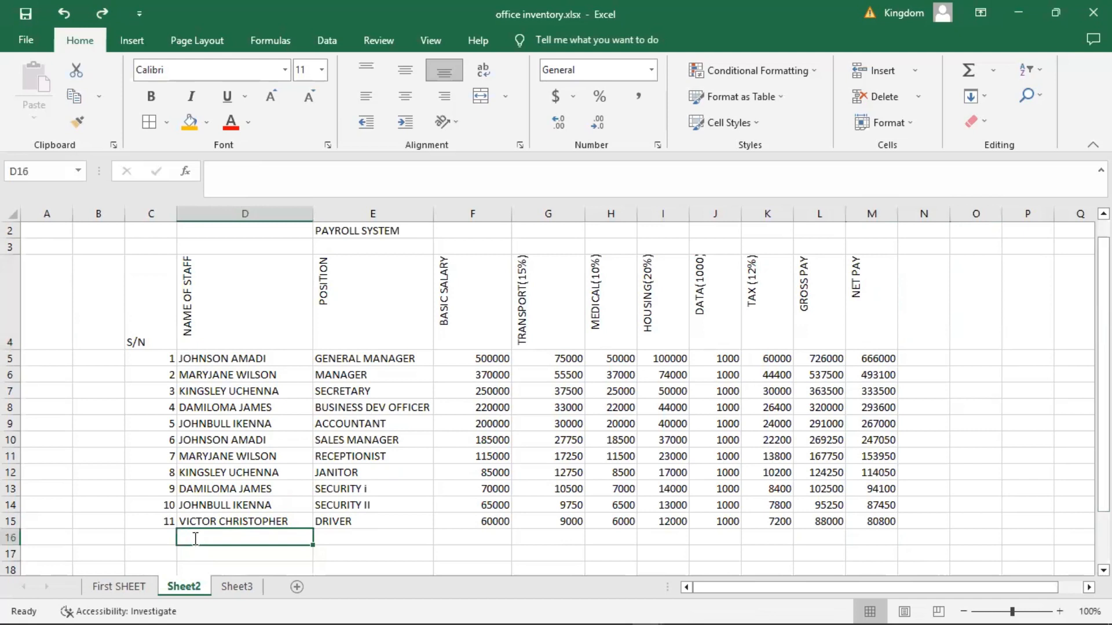
pyautogui.write('TOTAL')
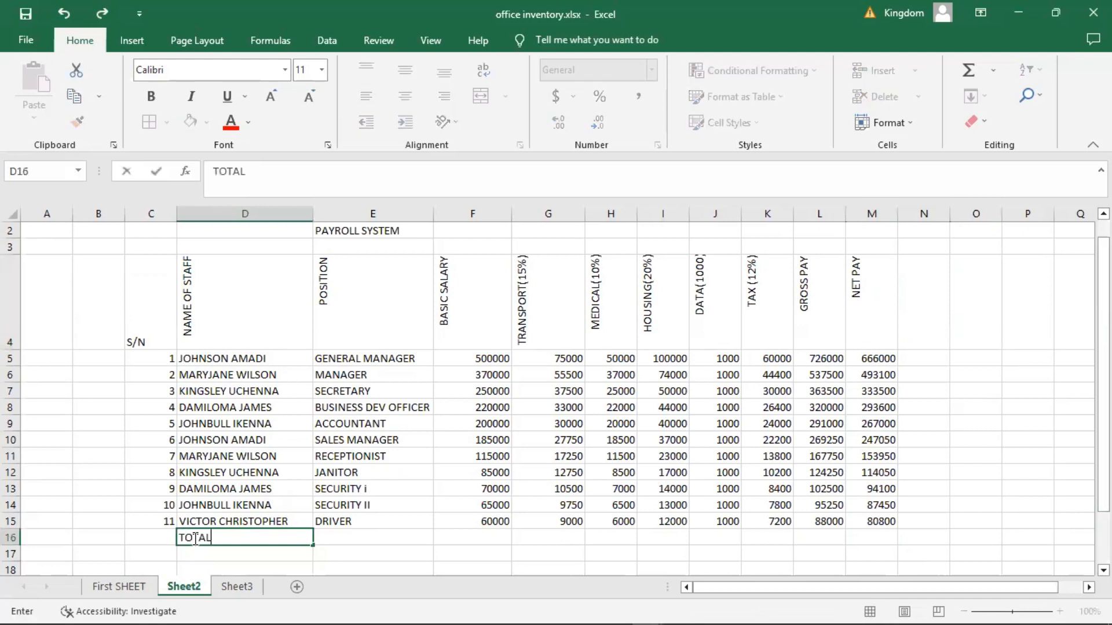
pyautogui.click(486, 538)
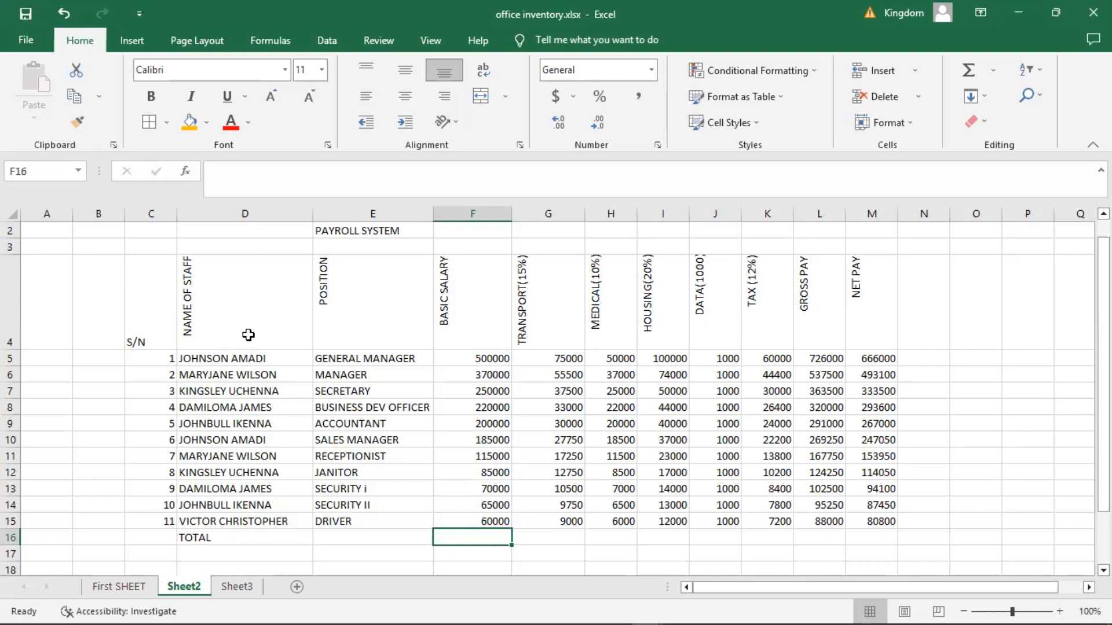
# Enter =SUM(F5:F15) in F16 and fill it across to M16, totalling 2120000 through 2830600
pyautogui.write('==')
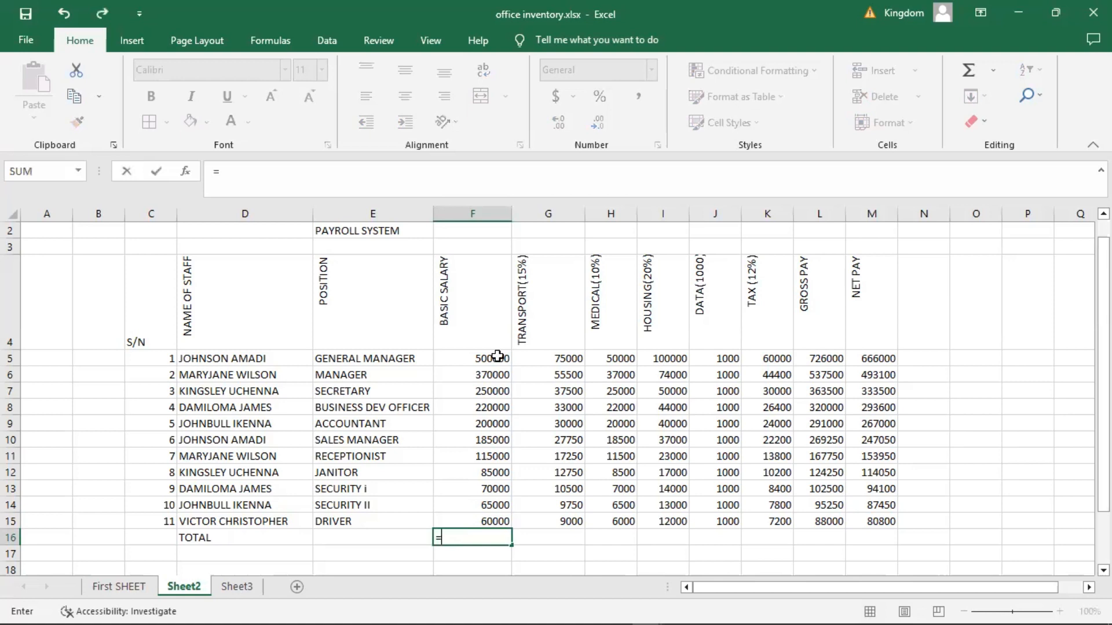
pyautogui.write('SUM(')
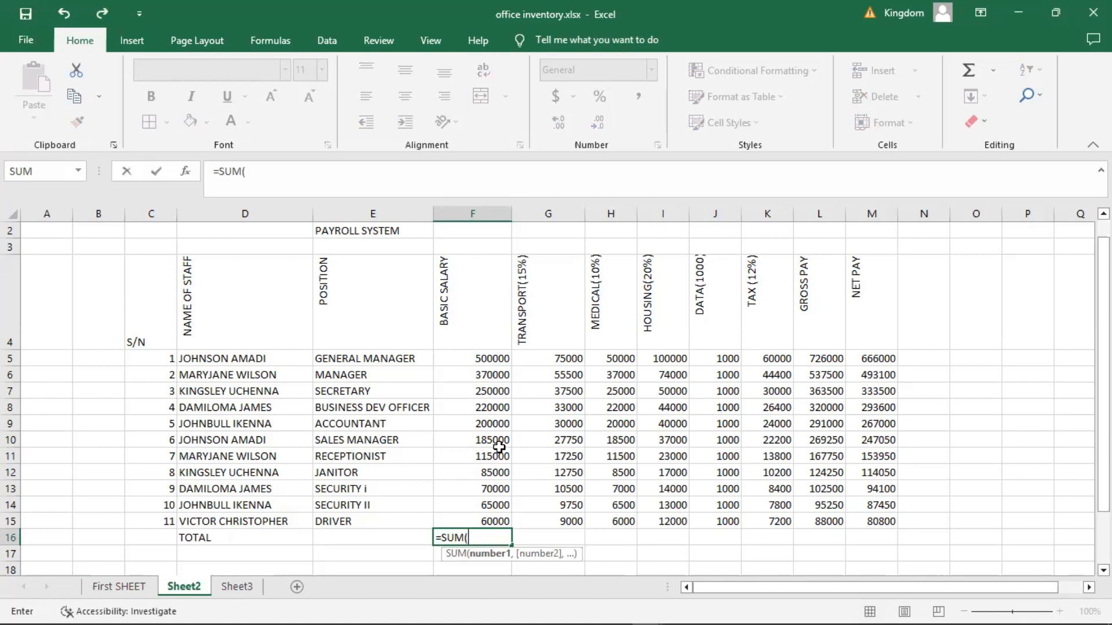
pyautogui.write('F5:')
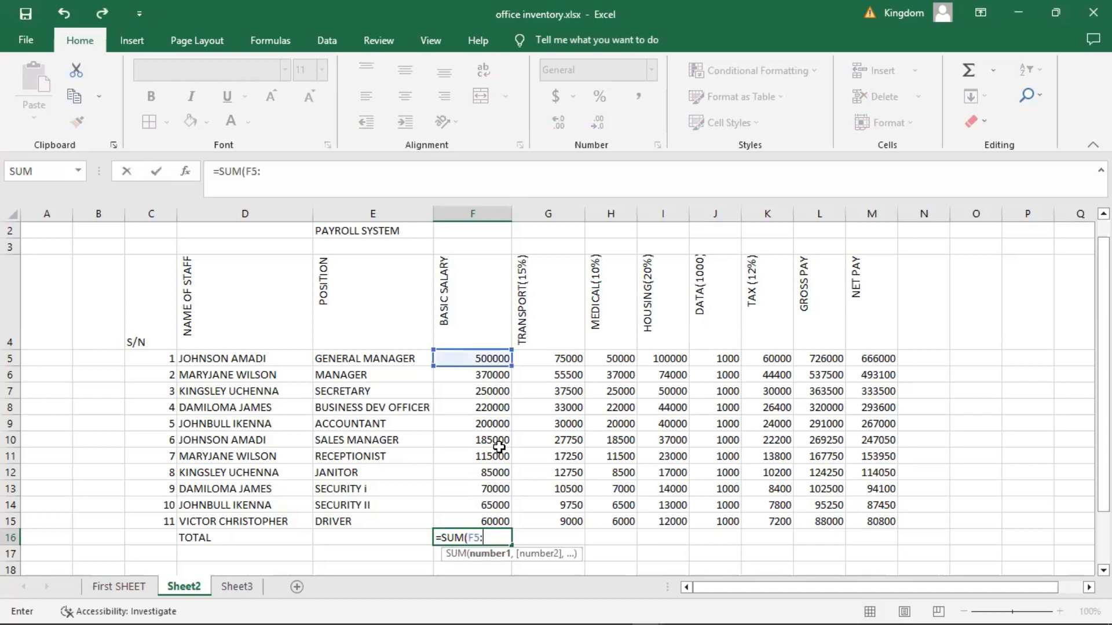
pyautogui.write('F15')
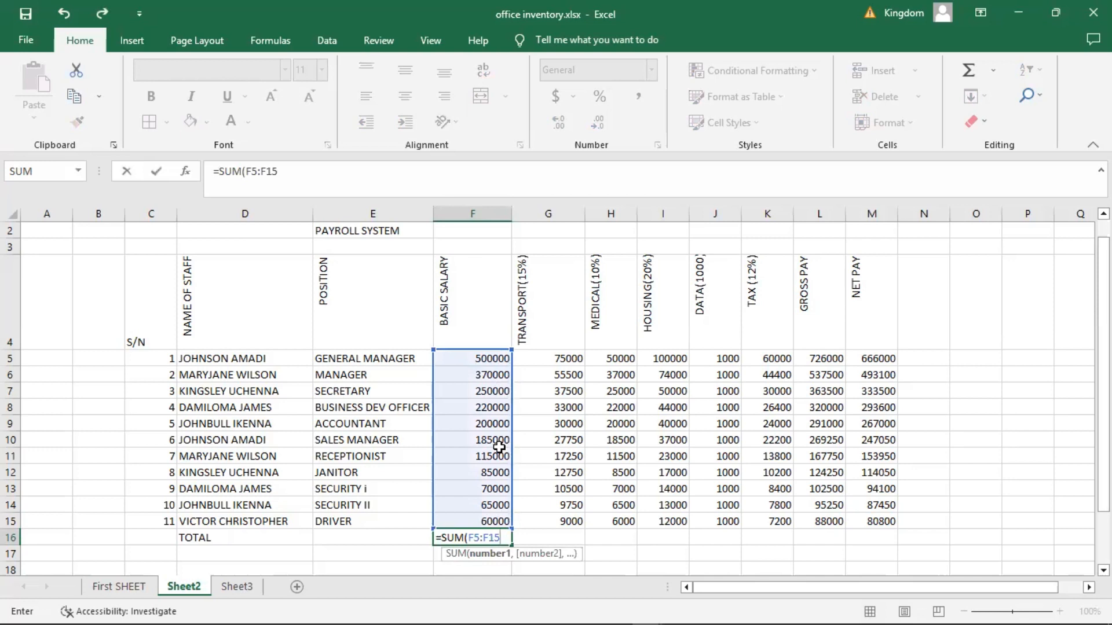
pyautogui.write(')')
pyautogui.press('Return')
pyautogui.click(491, 538)
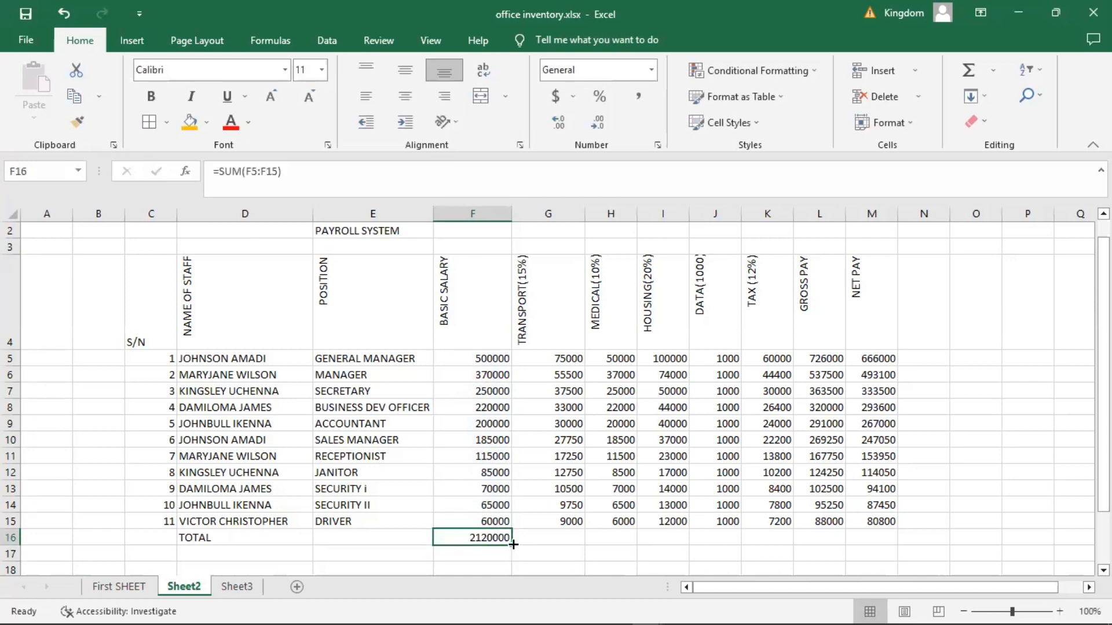
pyautogui.moveTo(513, 546); pyautogui.dragTo(1030, 516)
pyautogui.click(1030, 516)
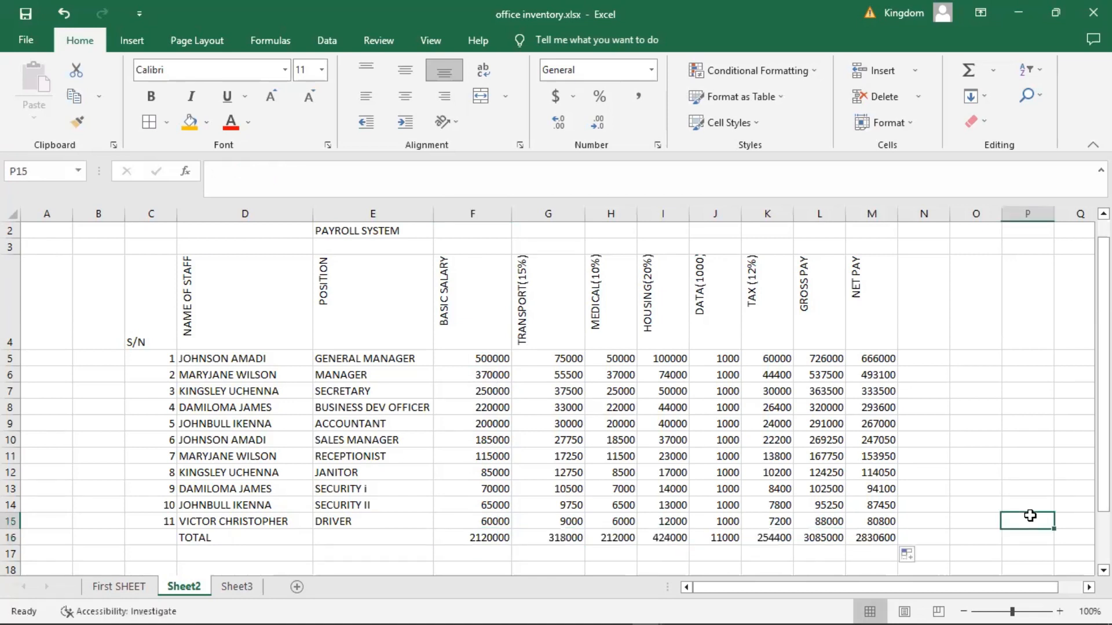
pyautogui.click(872, 539)
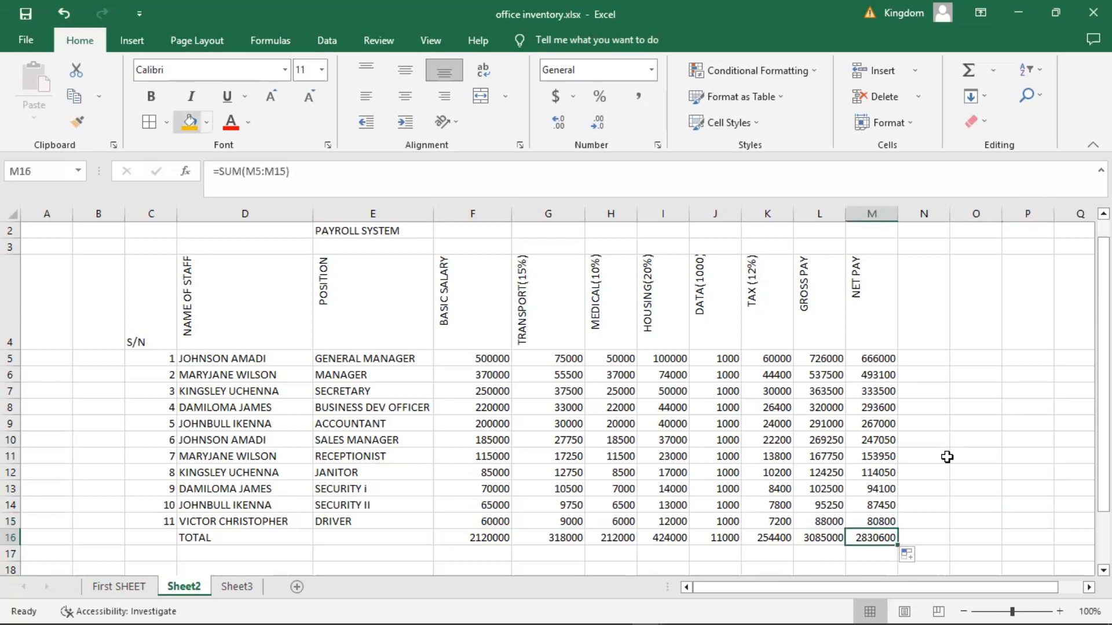
# Apply an orange fill to the NET PAY total 2830600 in M16
pyautogui.click(979, 472)
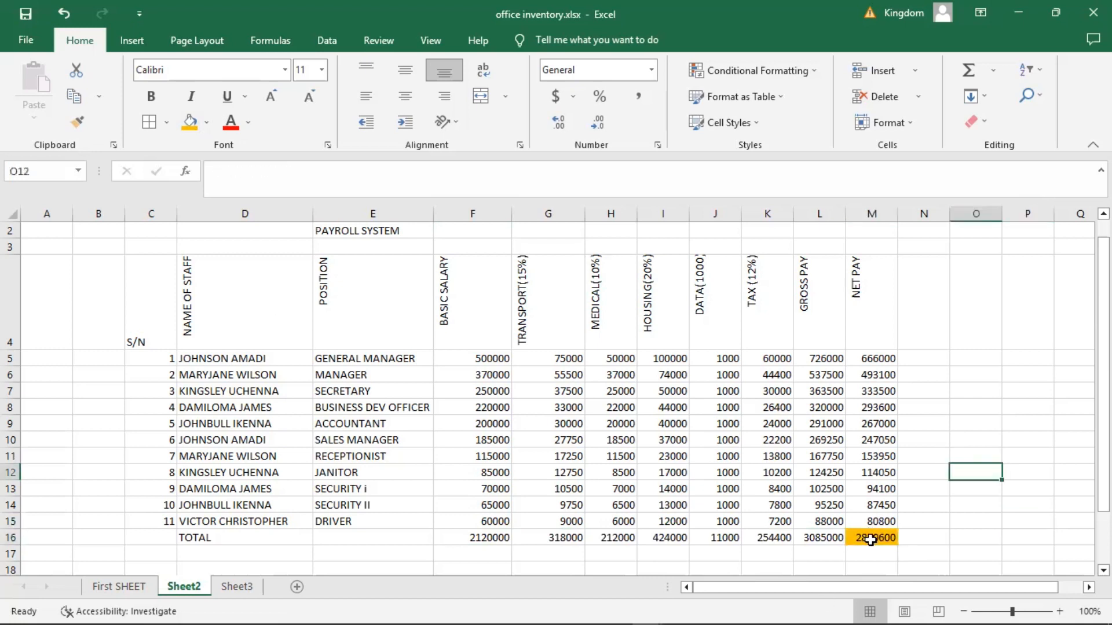
pyautogui.click(871, 541)
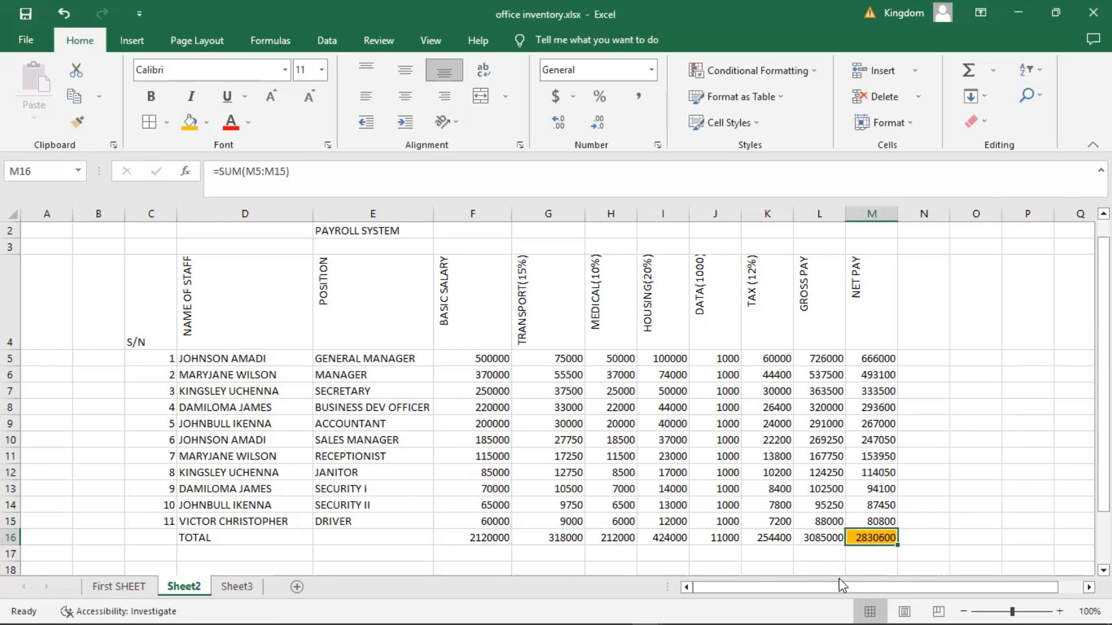
pyautogui.click(962, 506)
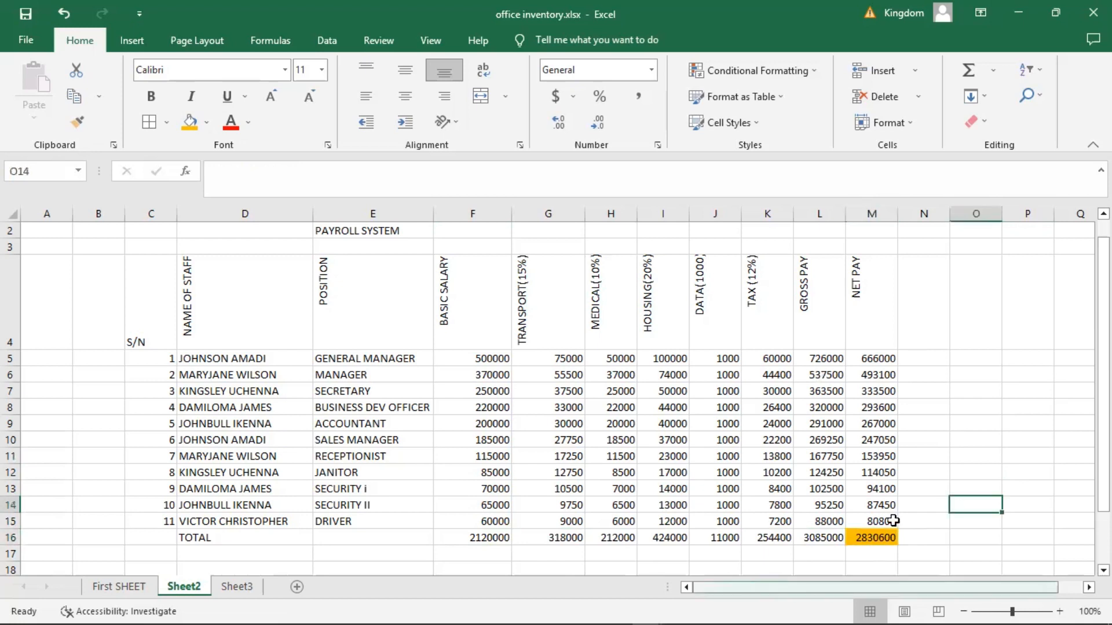
pyautogui.click(978, 441)
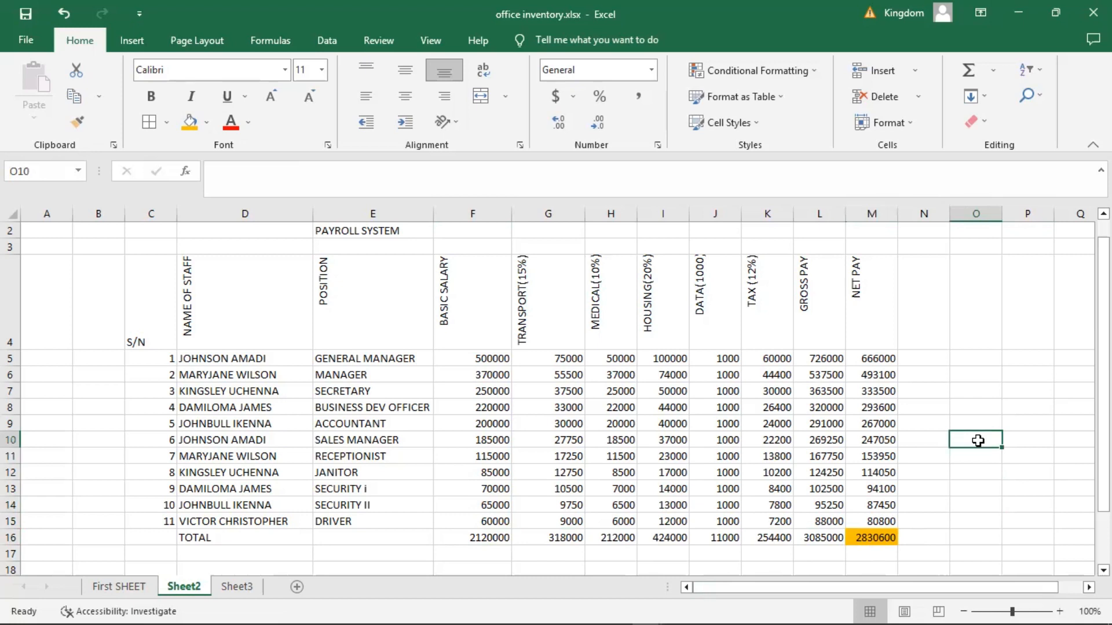
pyautogui.click(968, 389)
pyautogui.moveTo(137, 286); pyautogui.dragTo(491, 459)
pyautogui.click(491, 458)
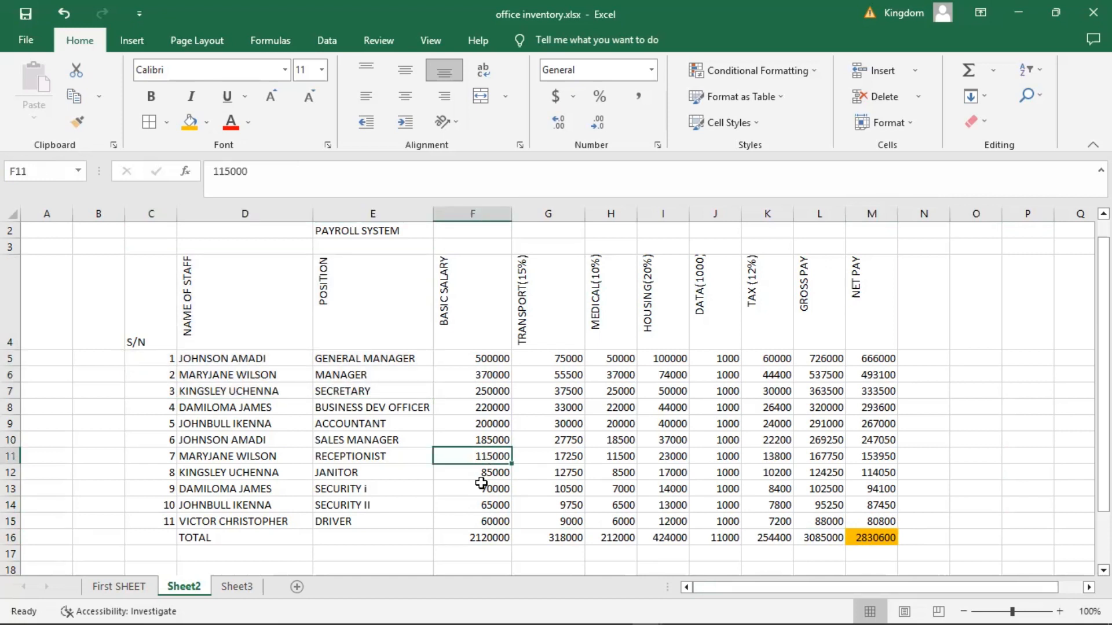
# Format C4:M16 as a blue-styled table with a header row
pyautogui.moveTo(131, 274); pyautogui.dragTo(876, 535)
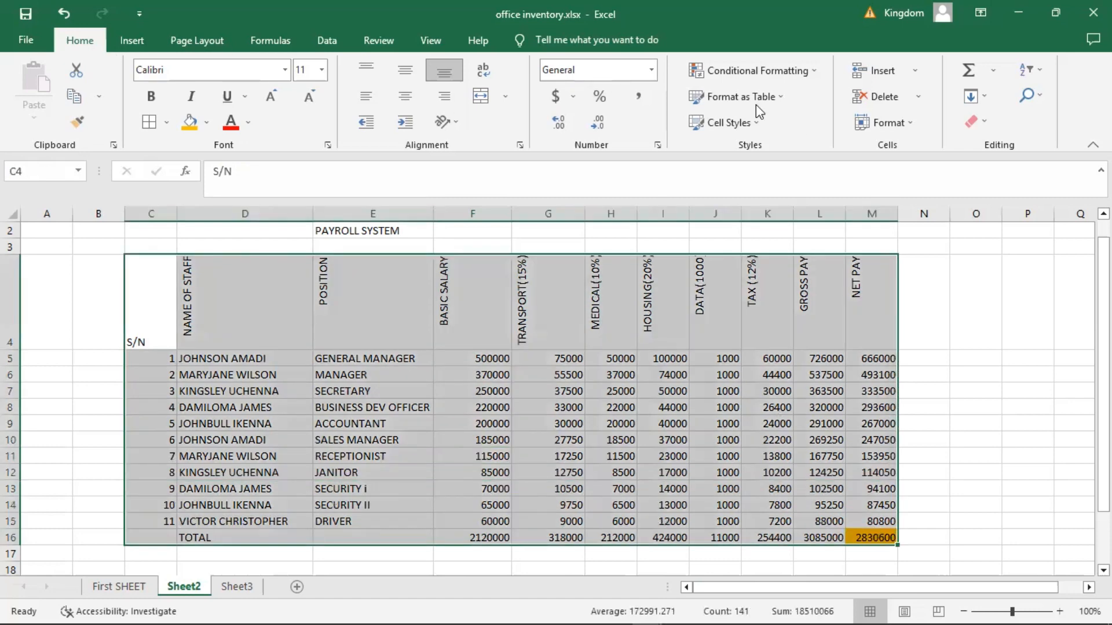
pyautogui.click(786, 102)
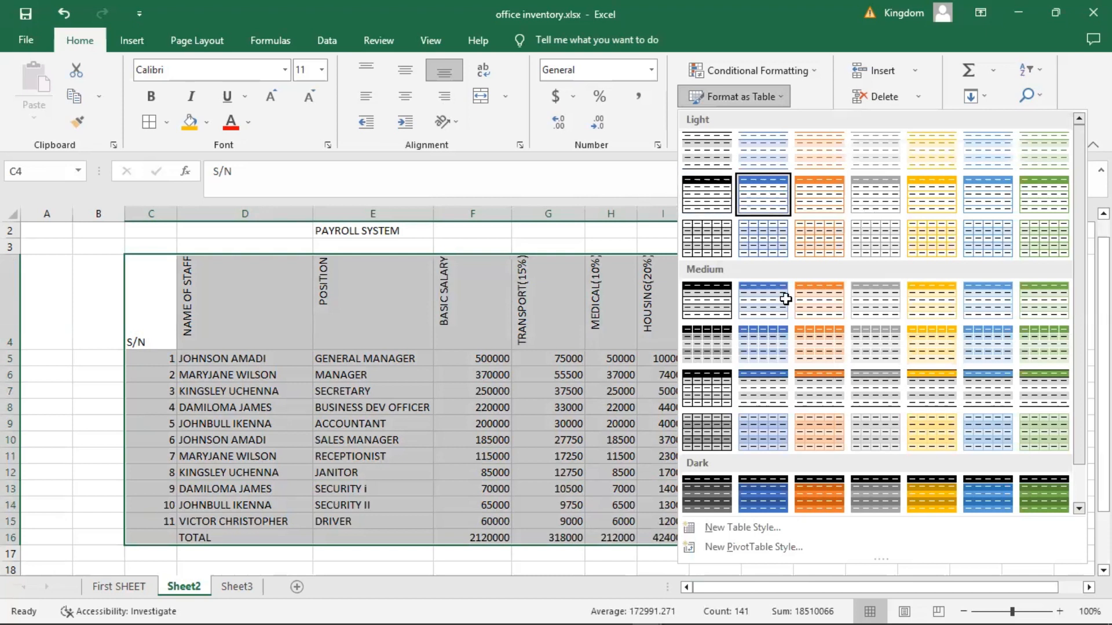
pyautogui.click(908, 433)
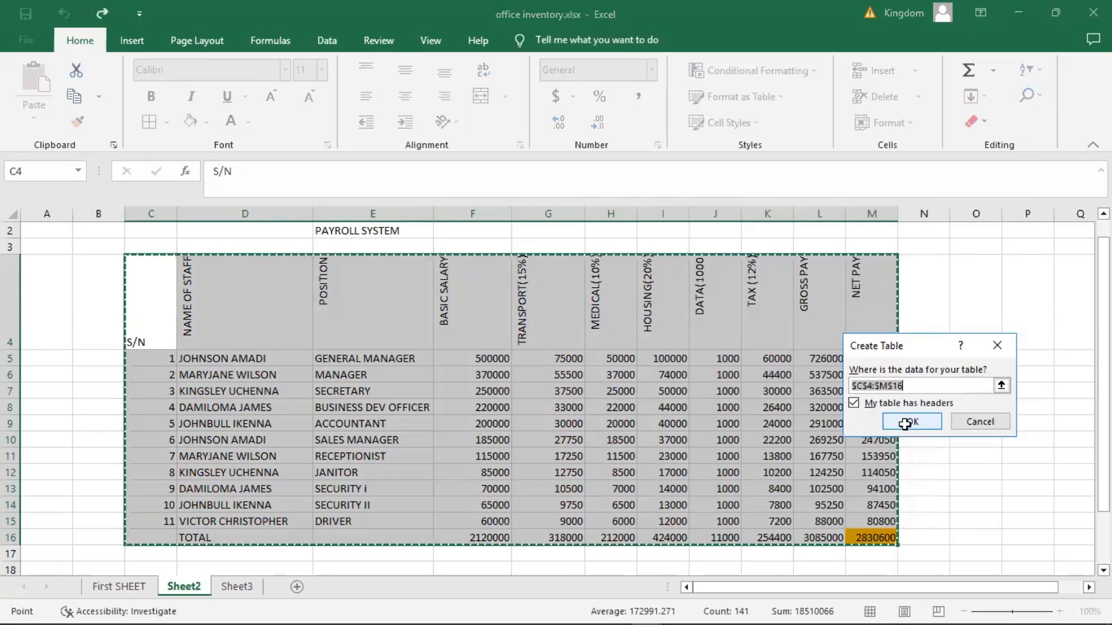
pyautogui.click(930, 426)
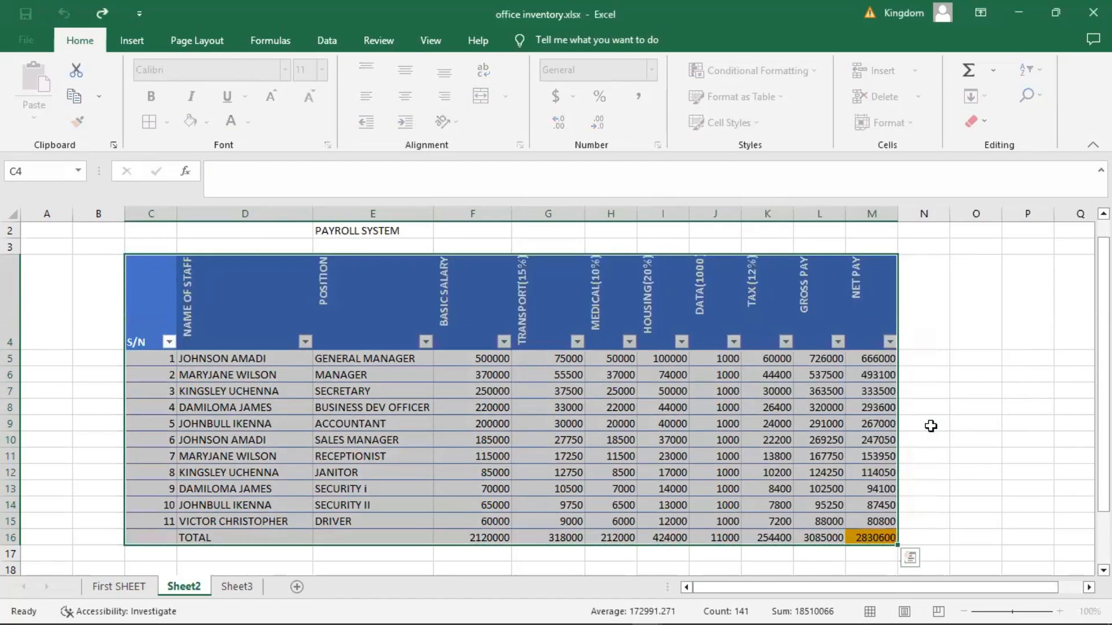
pyautogui.click(931, 426)
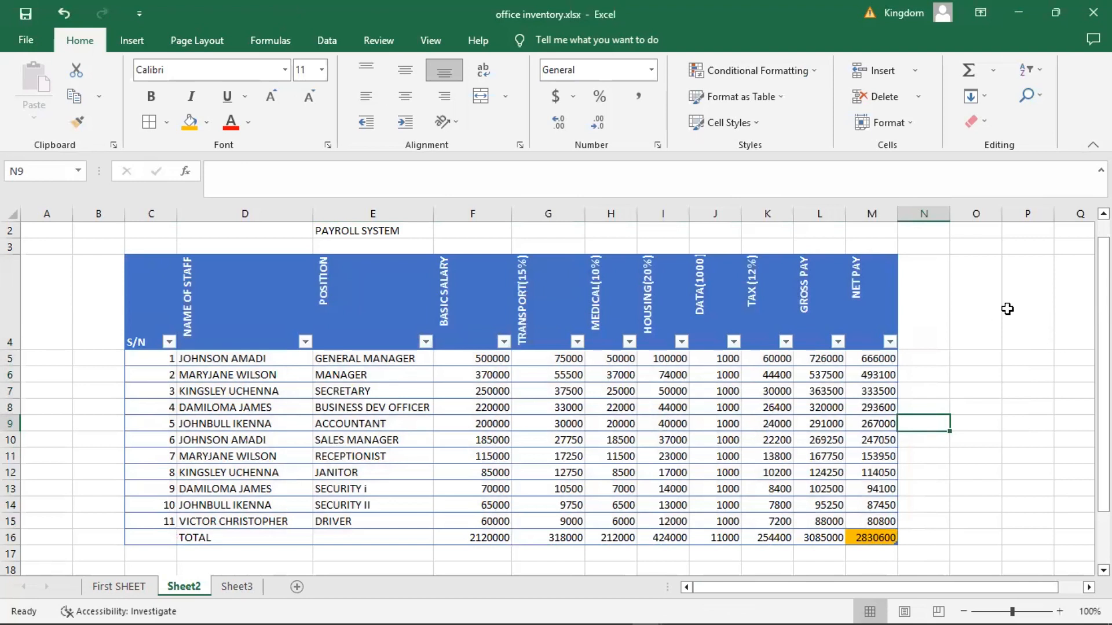
# Filter NET PAY to the Top 3 items, leaving the general manager, manager and TOTAL
pyautogui.click(888, 343)
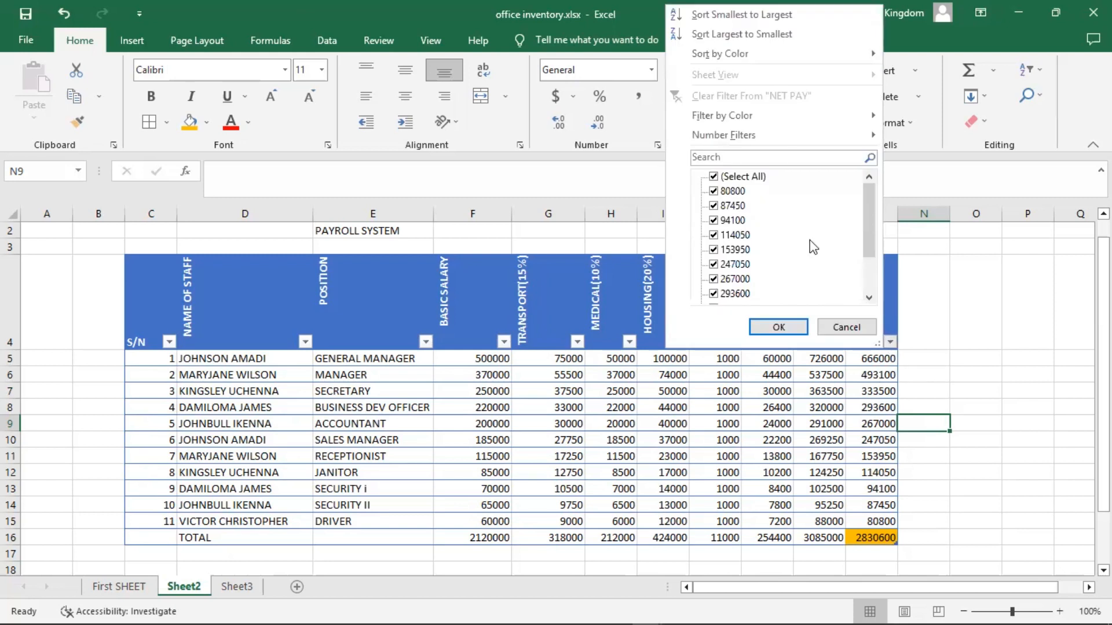
pyautogui.click(823, 130)
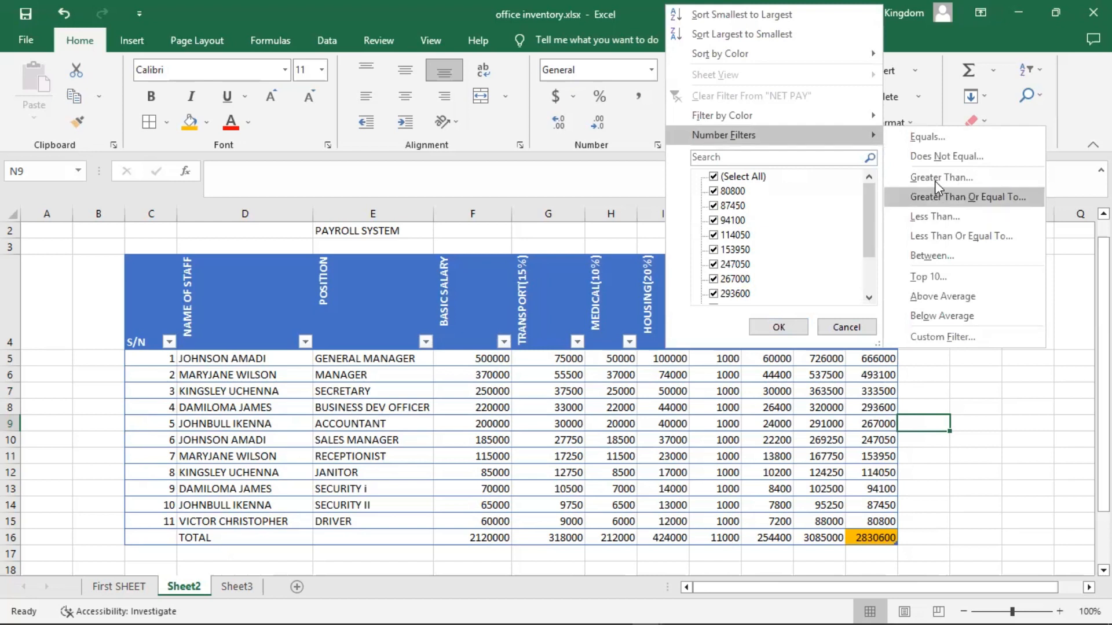
pyautogui.click(950, 278)
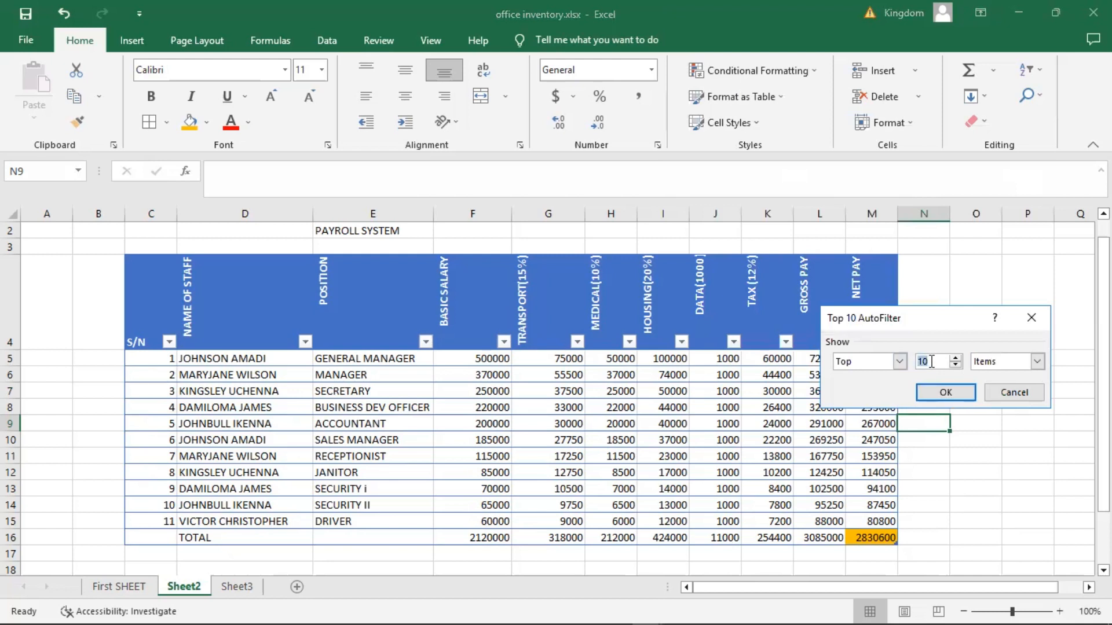
pyautogui.write('3')
pyautogui.click(947, 394)
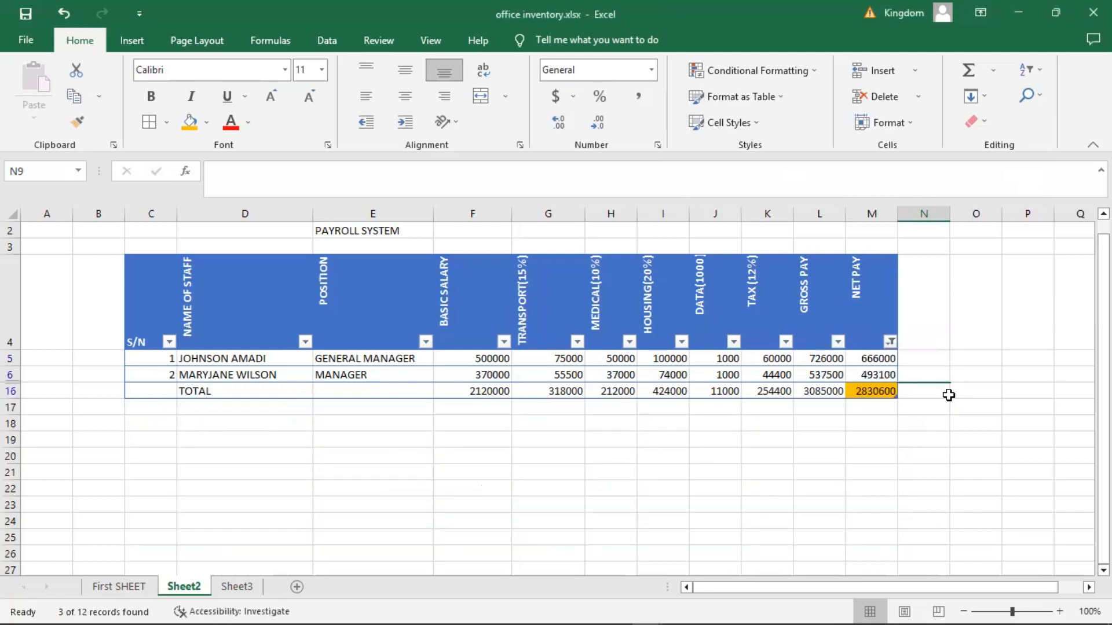
pyautogui.click(931, 426)
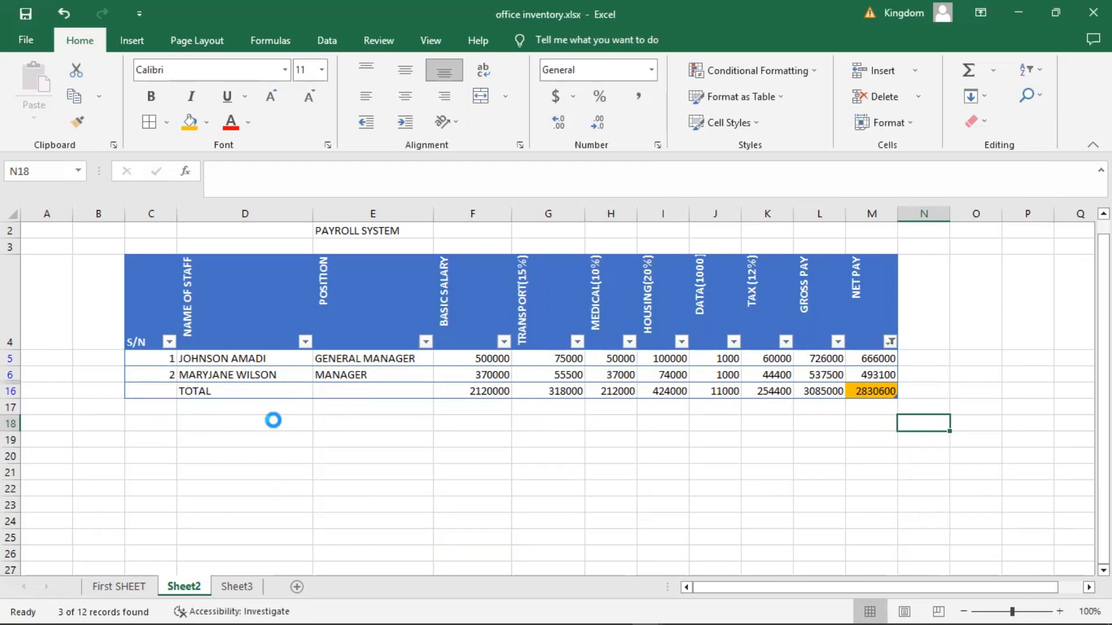
pyautogui.scroll(-1, 273, 418)
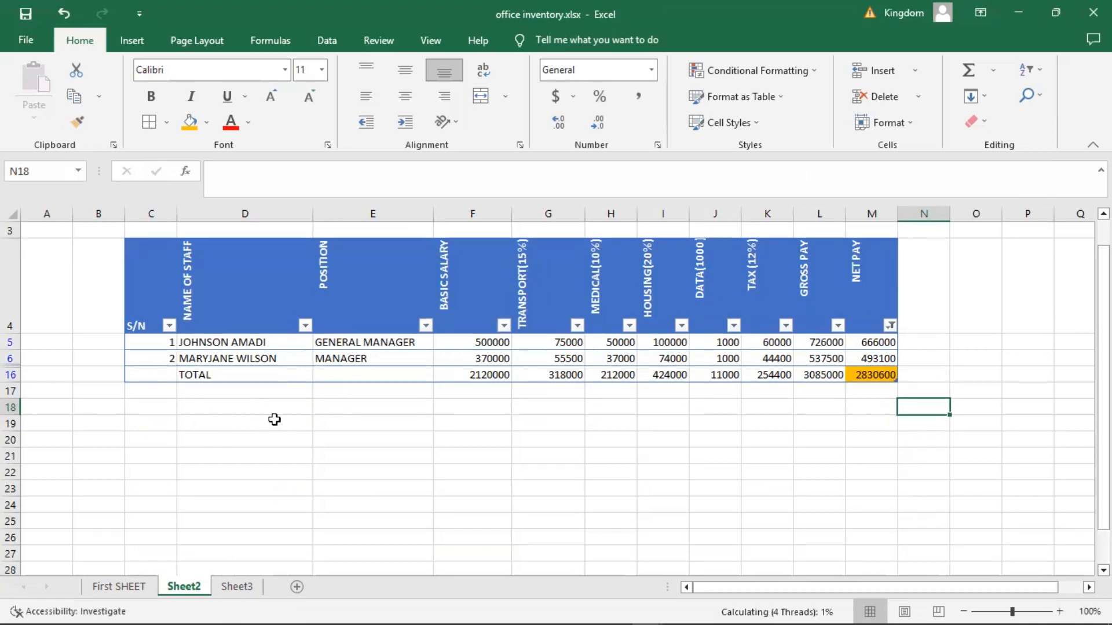
pyautogui.click(943, 405)
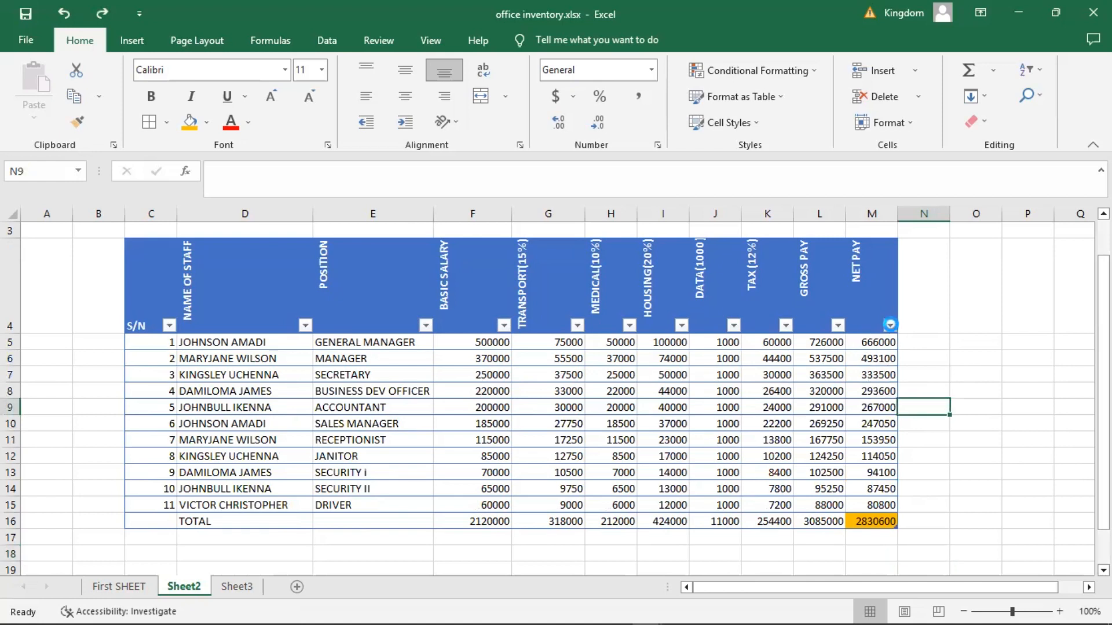
pyautogui.click(890, 325)
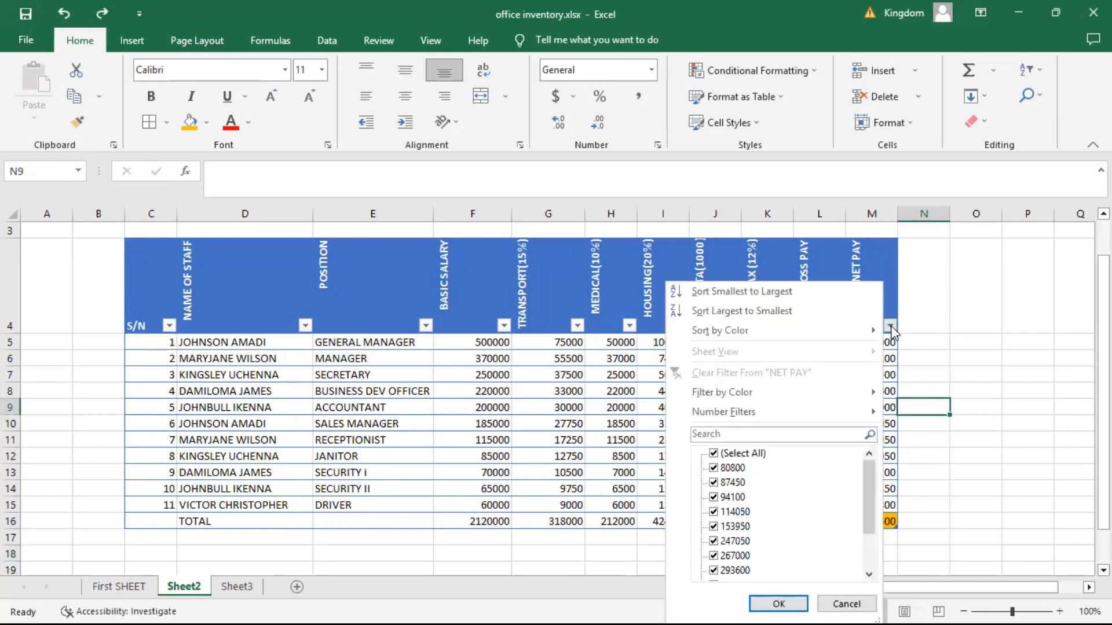
pyautogui.click(346, 347)
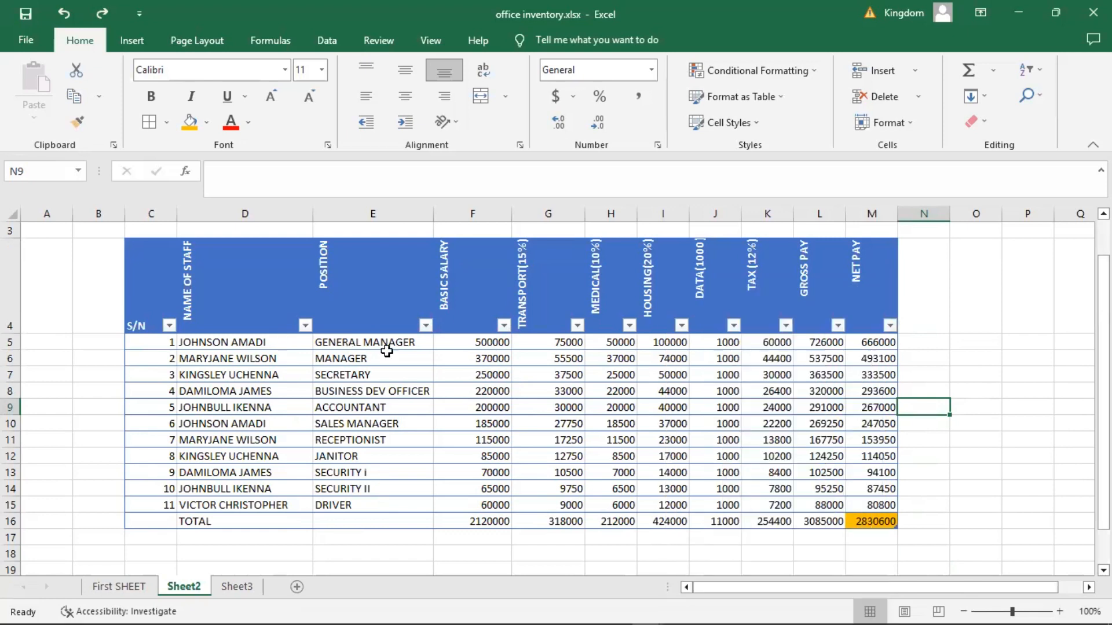
pyautogui.click(960, 318)
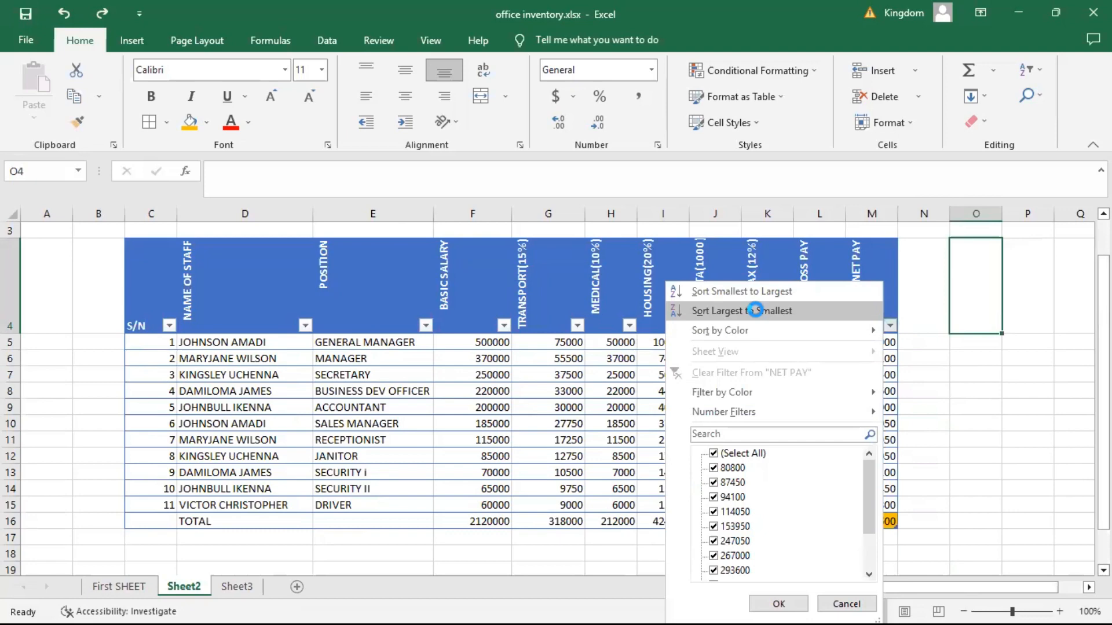
pyautogui.press('Return')
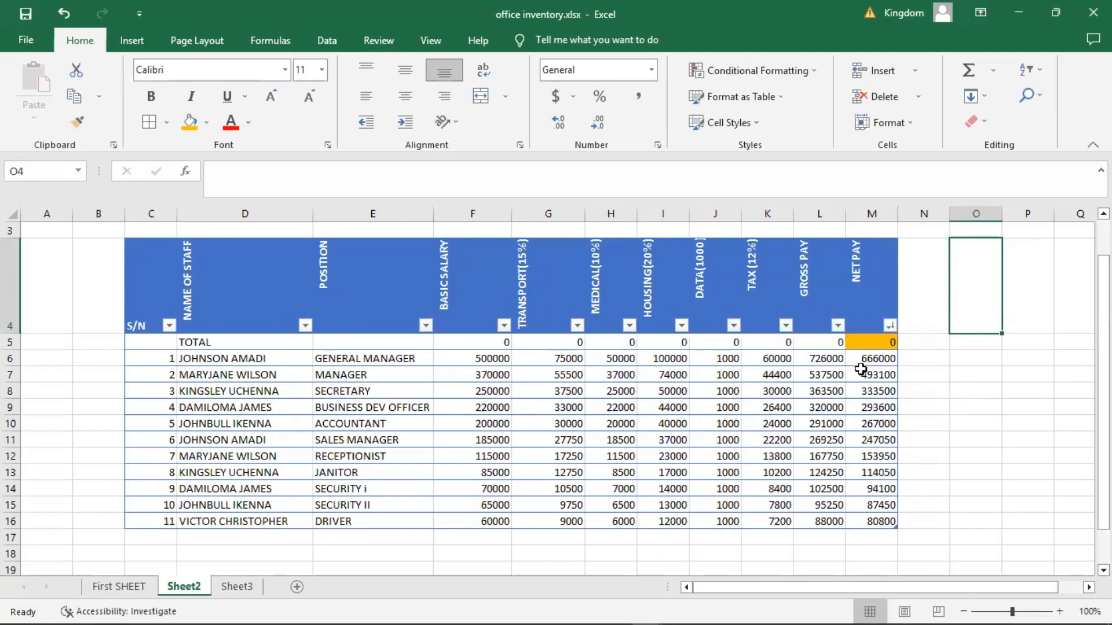
pyautogui.click(967, 420)
pyautogui.hotkey('ctrl', 'z')
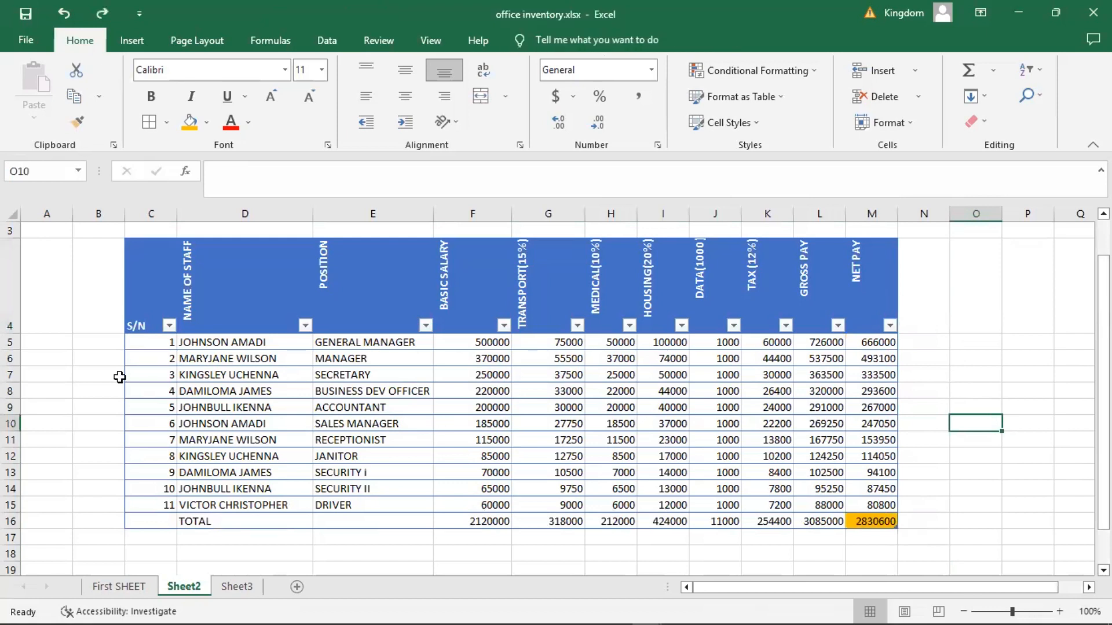
pyautogui.click(289, 469)
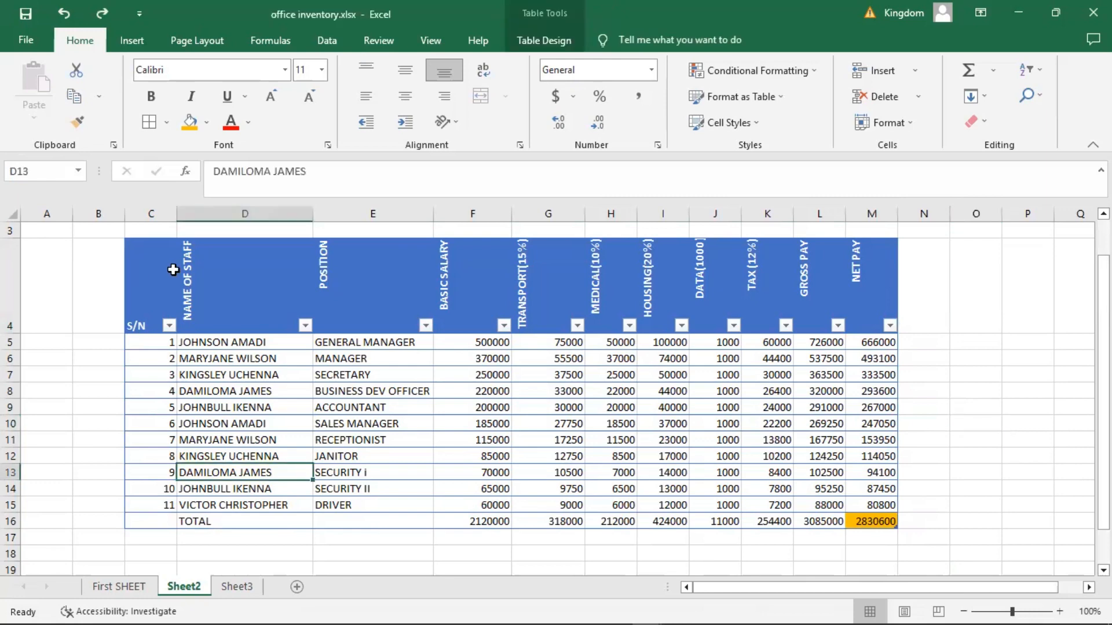
# Copy the payroll table from Sheet2 and paste it into Sheet3 at D2
pyautogui.moveTo(173, 270); pyautogui.dragTo(874, 519)
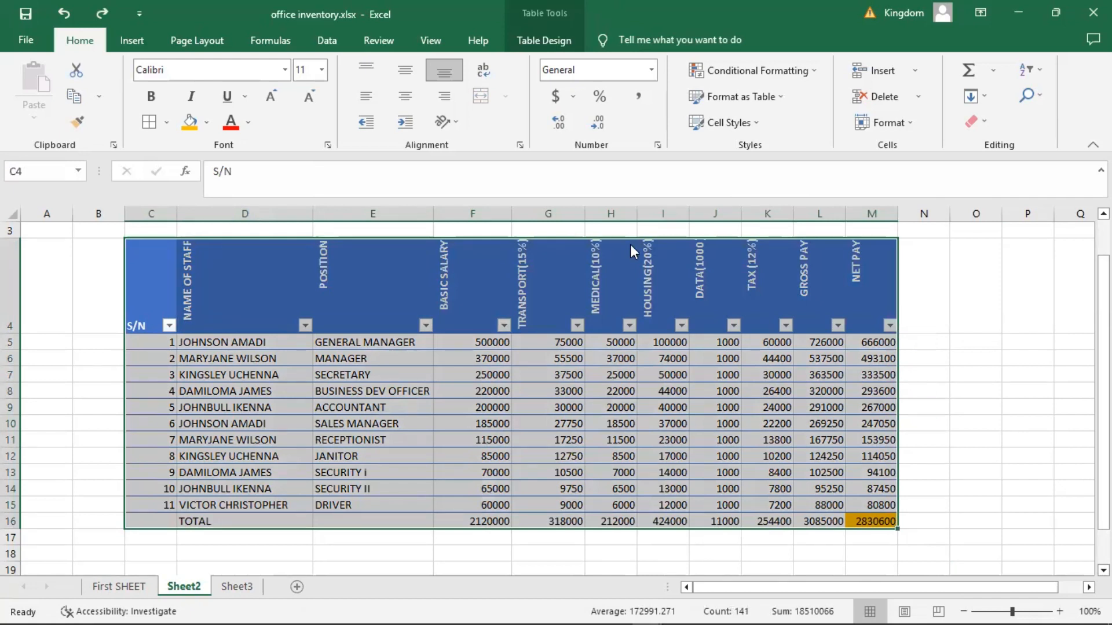
pyautogui.hotkey('ctrl', 'c')
pyautogui.click(239, 587)
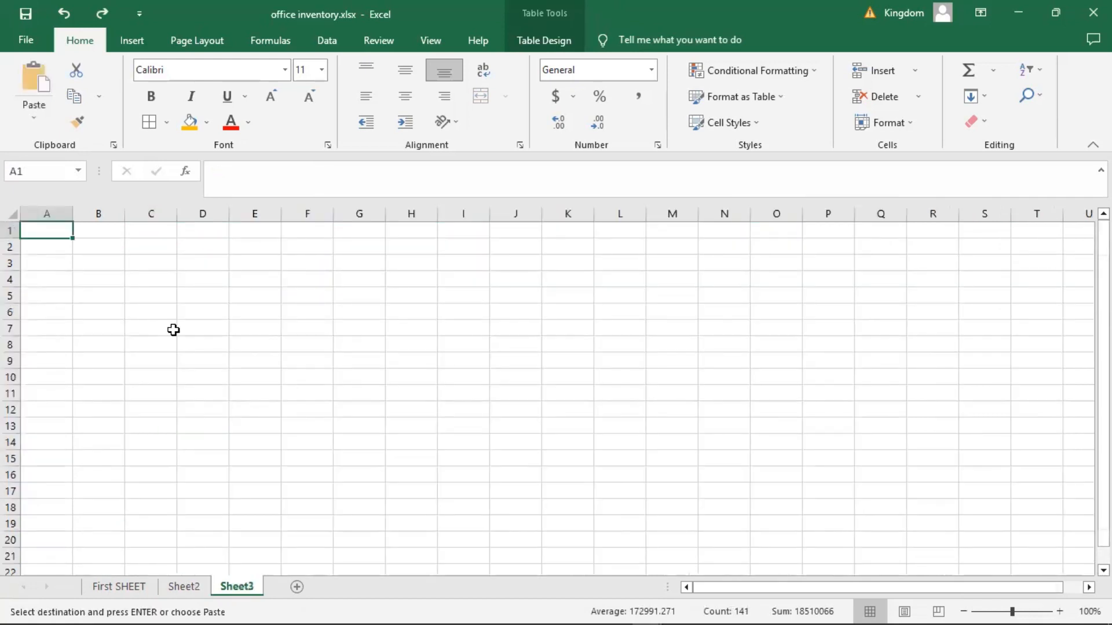
pyautogui.click(185, 250)
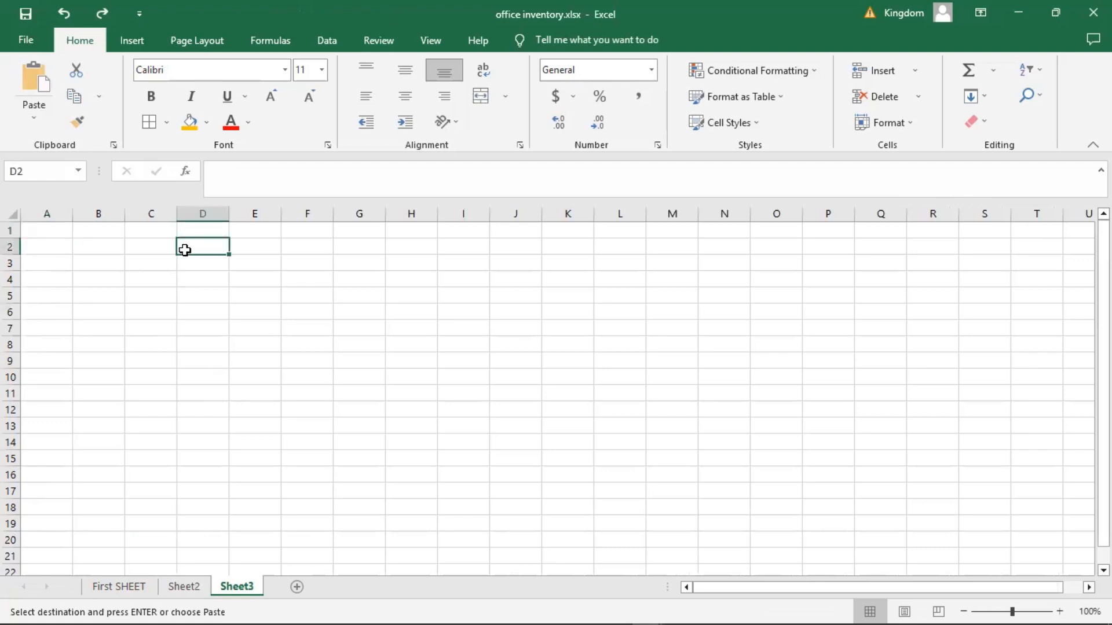
pyautogui.rightClick(188, 256)
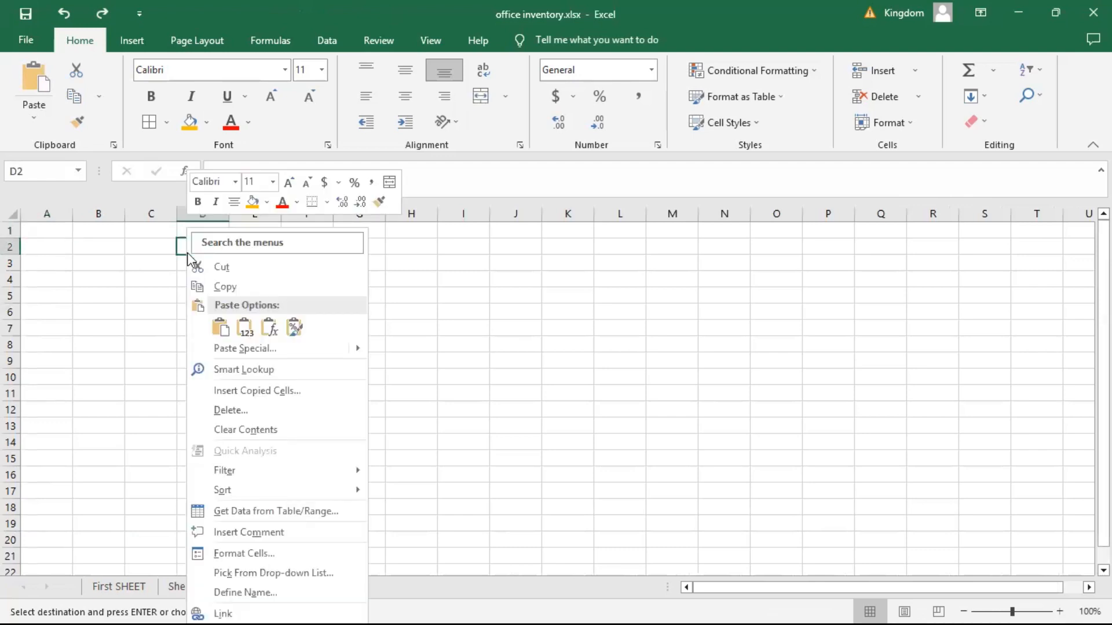
pyautogui.click(220, 327)
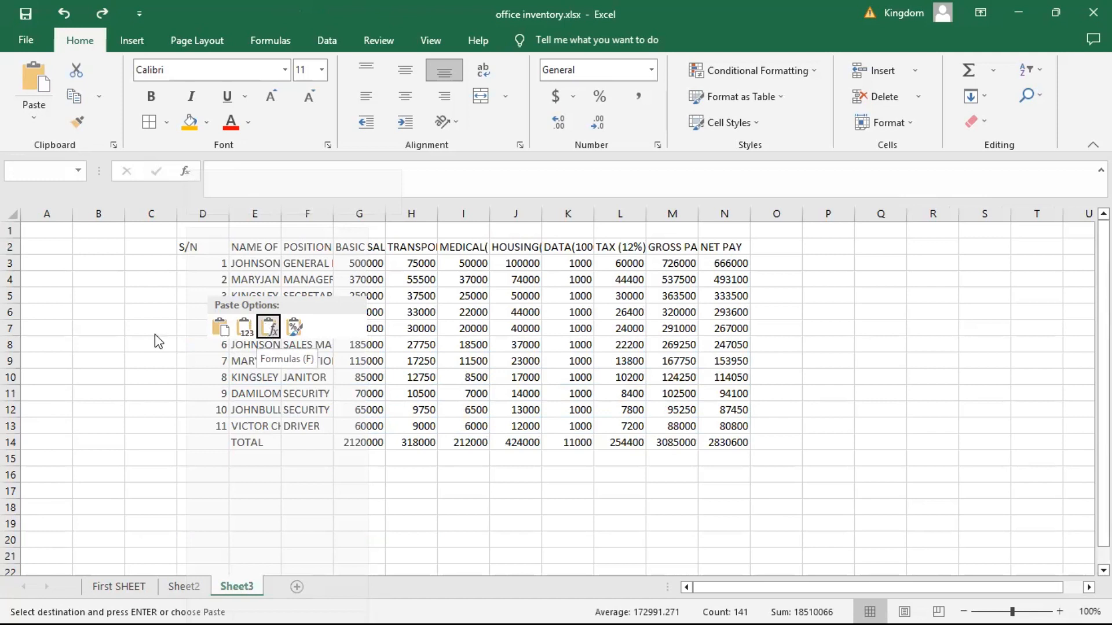
pyautogui.click(273, 334)
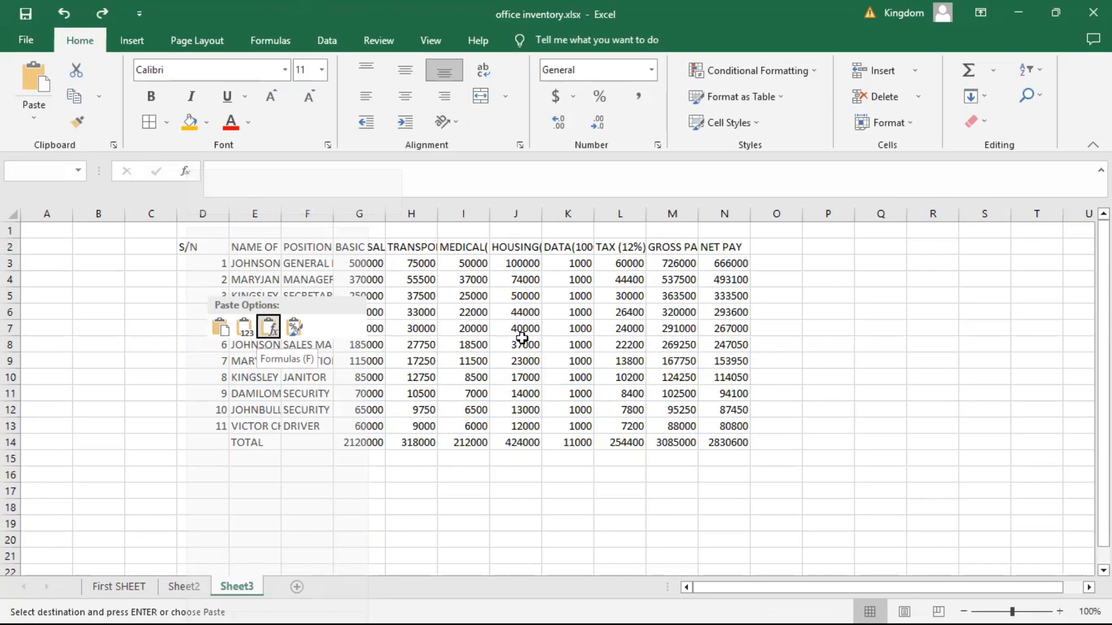
pyautogui.click(512, 338)
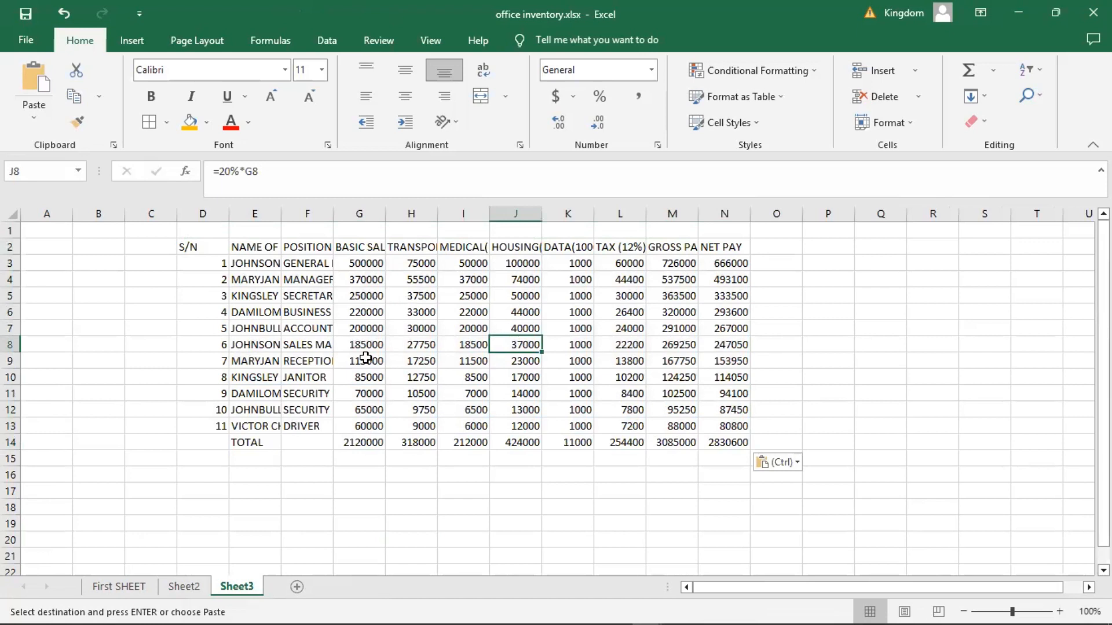
pyautogui.click(370, 330)
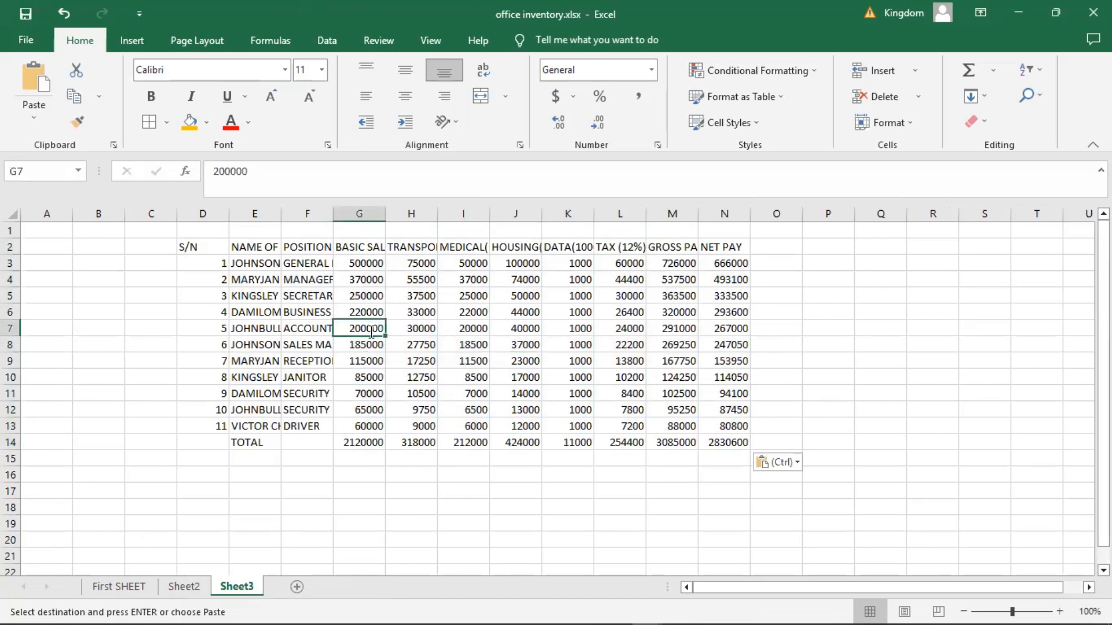
pyautogui.write('40000')
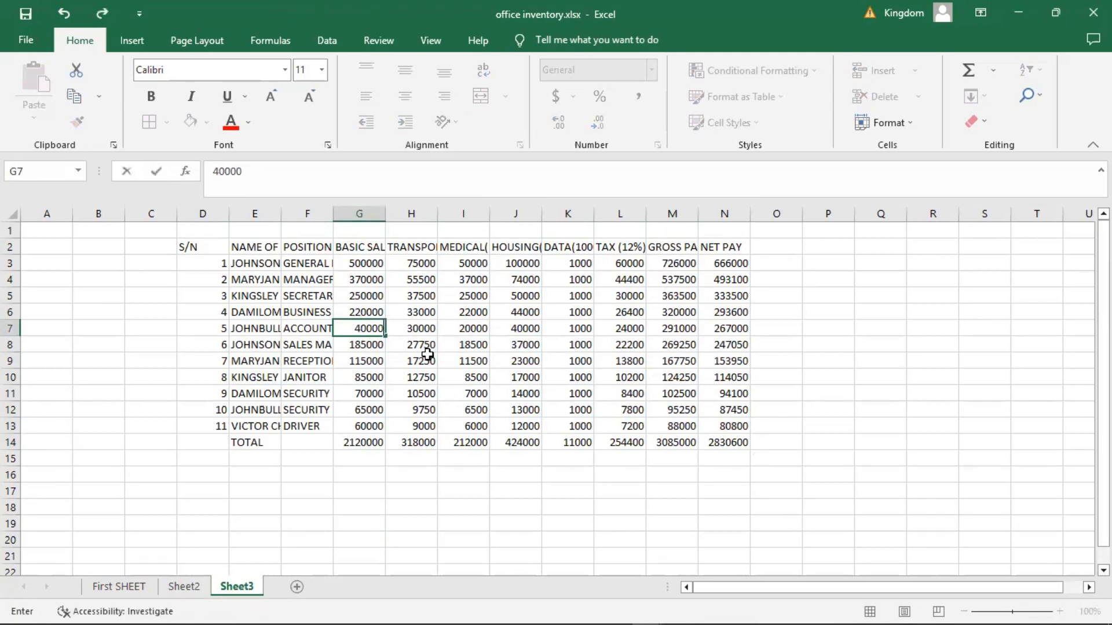
pyautogui.write('0')
pyautogui.press('Return')
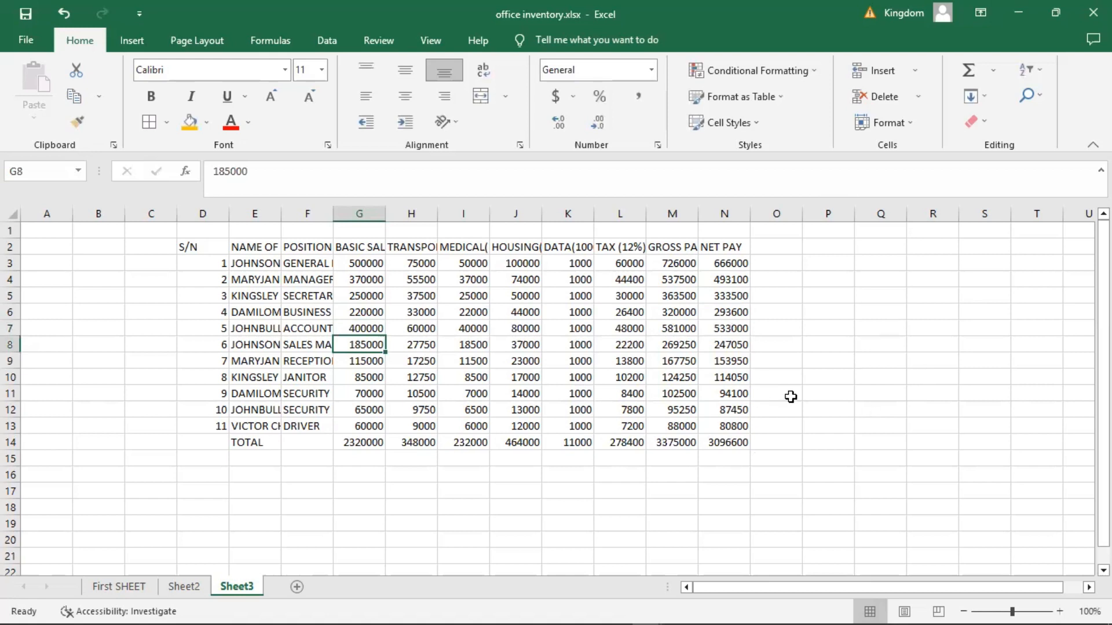
pyautogui.hotkey('ctrl', 'z')
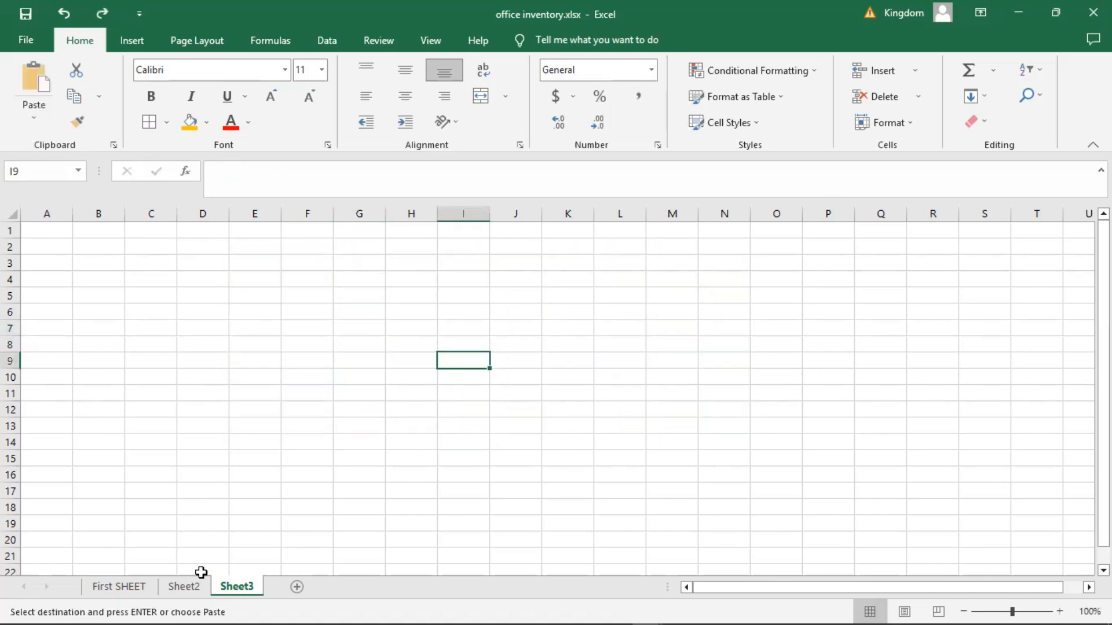
# Paste the copied payroll table into Sheet3 at D3 with Ctrl+V
pyautogui.click(185, 588)
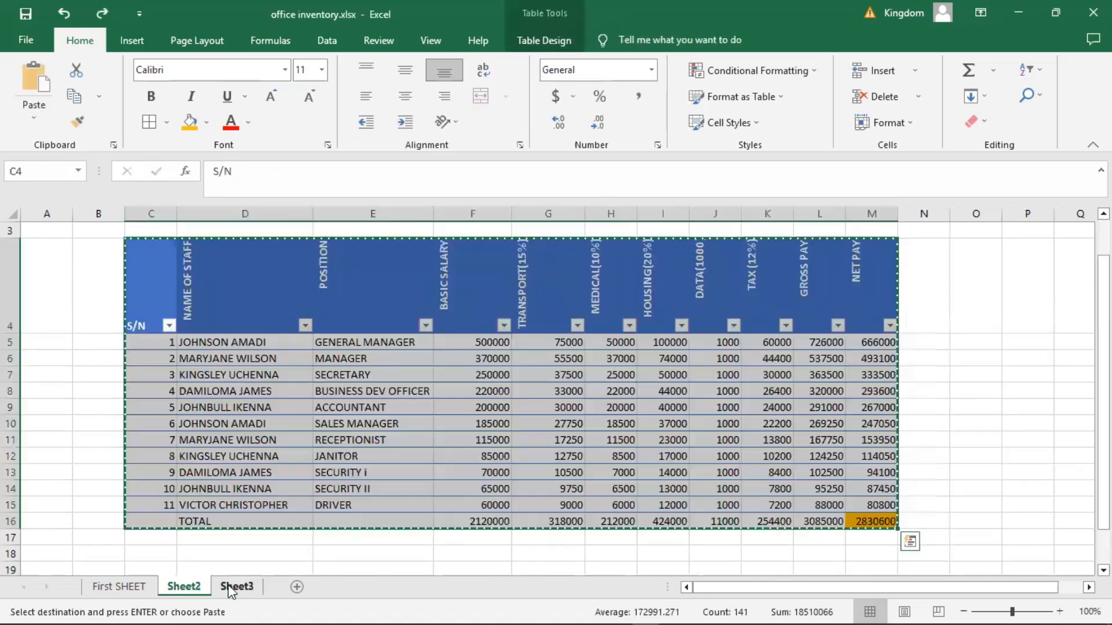
pyautogui.click(231, 589)
pyautogui.click(194, 263)
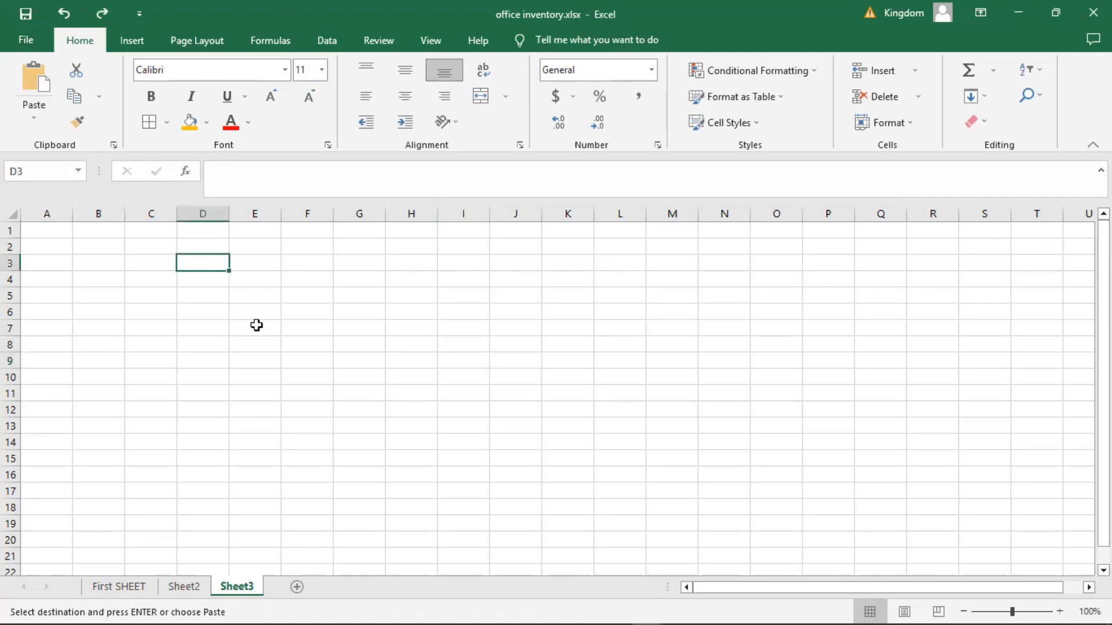
pyautogui.hotkey('ctrl', 'v')
pyautogui.click(510, 358)
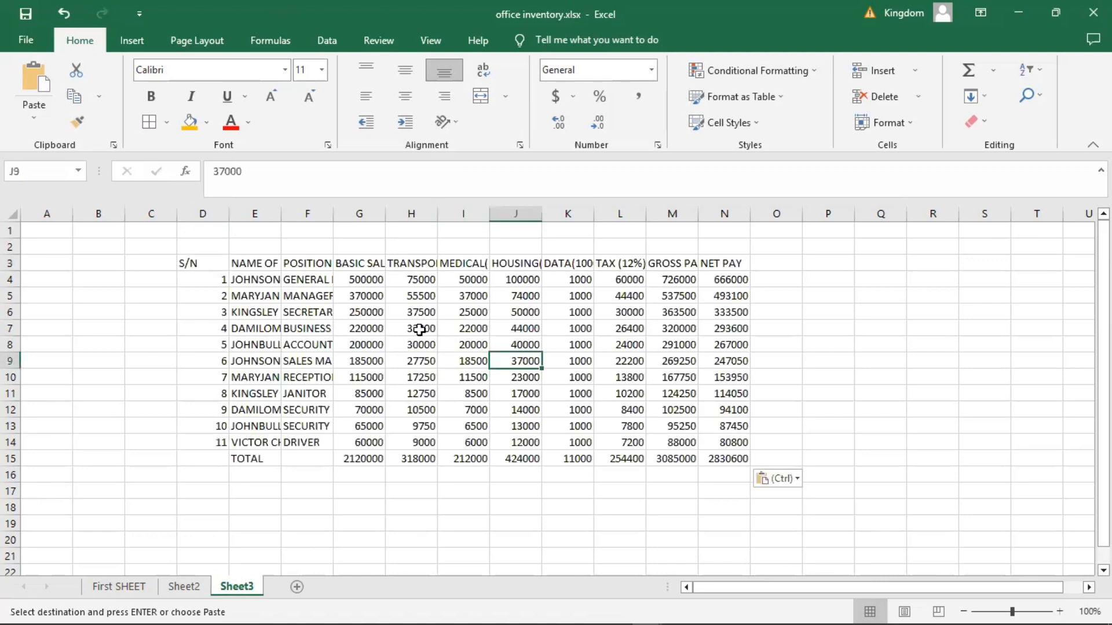
# Check the pasted TRANSPORT, TAX and NET PAY values, then undo the paste
pyautogui.click(417, 327)
pyautogui.press('Down')
pyautogui.press('Down')
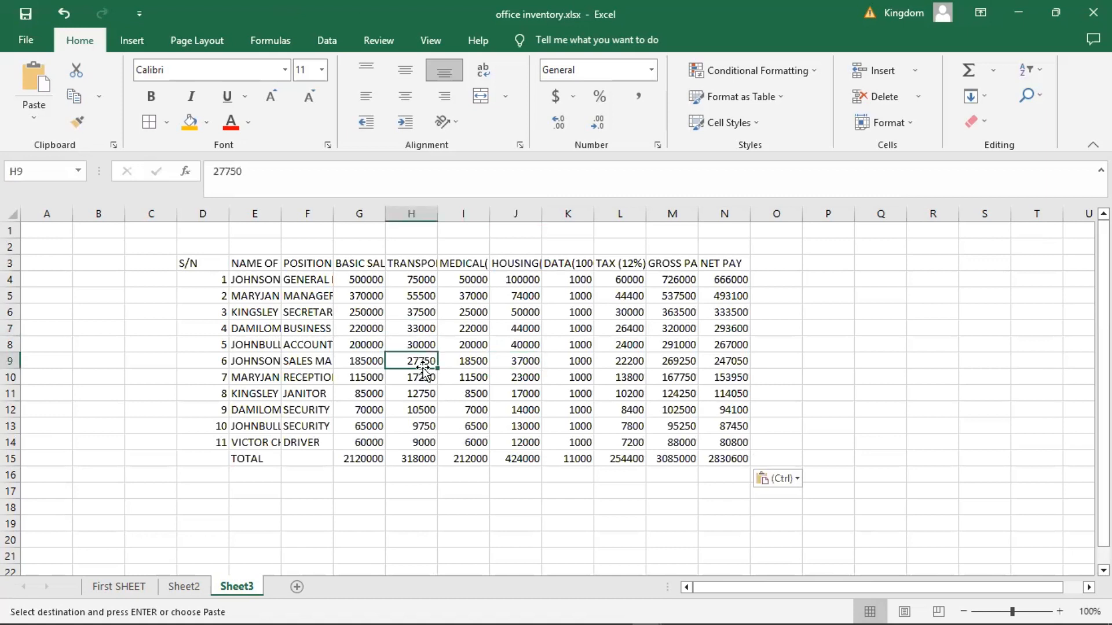
pyautogui.press('Down')
pyautogui.click(420, 299)
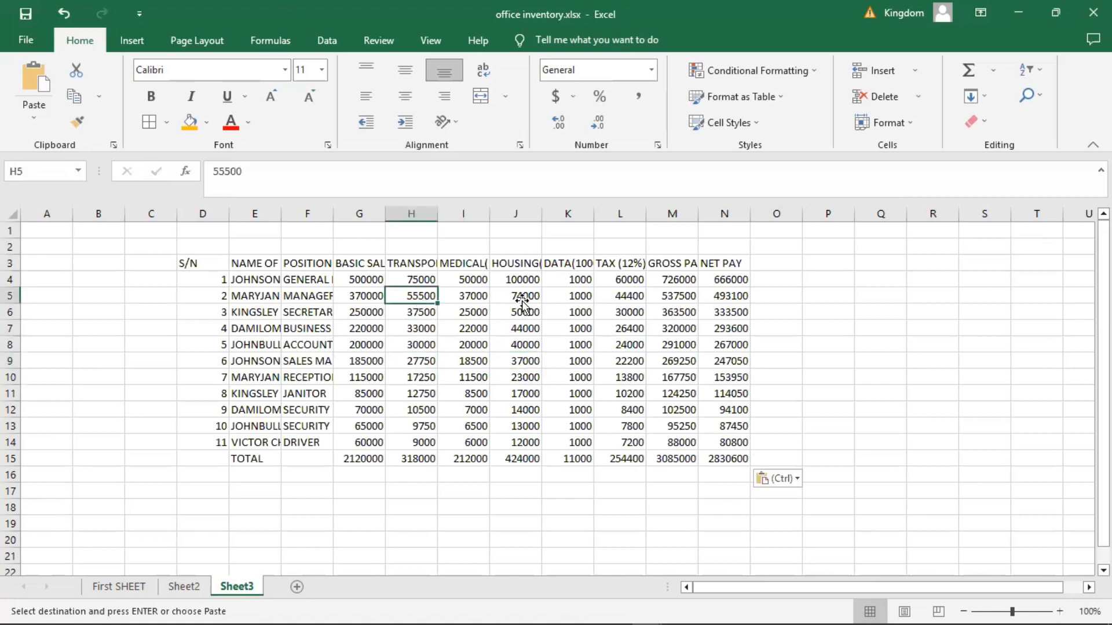
pyautogui.press('Right')
pyautogui.press('Right')
pyautogui.click(603, 332)
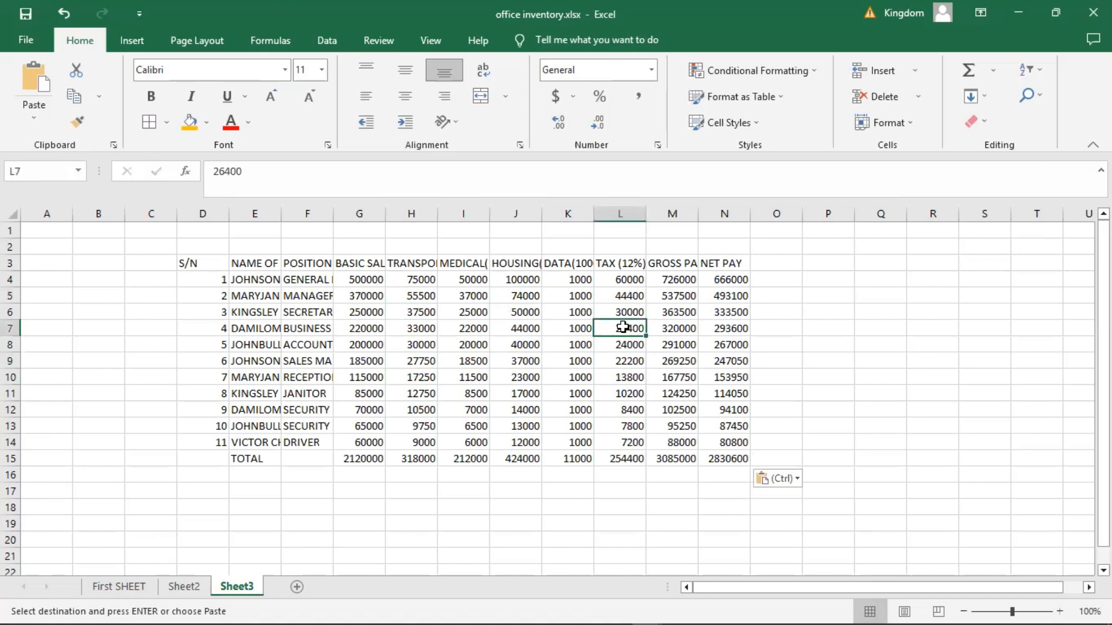
pyautogui.click(772, 299)
pyautogui.click(730, 328)
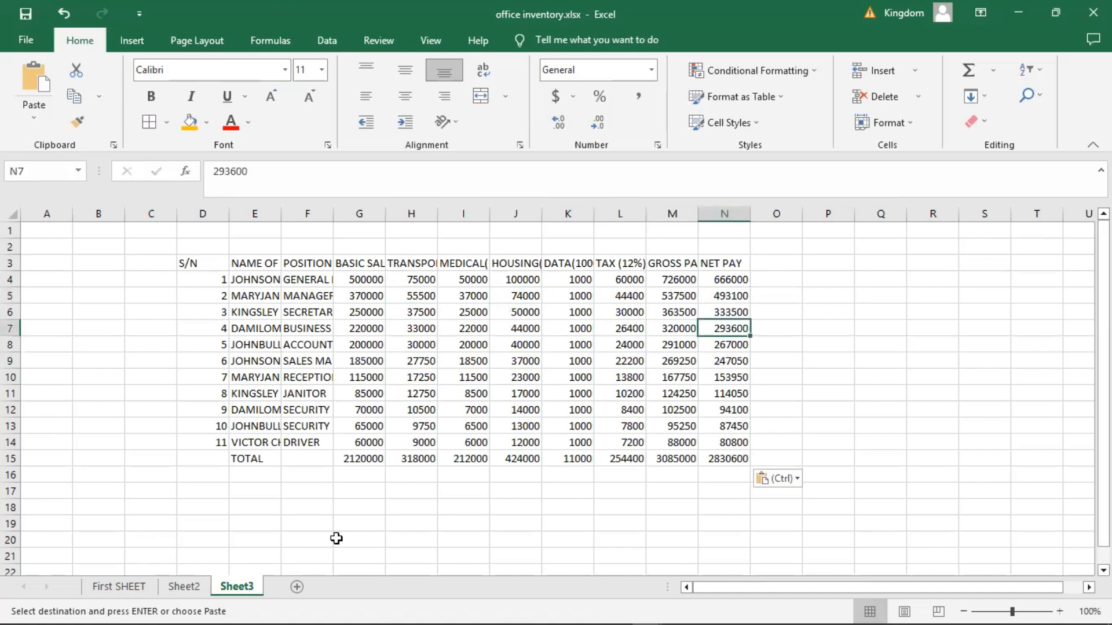
pyautogui.click(865, 356)
pyautogui.hotkey('ctrl', 'z')
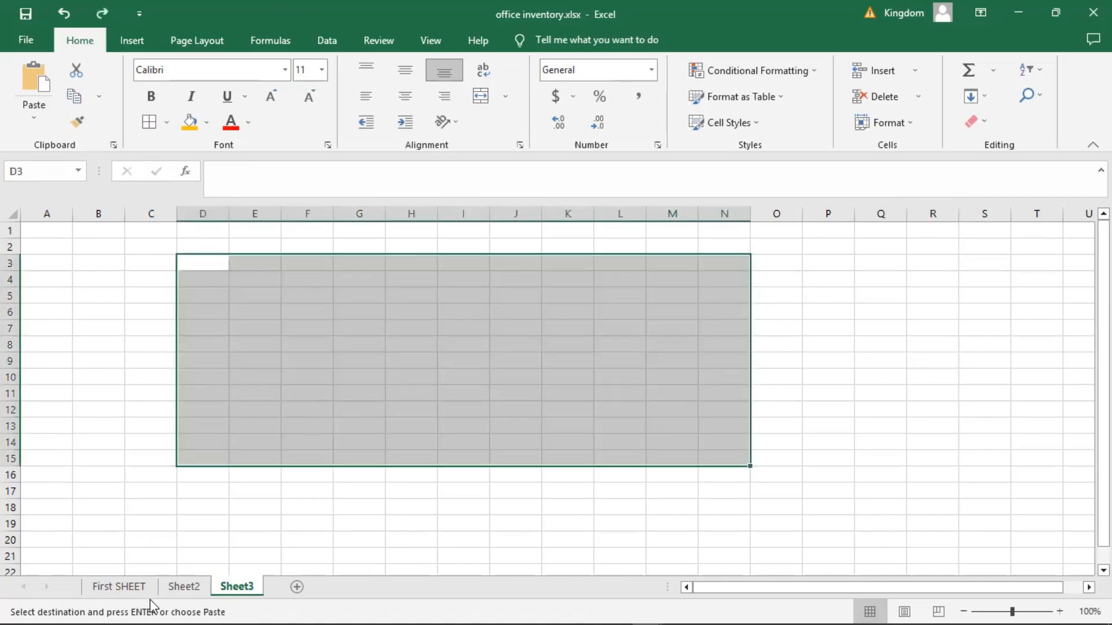
pyautogui.hotkey('ctrl', 'z')
# Paste the payroll table onto Sheet3 at D3 using the Formulas paste option
pyautogui.click(180, 590)
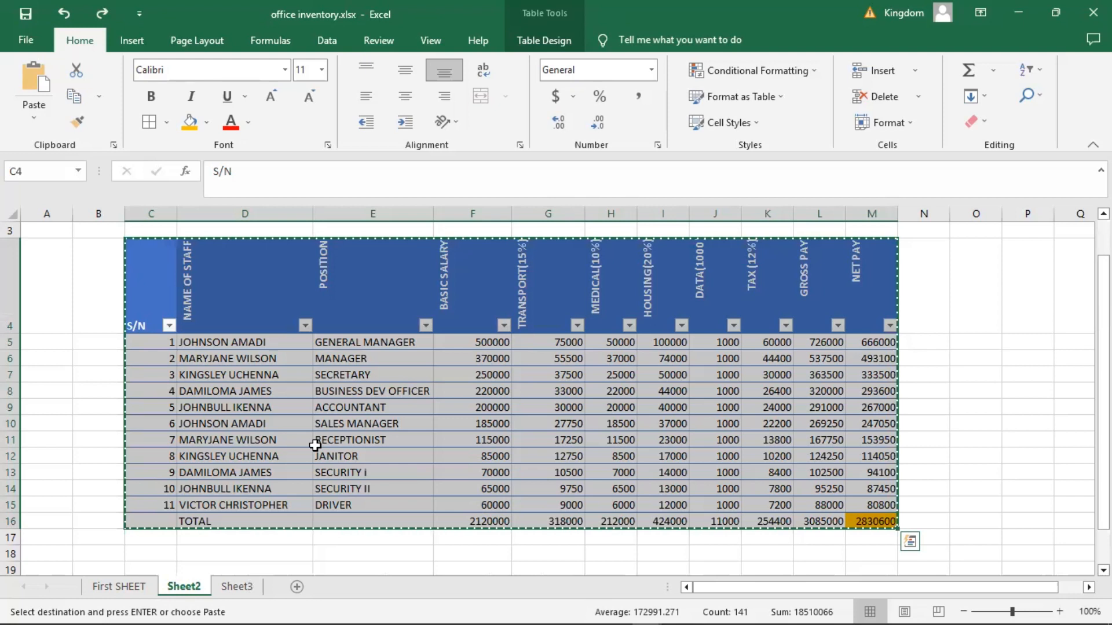
pyautogui.click(239, 592)
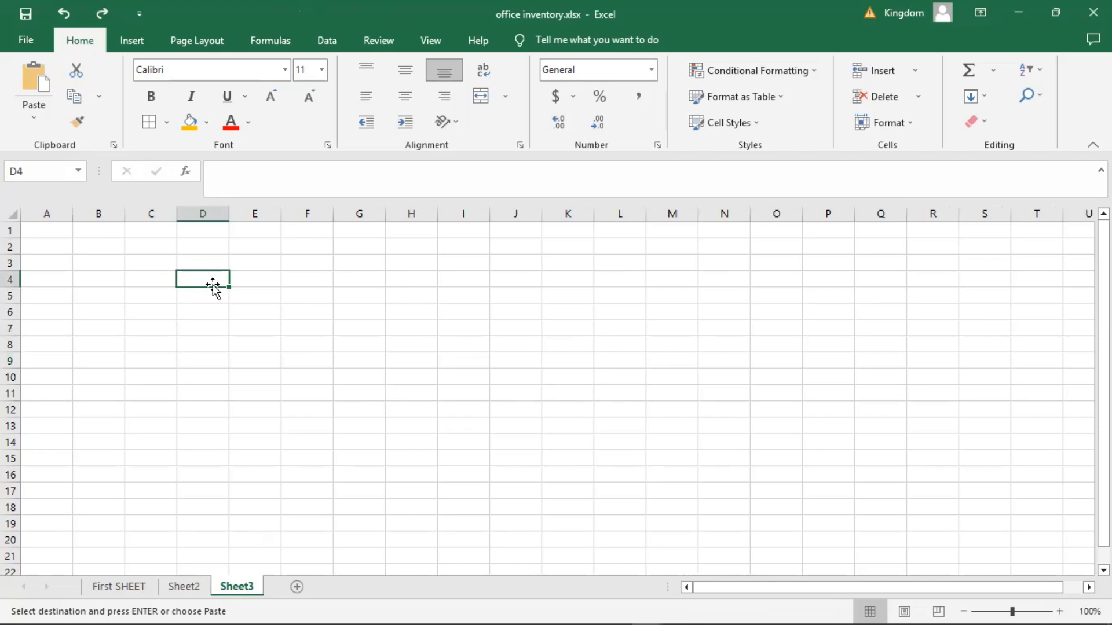
pyautogui.click(195, 586)
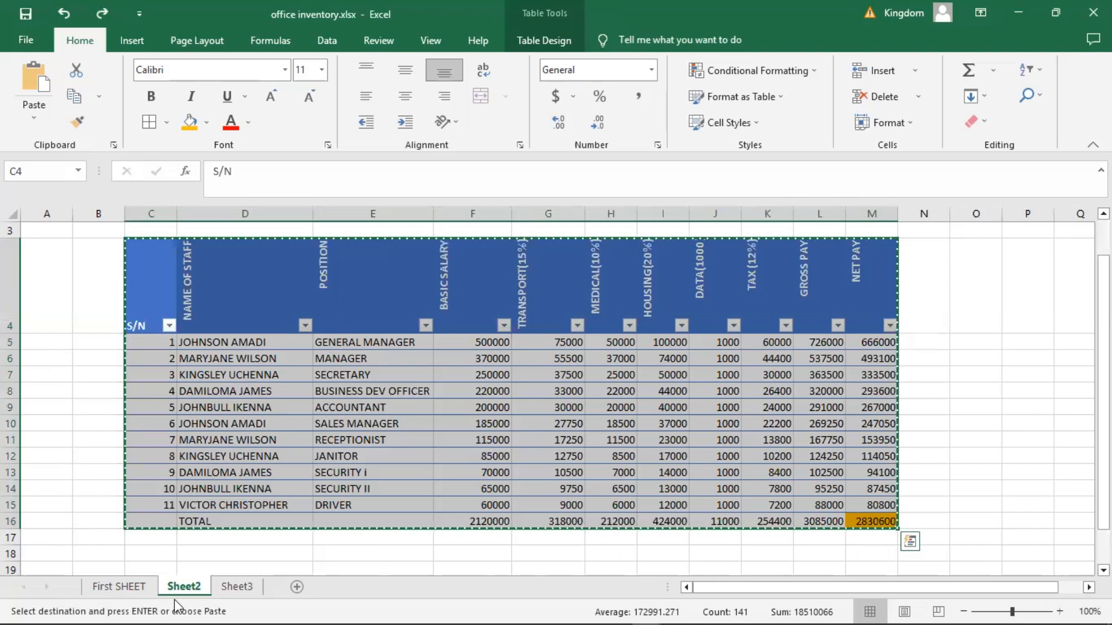
pyautogui.click(239, 584)
pyautogui.click(199, 260)
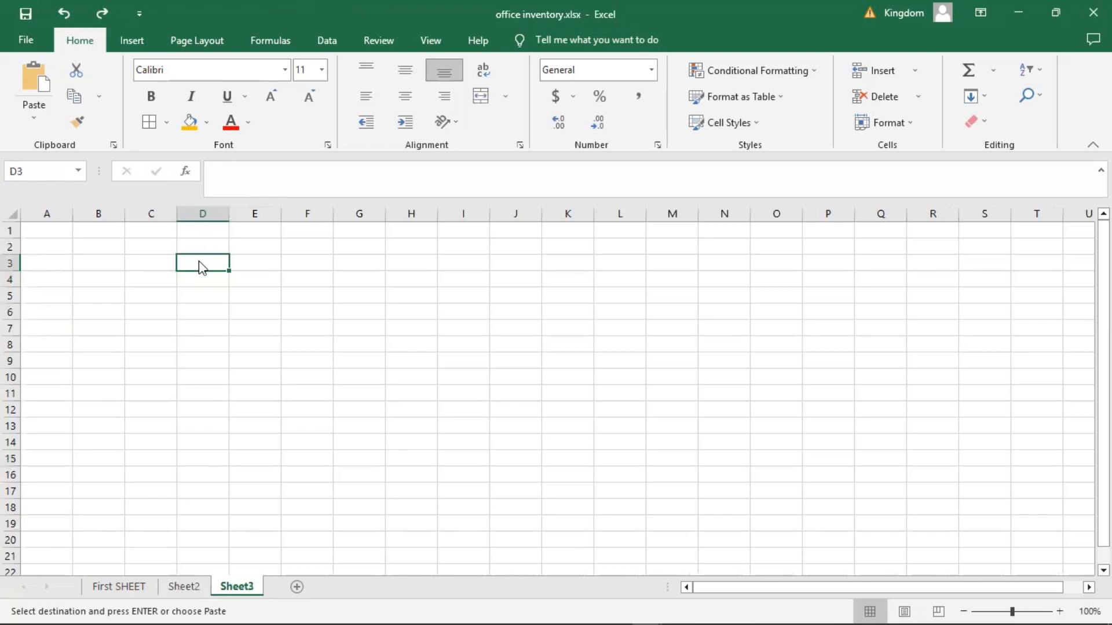
pyautogui.rightClick(199, 264)
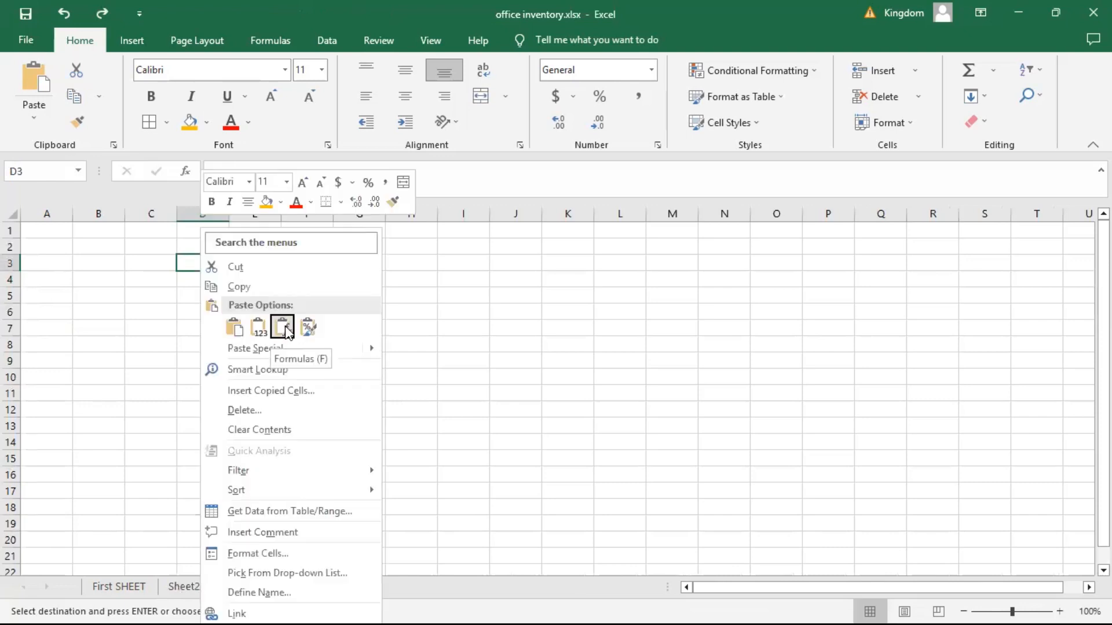
pyautogui.click(283, 327)
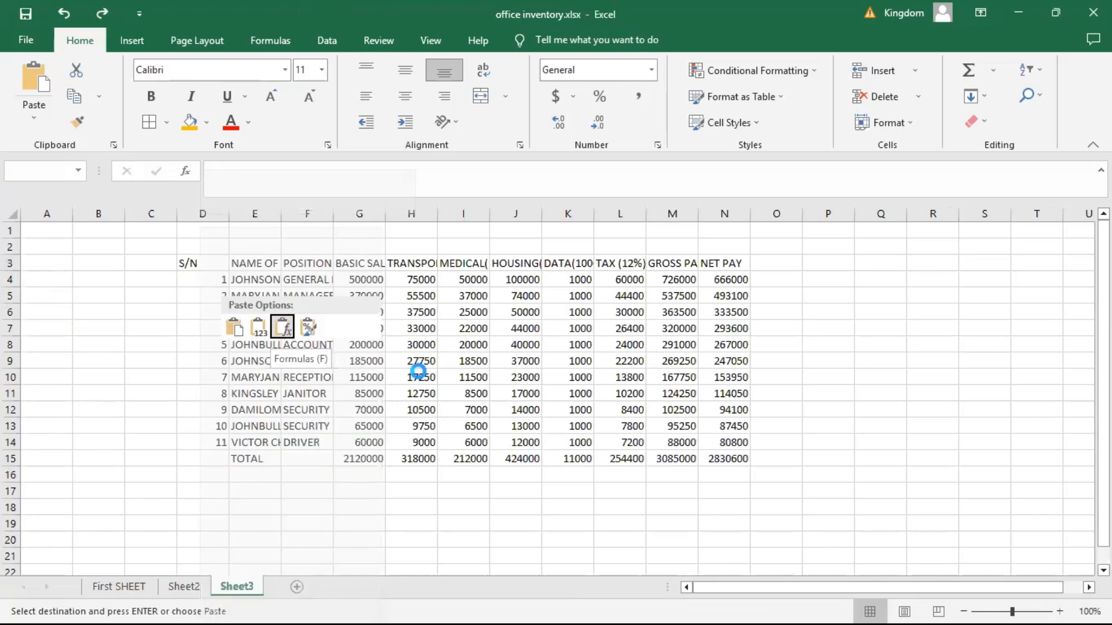
pyautogui.click(411, 360)
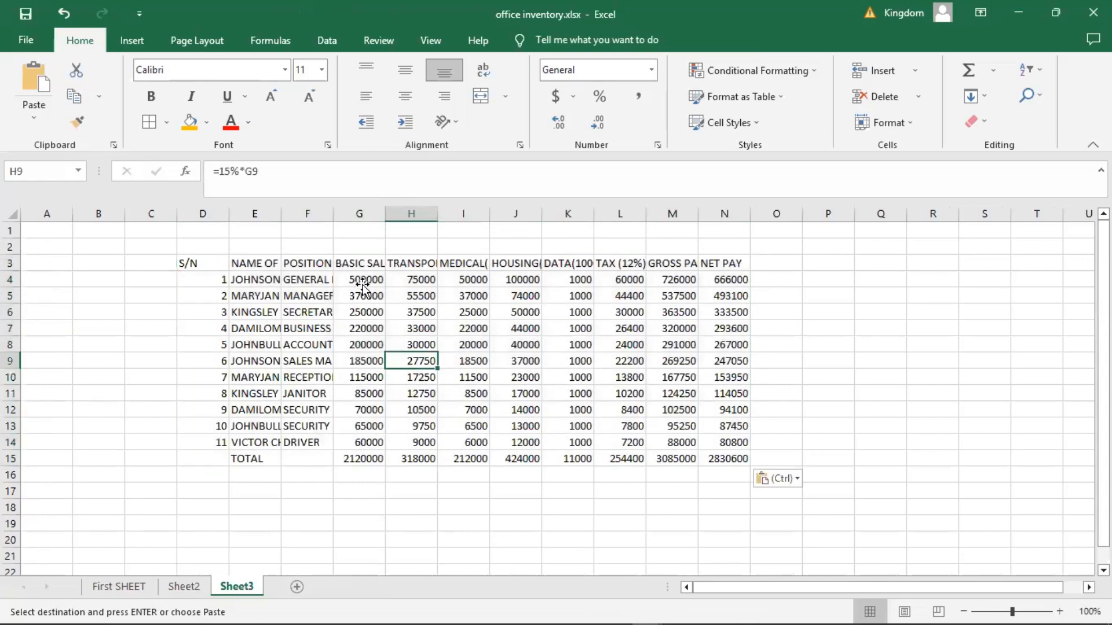
# Change the first staff member's basic salary in G4 to 700000
pyautogui.click(362, 282)
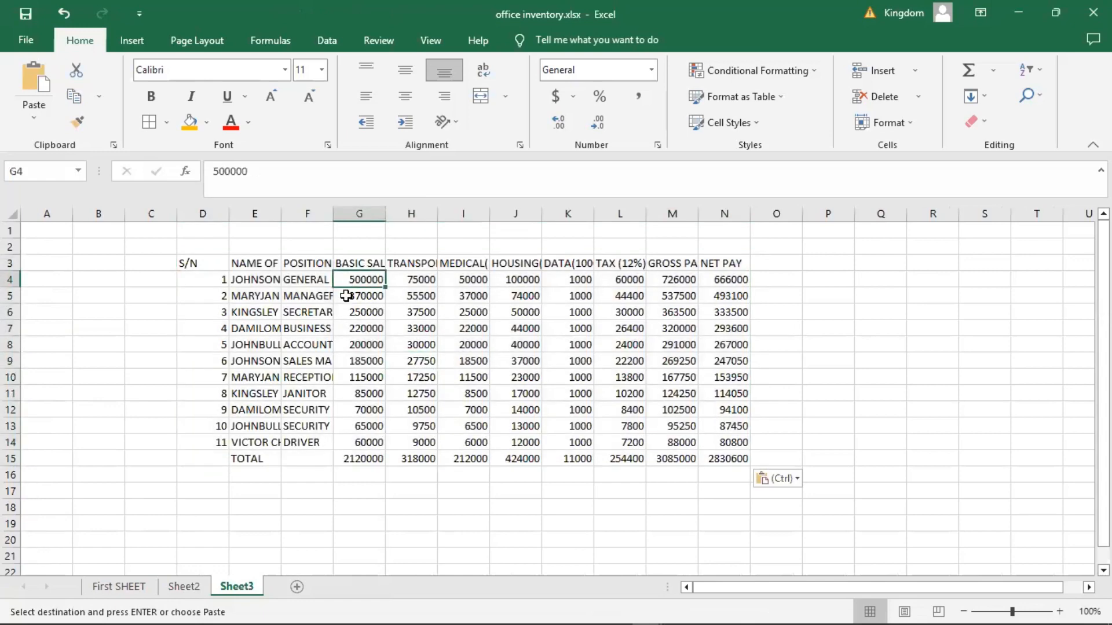
pyautogui.write('7')
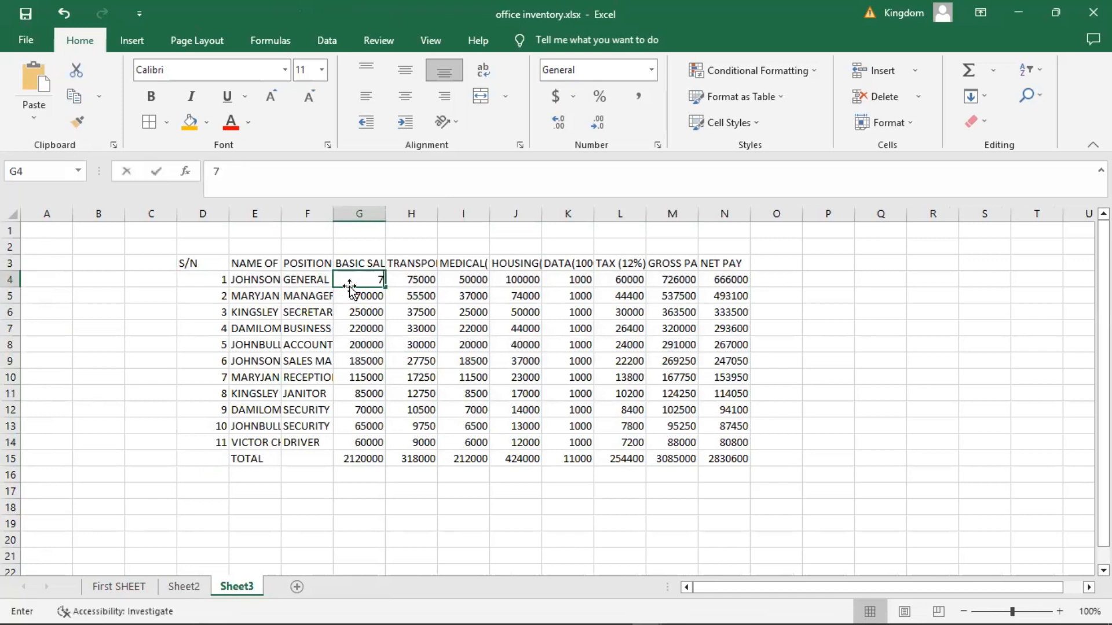
pyautogui.write('00000')
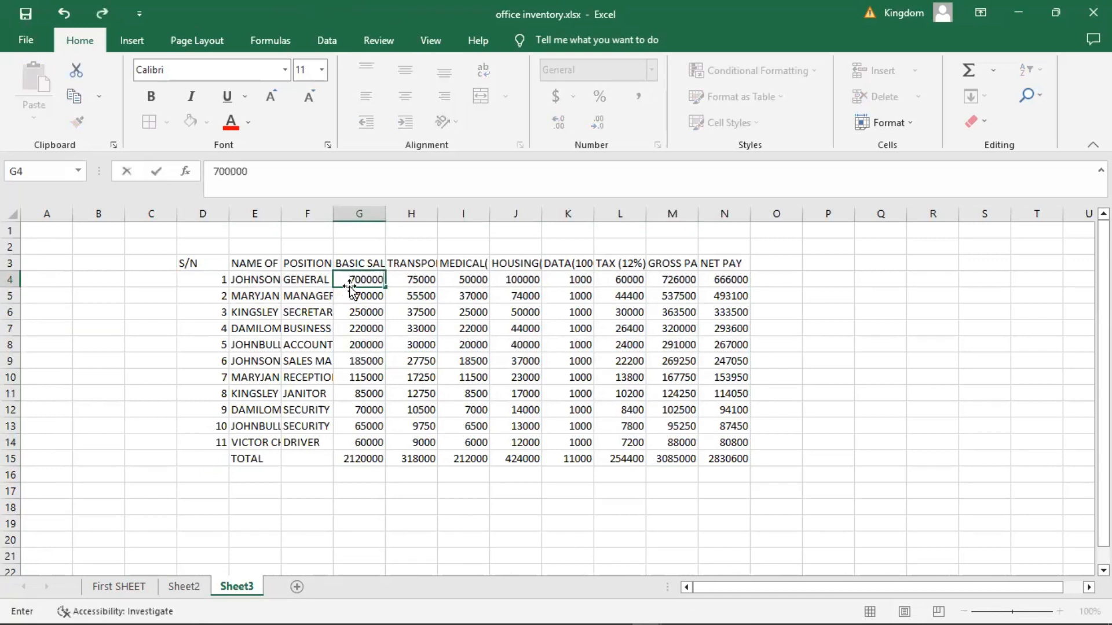
pyautogui.press('Return')
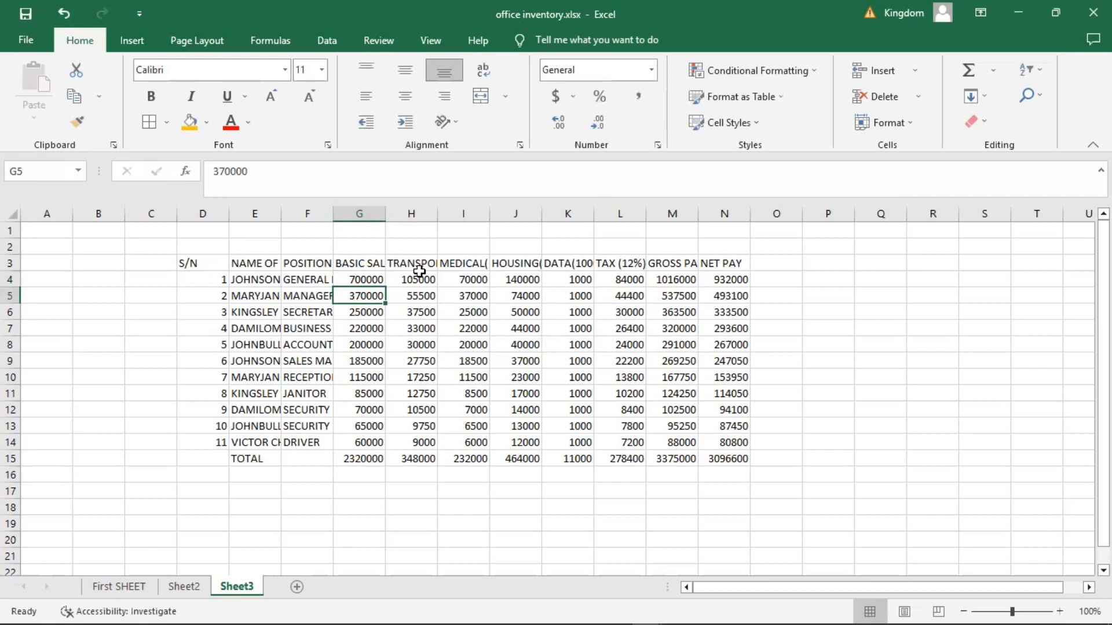
pyautogui.click(364, 278)
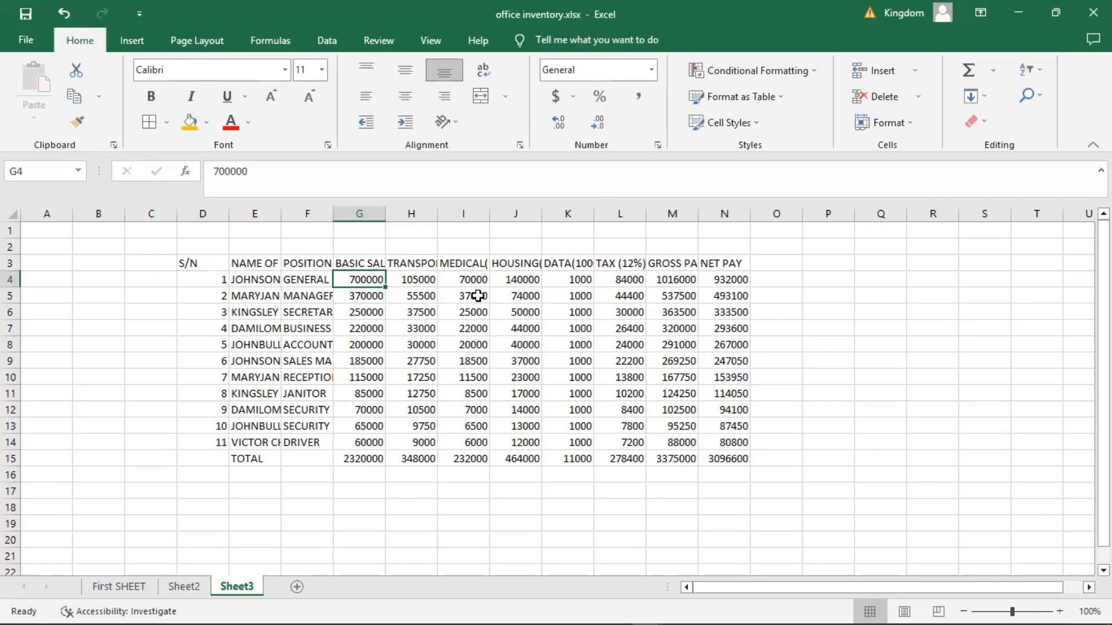
# Give Sheet3's NET PAY total 3096600 in N15 an orange fill
pyautogui.click(722, 460)
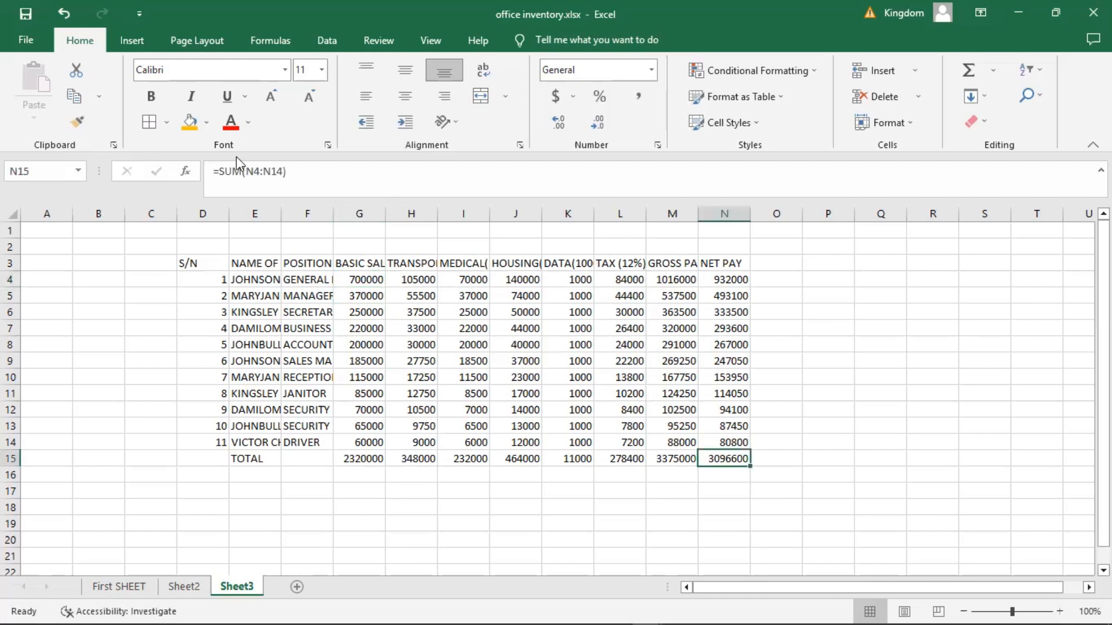
pyautogui.click(189, 122)
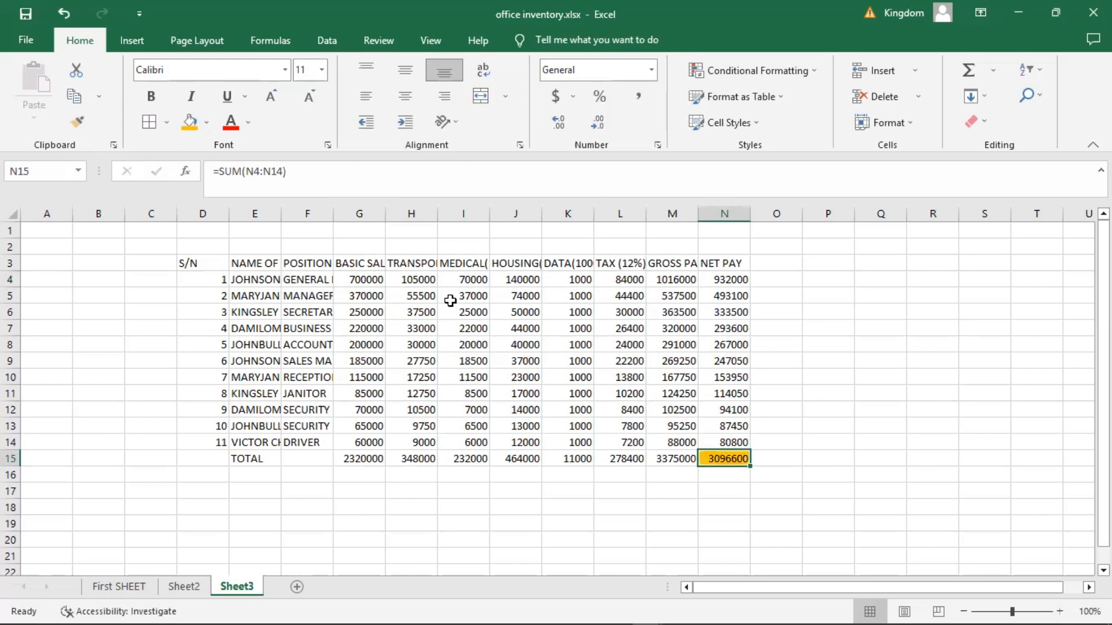
pyautogui.press('Right')
pyautogui.press('Right')
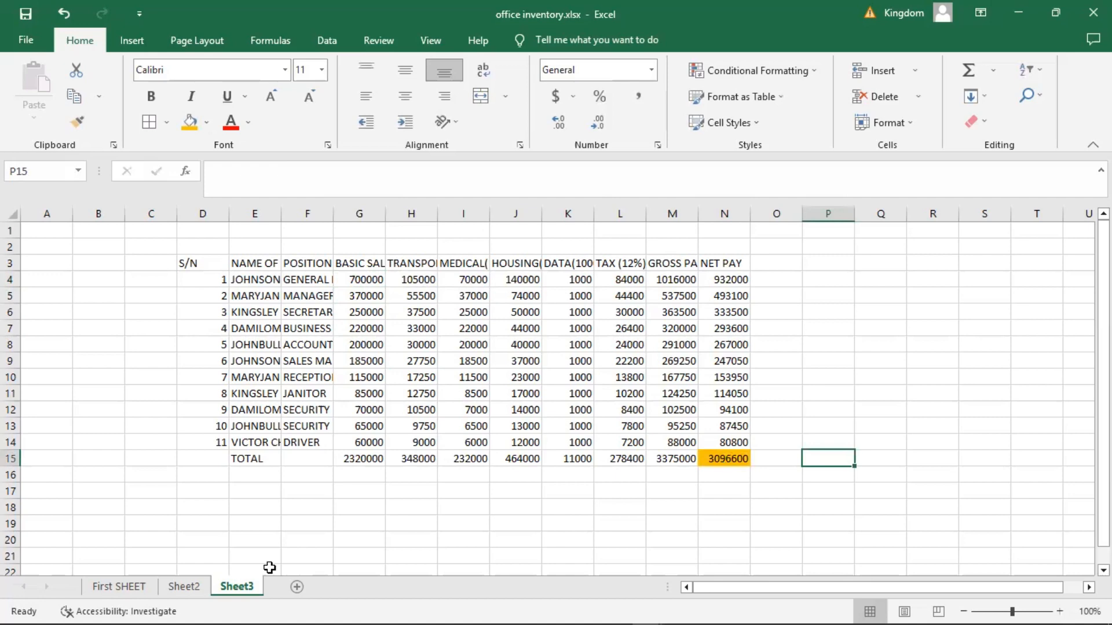
# Inspect the G10 basic salary and I8 MEDICAL formula on Sheet3, then return to Sheet2
pyautogui.hotkey('ctrl', 'pageup')
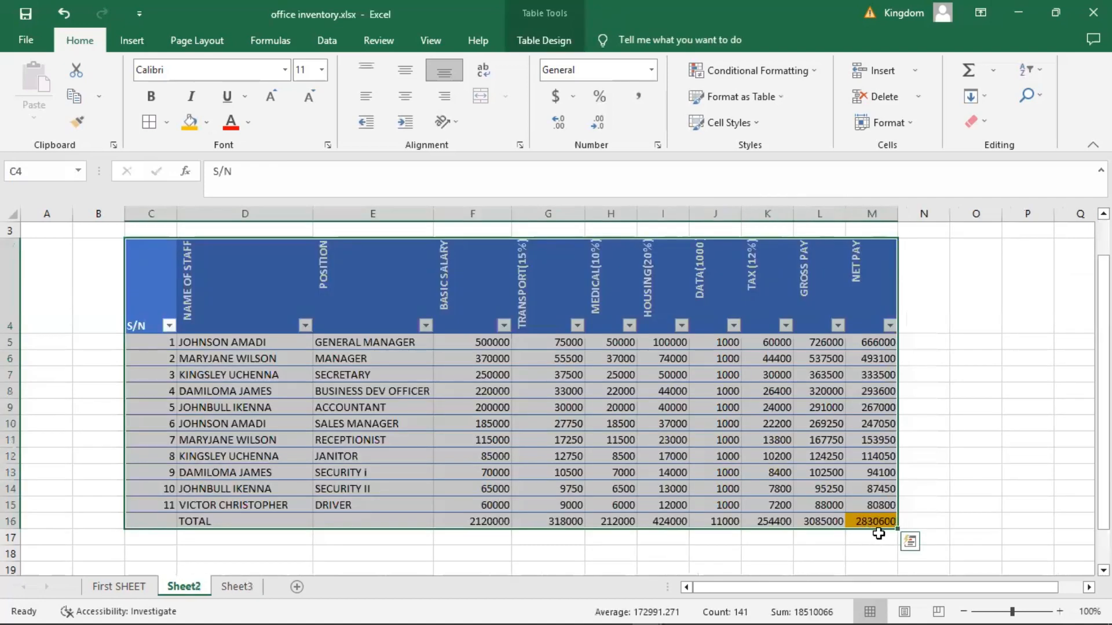
pyautogui.click(237, 586)
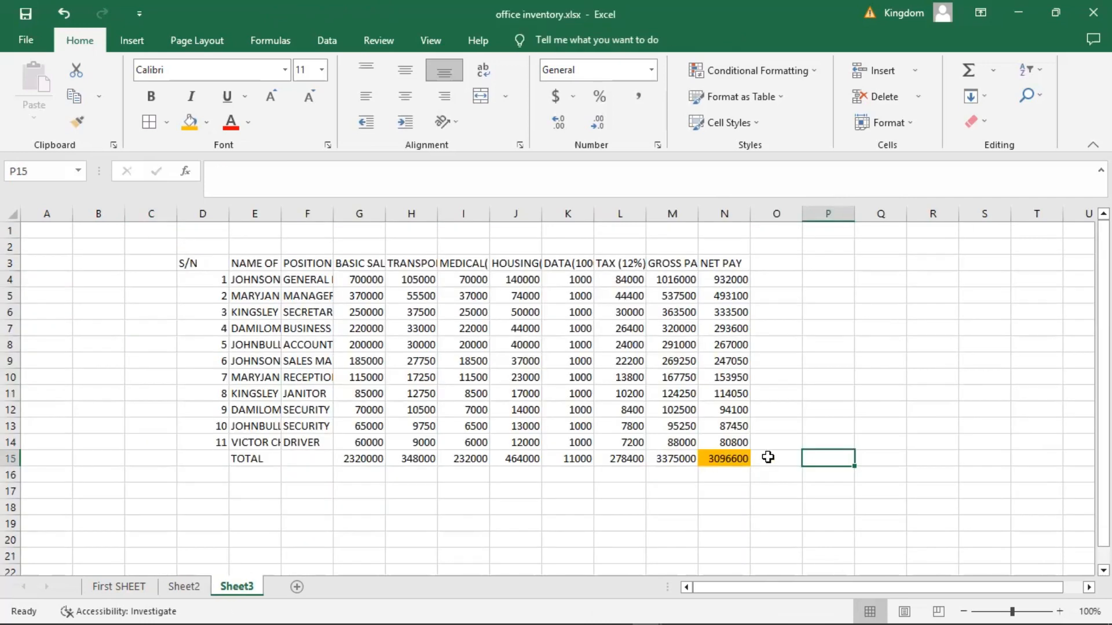
pyautogui.click(797, 443)
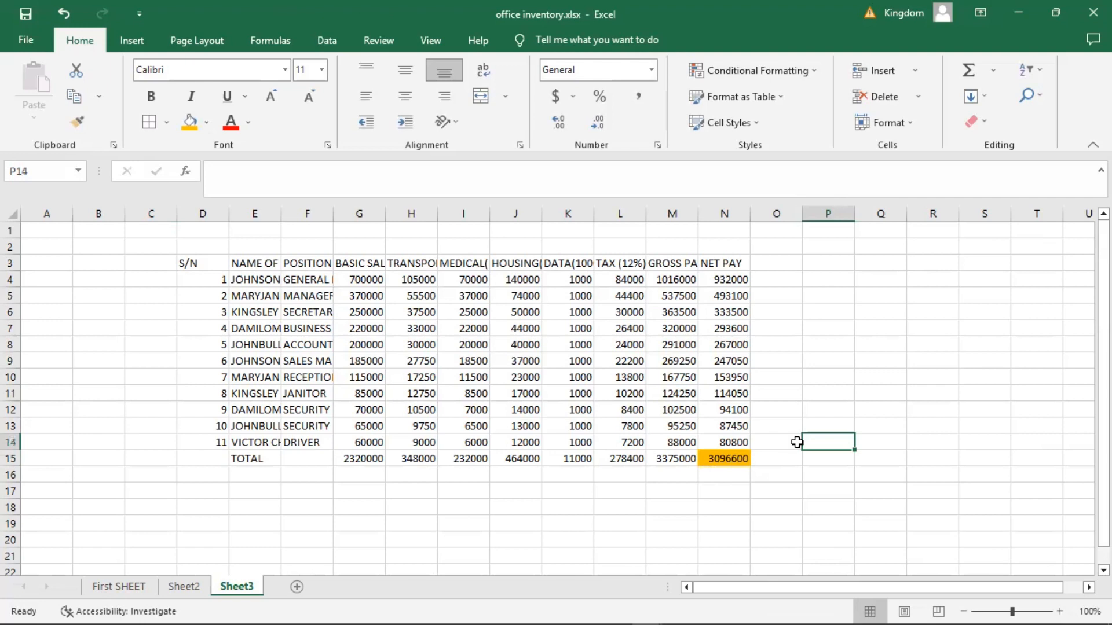
pyautogui.click(362, 375)
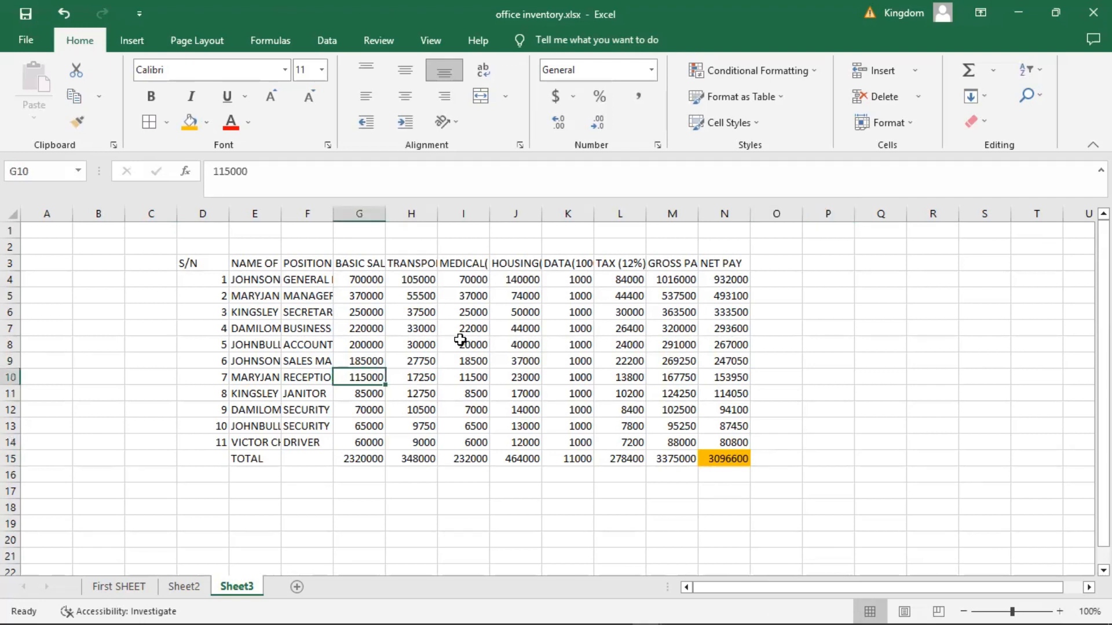
pyautogui.click(479, 346)
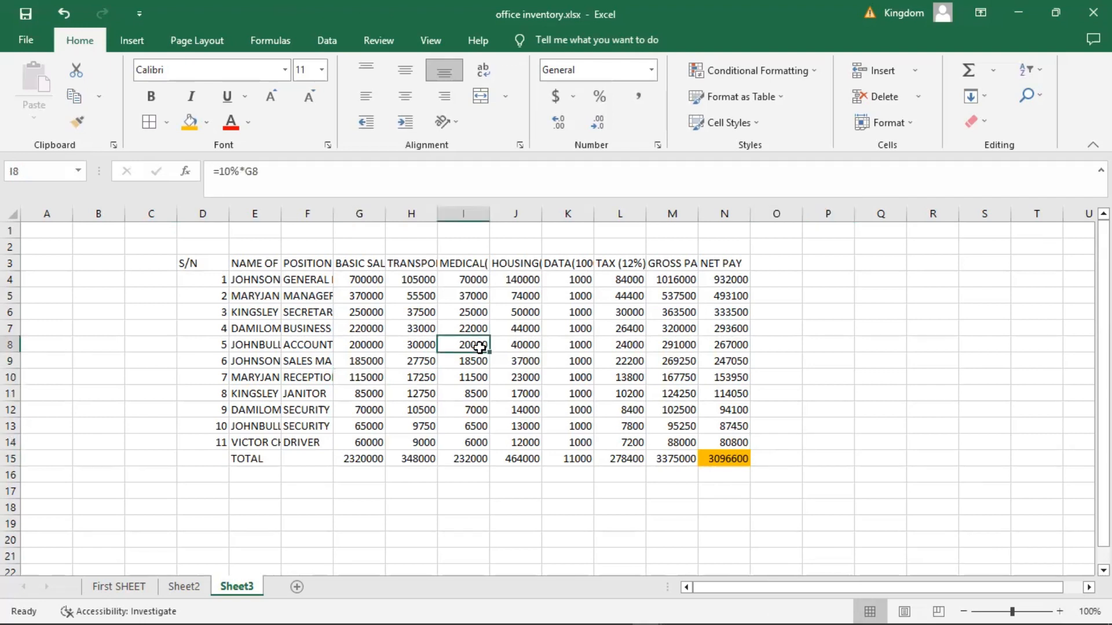
pyautogui.click(181, 587)
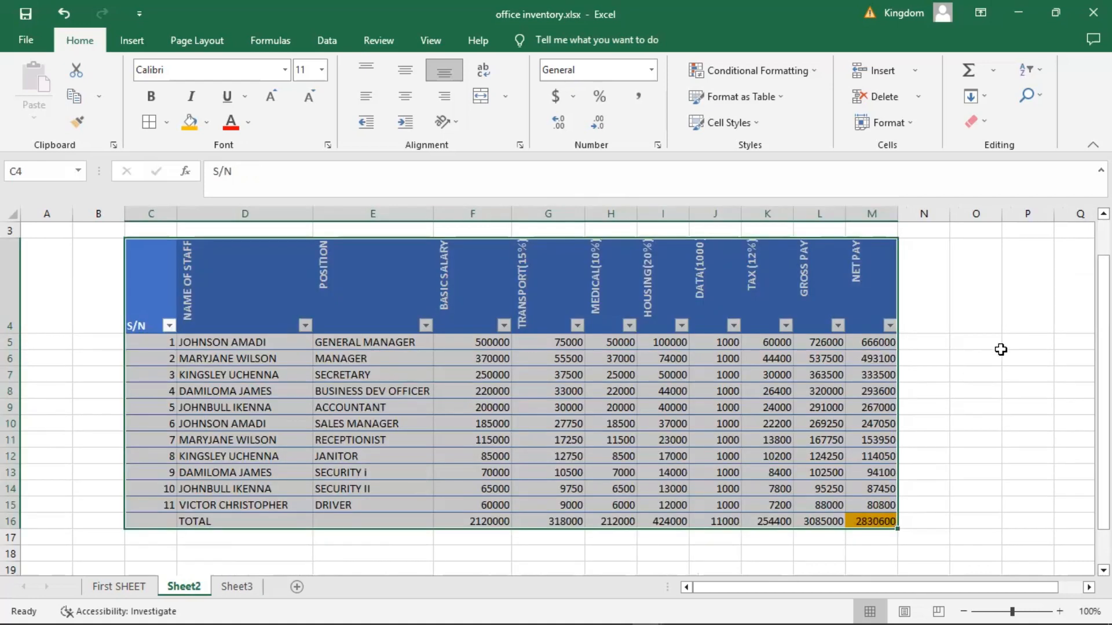
pyautogui.click(947, 346)
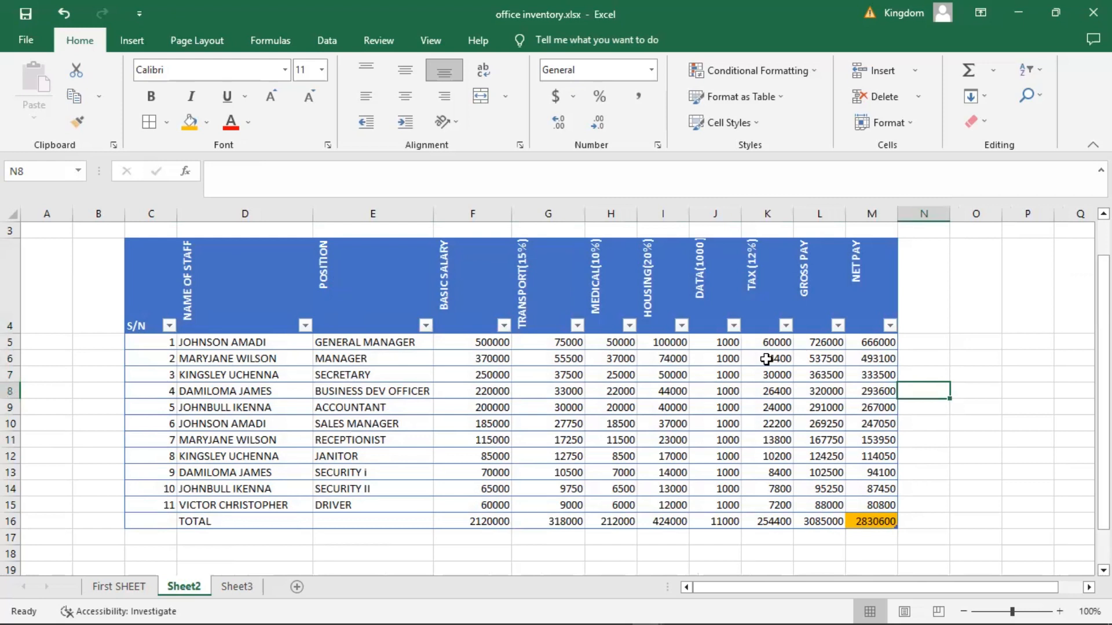
pyautogui.click(985, 437)
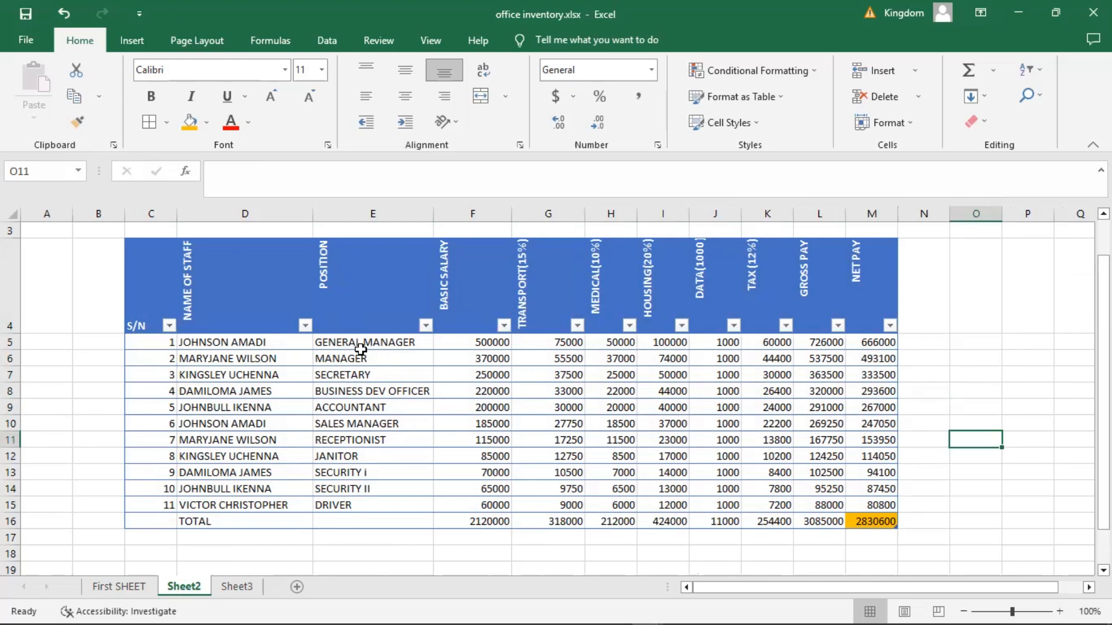
# Select POSITION cells E4:E15 together with NET PAY cells M4:M15 as the chart data
pyautogui.click(341, 249)
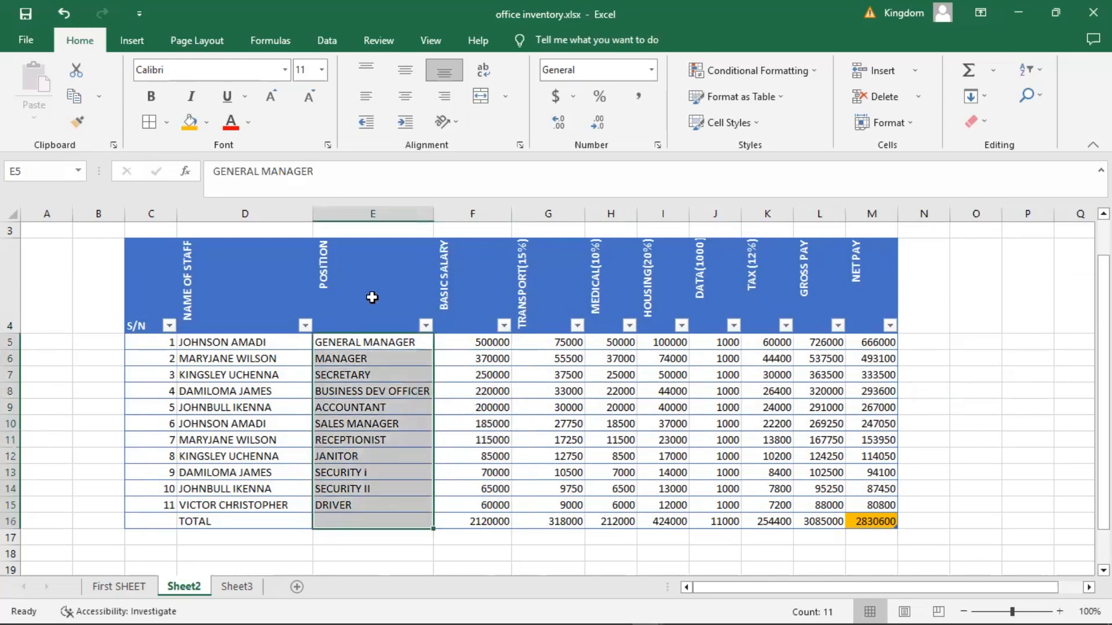
pyautogui.moveTo(371, 325); pyautogui.dragTo(364, 503)
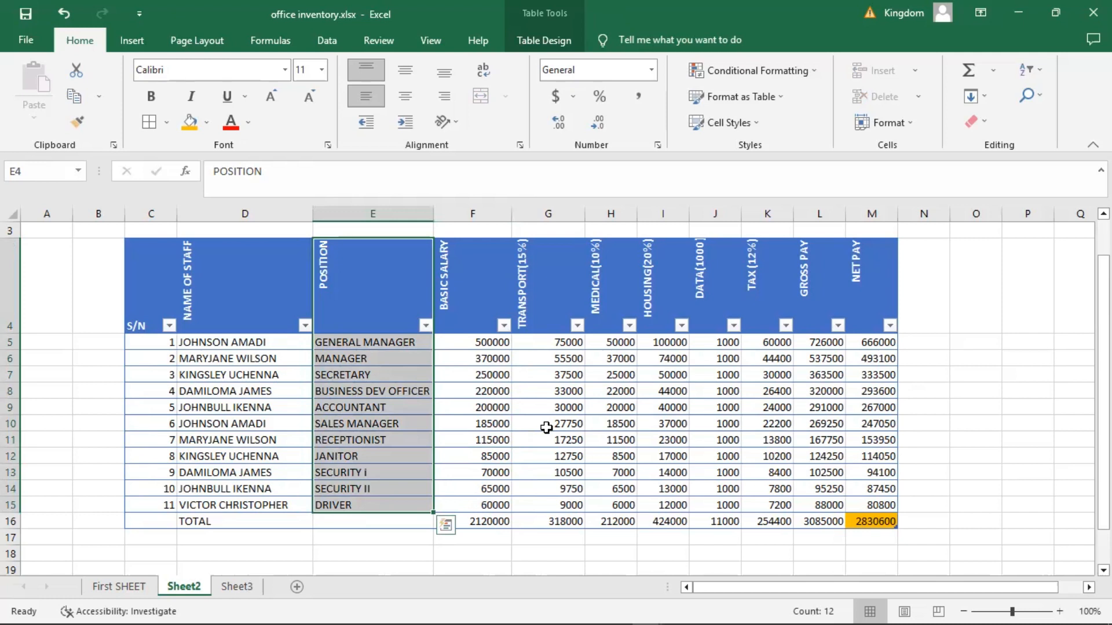
pyautogui.hotkey('ctrl', 'q')
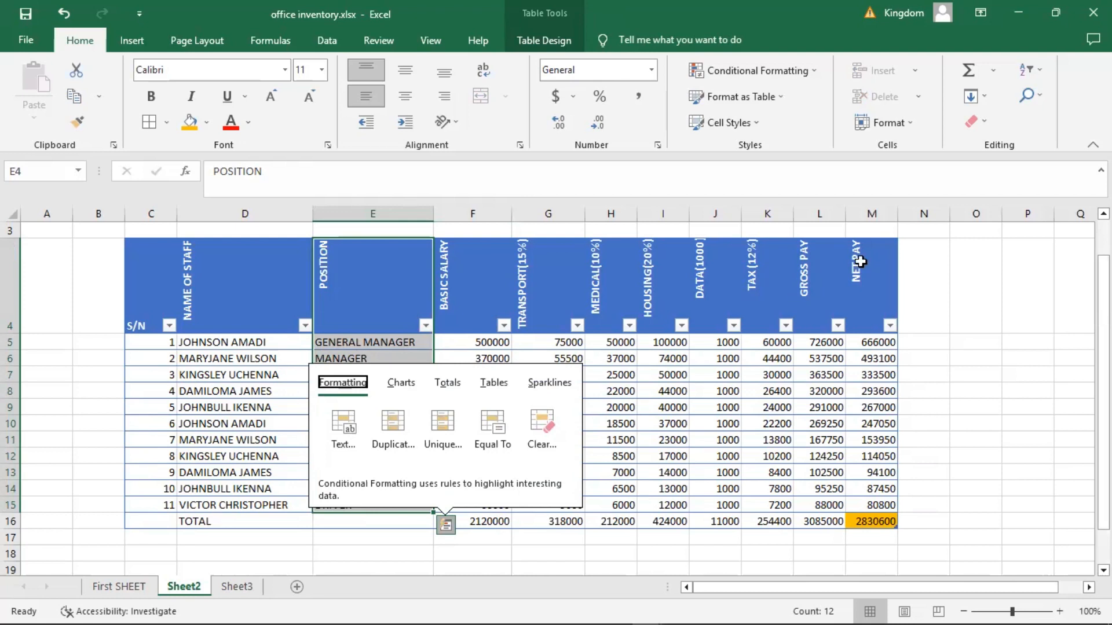
pyautogui.moveTo(860, 262); pyautogui.dragTo(878, 503)
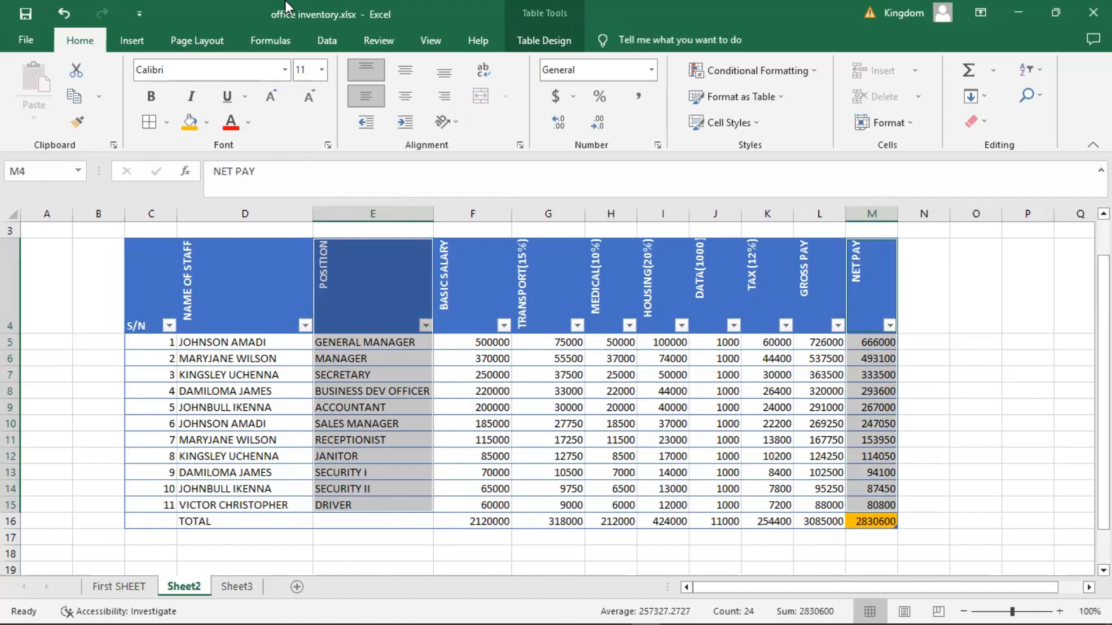
# Bring up the Insert ribbon's chart commands while POSITION and NET PAY stay selected
pyautogui.click(124, 37)
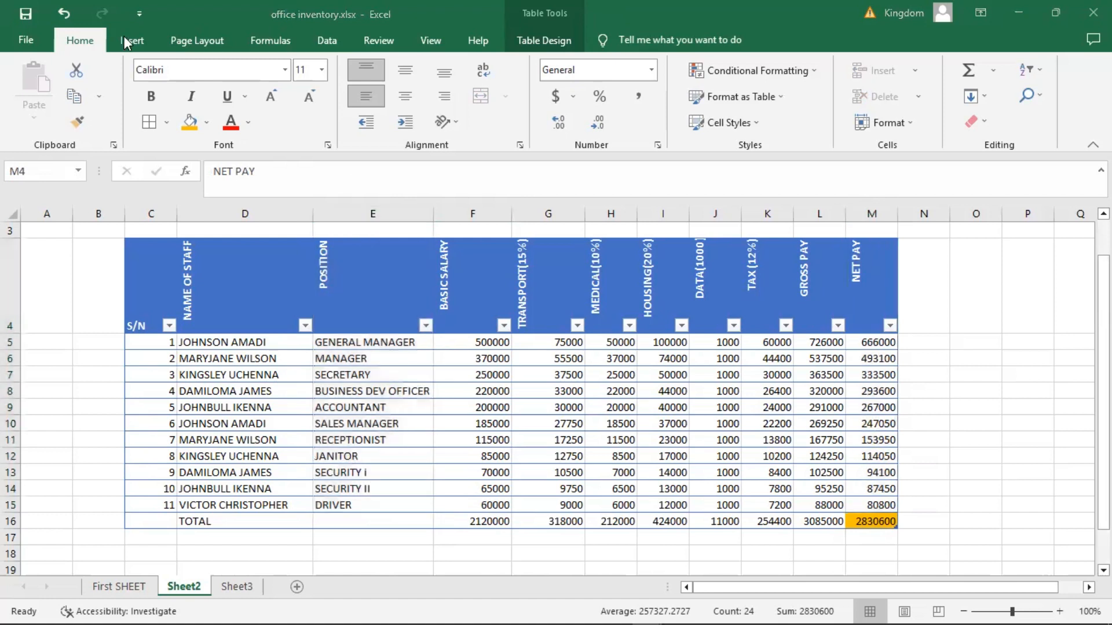
pyautogui.click(136, 37)
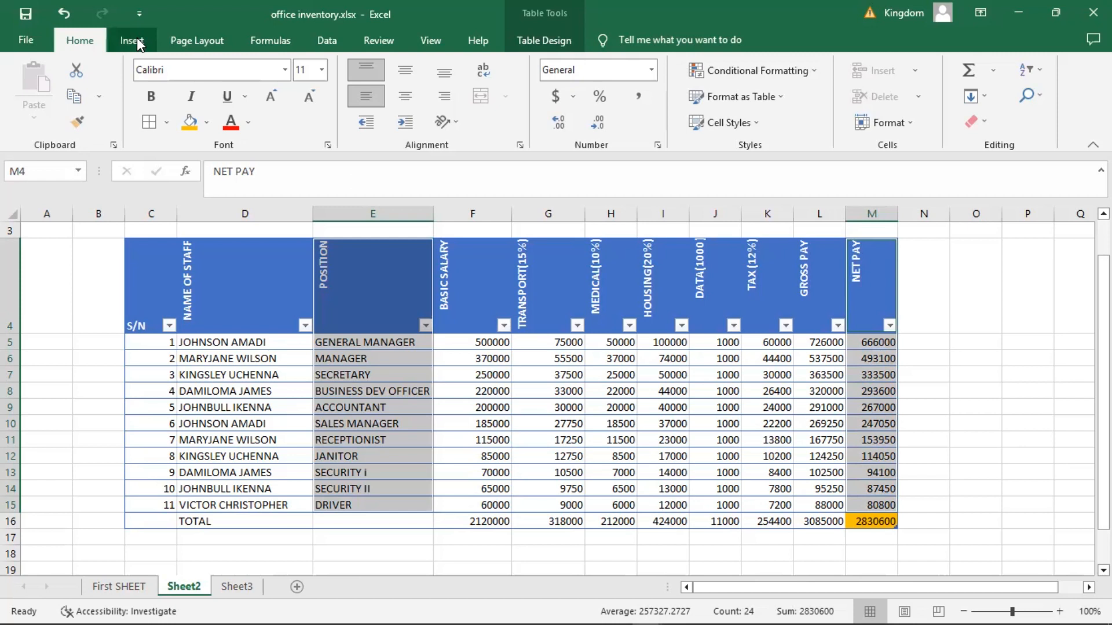
pyautogui.click(137, 37)
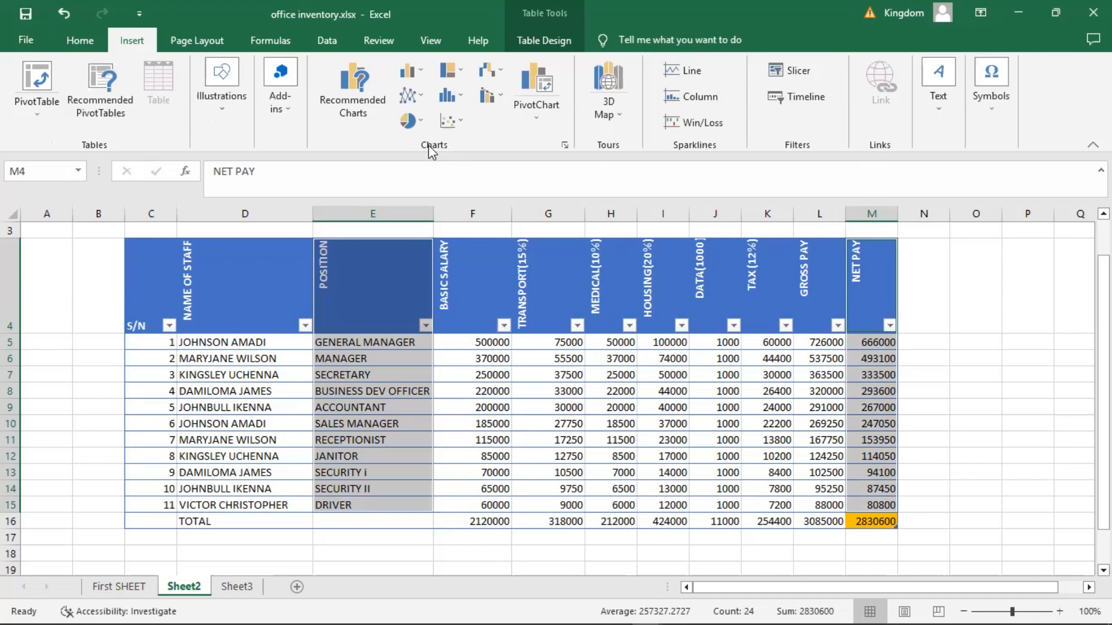
pyautogui.click(366, 97)
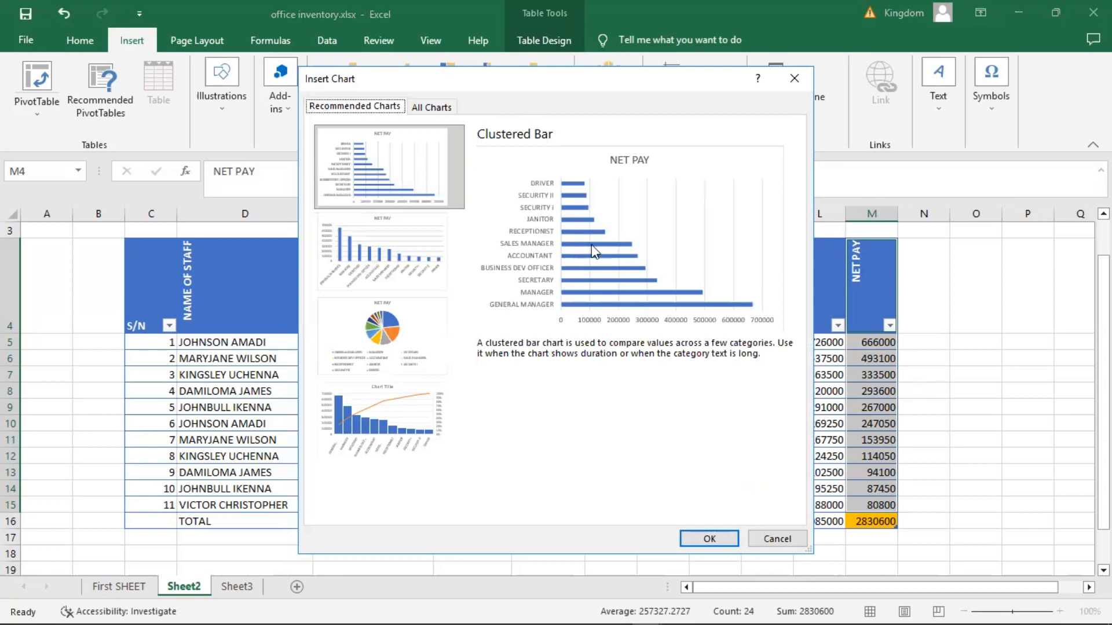
pyautogui.click(407, 340)
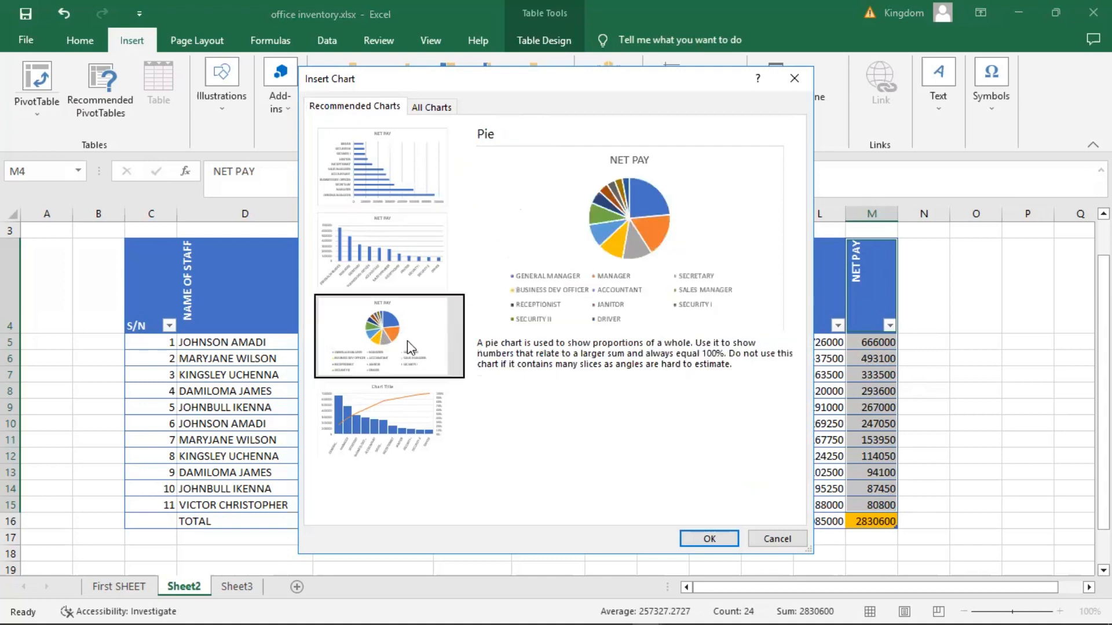
pyautogui.click(391, 429)
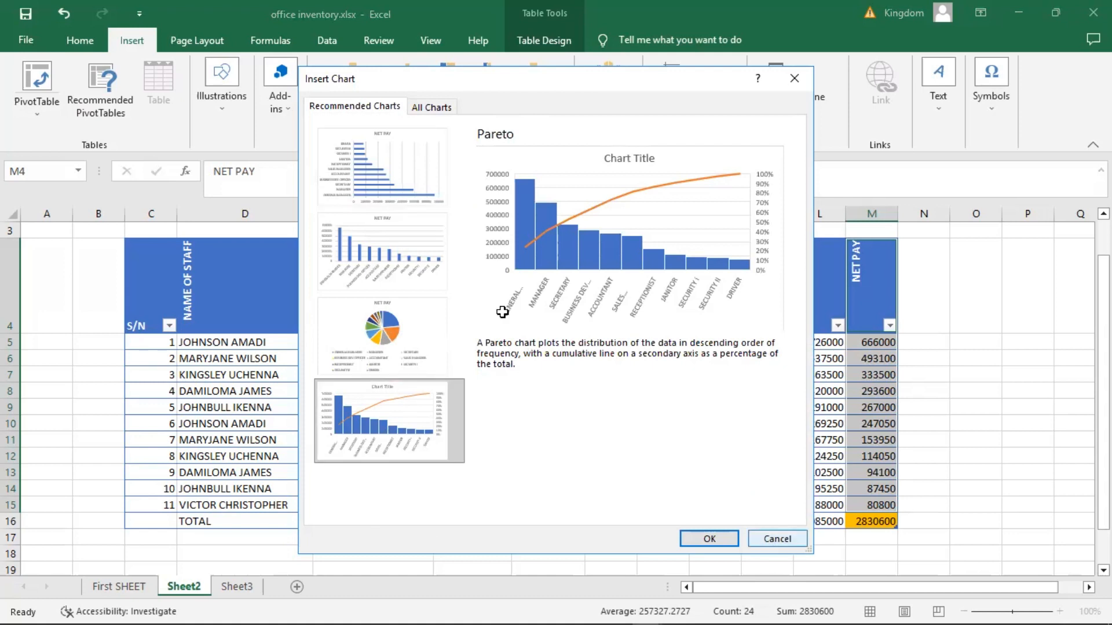
pyautogui.press('Escape')
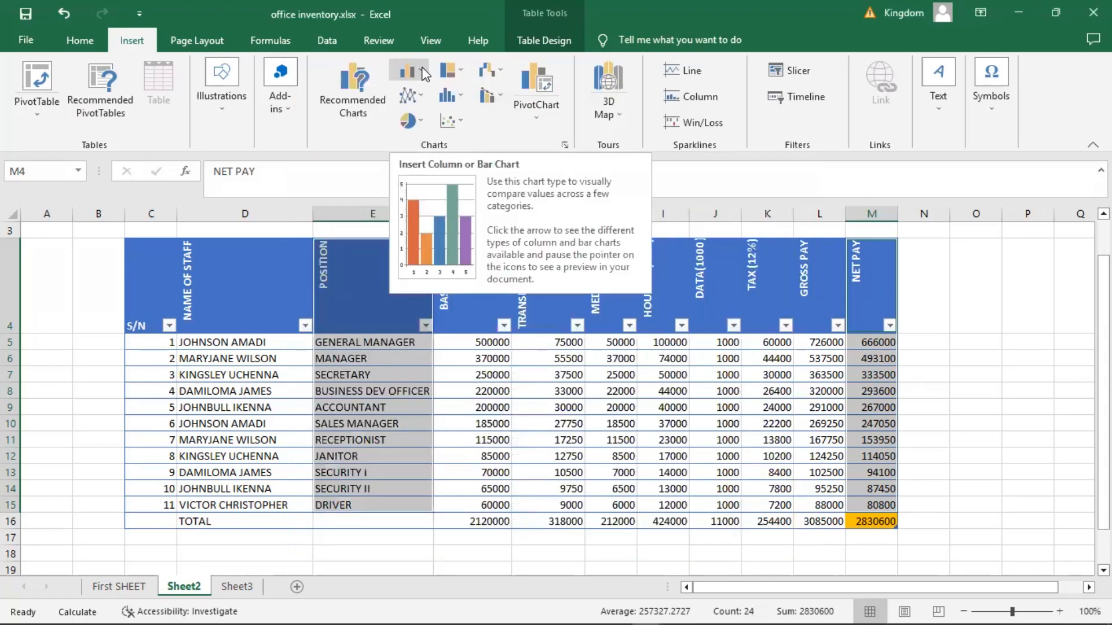
# Move the NET PAY 3-D column chart below row 16 of the payroll table and deselect it
pyautogui.click(422, 71)
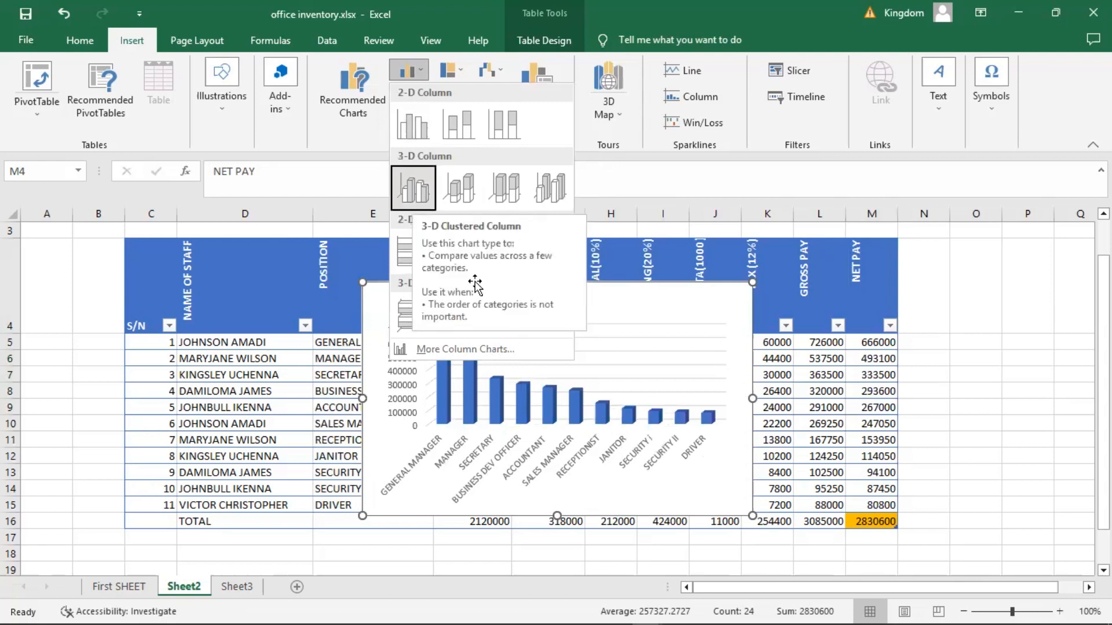
pyautogui.moveTo(473, 309); pyautogui.dragTo(425, 372)
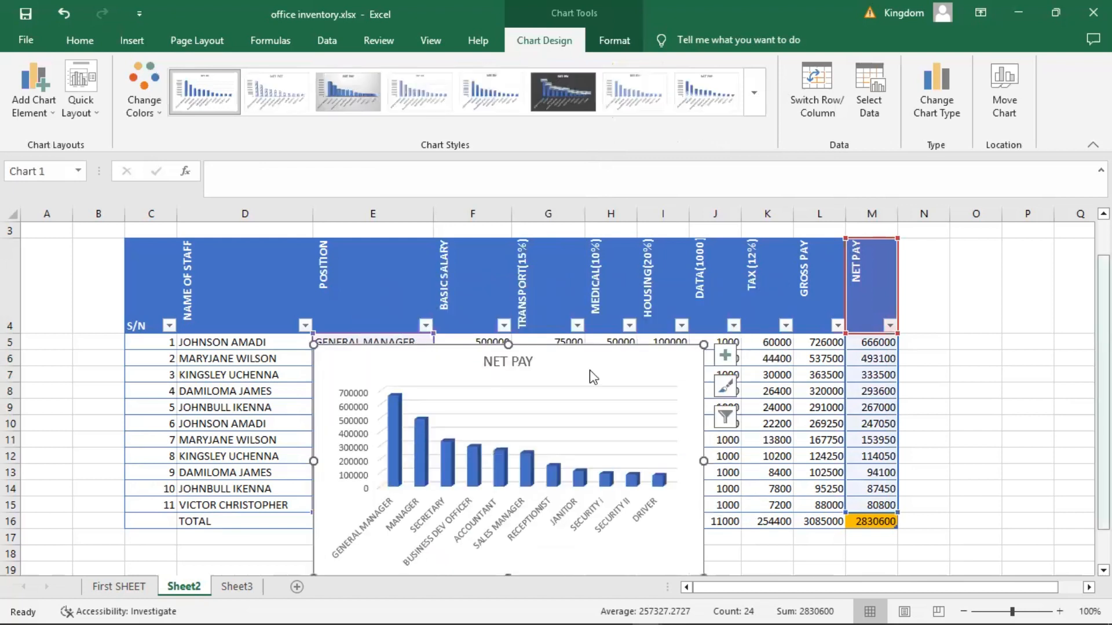
pyautogui.scroll(-1, 409, 347)
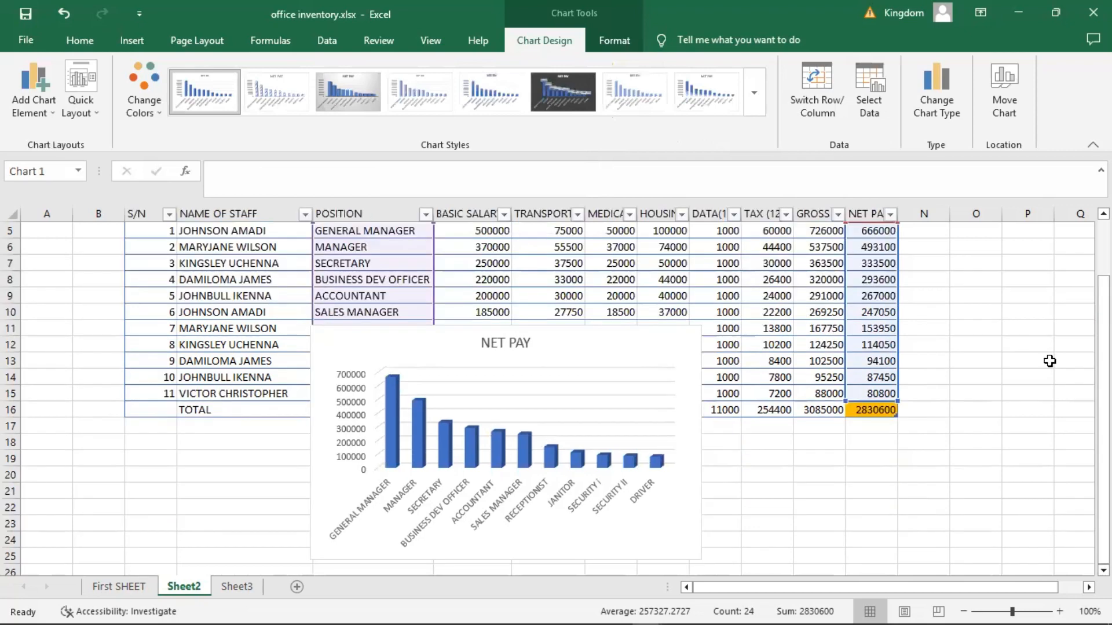
pyautogui.click(928, 483)
pyautogui.scroll(-6, 579, 339)
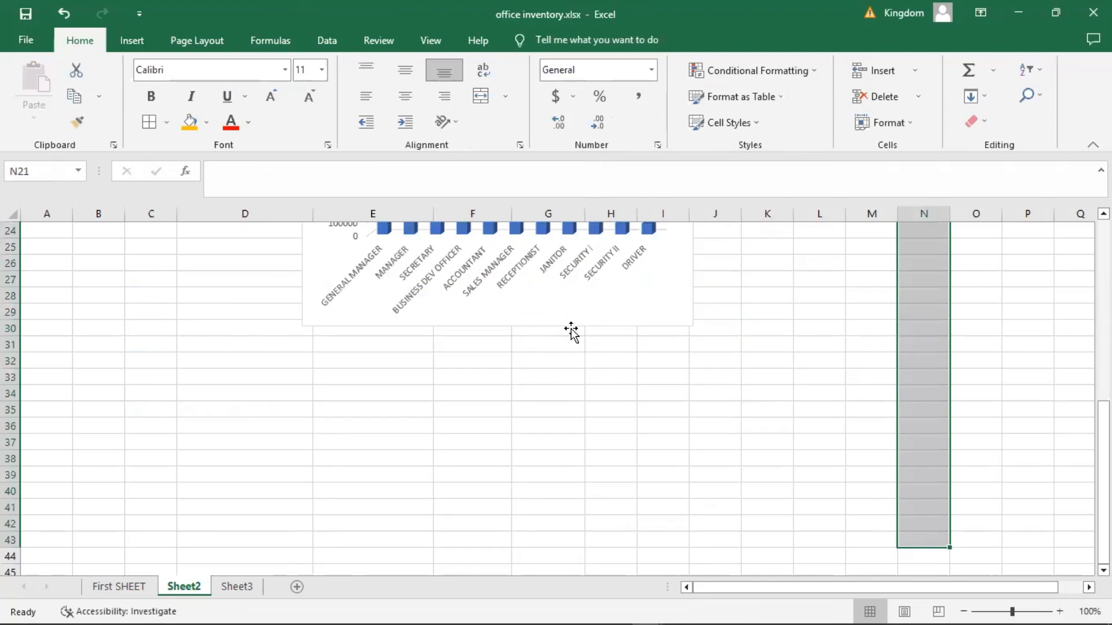
# Replace the 3-D column chart's title NET PAY with PAYMENT
pyautogui.click(570, 463)
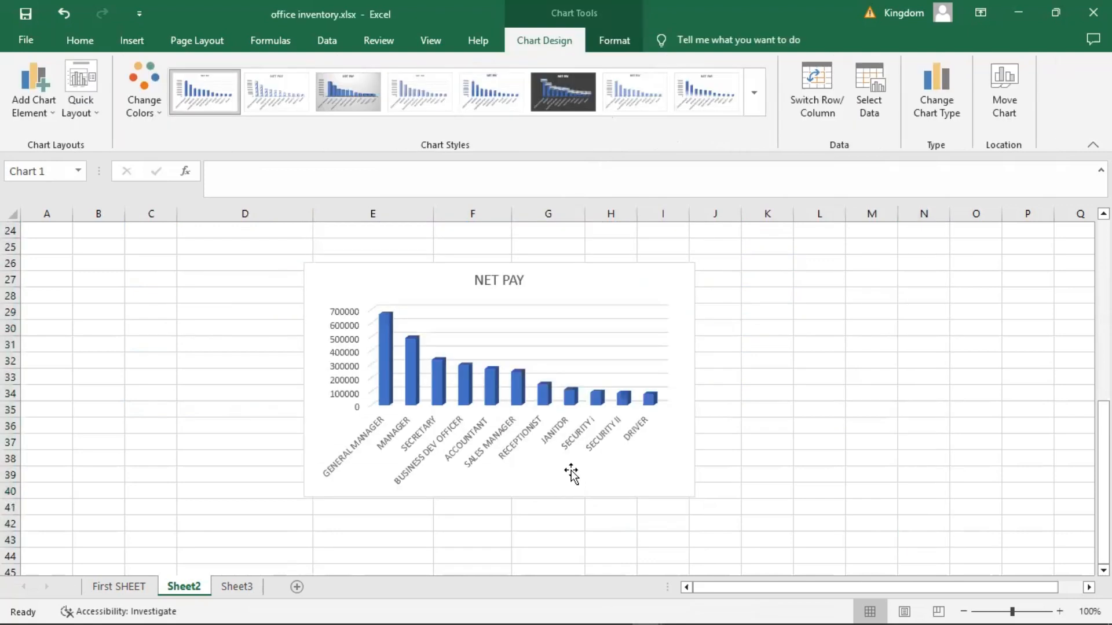
pyautogui.click(499, 277)
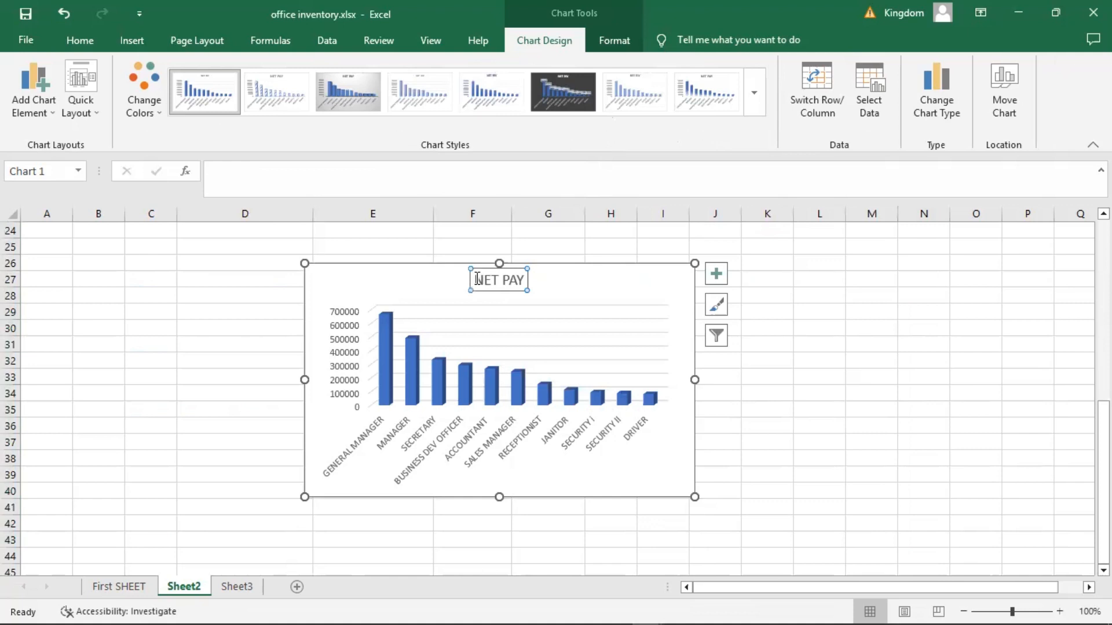
pyautogui.moveTo(476, 279); pyautogui.dragTo(518, 279)
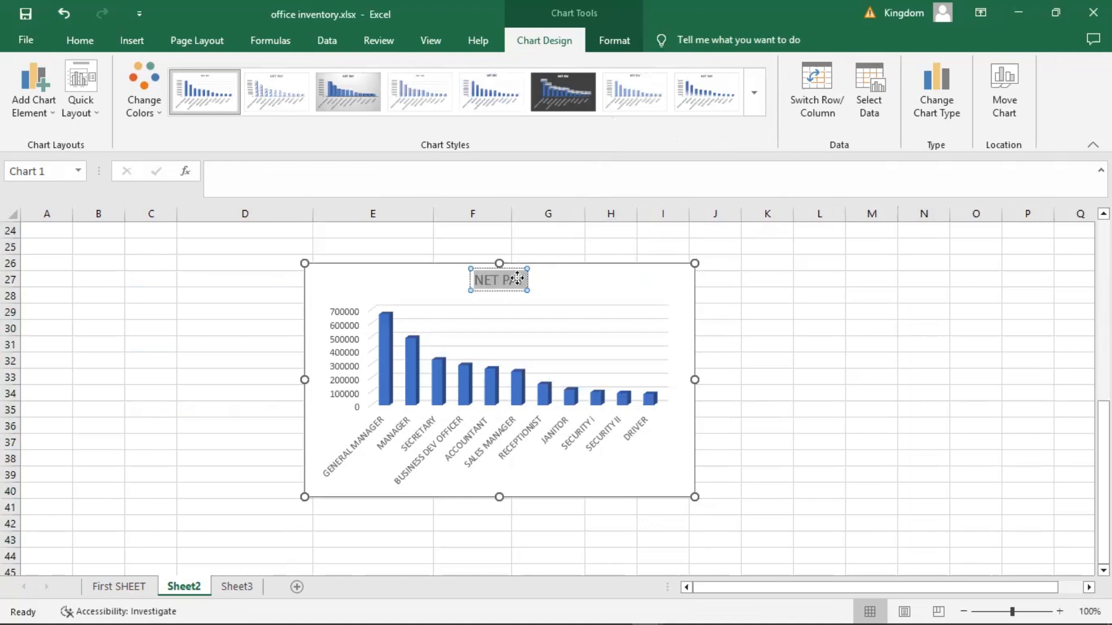
pyautogui.write('pAYME')
pyautogui.press('BackSpace')
pyautogui.press('BackSpace')
pyautogui.press('BackSpace')
pyautogui.press('BackSpace')
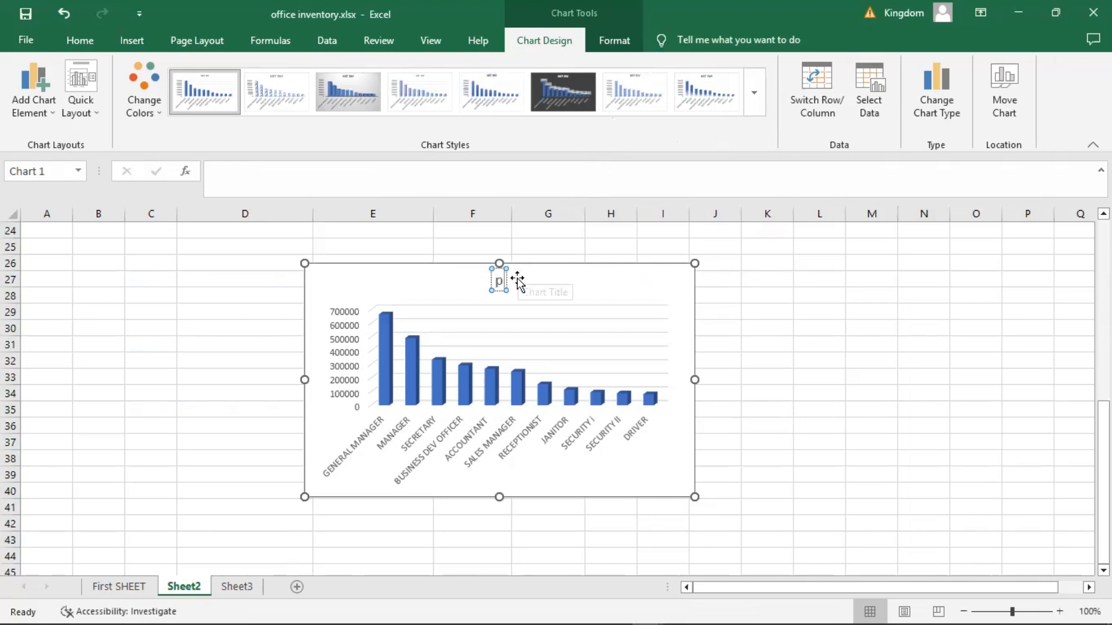
pyautogui.press('BackSpace')
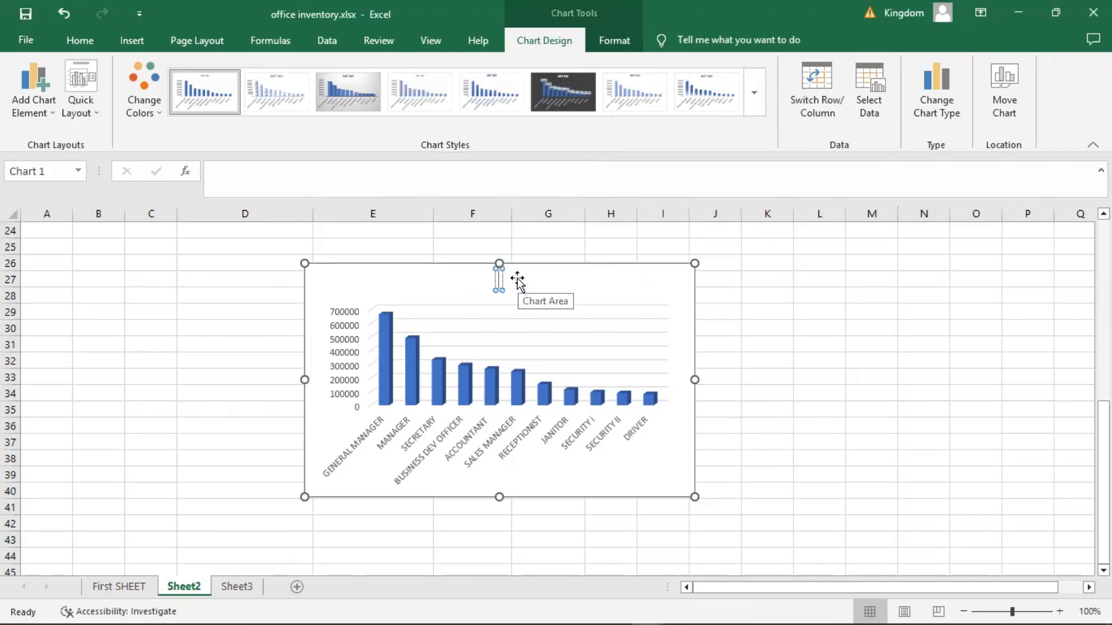
pyautogui.write('PAYMENT')
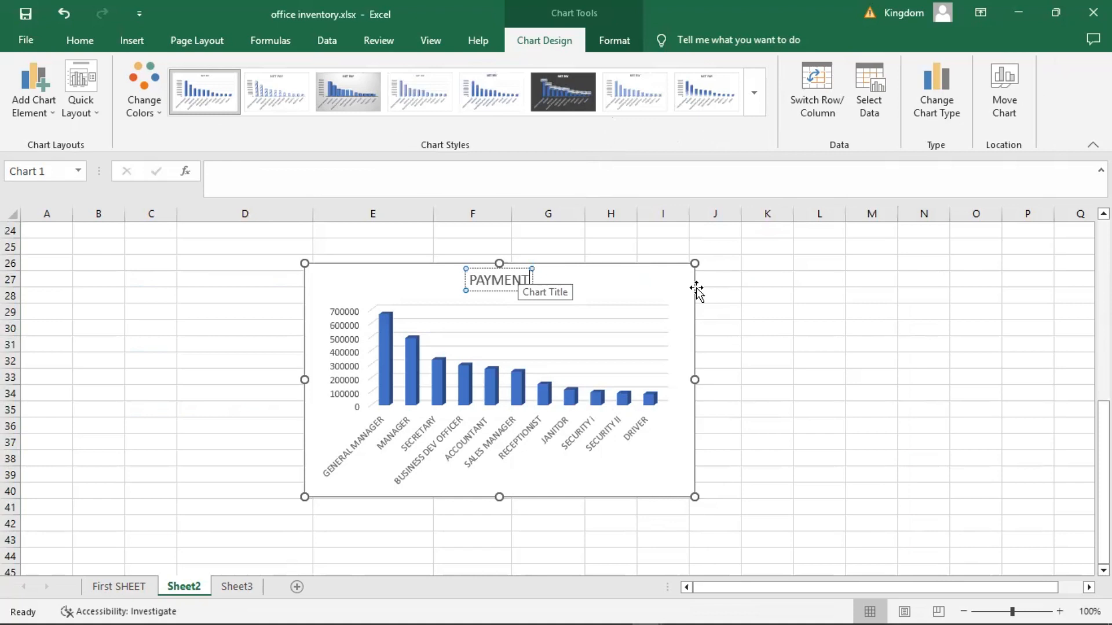
pyautogui.click(752, 308)
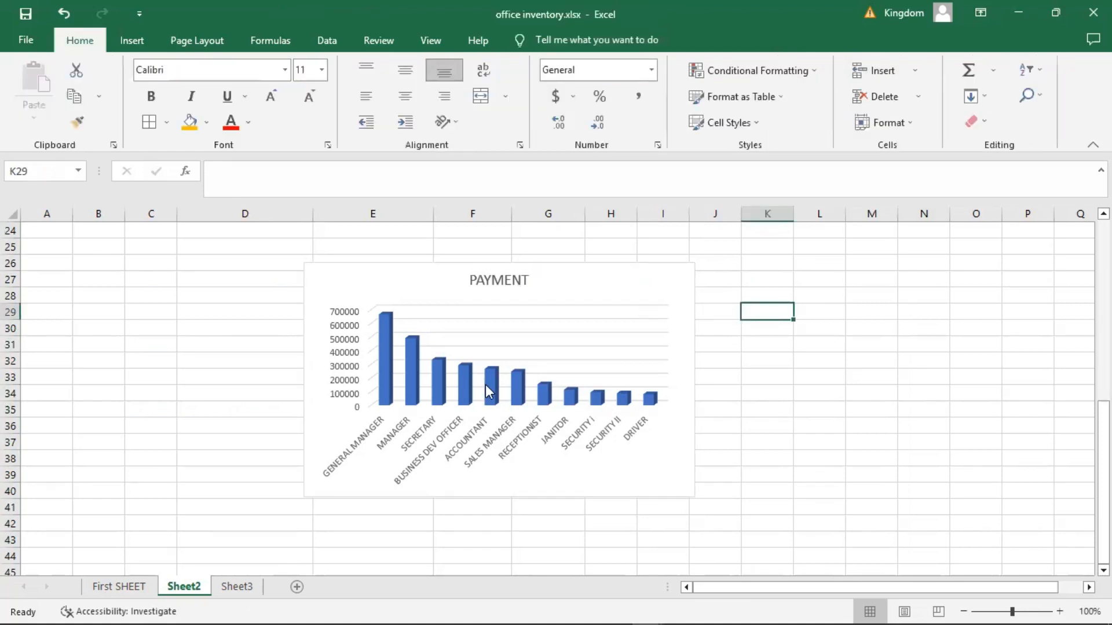
pyautogui.click(573, 296)
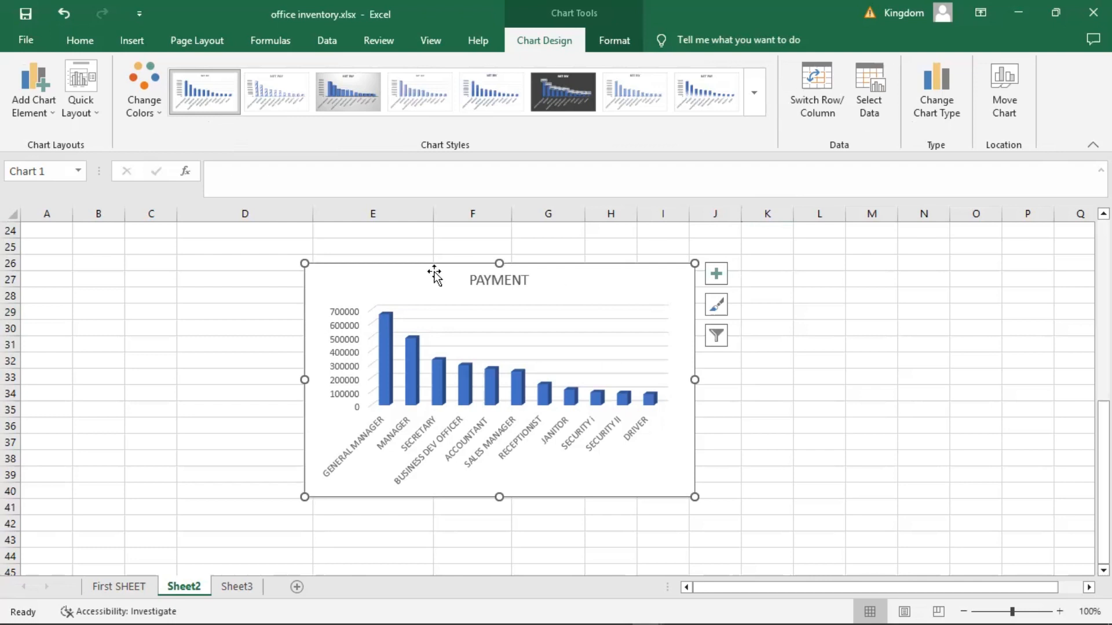
# Enable the chart title and Axis Titles on the PAYMENT chart, with Data Labels turned back off
pyautogui.click(717, 274)
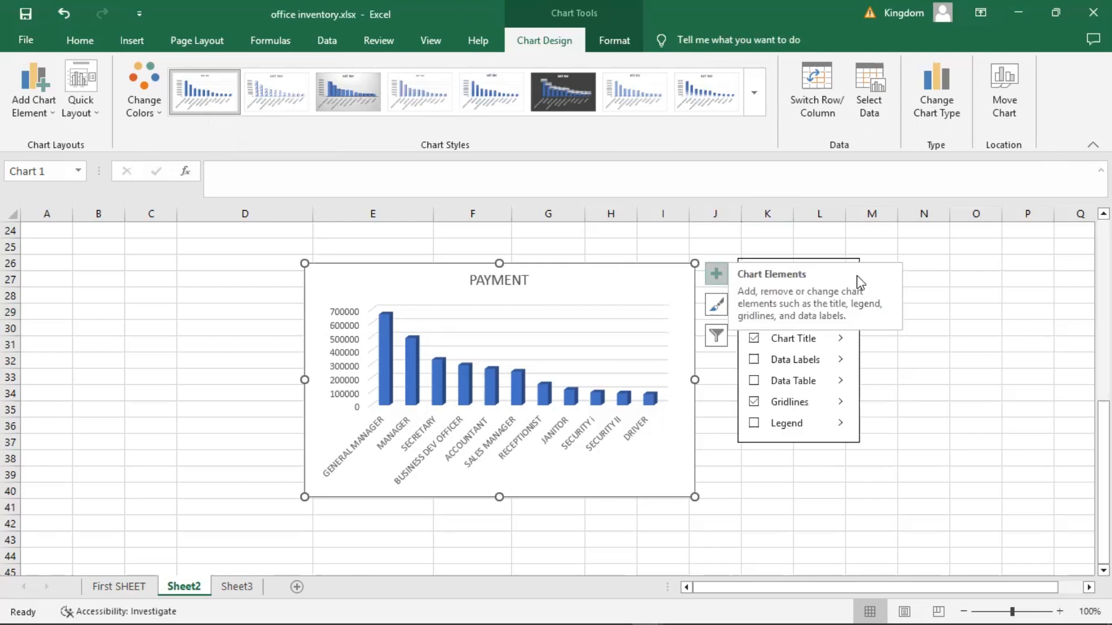
pyautogui.click(753, 338)
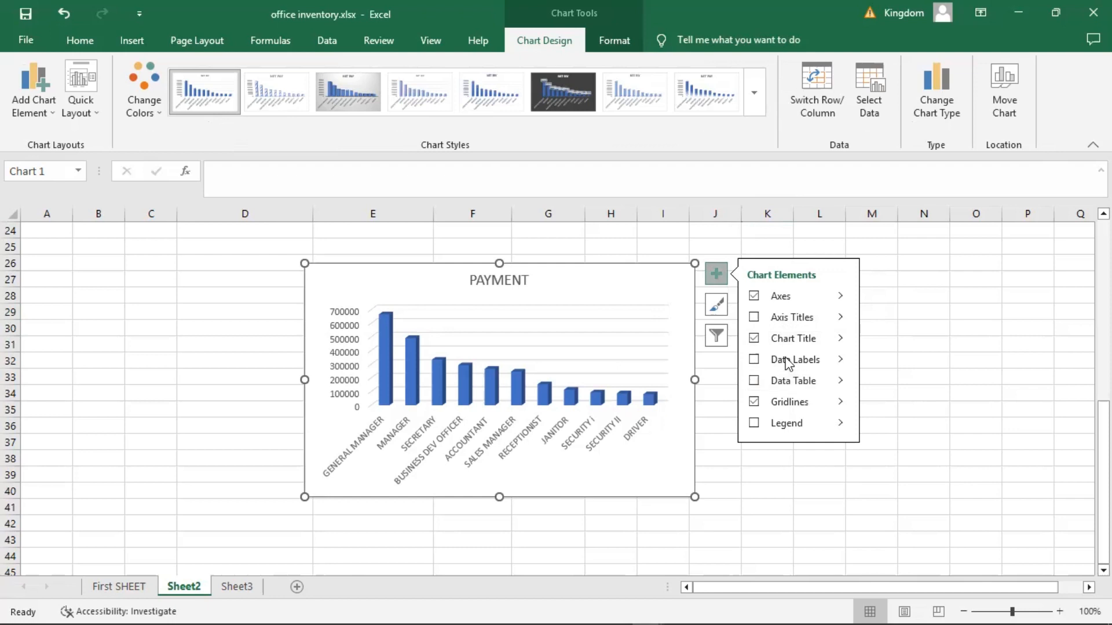
pyautogui.click(753, 360)
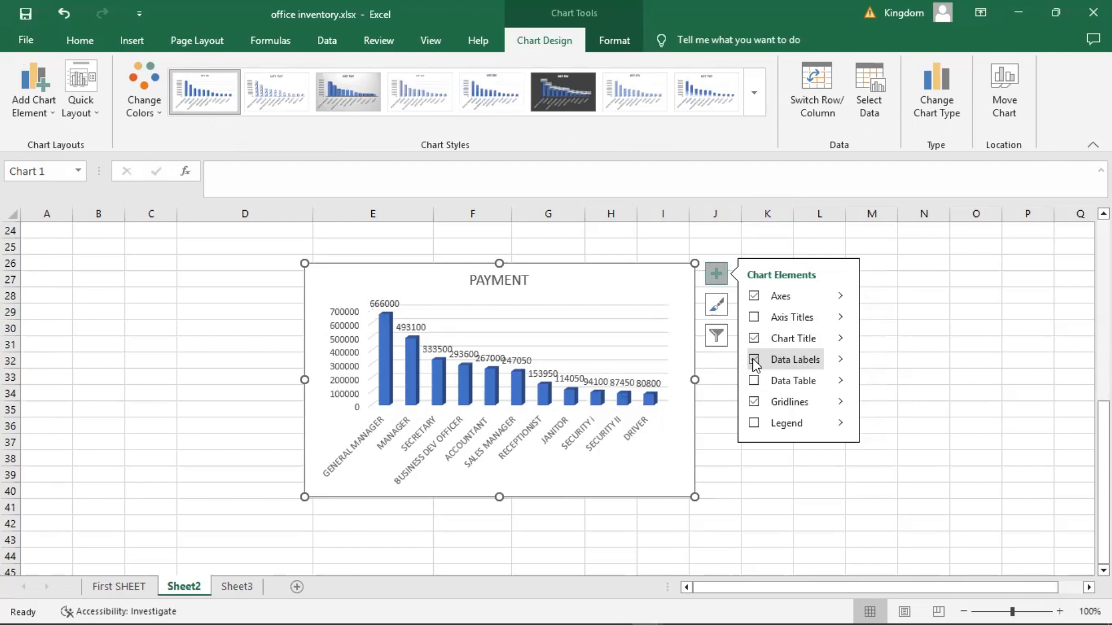
pyautogui.click(753, 360)
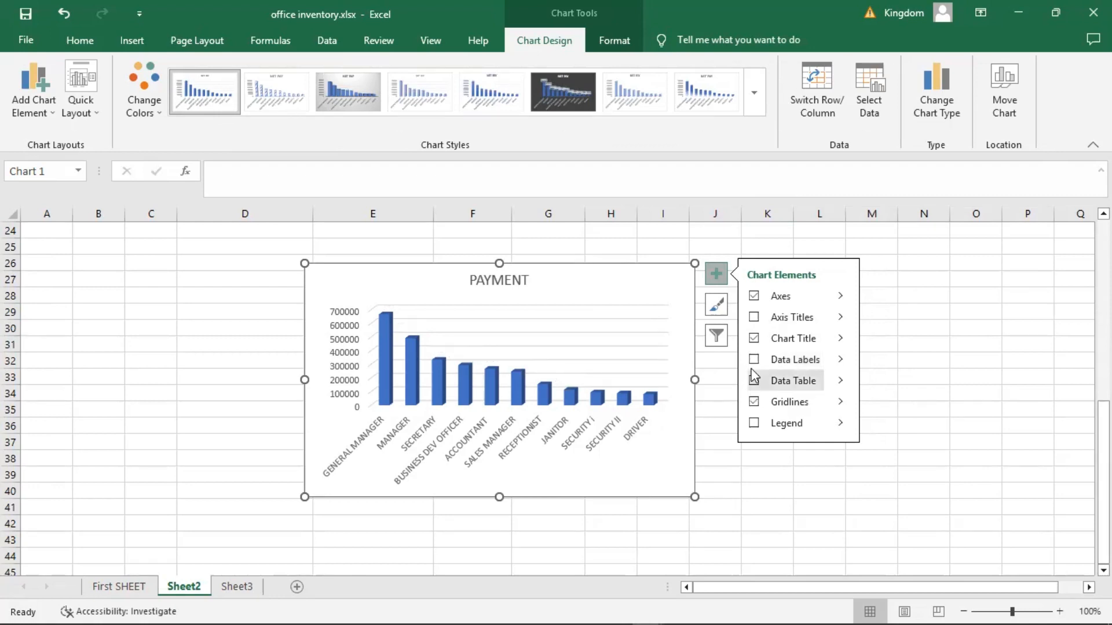
pyautogui.click(753, 317)
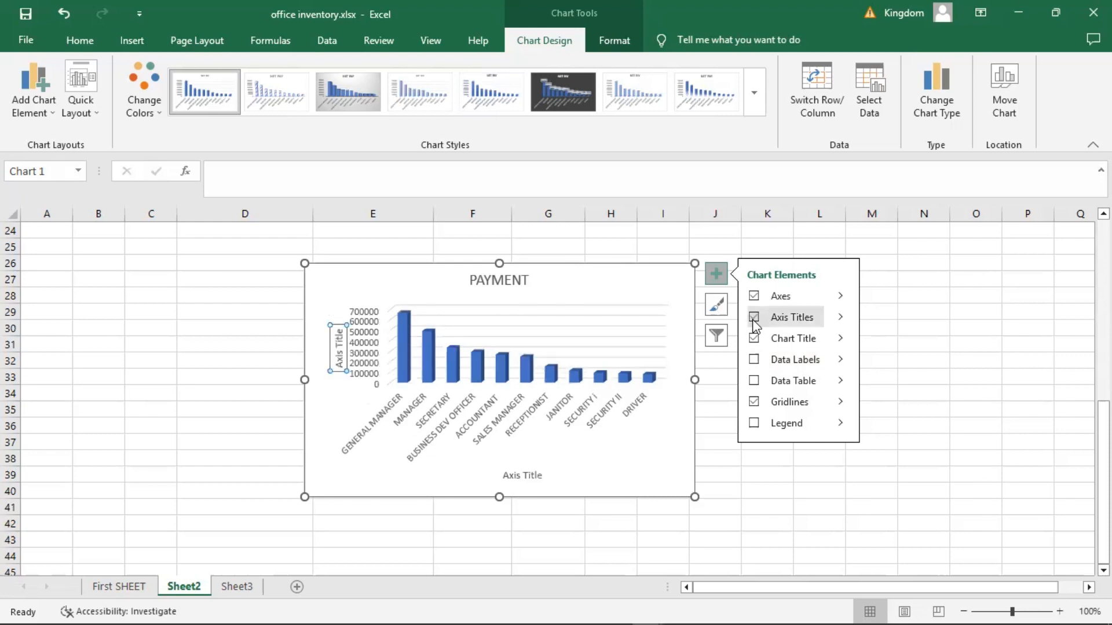
# Name the vertical axis NET PAY and the horizontal axis POSITION
pyautogui.click(339, 362)
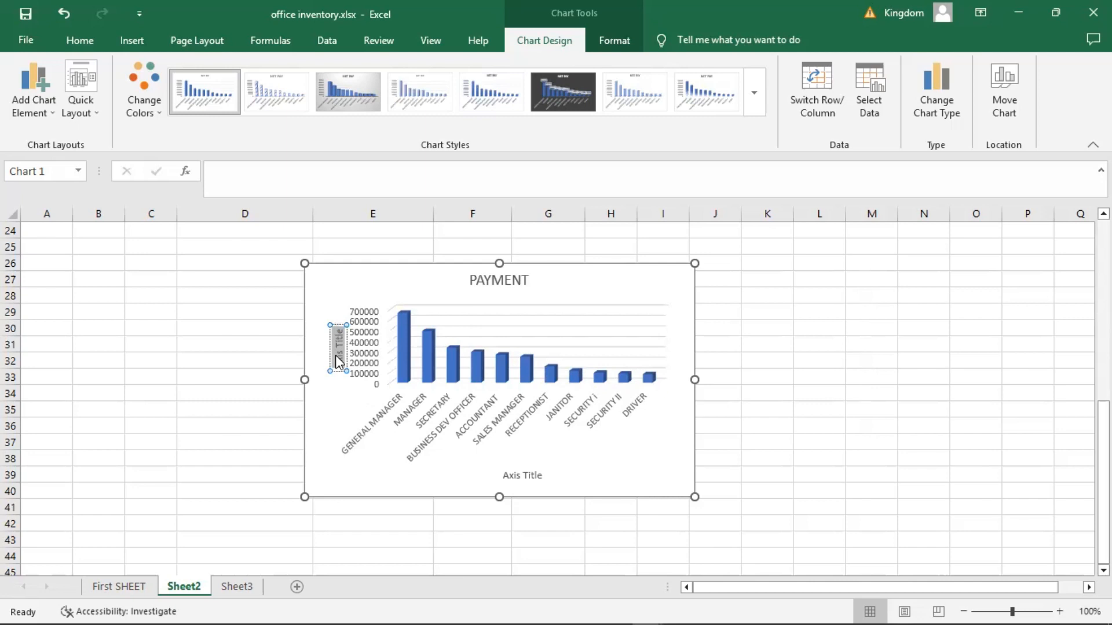
pyautogui.press('BackSpace')
pyautogui.write('N')
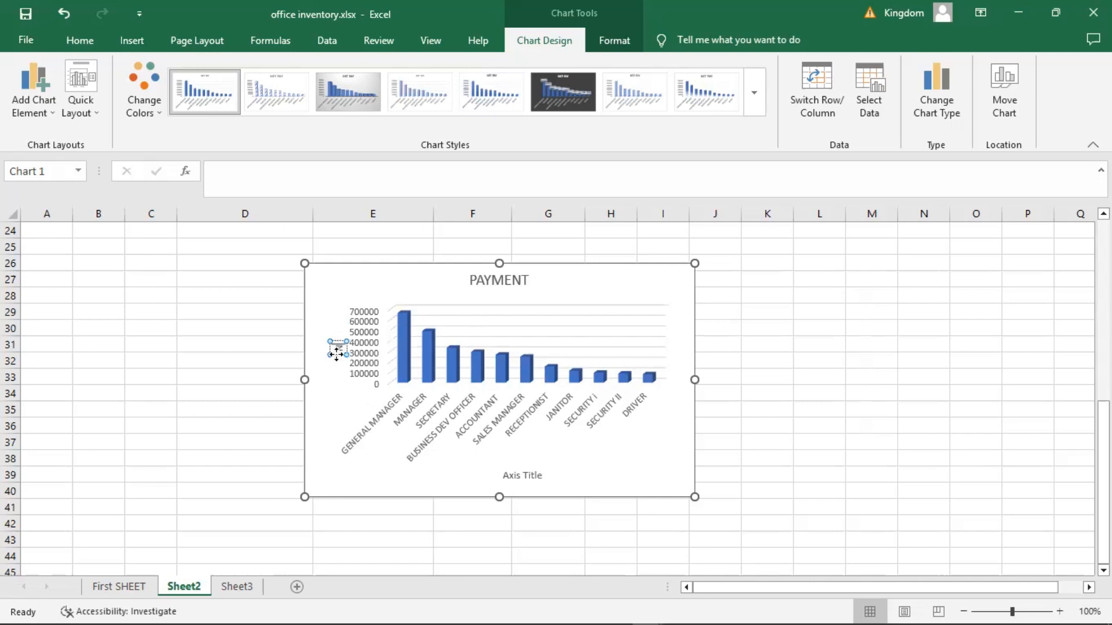
pyautogui.write('ET PAY')
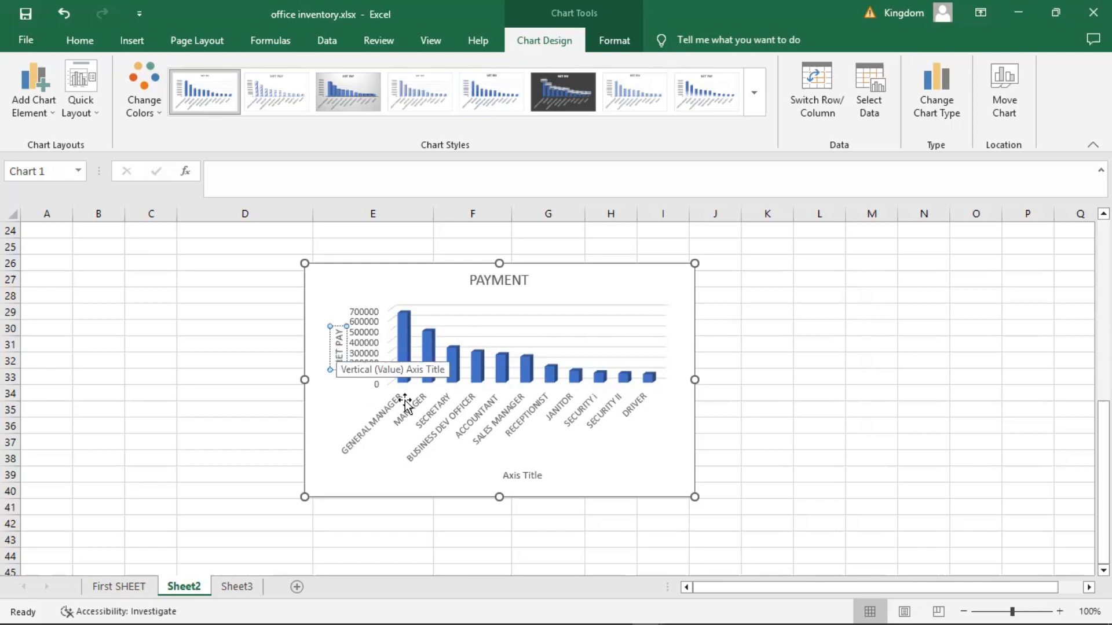
pyautogui.click(520, 474)
pyautogui.tripleClick(520, 480)
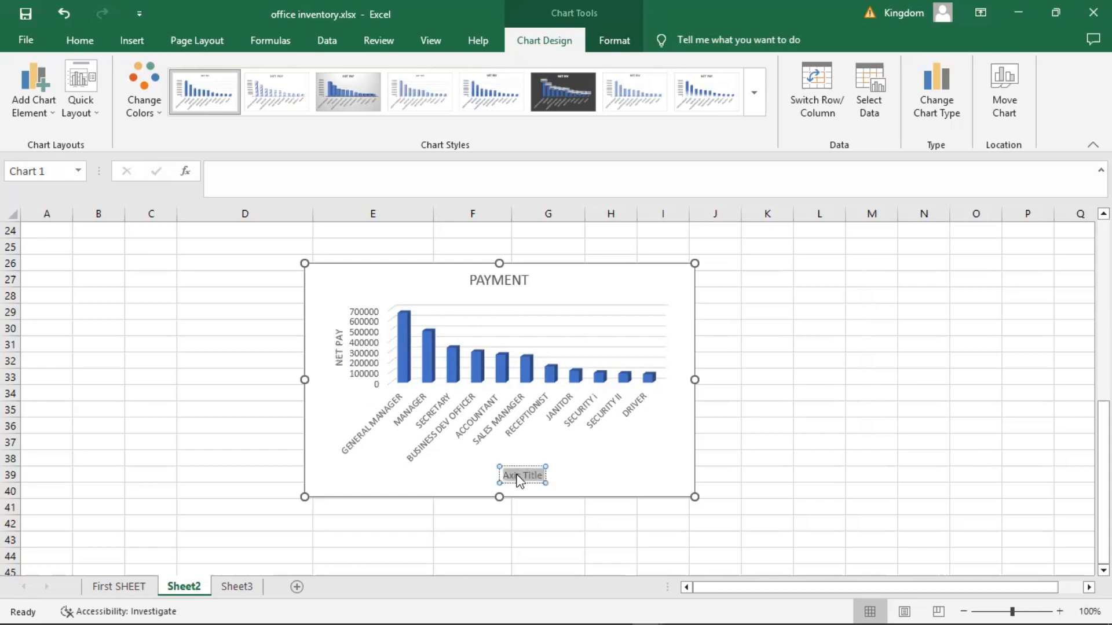
pyautogui.write('POSITIO')
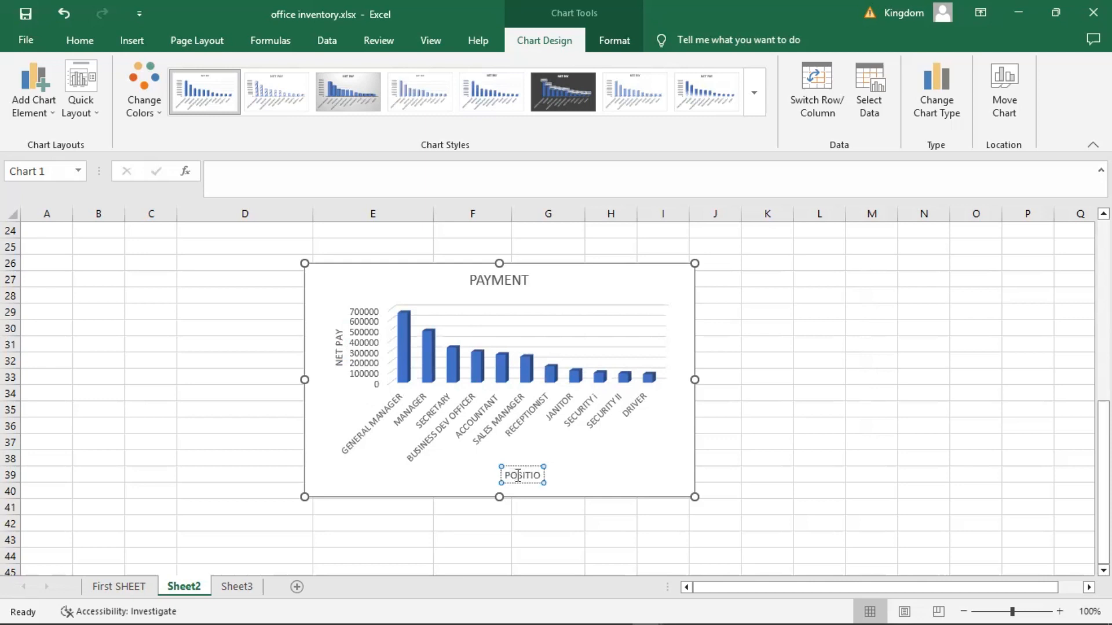
pyautogui.write('N')
pyautogui.click(796, 489)
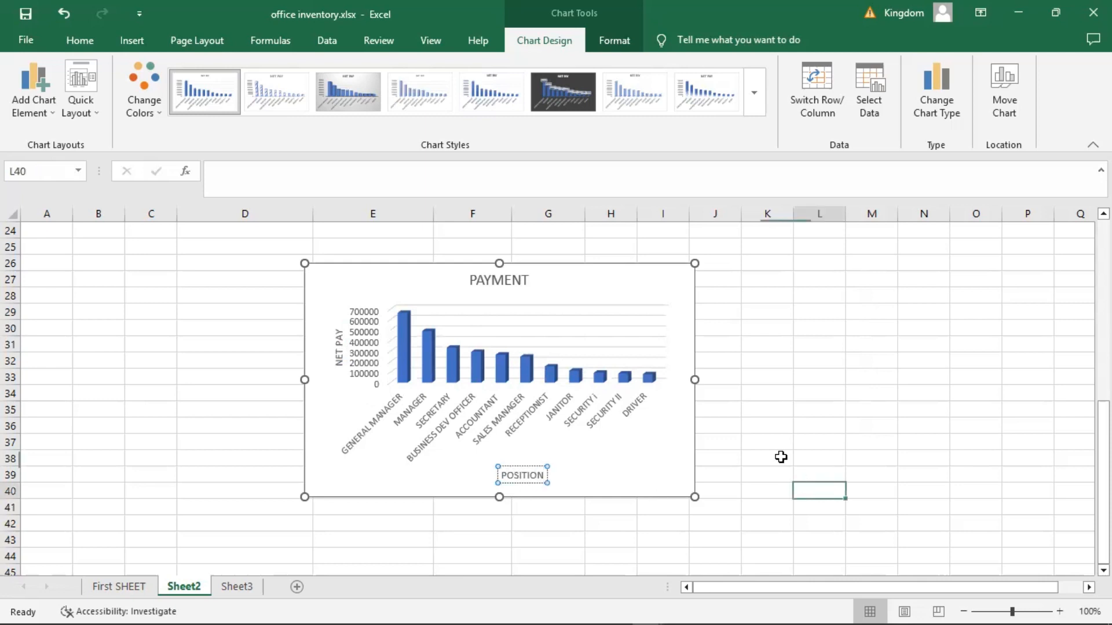
pyautogui.click(765, 458)
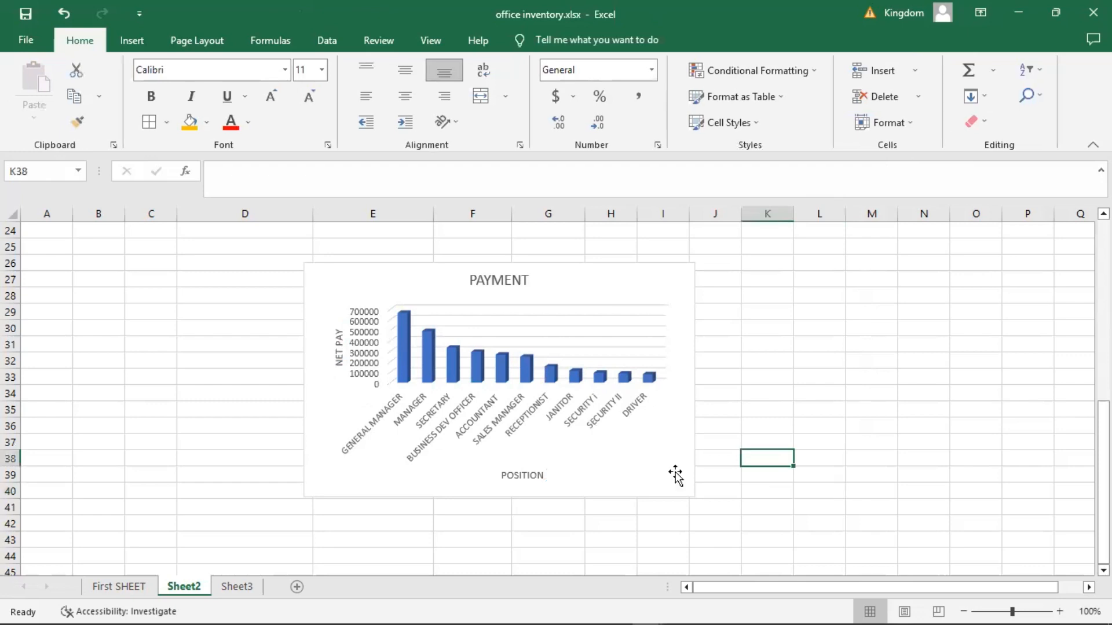
pyautogui.click(732, 475)
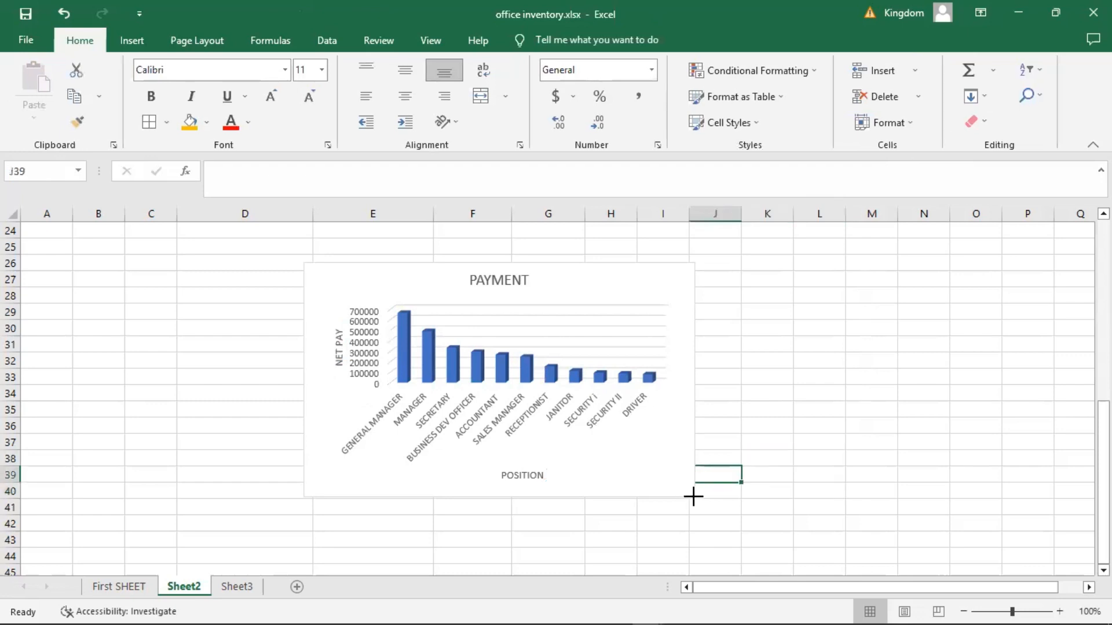
# Enlarge the PAYMENT chart from its bottom-right corner and return to the top of the sheet
pyautogui.moveTo(692, 494); pyautogui.dragTo(746, 525)
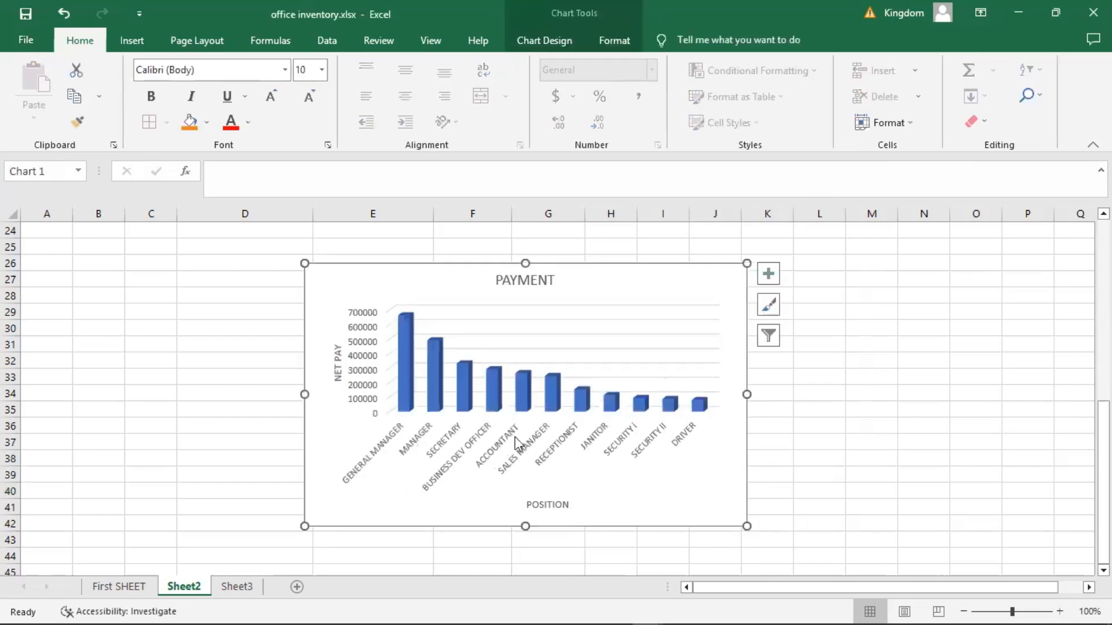
pyautogui.press('Escape')
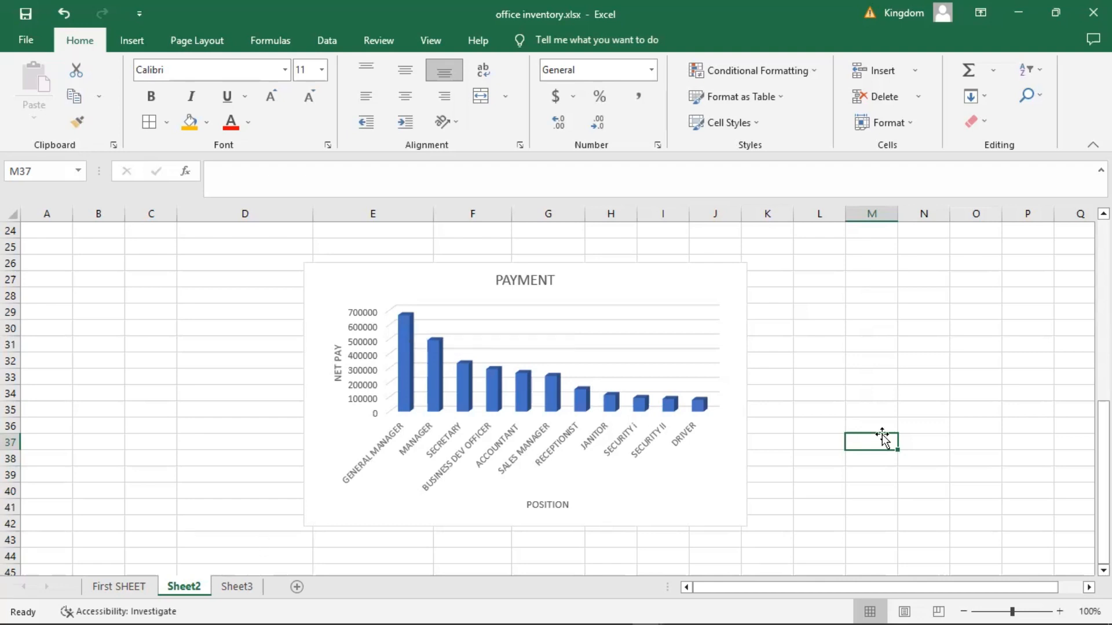
pyautogui.click(924, 393)
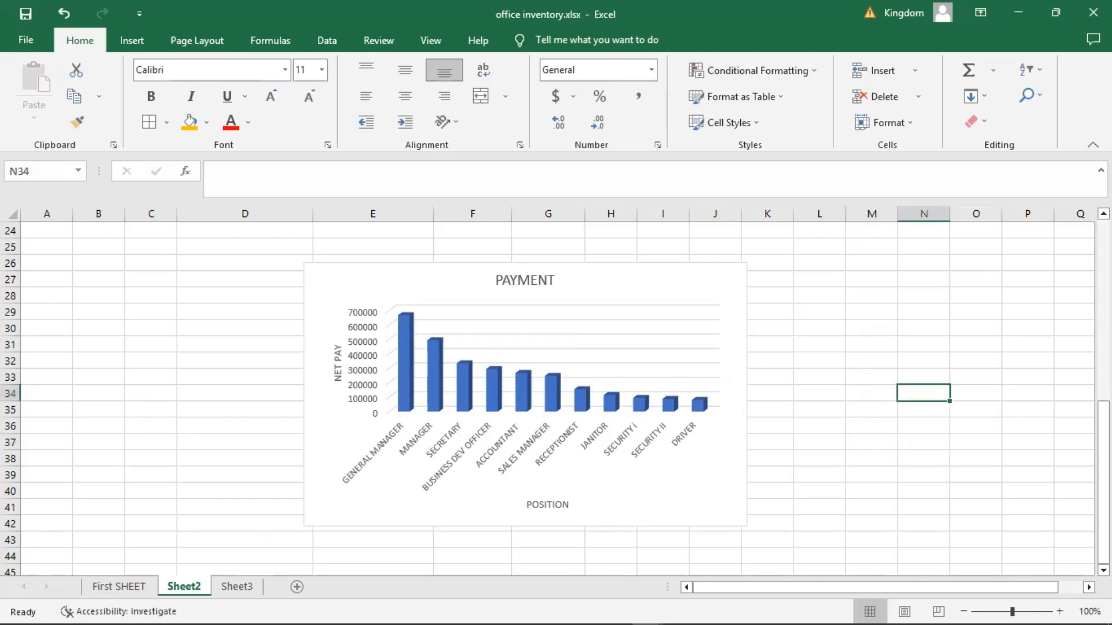
pyautogui.moveTo(1103, 429); pyautogui.dragTo(1103, 266)
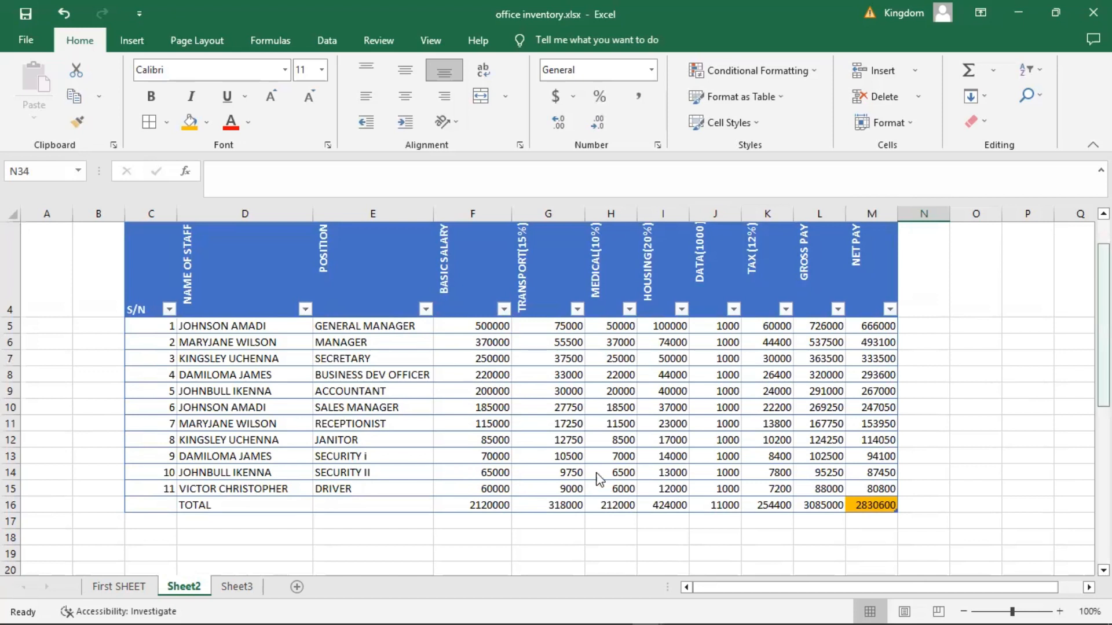
pyautogui.scroll(-6, 615, 443)
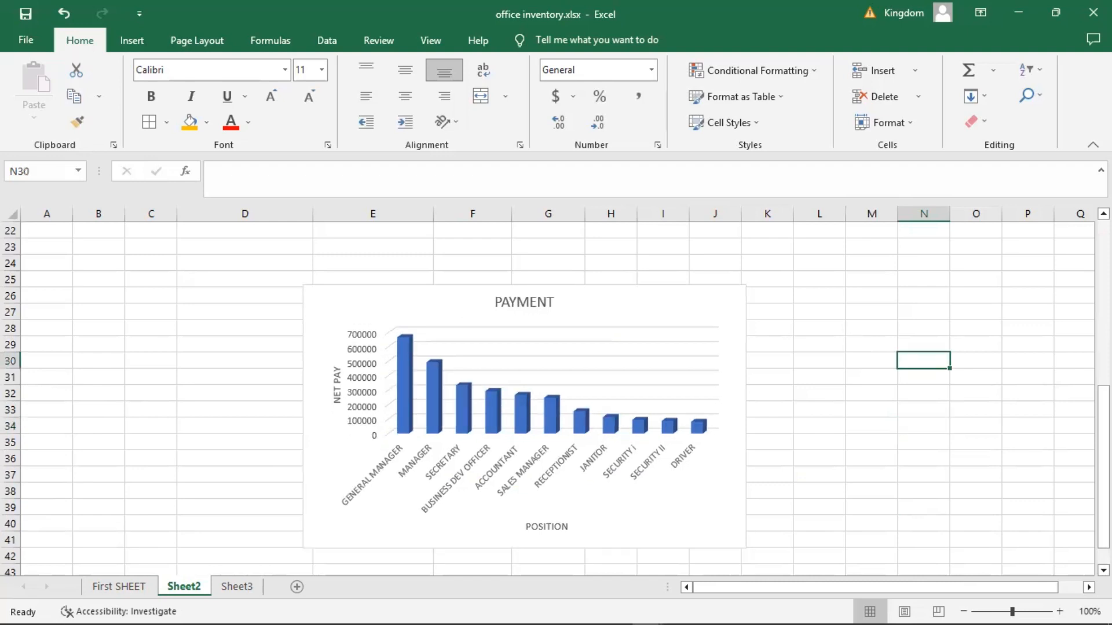
pyautogui.scroll(7, 550, 394)
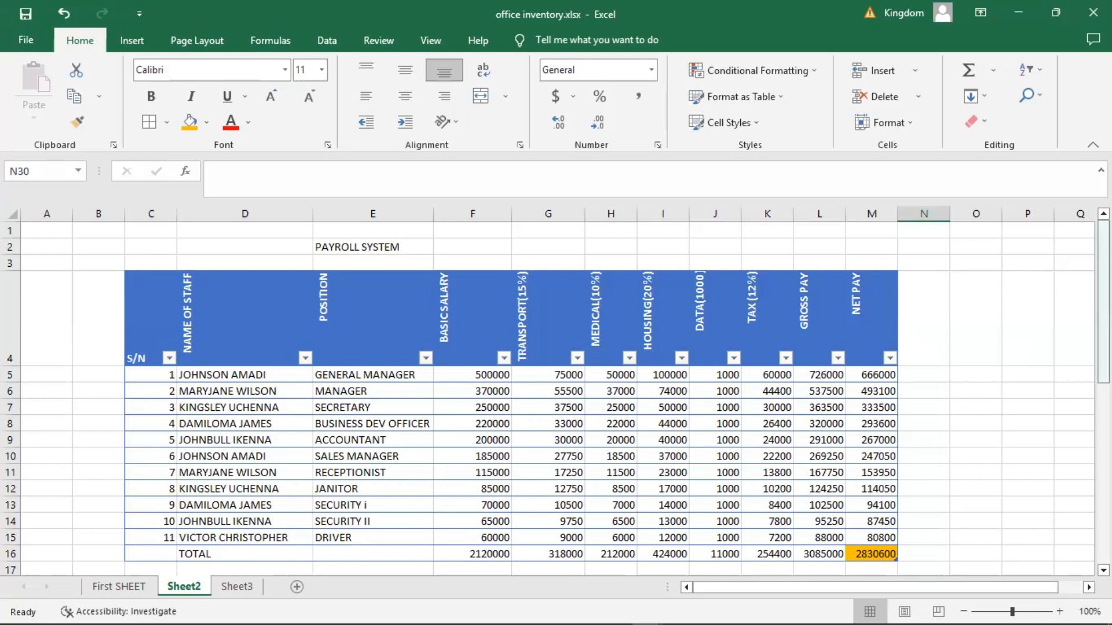
pyautogui.moveTo(1103, 276)
pyautogui.mouseDown()
pyautogui.moveTo(1103, 398)
pyautogui.moveTo(1103, 290)
pyautogui.mouseUp()
pyautogui.moveTo(851, 449); pyautogui.dragTo(960, 407)
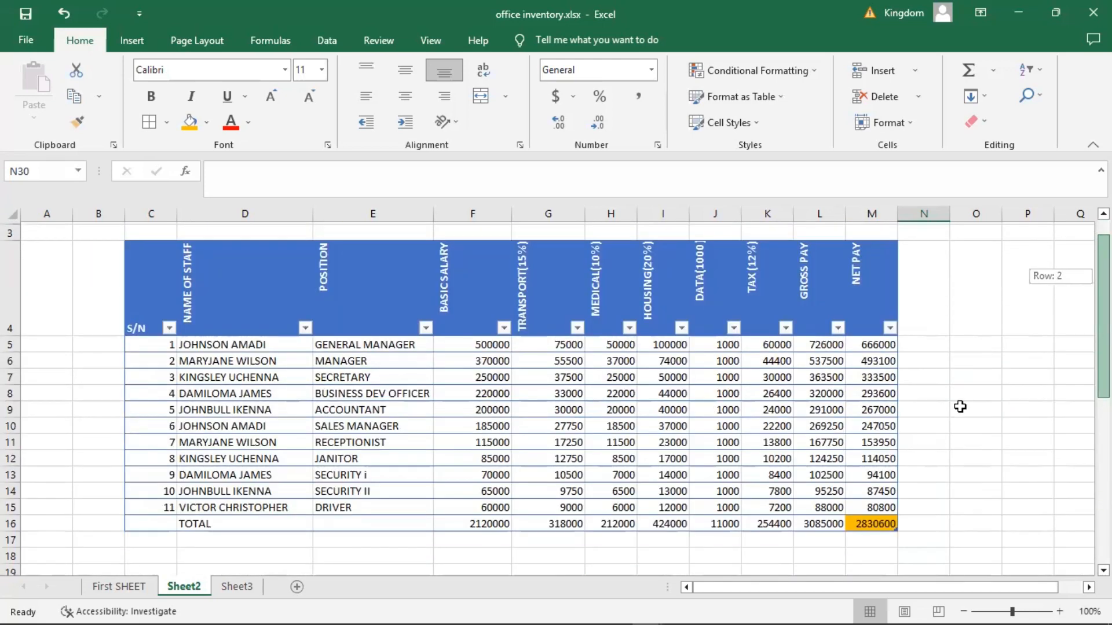
pyautogui.click(1013, 359)
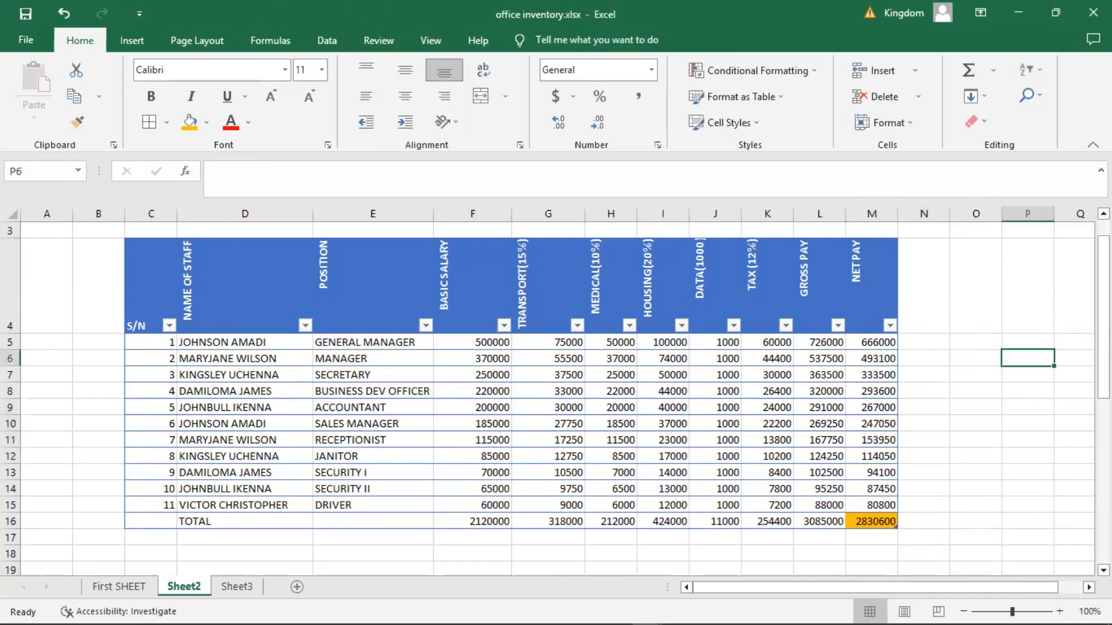
pyautogui.click(1071, 345)
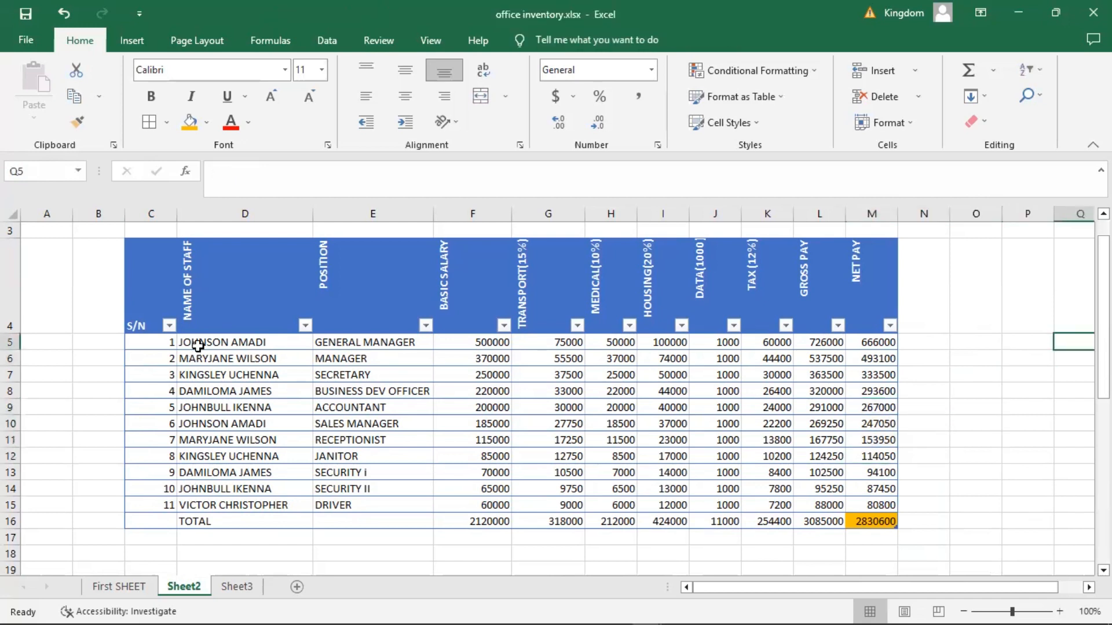
# Change the General Manager's basic salary in F5 to 650000, raising the NET PAY total to 3030100
pyautogui.moveTo(198, 346); pyautogui.dragTo(205, 377)
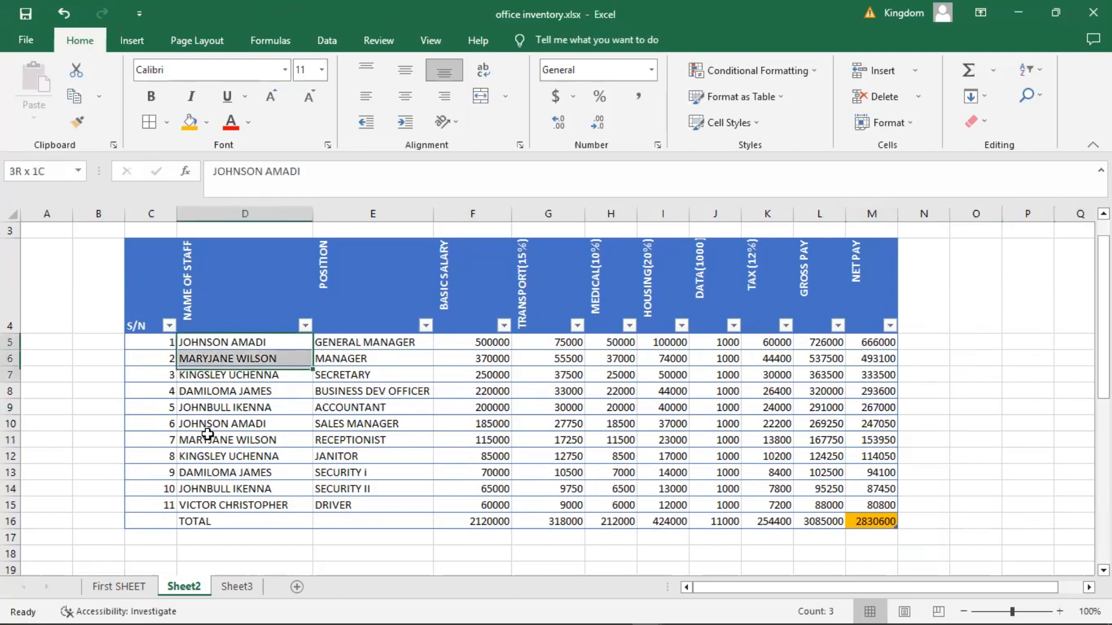
pyautogui.moveTo(207, 474); pyautogui.dragTo(226, 437)
pyautogui.click(247, 474)
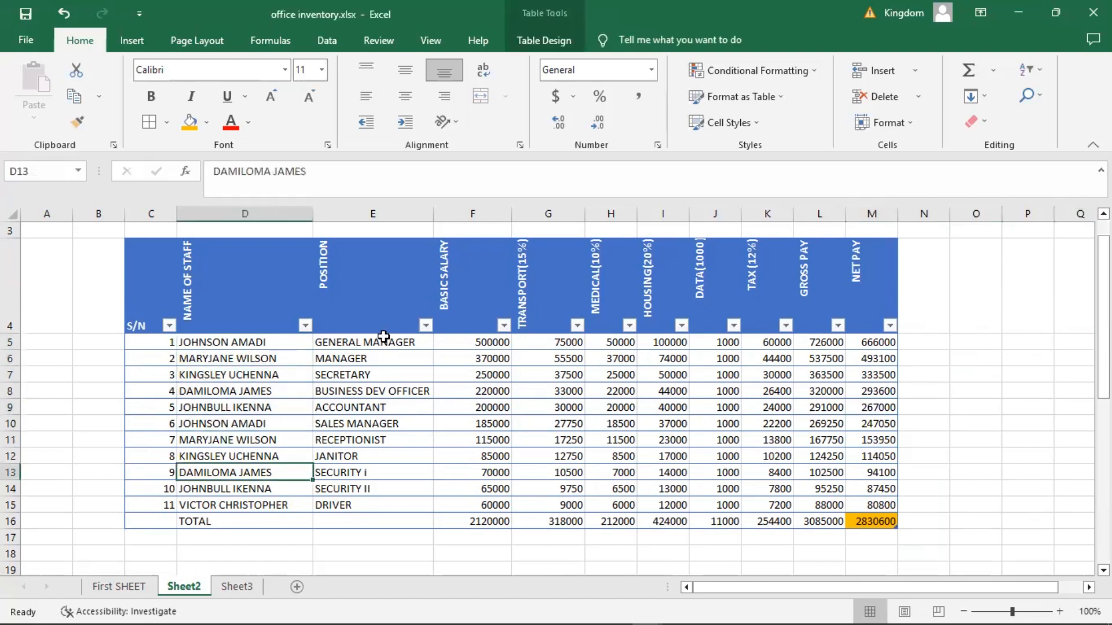
pyautogui.click(217, 342)
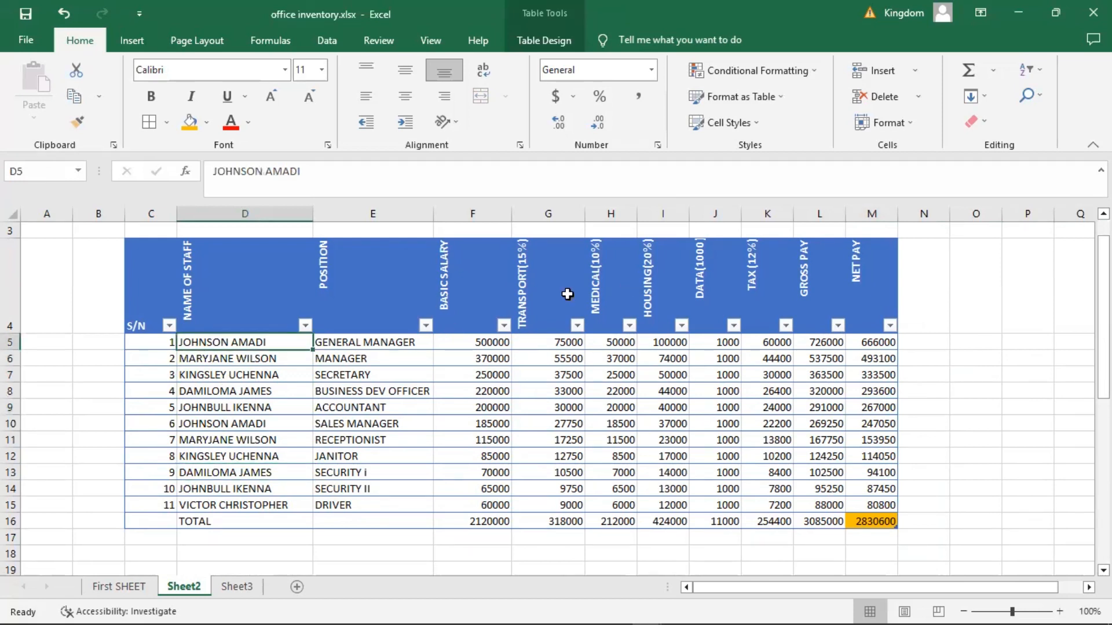
pyautogui.click(474, 343)
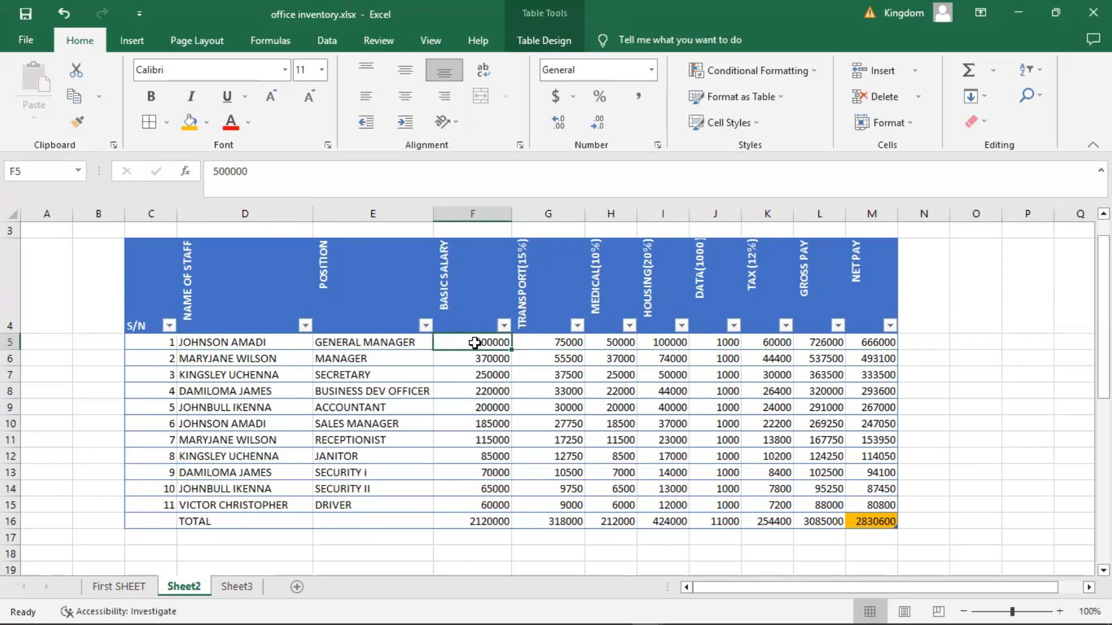
pyautogui.write('65')
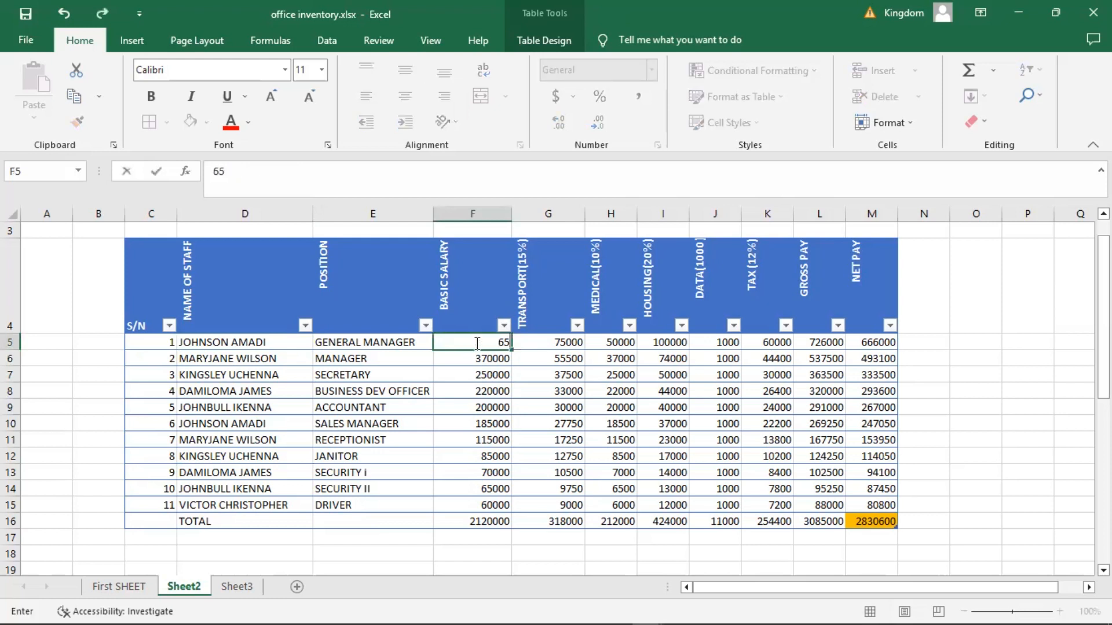
pyautogui.write('0000')
pyautogui.press('Return')
pyautogui.click(474, 343)
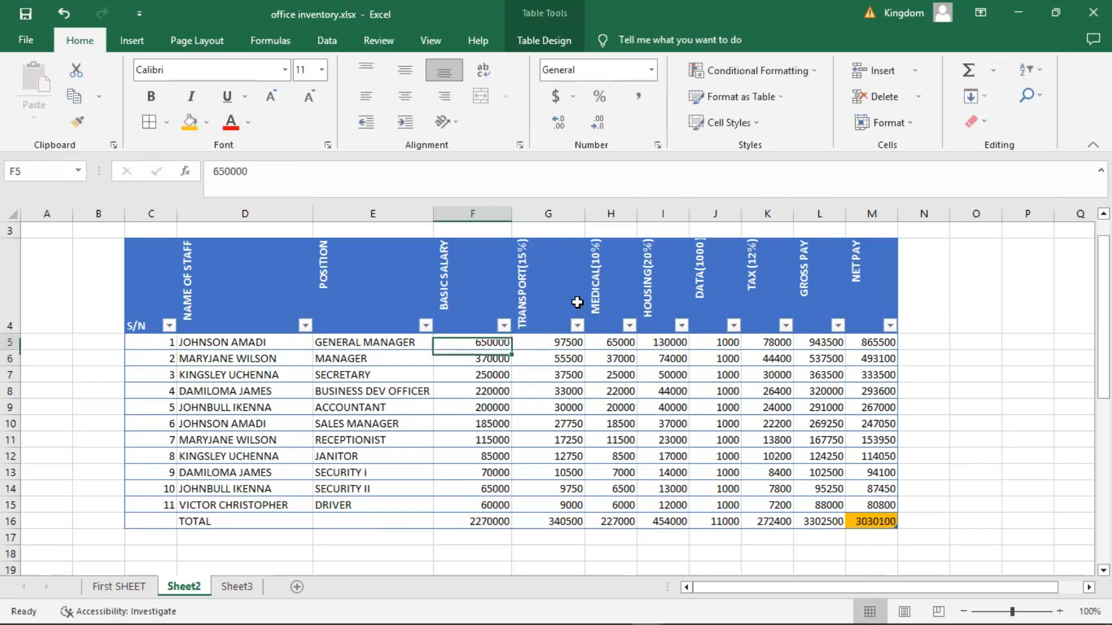
pyautogui.moveTo(475, 345); pyautogui.dragTo(613, 325)
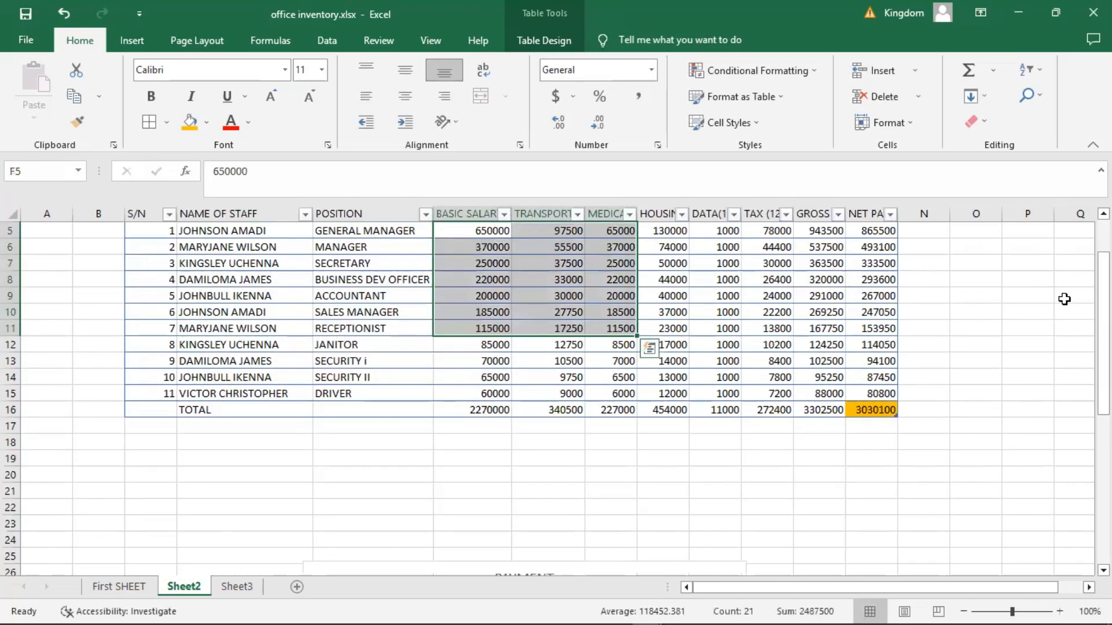
pyautogui.click(1027, 279)
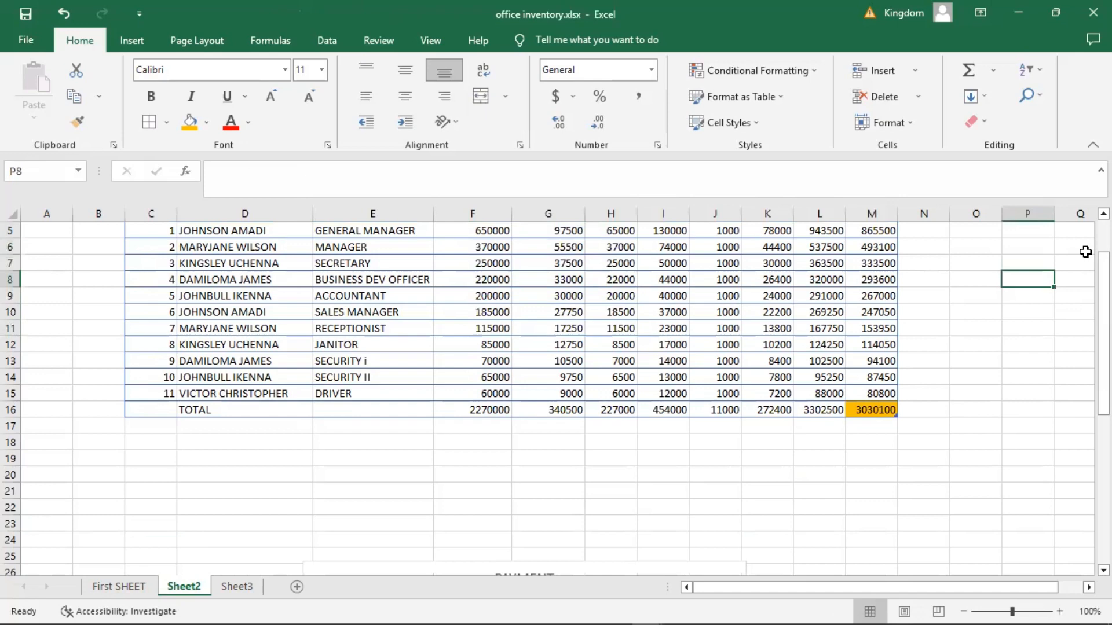
# Rename the transport header from TRANSPORT(15%) to TRANSPORT(10%)
pyautogui.scroll(2, 530, 306)
pyautogui.click(522, 307)
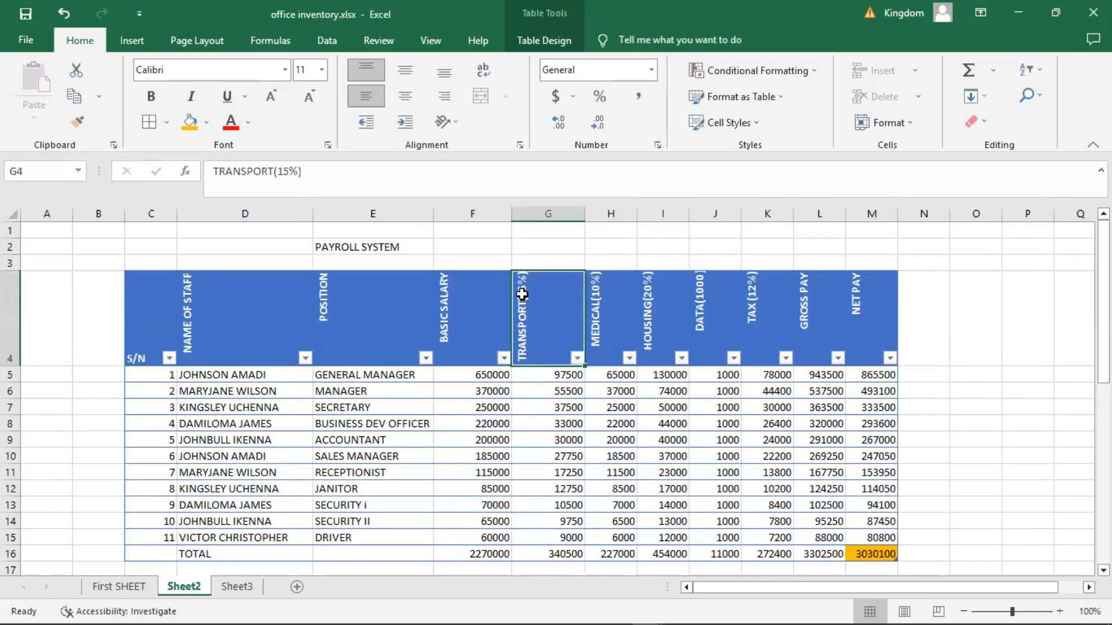
pyautogui.doubleClick(574, 281)
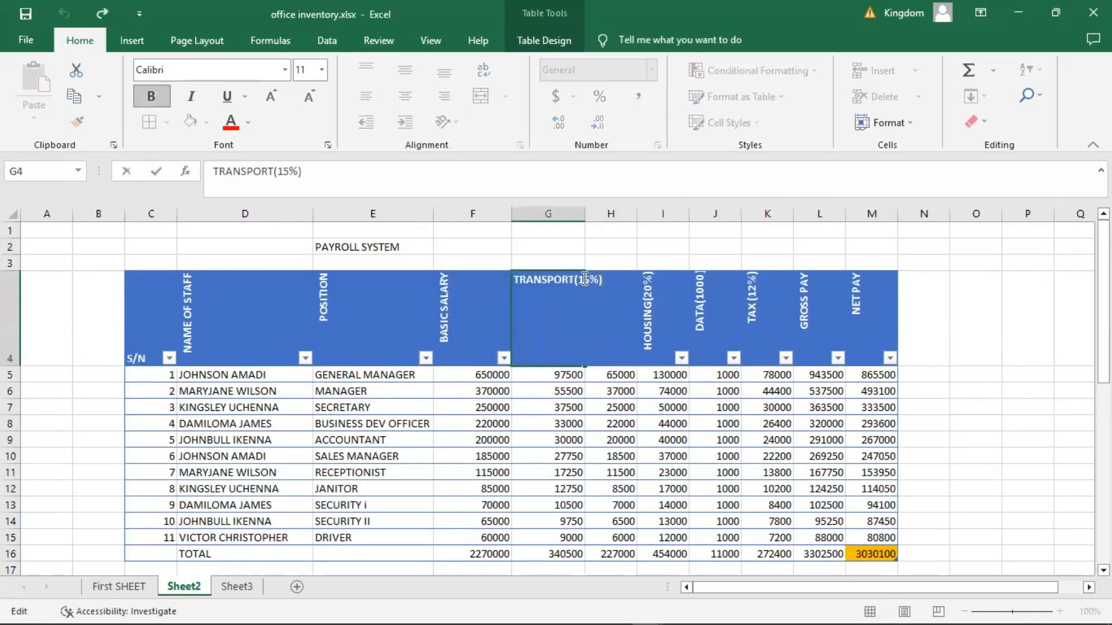
pyautogui.moveTo(580, 280); pyautogui.dragTo(588, 282)
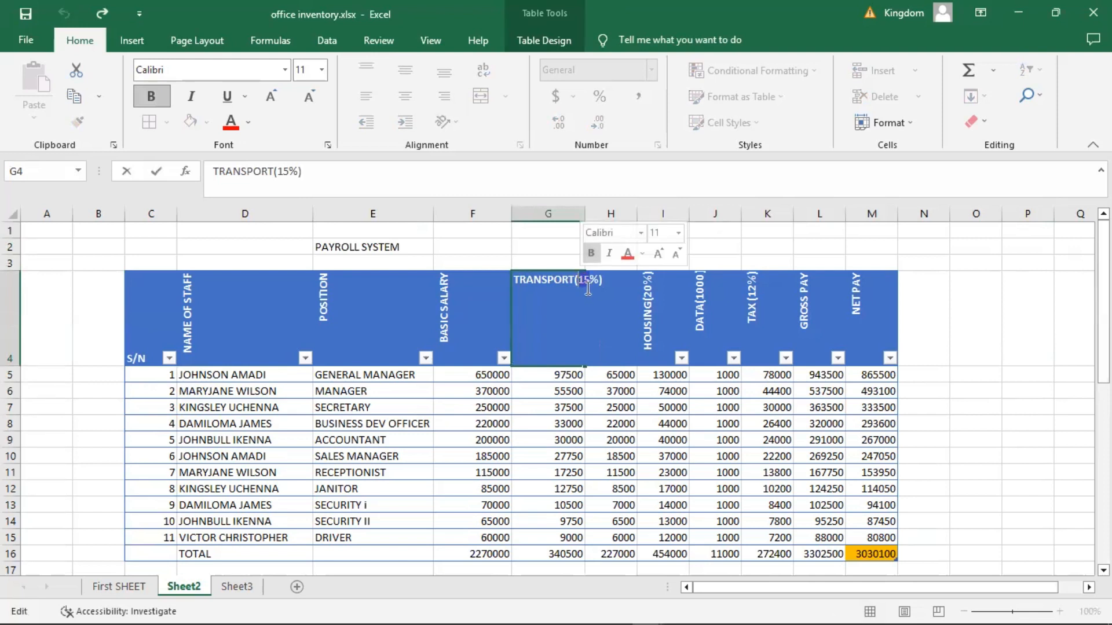
pyautogui.write('10')
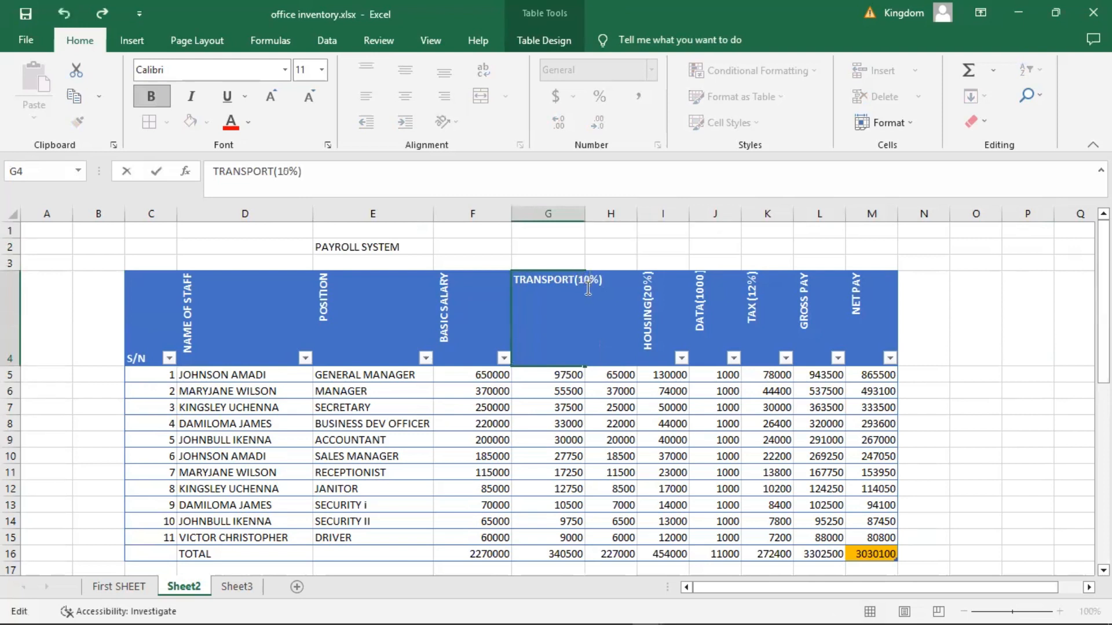
pyautogui.click(556, 424)
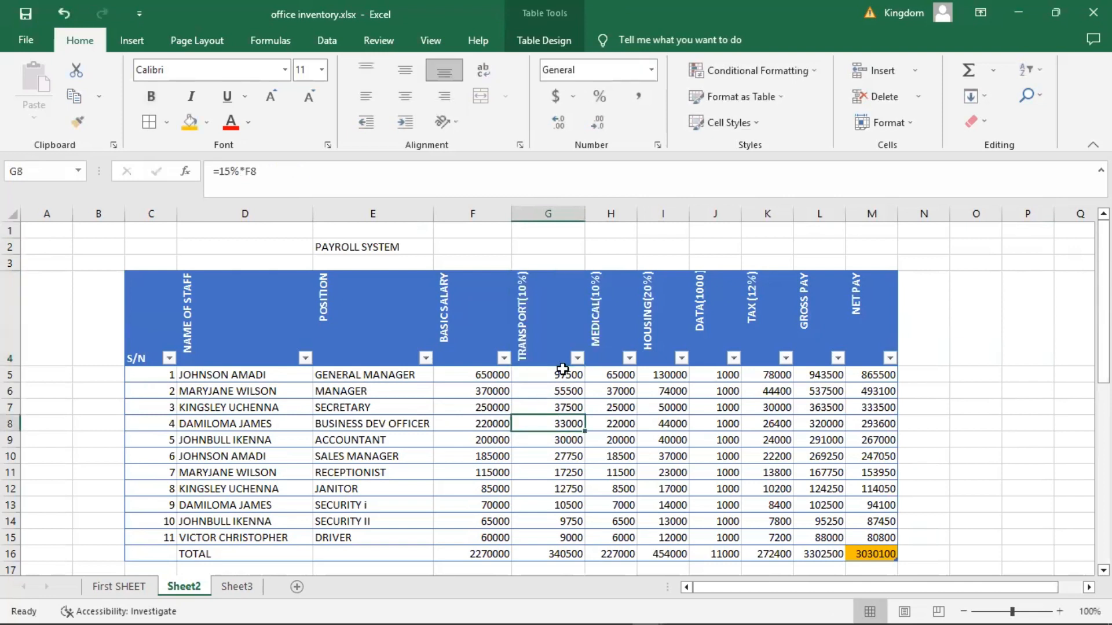
# Change G5's formula to =10%*F5 and fill it down the TRANSPORT column
pyautogui.click(559, 374)
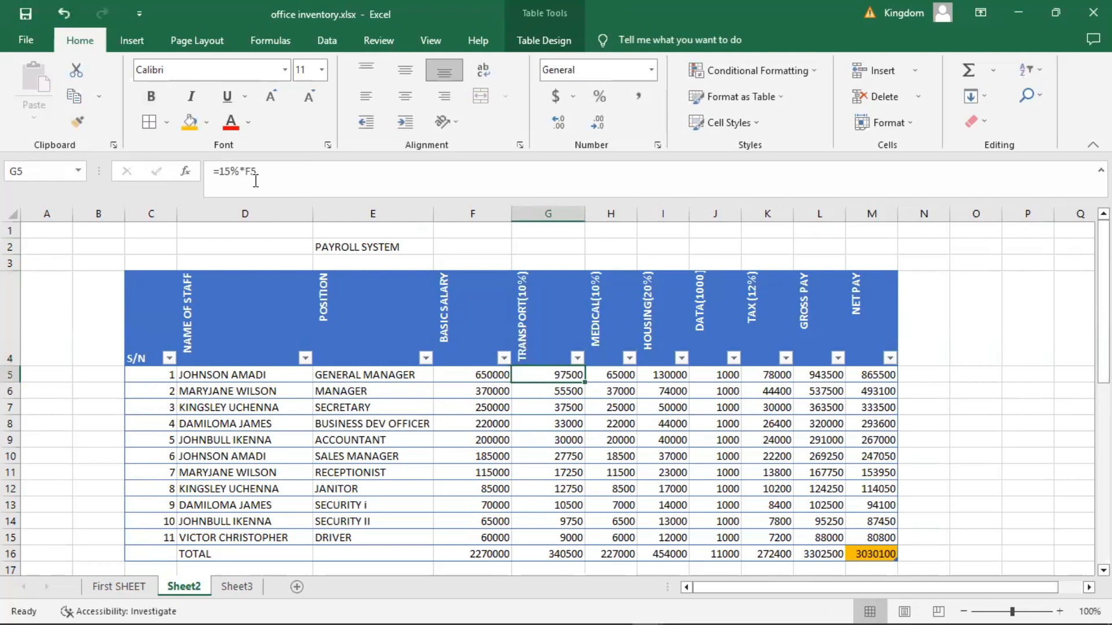
pyautogui.click(226, 171)
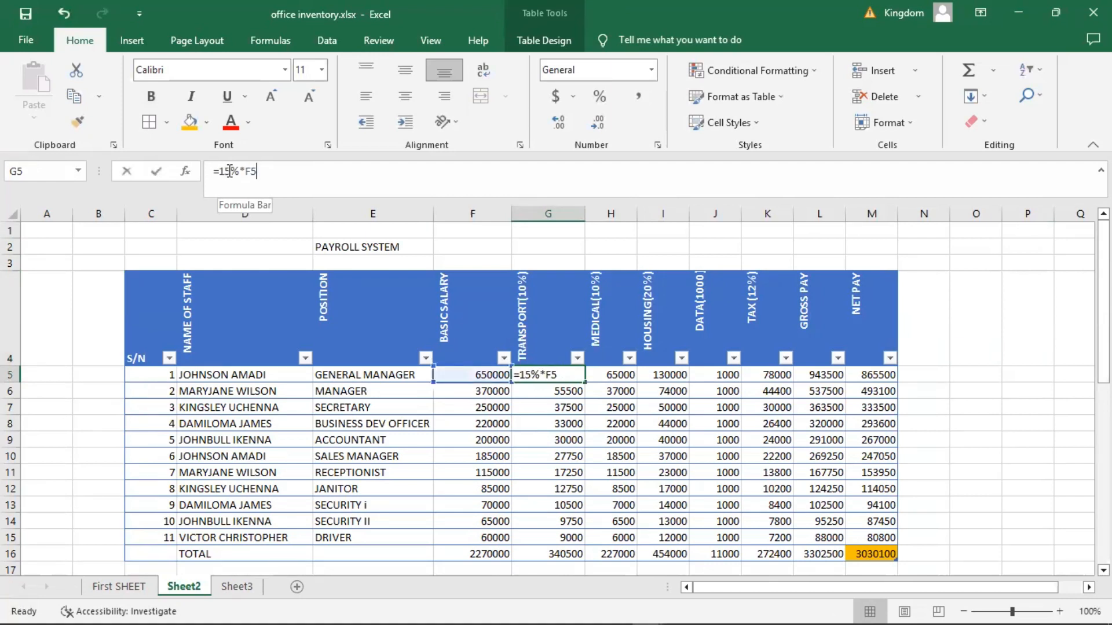
pyautogui.press('BackSpace')
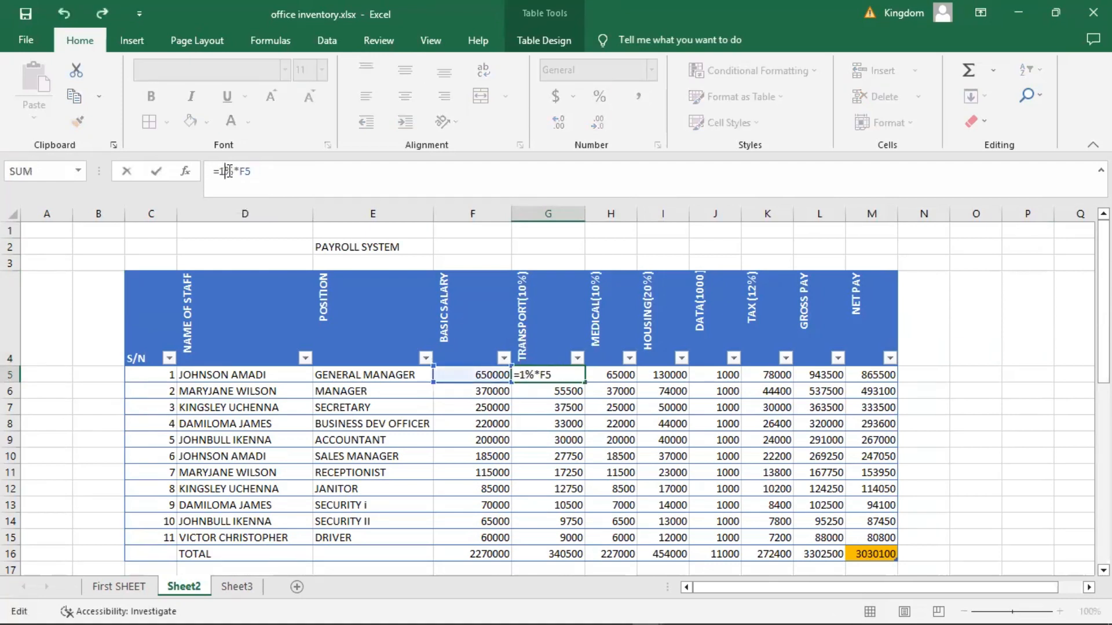
pyautogui.write('0')
pyautogui.press('Return')
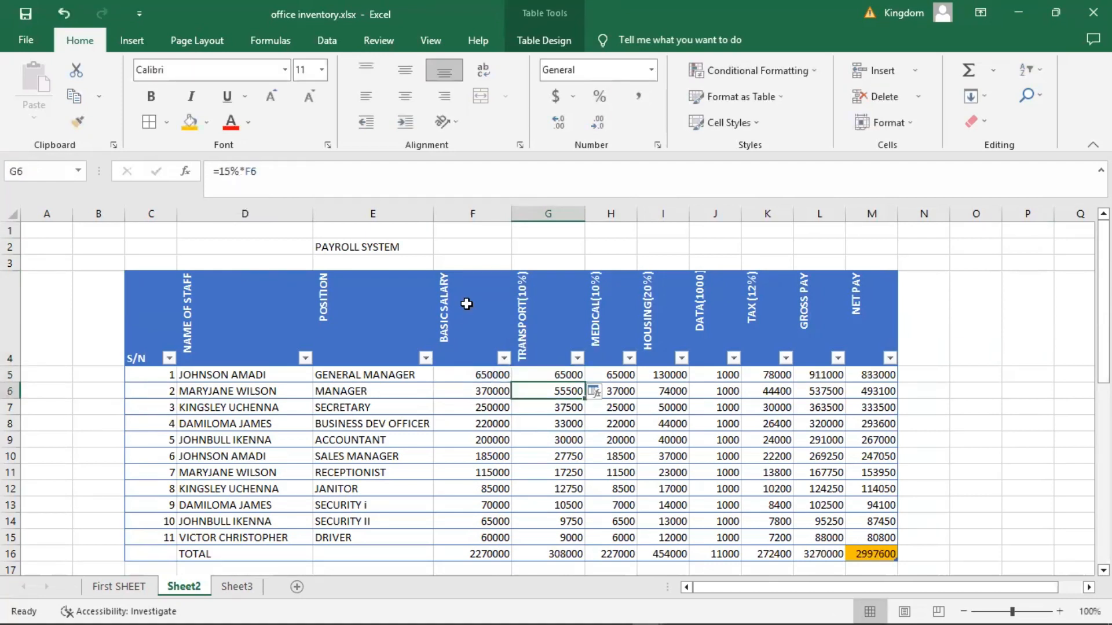
pyautogui.click(578, 377)
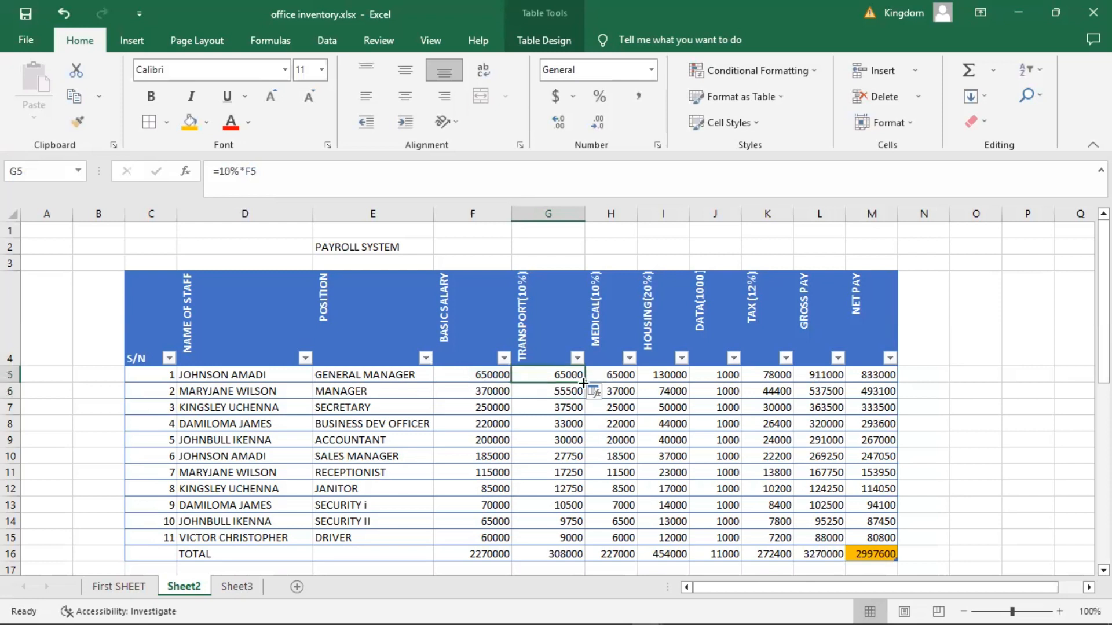
pyautogui.doubleClick(583, 382)
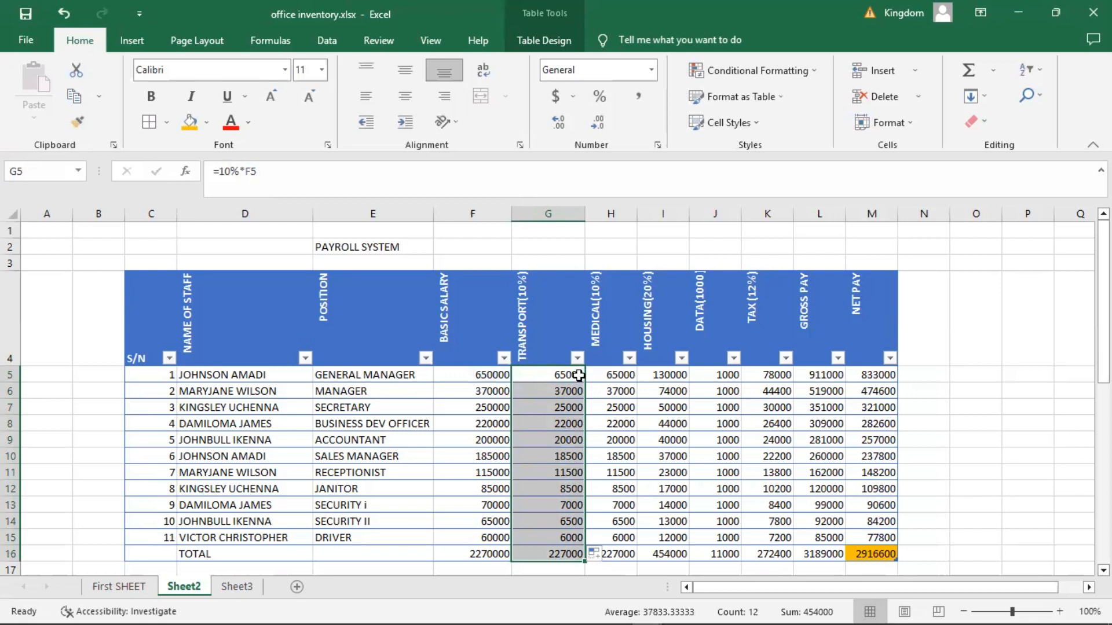
pyautogui.click(559, 375)
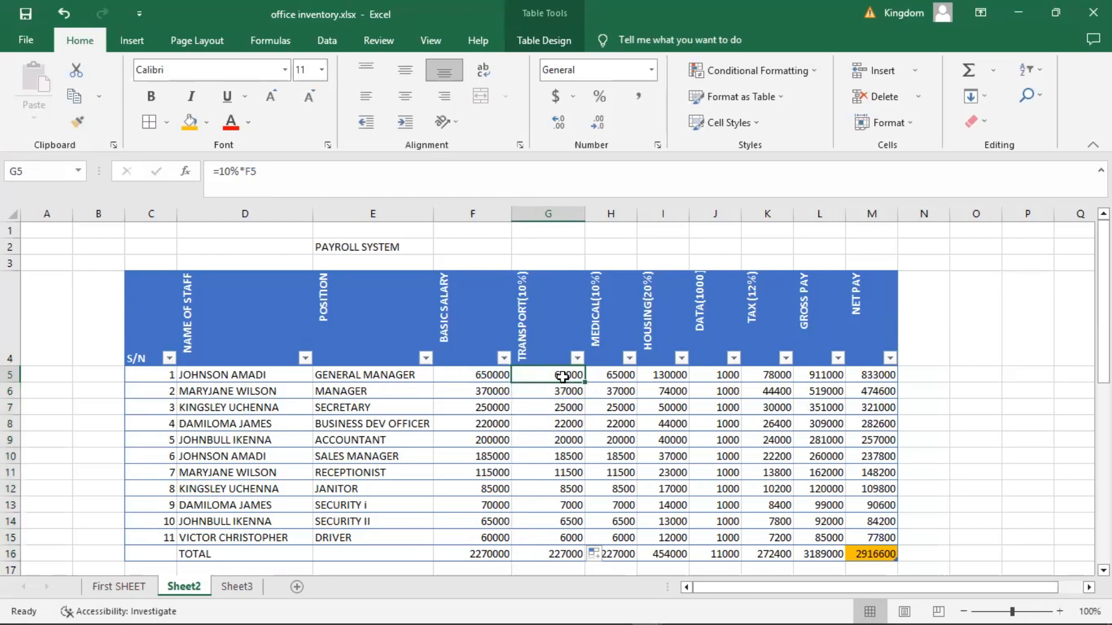
pyautogui.doubleClick(583, 382)
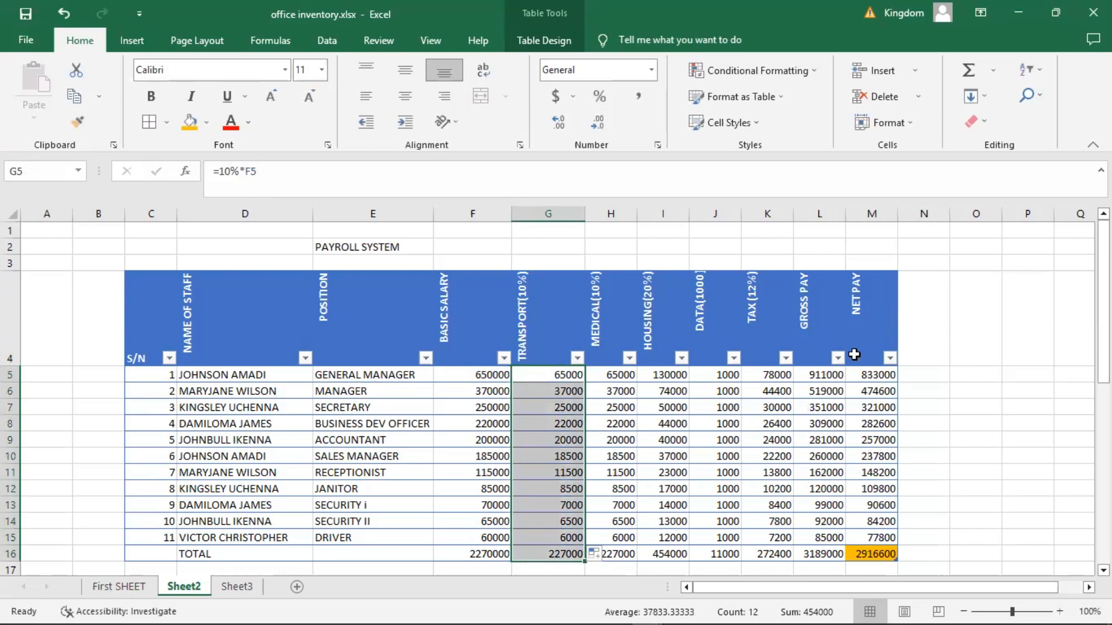
# Scroll through Sheet2 to review the recalculated payroll totals
pyautogui.click(1004, 454)
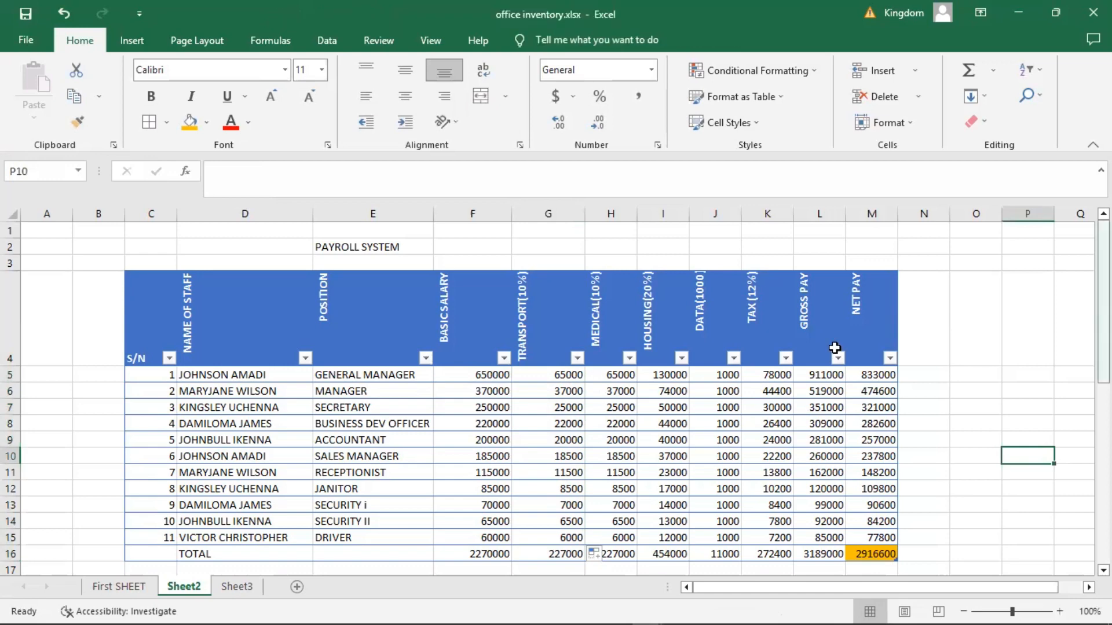
pyautogui.scroll(-1, 521, 292)
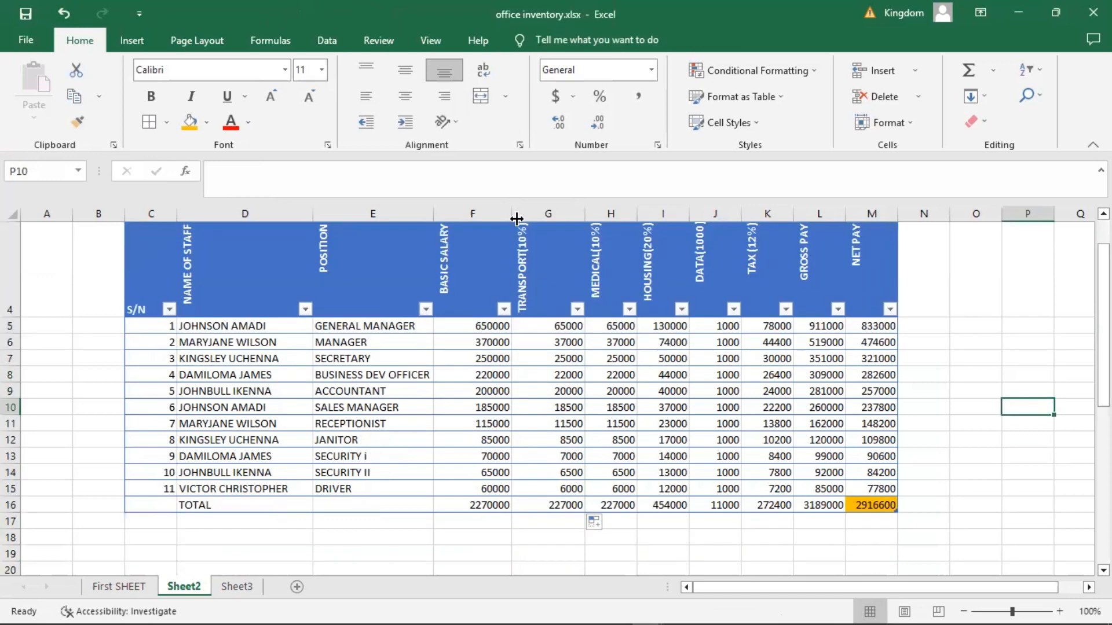
pyautogui.click(1005, 466)
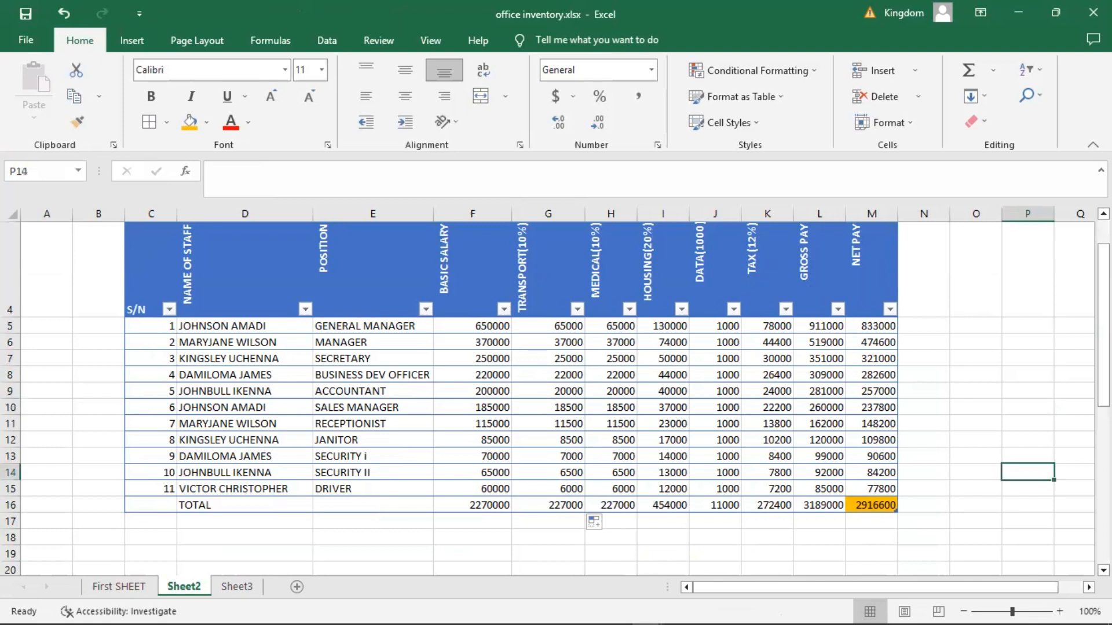
pyautogui.moveTo(1103, 388); pyautogui.dragTo(1103, 364)
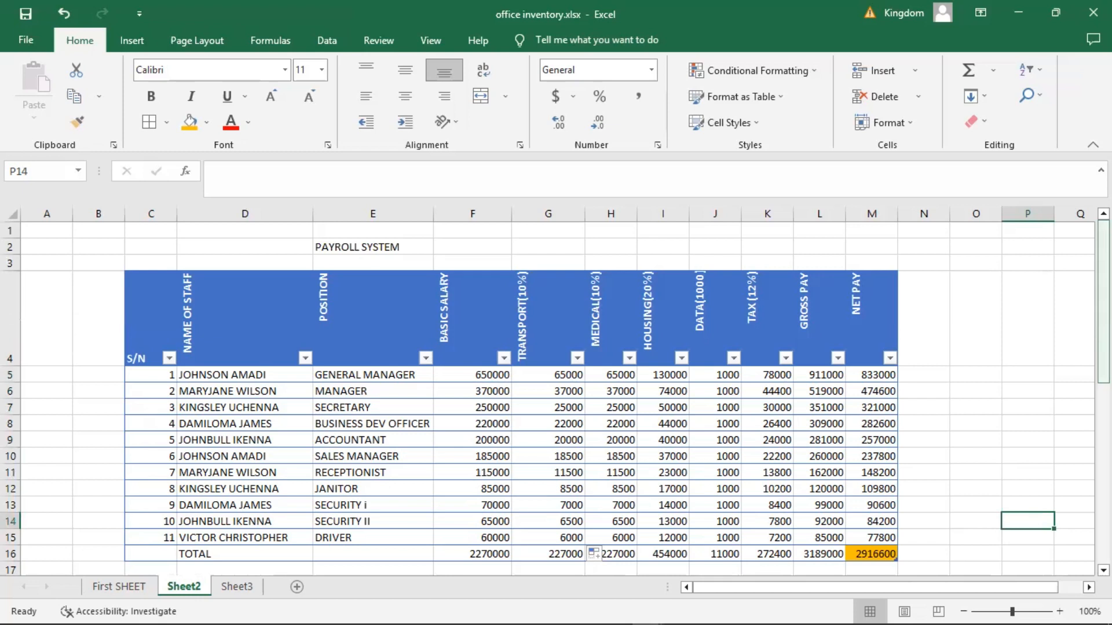
pyautogui.moveTo(1103, 368); pyautogui.dragTo(1103, 379)
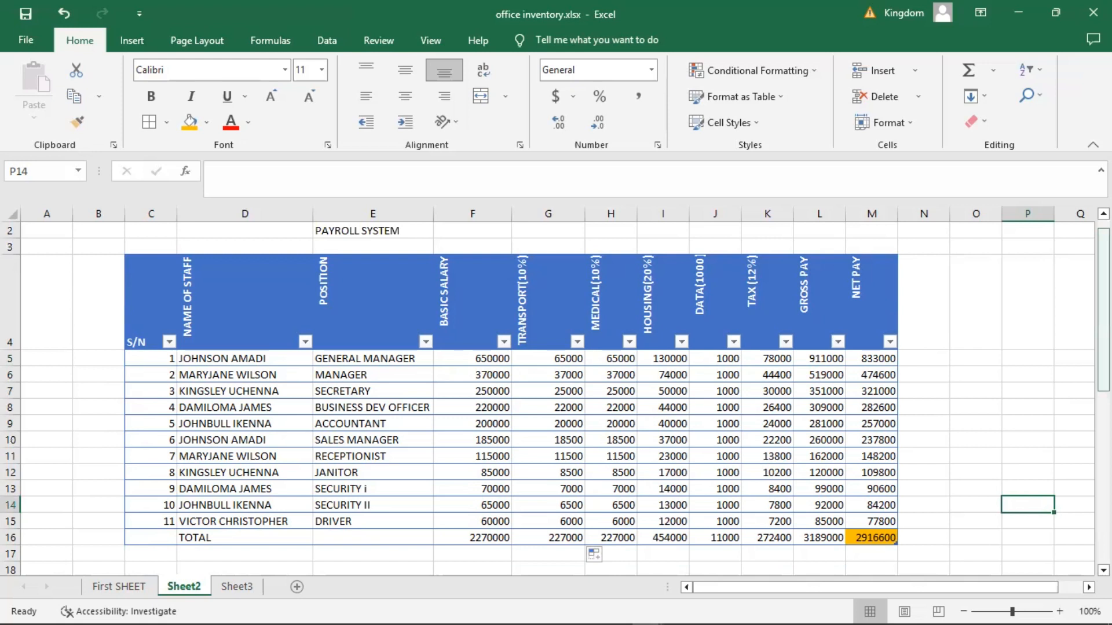
pyautogui.scroll(1, 556, 397)
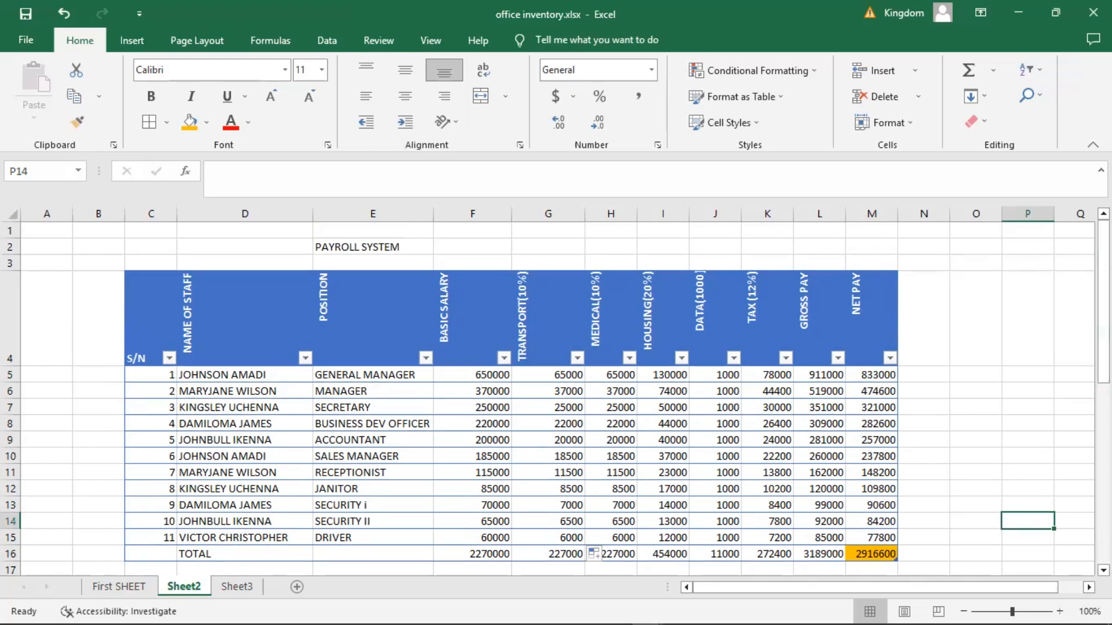
pyautogui.scroll(-1, 556, 397)
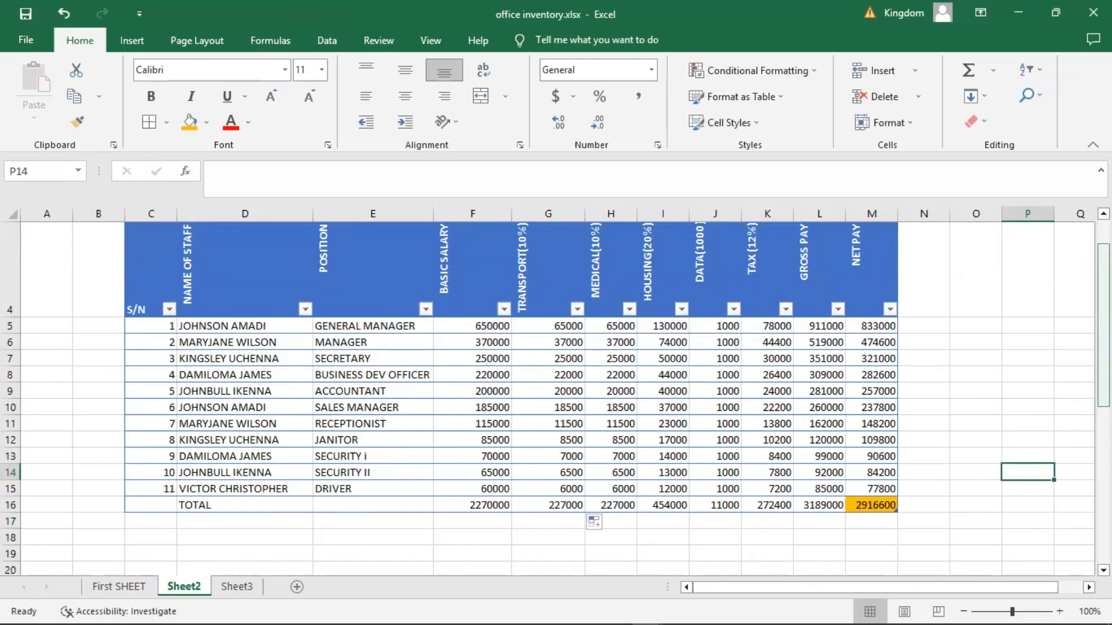
pyautogui.scroll(1, 556, 397)
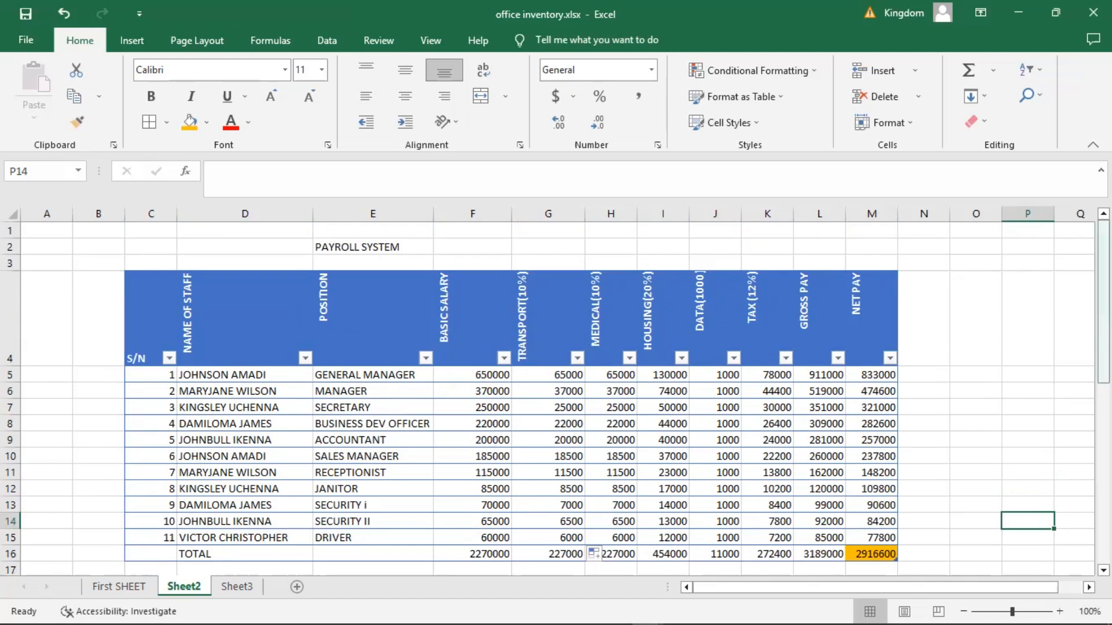
pyautogui.moveTo(1103, 319); pyautogui.dragTo(1103, 320)
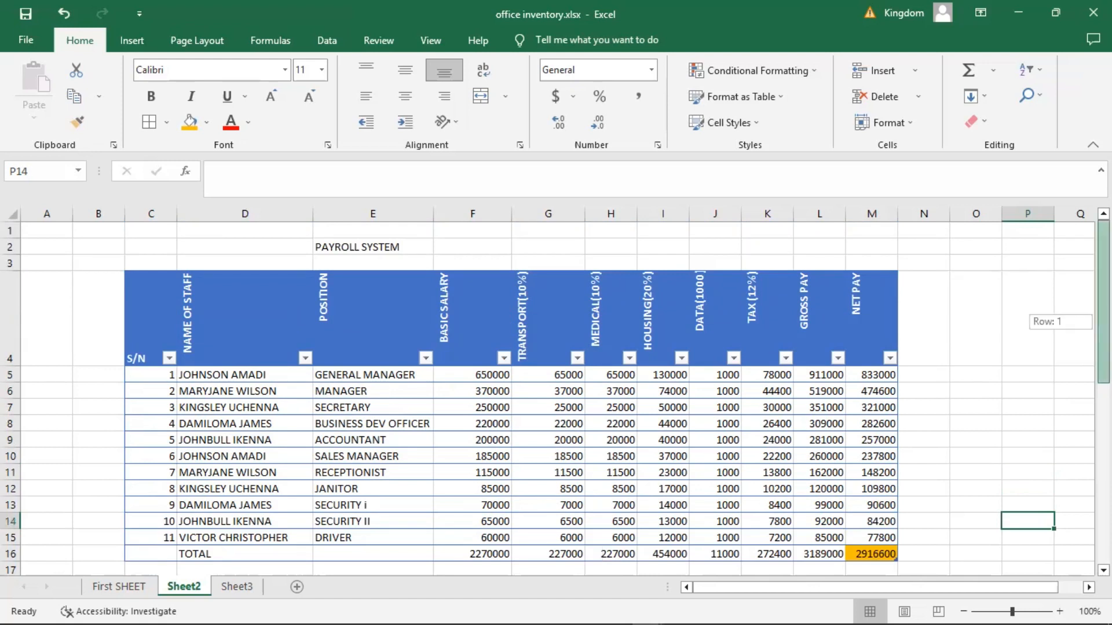
pyautogui.click(1028, 374)
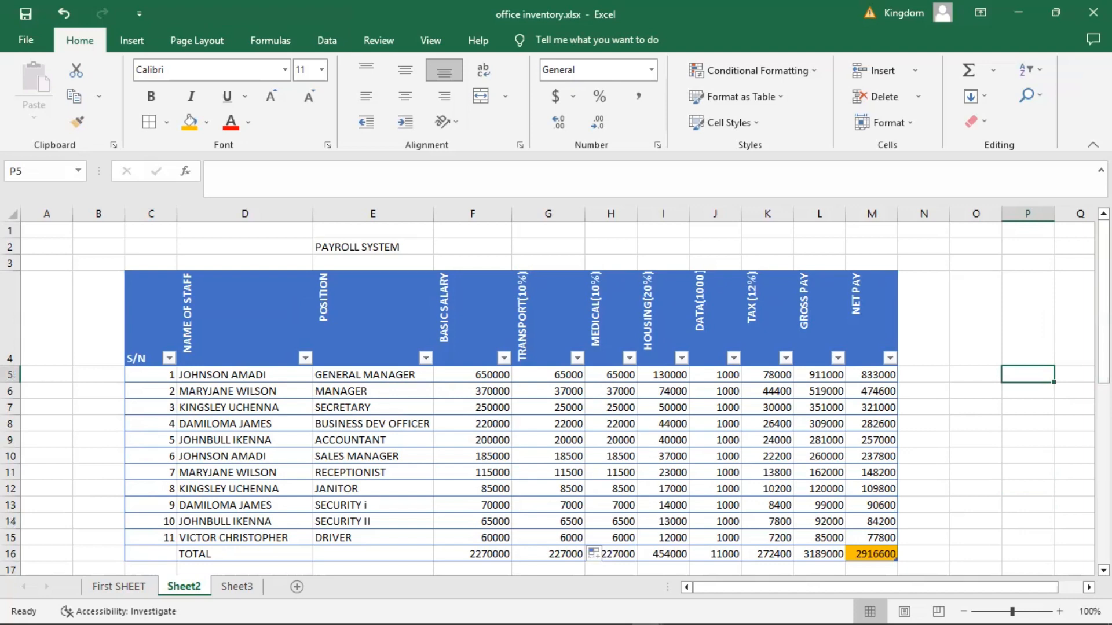
pyautogui.scroll(-1, 690, 376)
pyautogui.scroll(1, 690, 375)
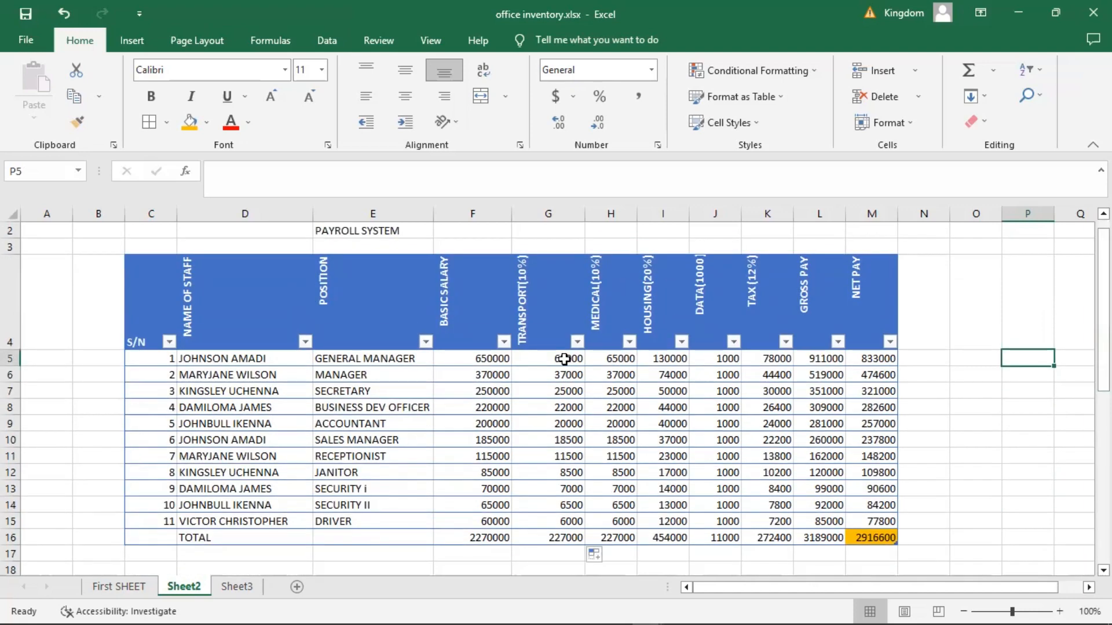
# Check the MEDICAL formula in H8 and select empty cells O4:O10 beside the table
pyautogui.click(586, 405)
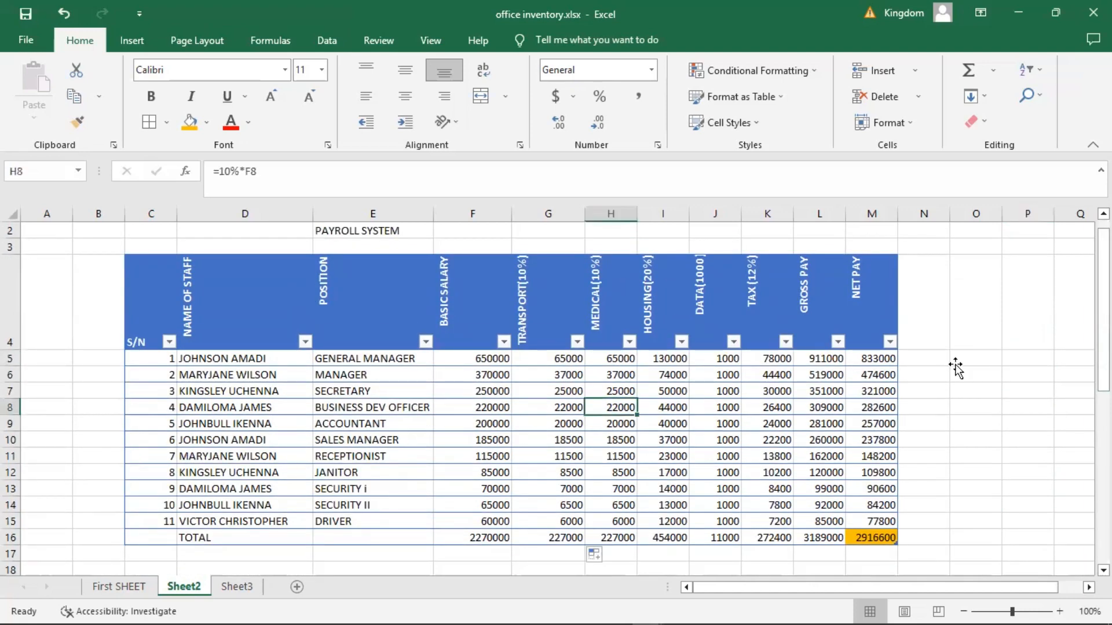
pyautogui.click(956, 362)
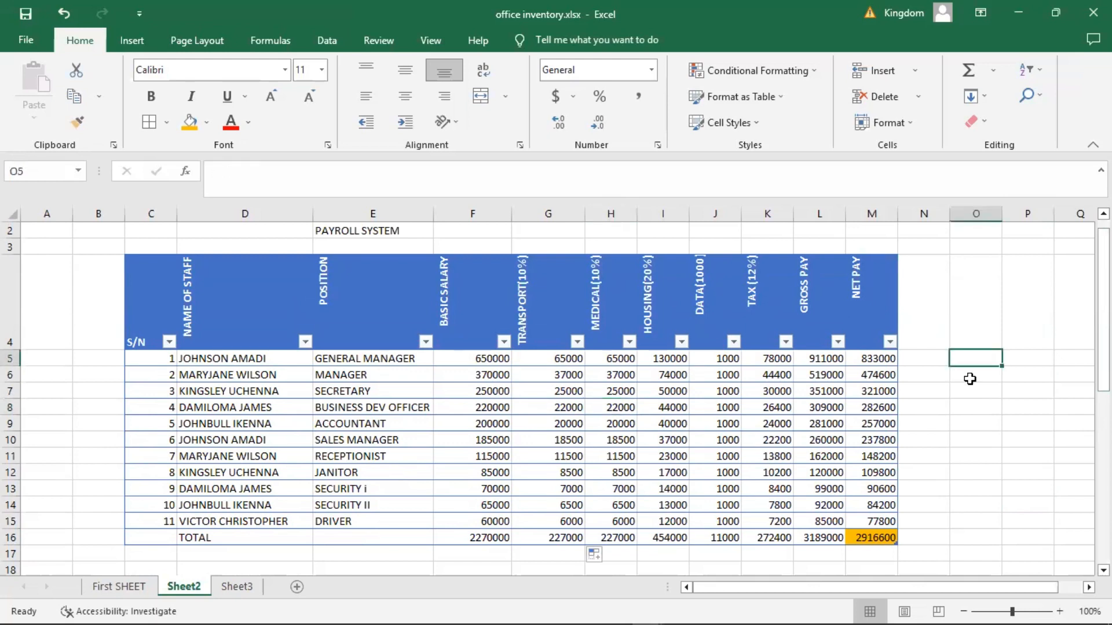
pyautogui.click(972, 418)
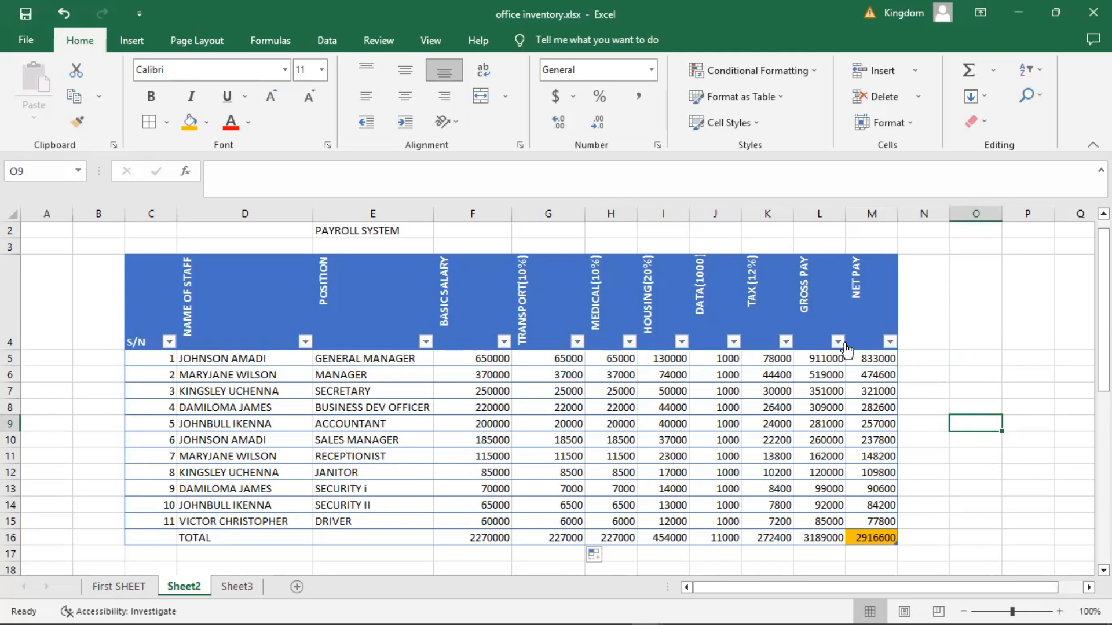
pyautogui.click(964, 393)
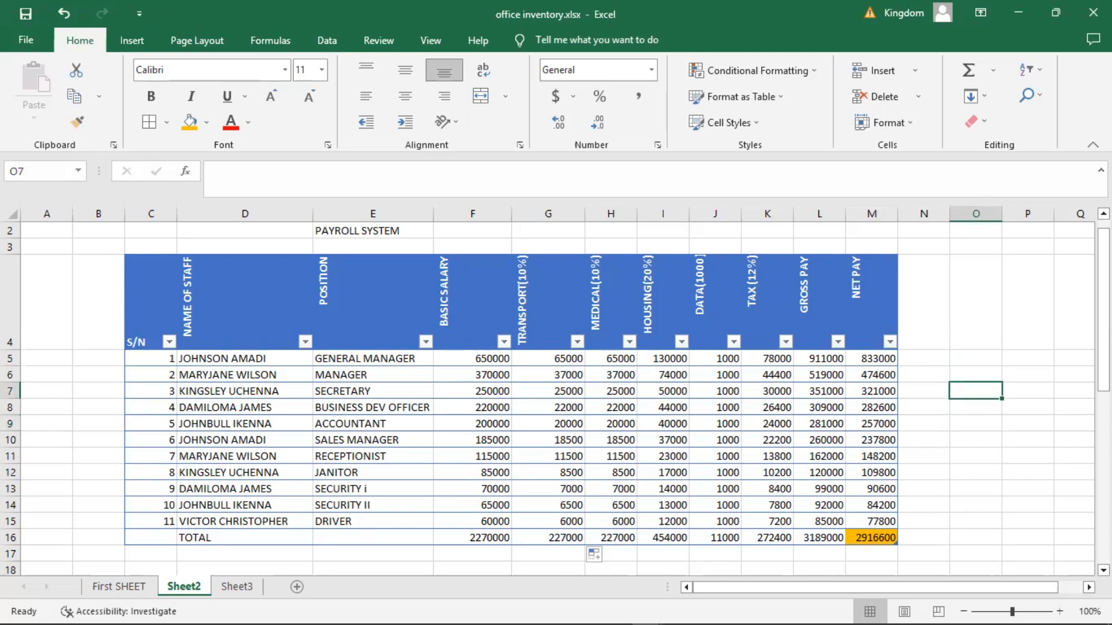
pyautogui.moveTo(1103, 313); pyautogui.dragTo(1103, 319)
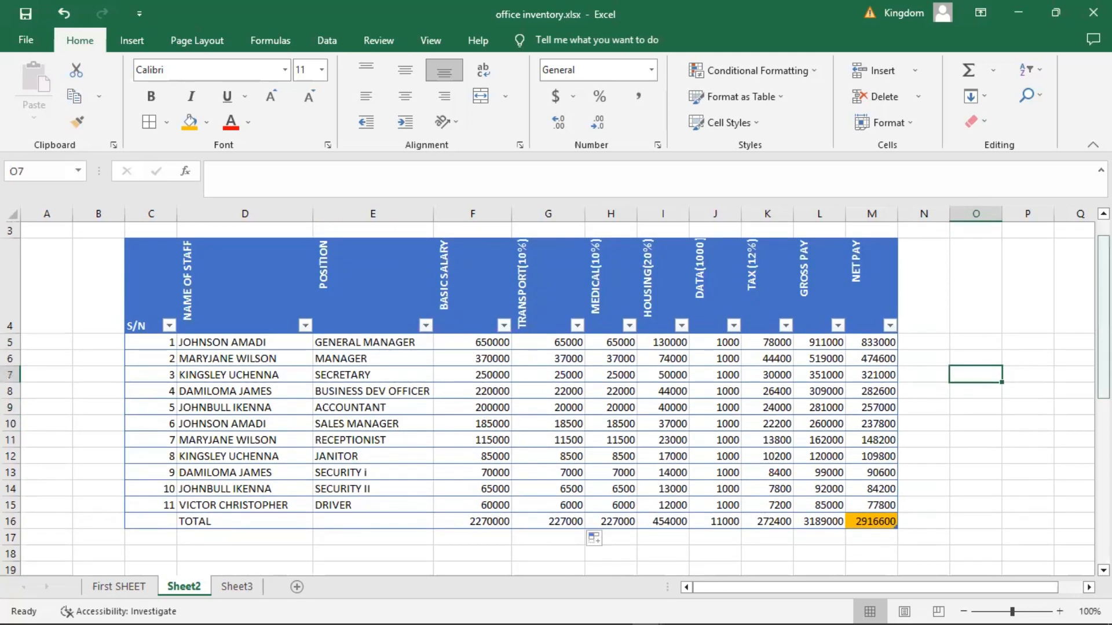
pyautogui.click(991, 409)
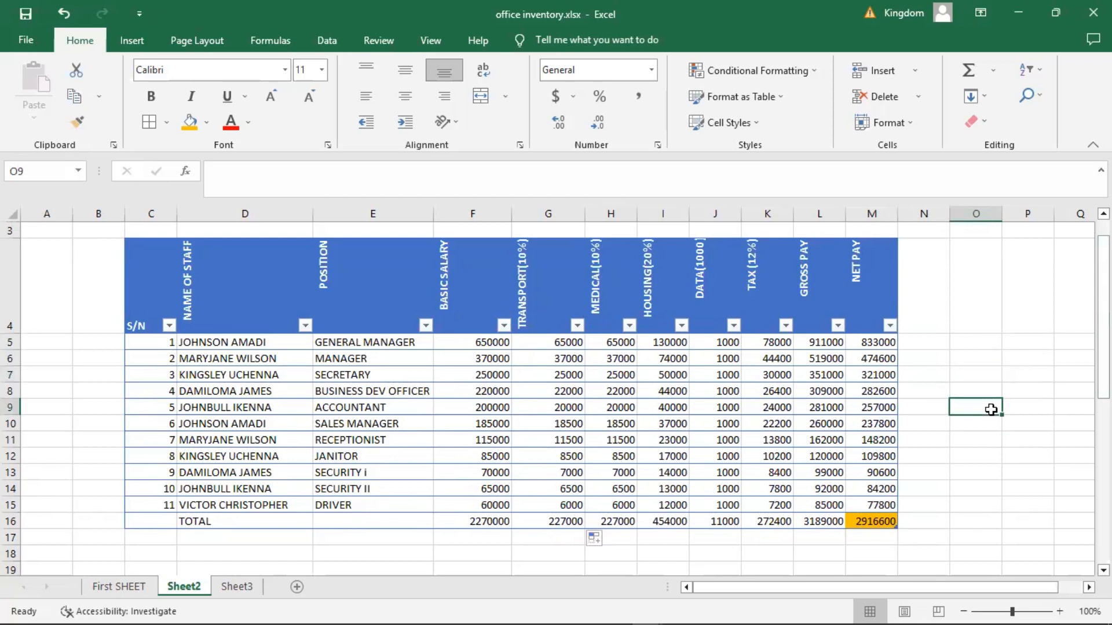
pyautogui.press('Down')
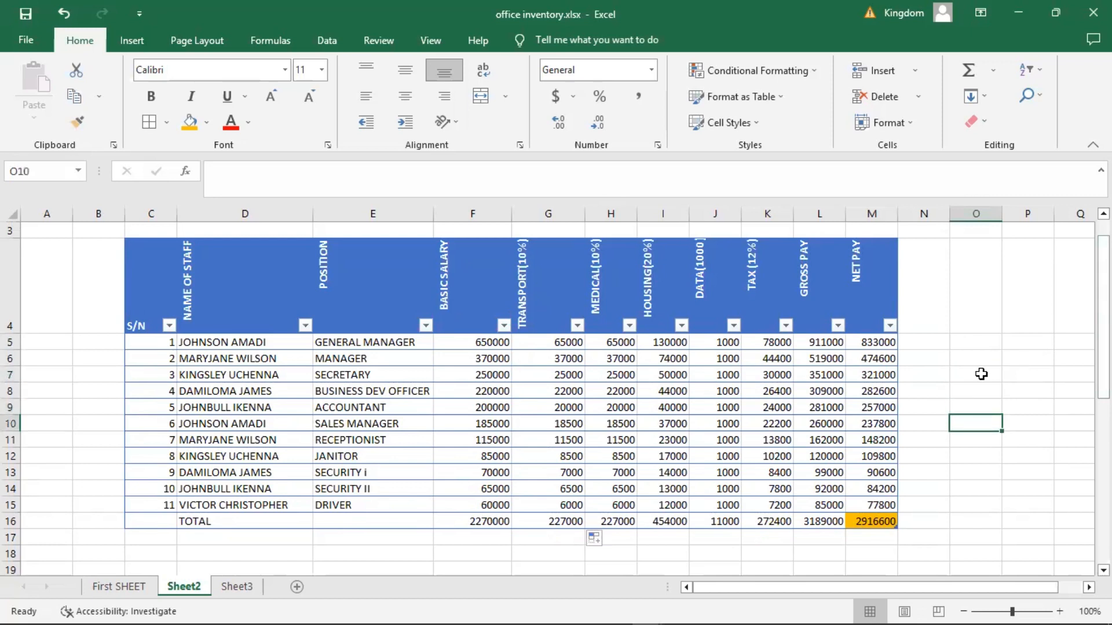
pyautogui.click(981, 374)
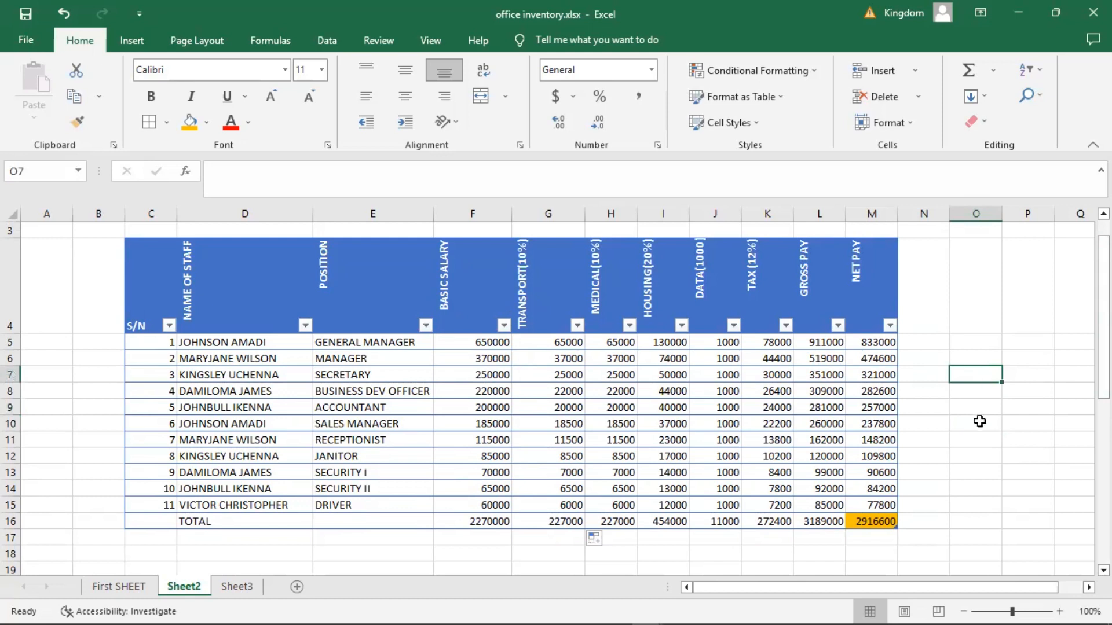
pyautogui.moveTo(985, 417); pyautogui.dragTo(985, 248)
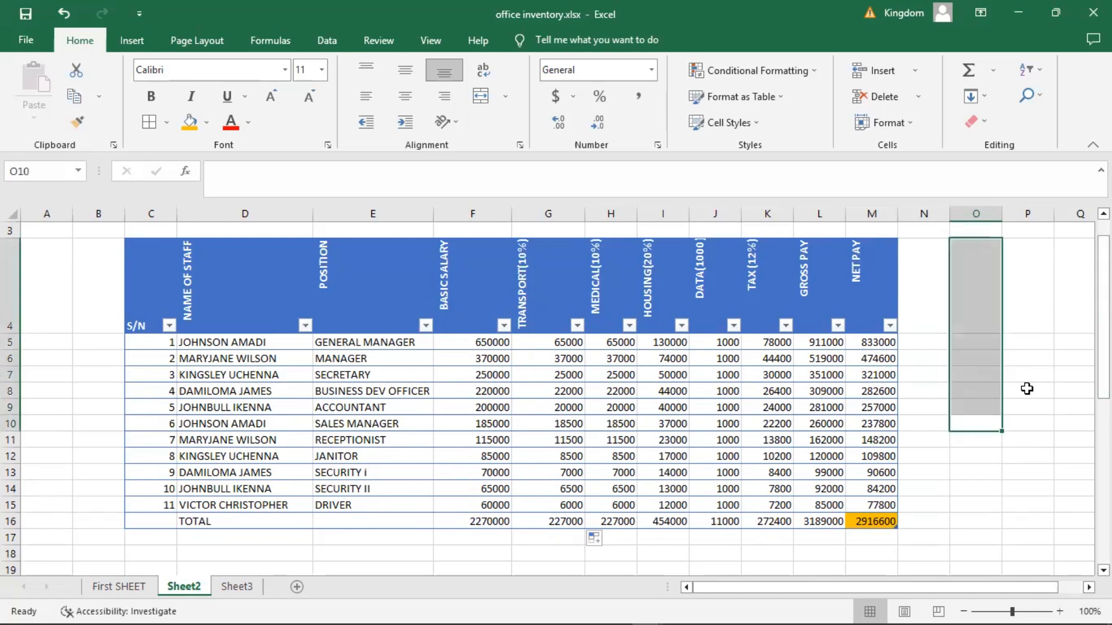
pyautogui.click(1074, 290)
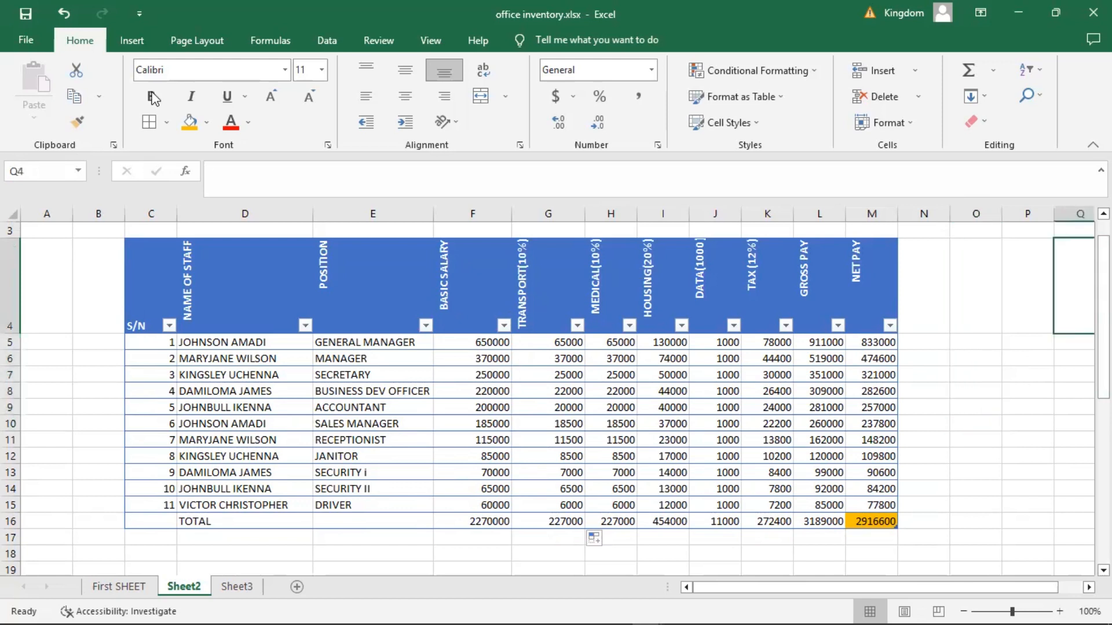
# Bring up the Insert ribbon's chart commands with an empty cell beside the table selected
pyautogui.click(134, 41)
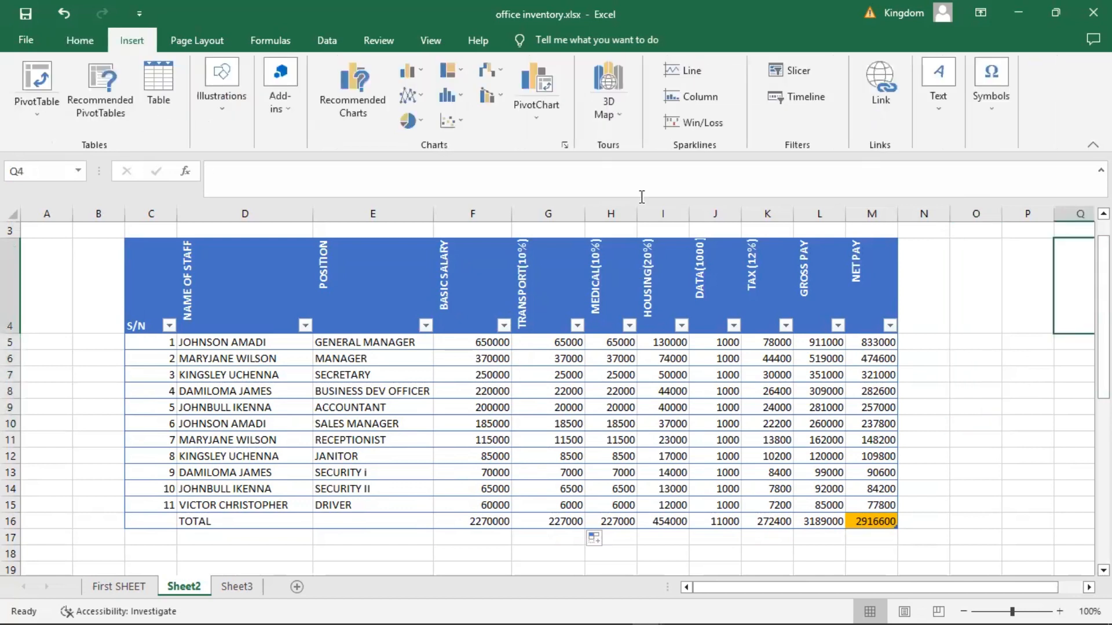
pyautogui.click(988, 313)
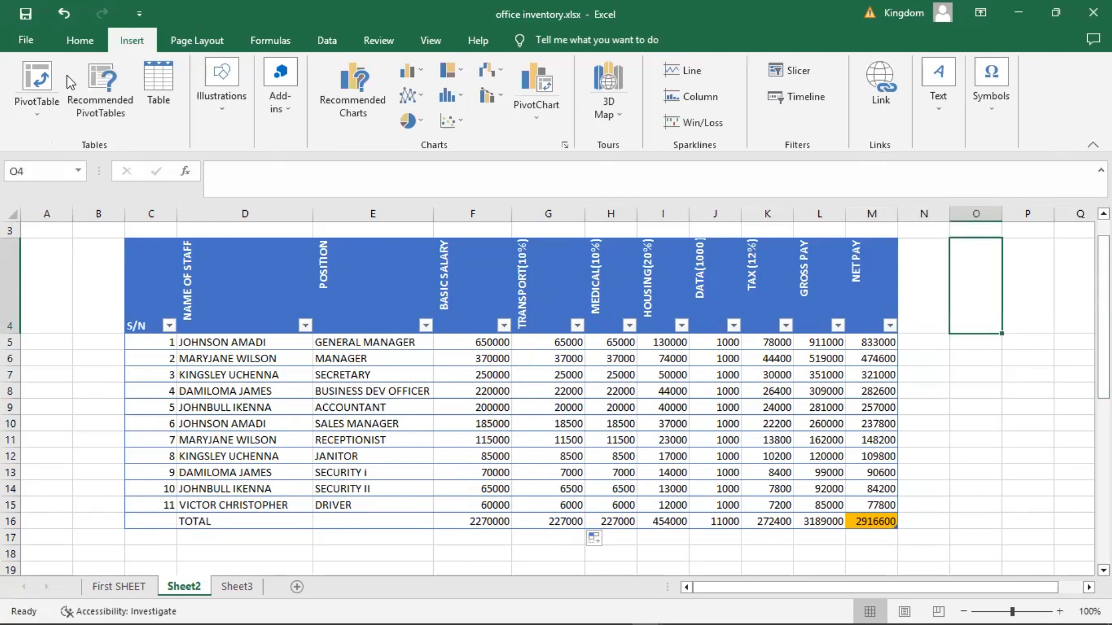
pyautogui.click(77, 45)
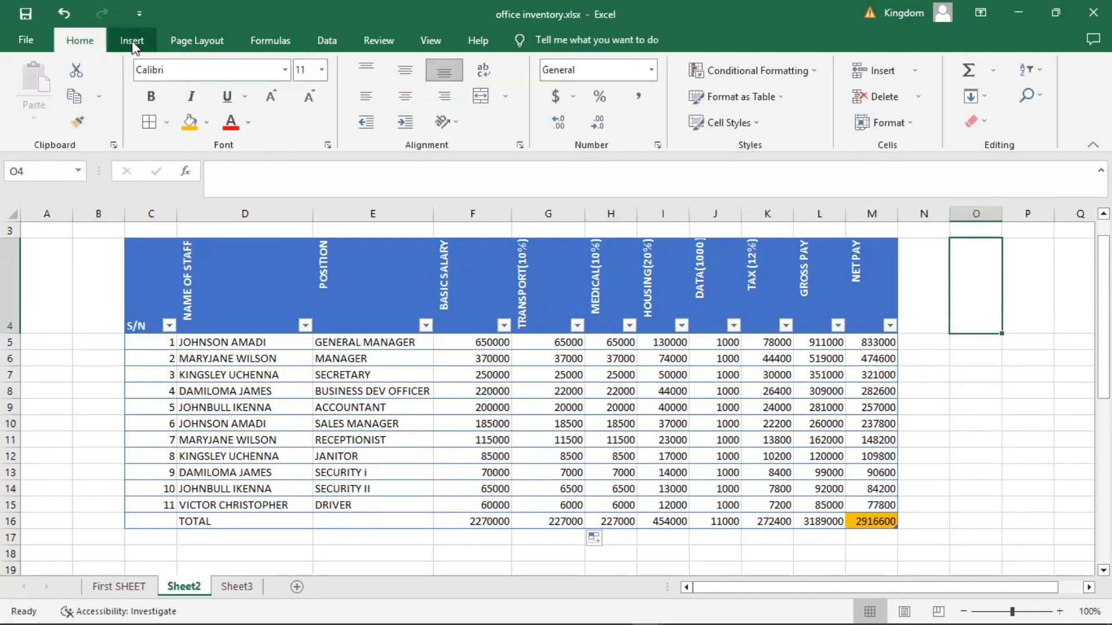
pyautogui.click(132, 42)
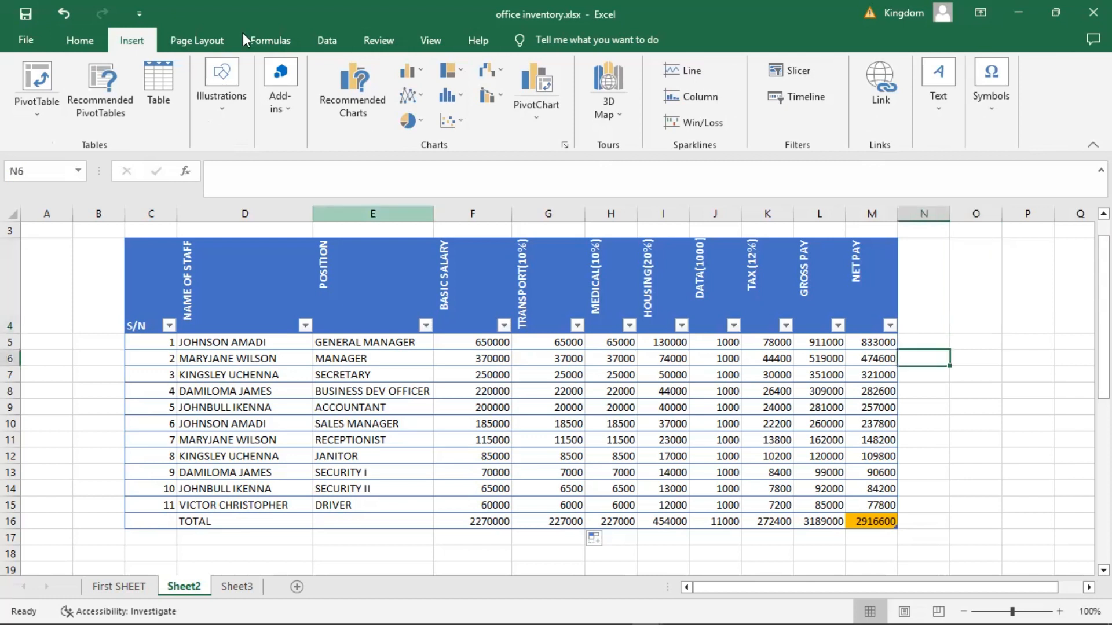
pyautogui.click(966, 400)
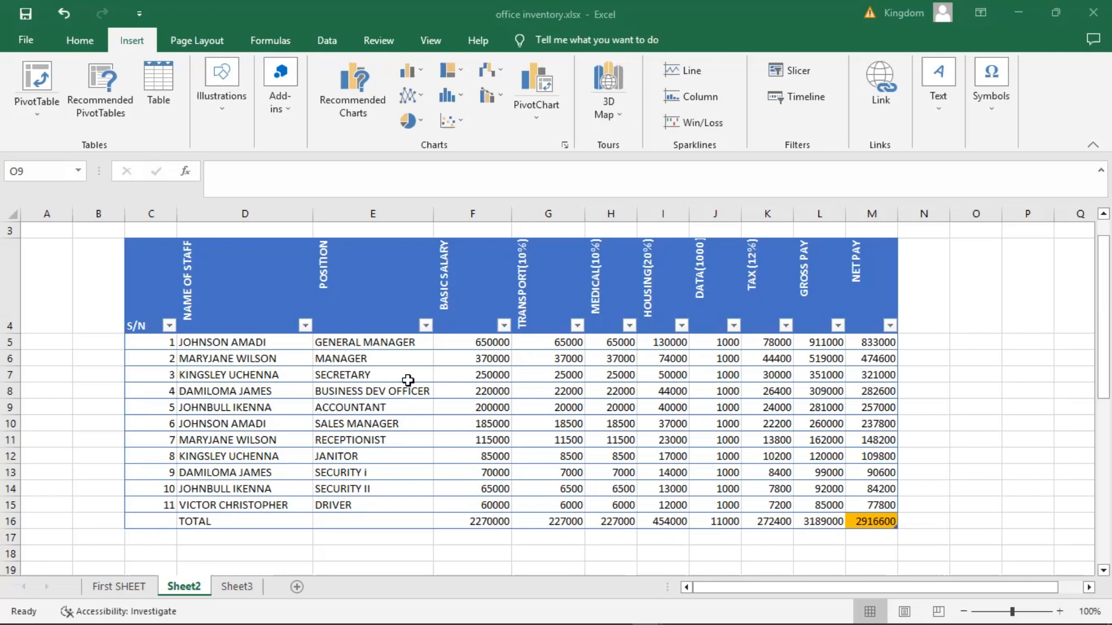
# Check the ACCOUNTANT entry, the G12 TRANSPORT formula and the F15 BASIC SALARY 60000
pyautogui.click(405, 408)
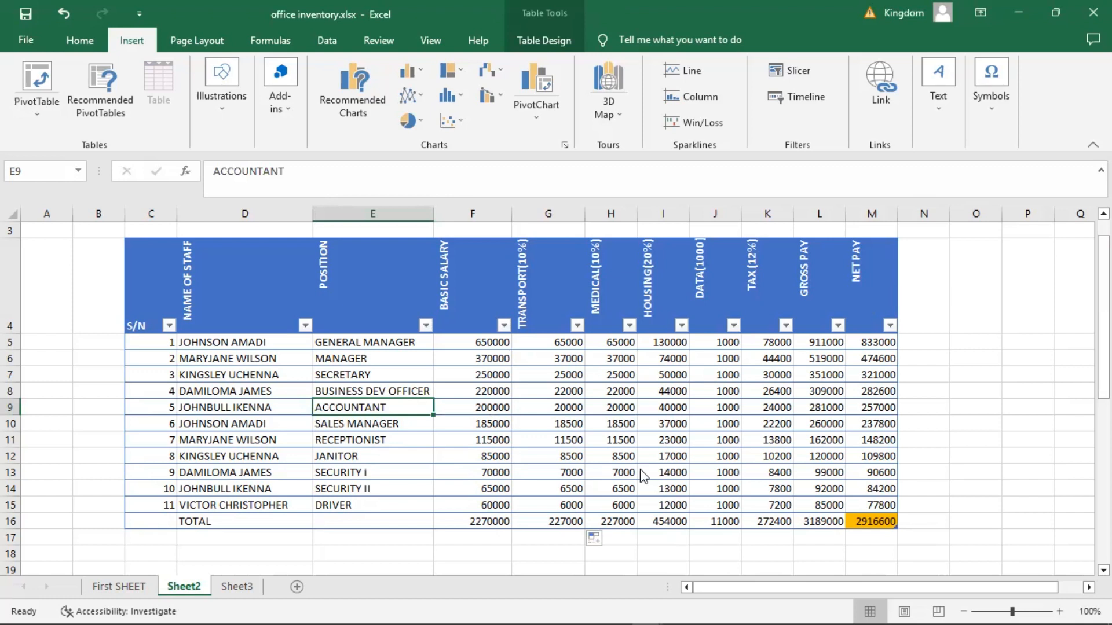
pyautogui.click(583, 461)
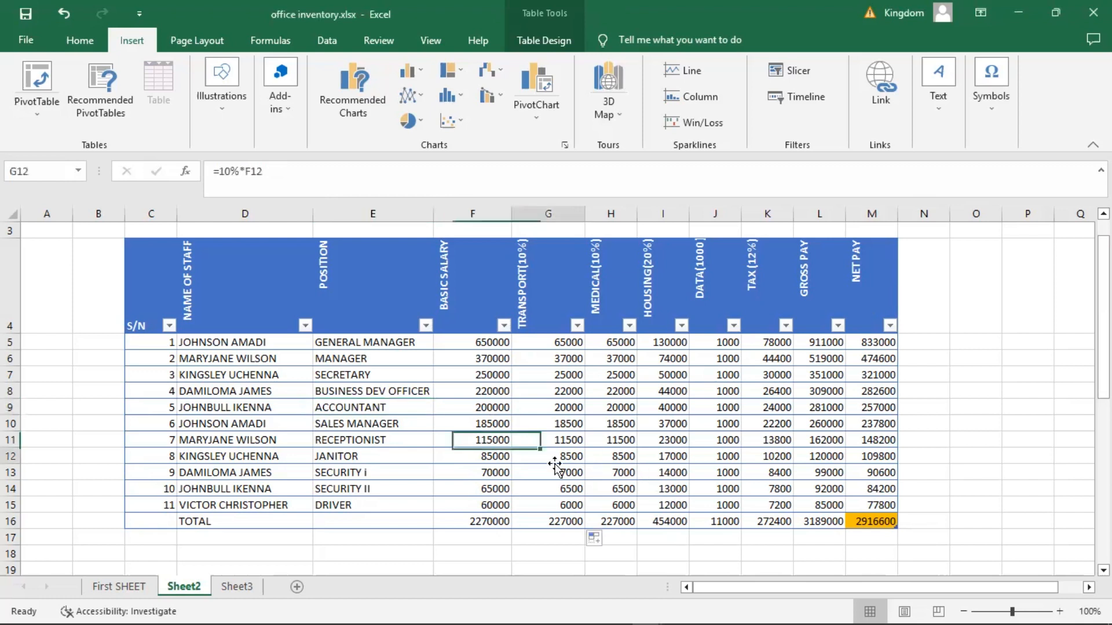
pyautogui.click(448, 500)
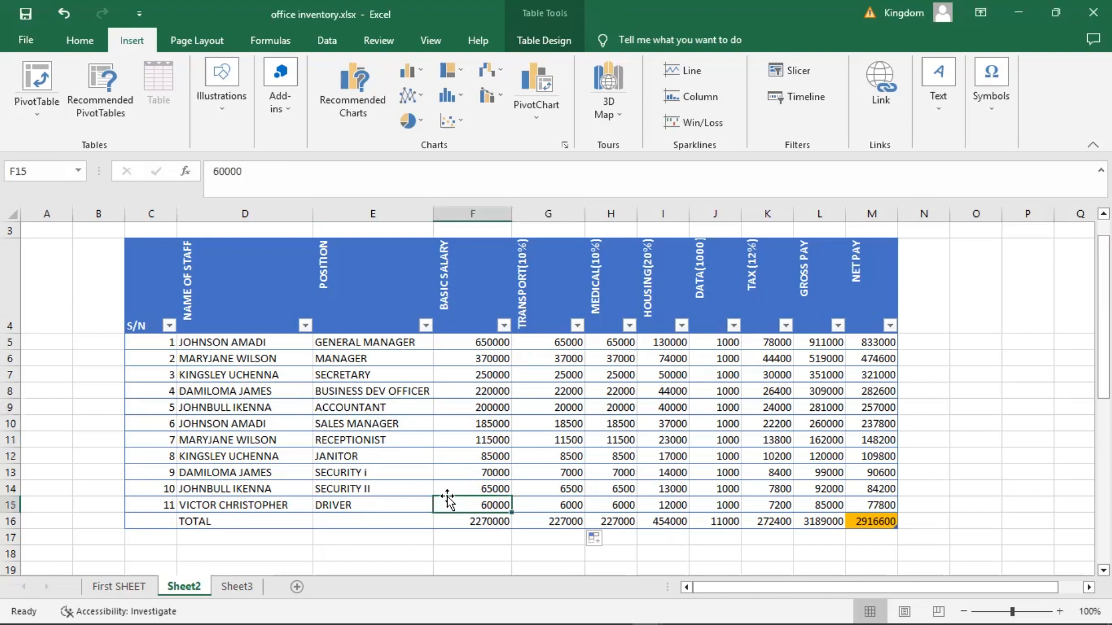
pyautogui.click(445, 497)
# Select the job titles in the POSITION column, E5:E16
pyautogui.hotkey('ctrl', 'n')
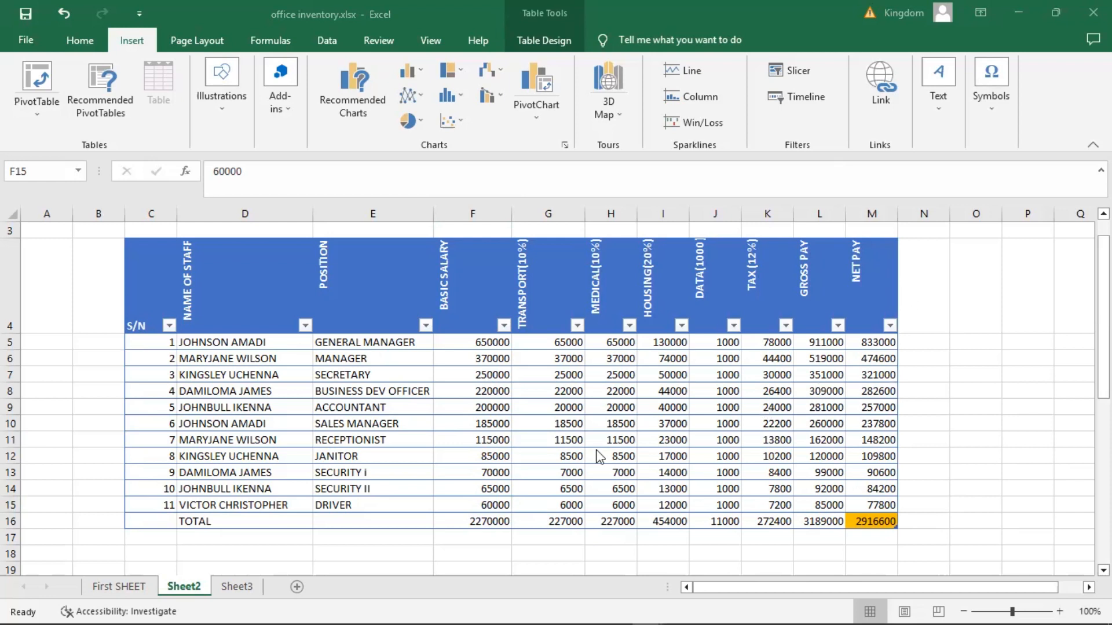
pyautogui.click(549, 354)
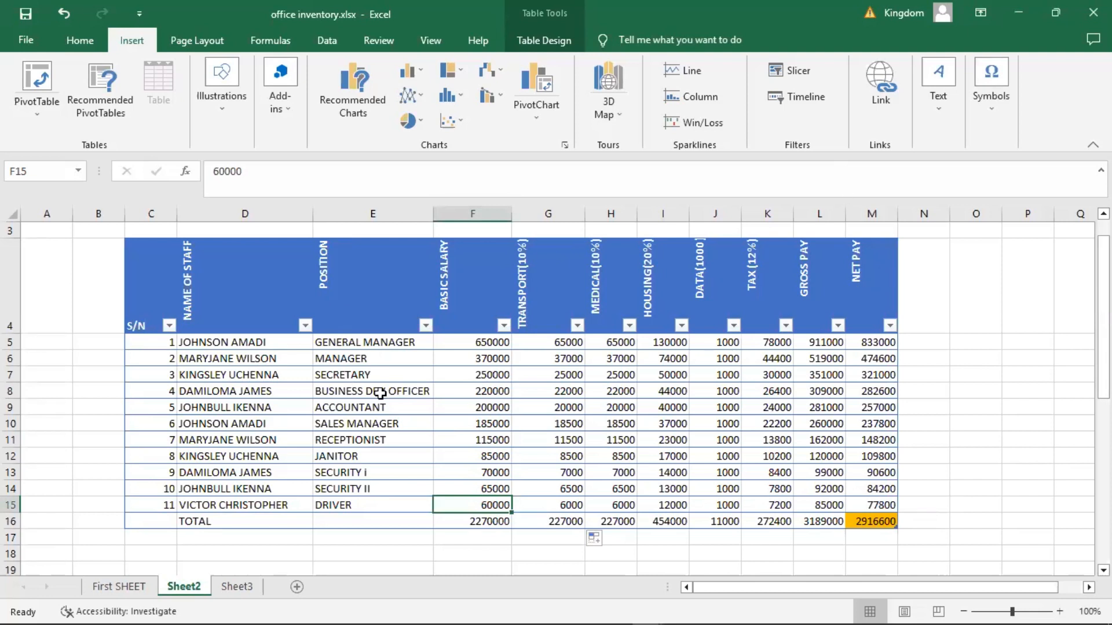
pyautogui.click(327, 390)
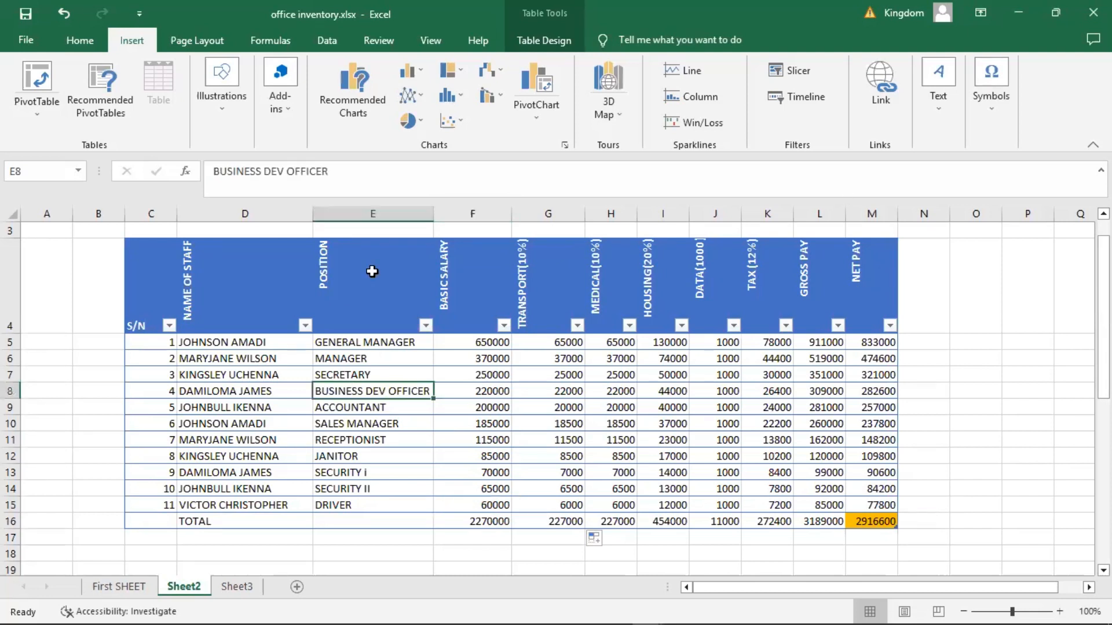
pyautogui.click(347, 255)
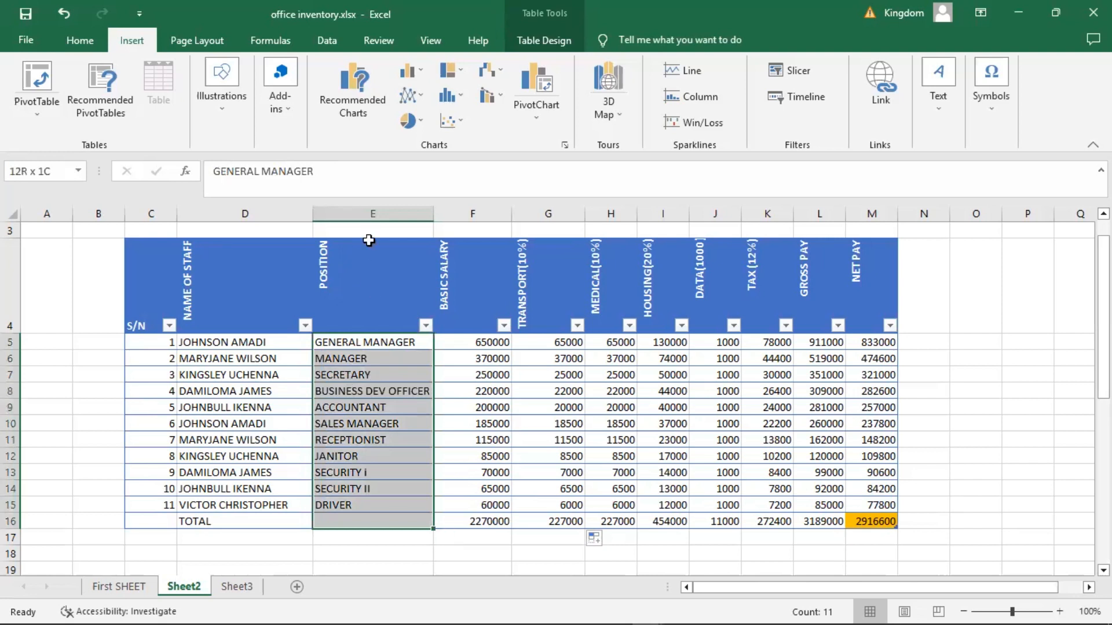
# Insert a Clustered Column chart from the POSITION titles and NET PAY values
pyautogui.click(372, 215)
pyautogui.moveTo(350, 316); pyautogui.dragTo(352, 501)
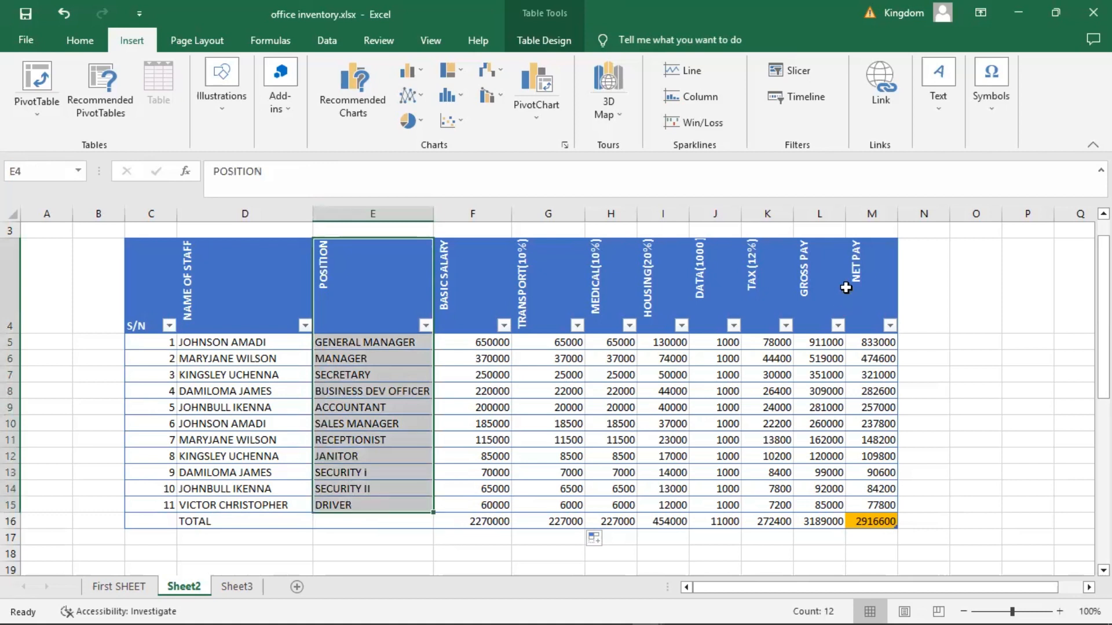
pyautogui.moveTo(854, 436); pyautogui.dragTo(865, 502)
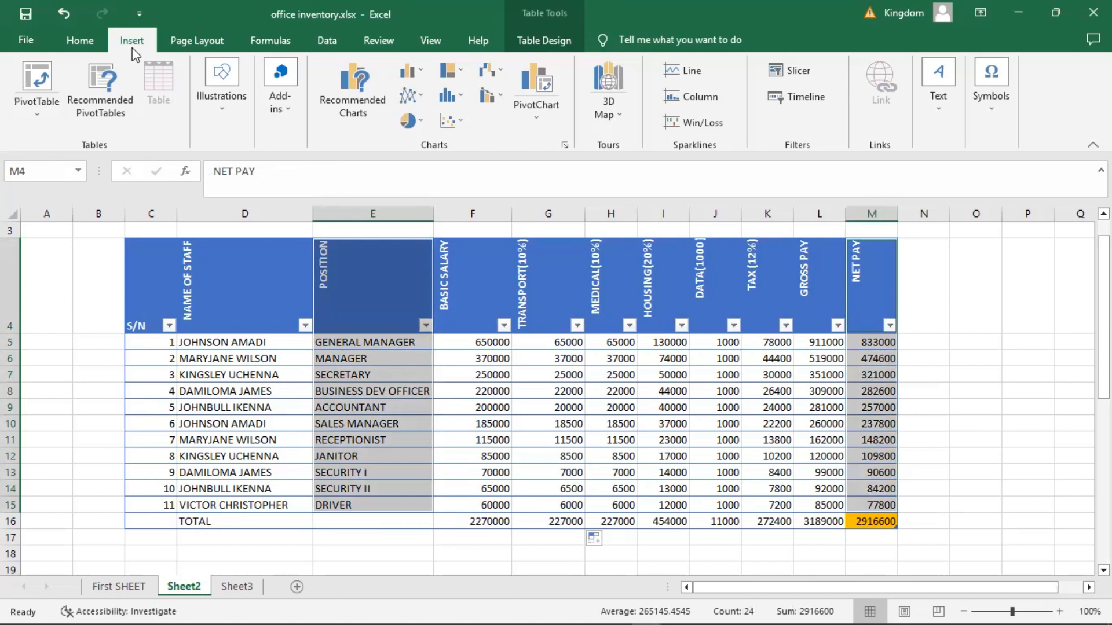
pyautogui.click(421, 70)
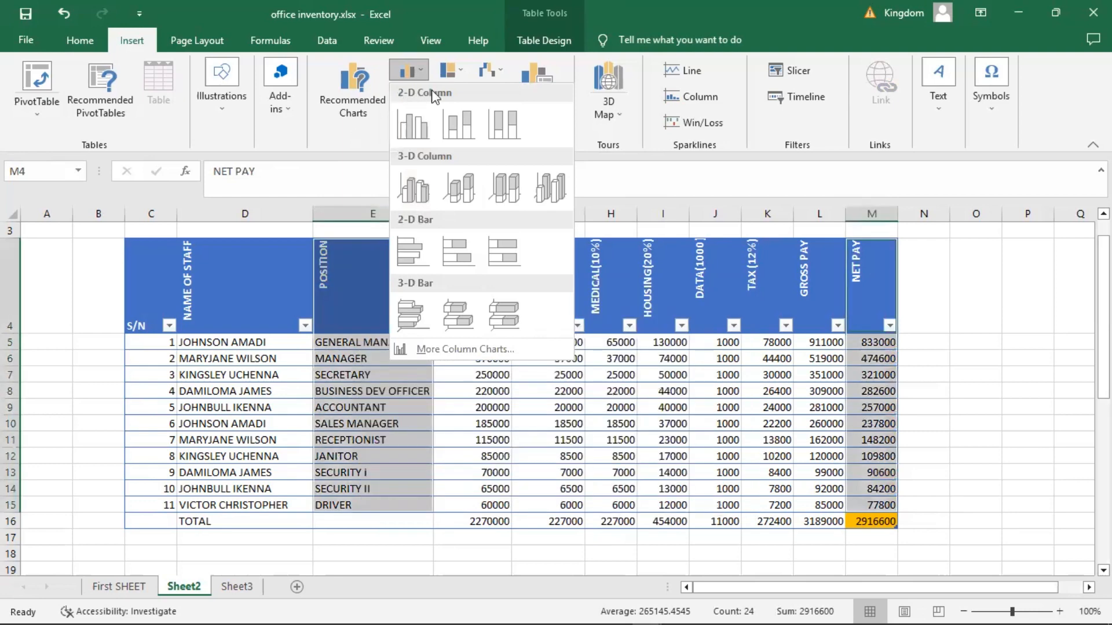
pyautogui.click(353, 95)
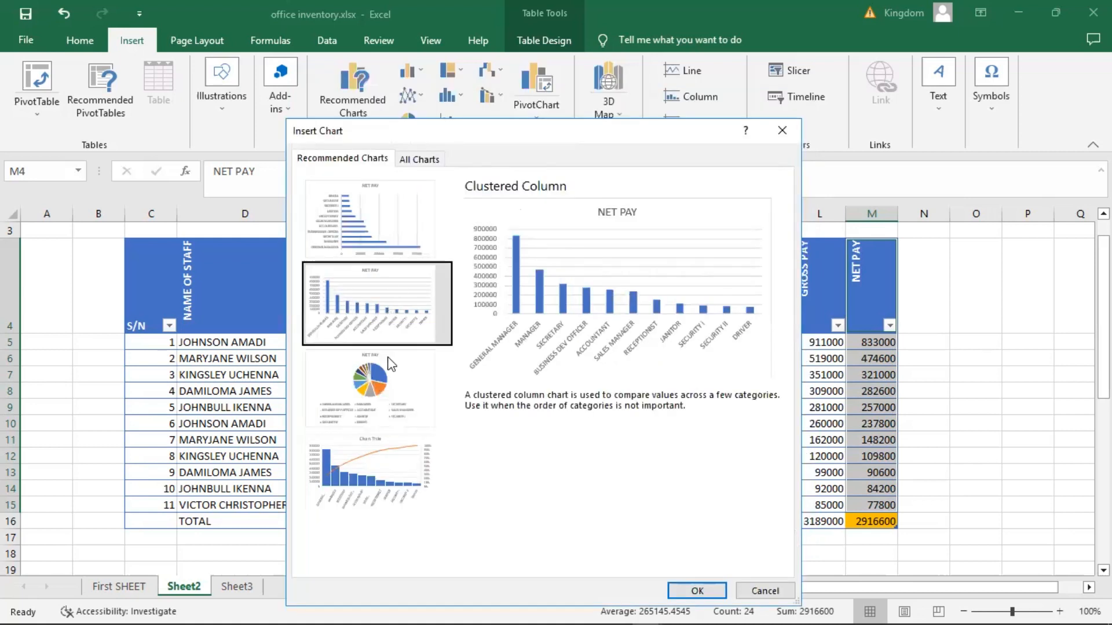
pyautogui.click(391, 379)
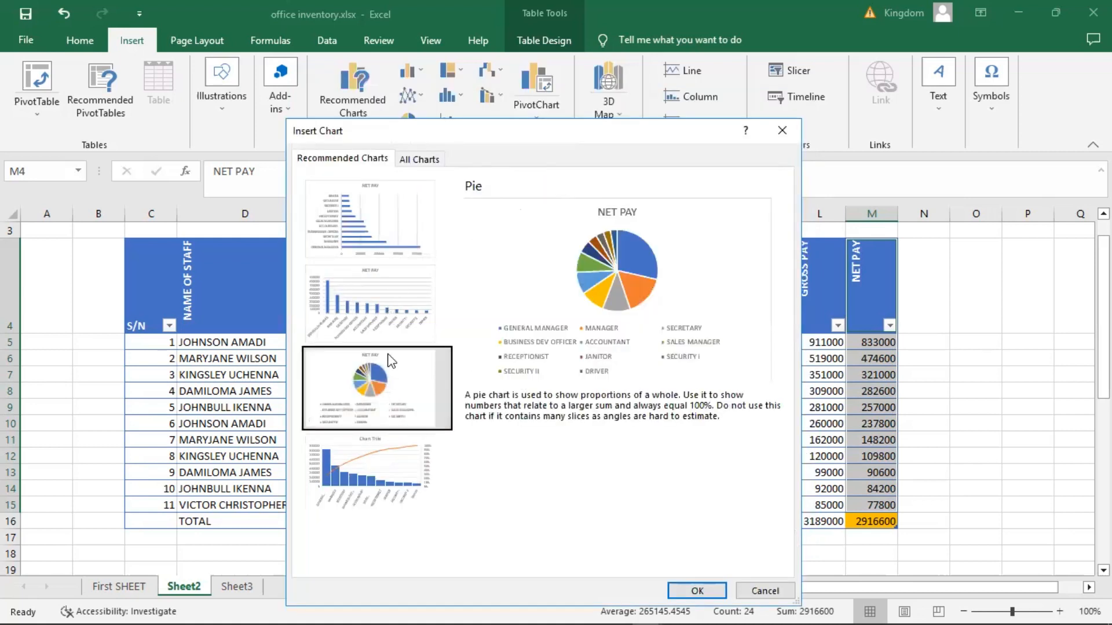
pyautogui.click(380, 312)
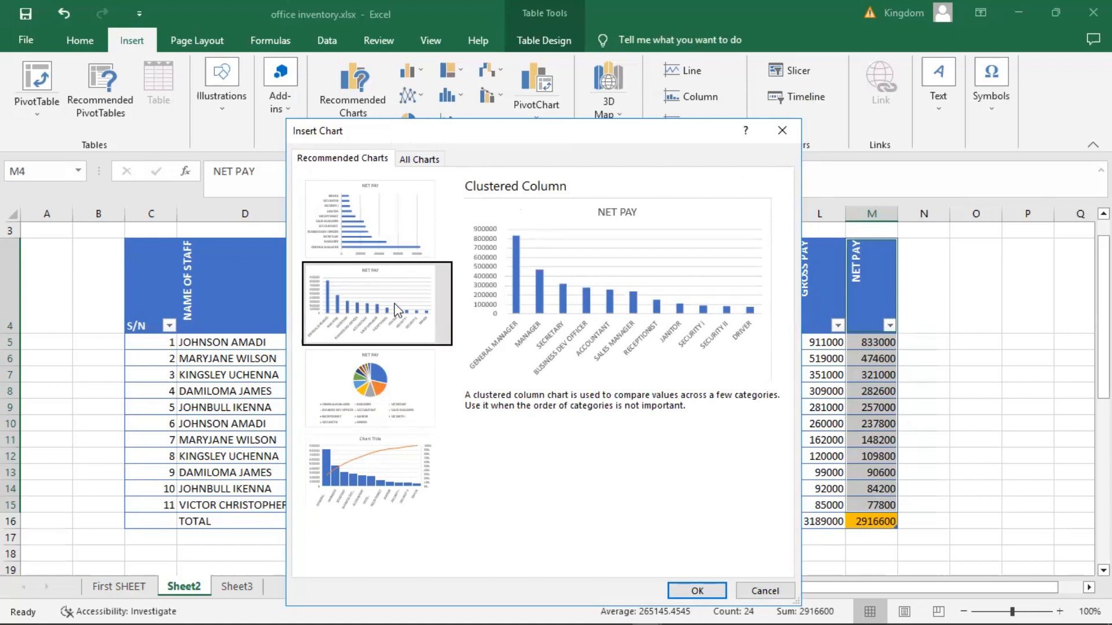
pyautogui.click(706, 588)
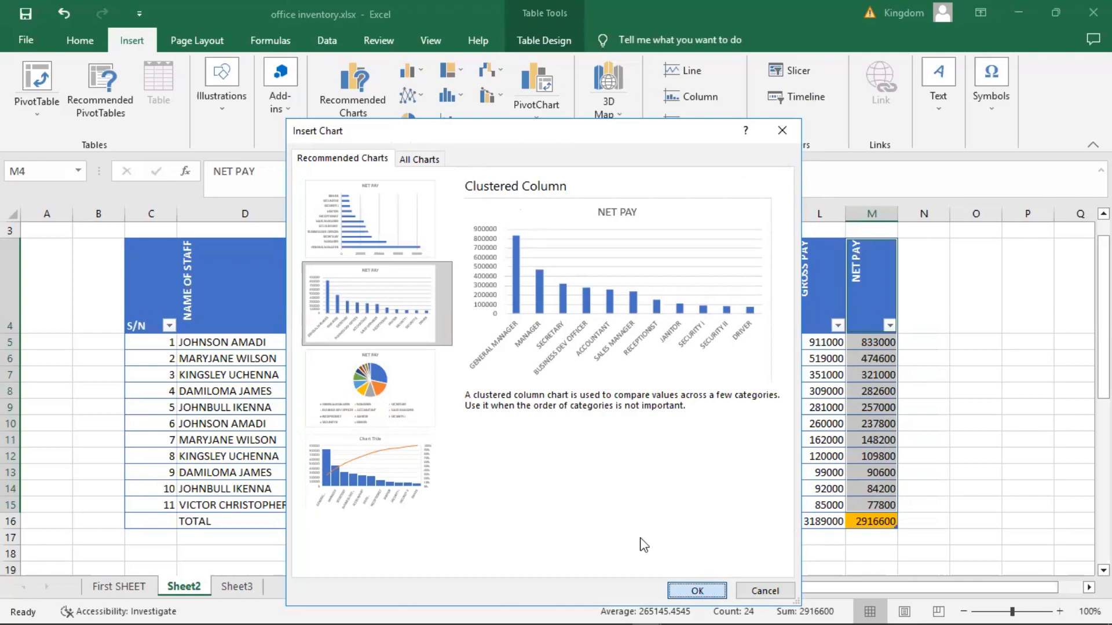
pyautogui.click(697, 590)
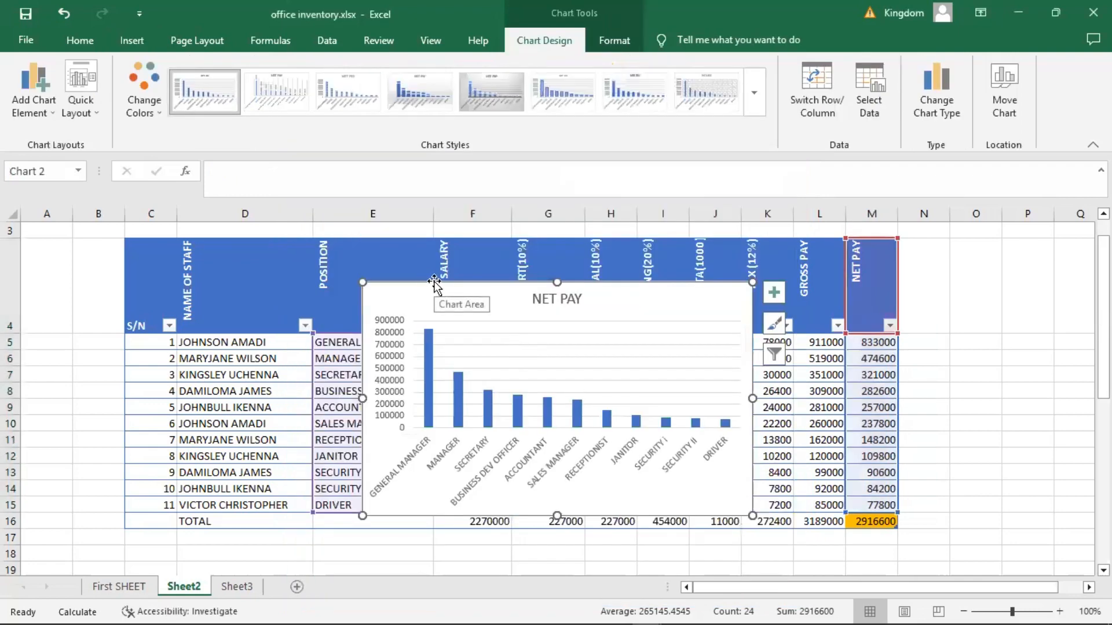
# Drag the new NET PAY chart off the data to below the payroll table
pyautogui.moveTo(435, 282); pyautogui.dragTo(396, 480)
pyautogui.moveTo(496, 497); pyautogui.dragTo(483, 559)
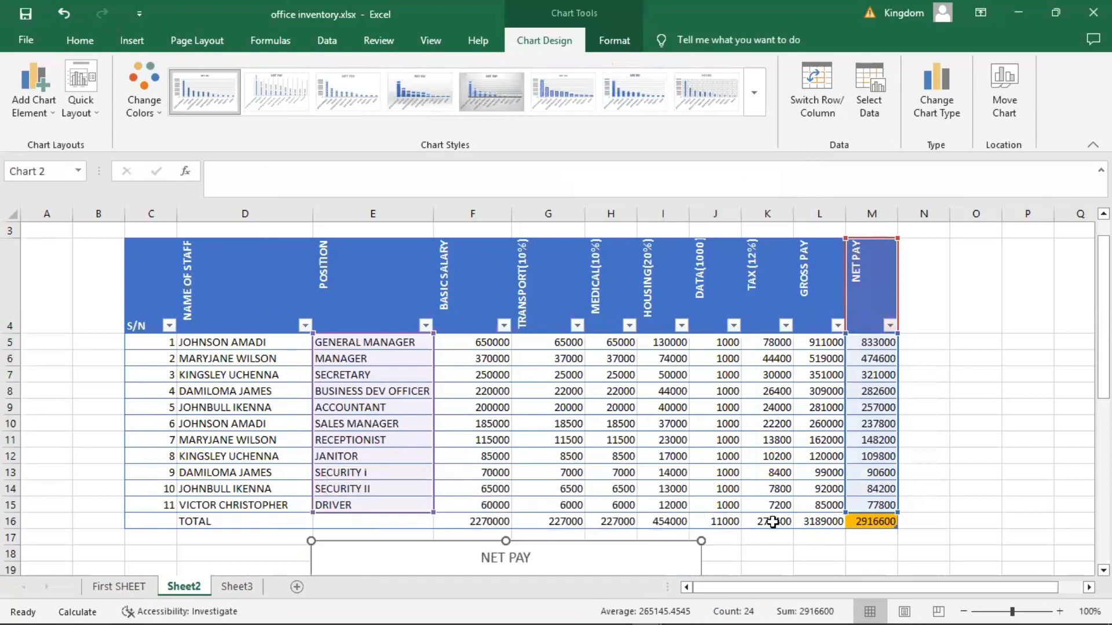
pyautogui.moveTo(766, 548); pyautogui.dragTo(766, 548)
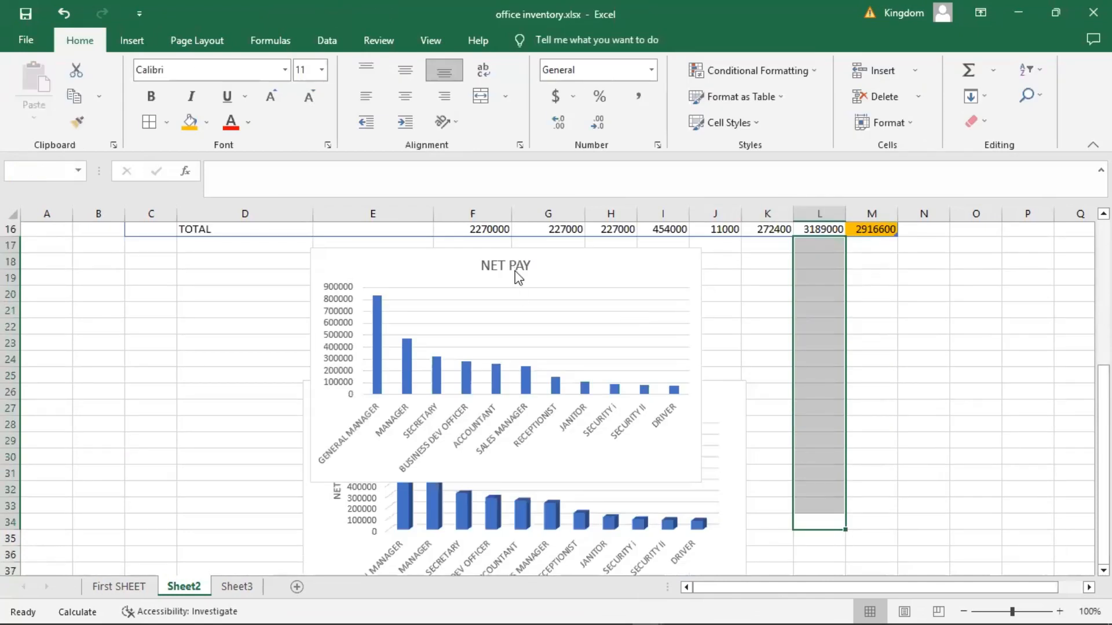
# Change the 2-D chart's title to PAYMENT
pyautogui.tripleClick(515, 272)
pyautogui.write('PAYMENT')
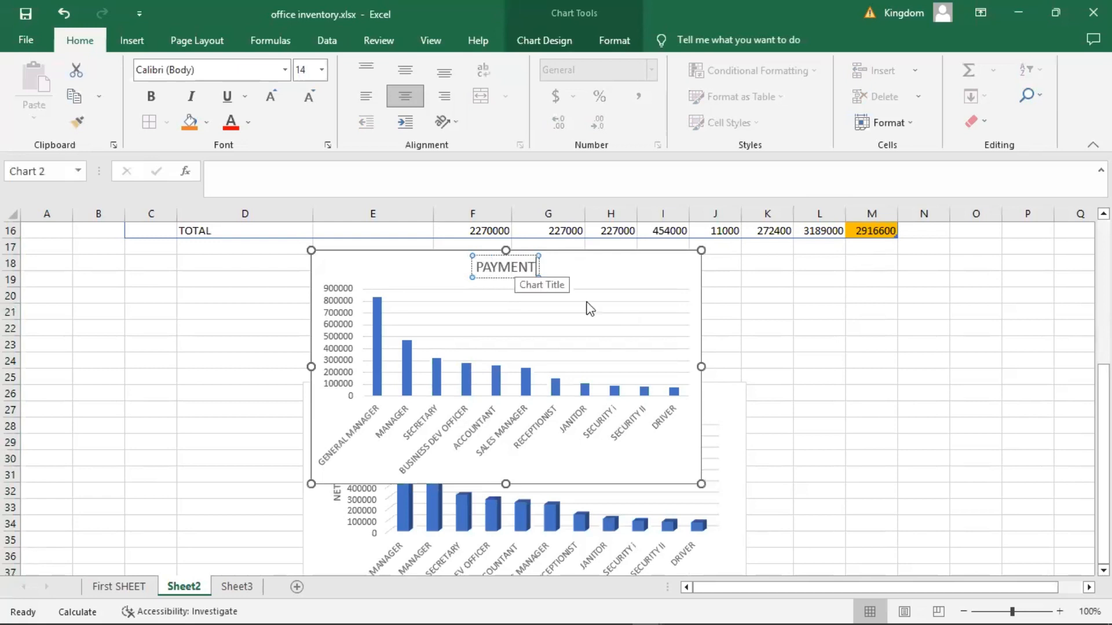
pyautogui.click(684, 268)
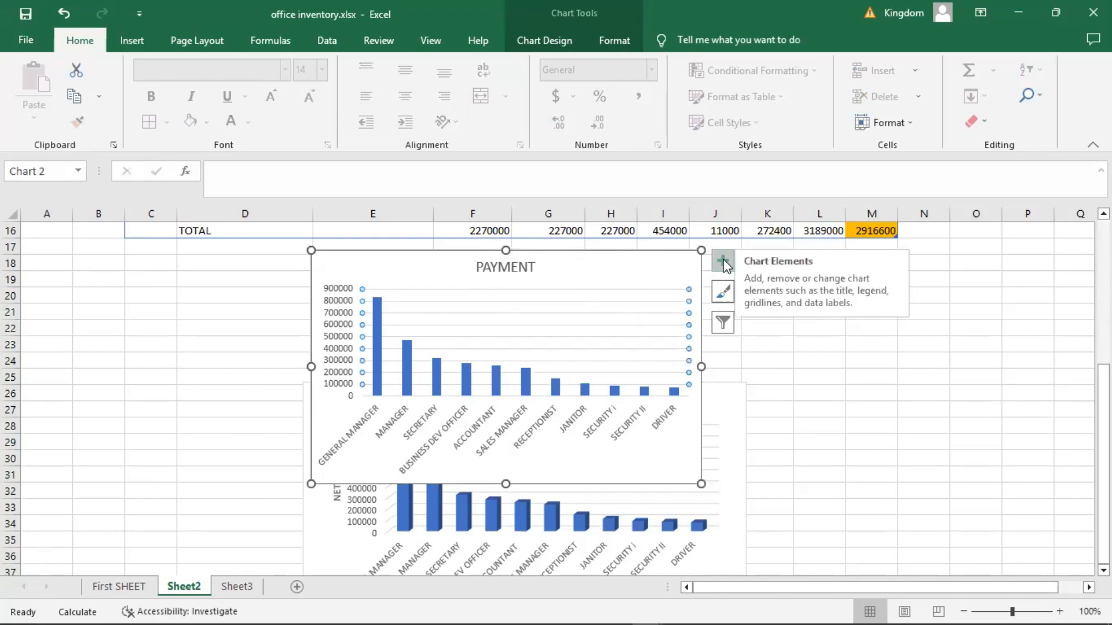
# Add axis titles NET PAY (vertical) and POSITION (horizontal), then drag the chart lower left
pyautogui.click(723, 264)
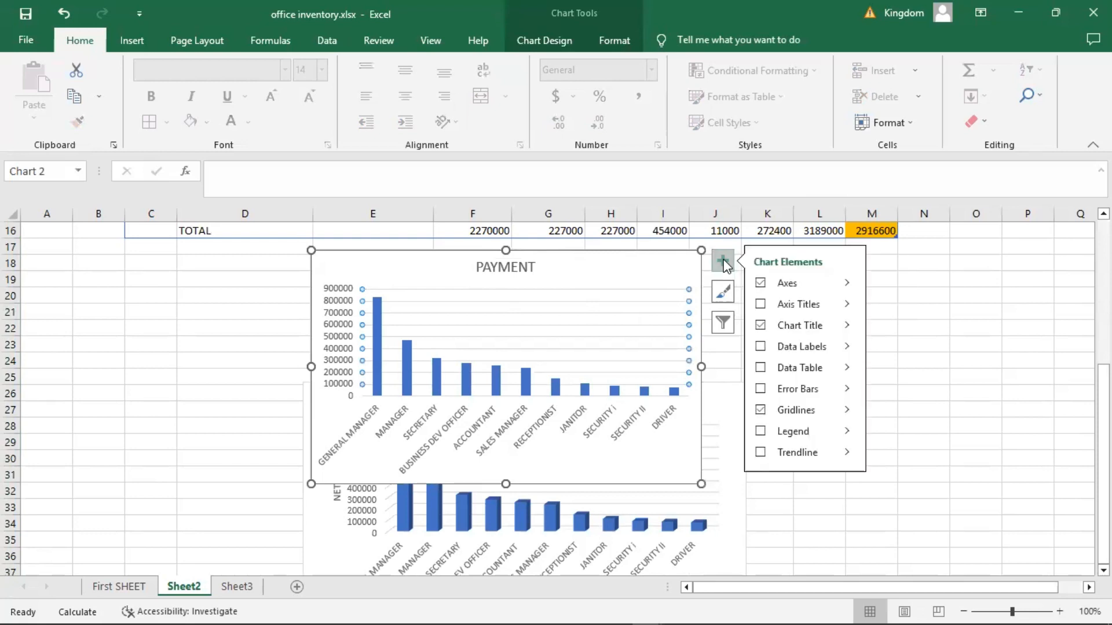
pyautogui.click(760, 305)
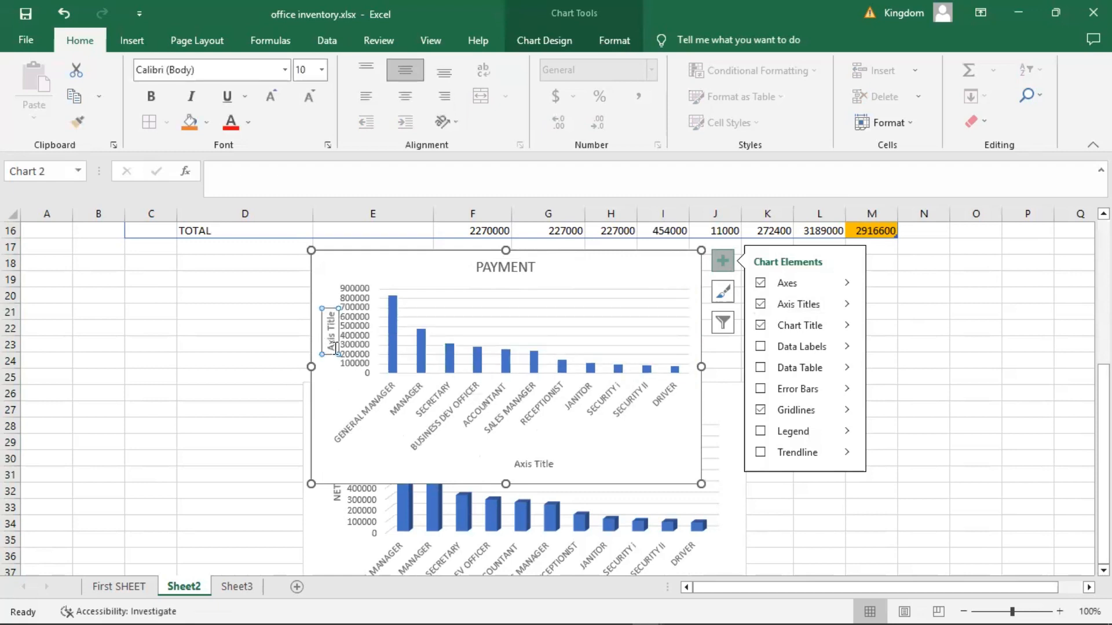
pyautogui.click(335, 348)
pyautogui.tripleClick(334, 340)
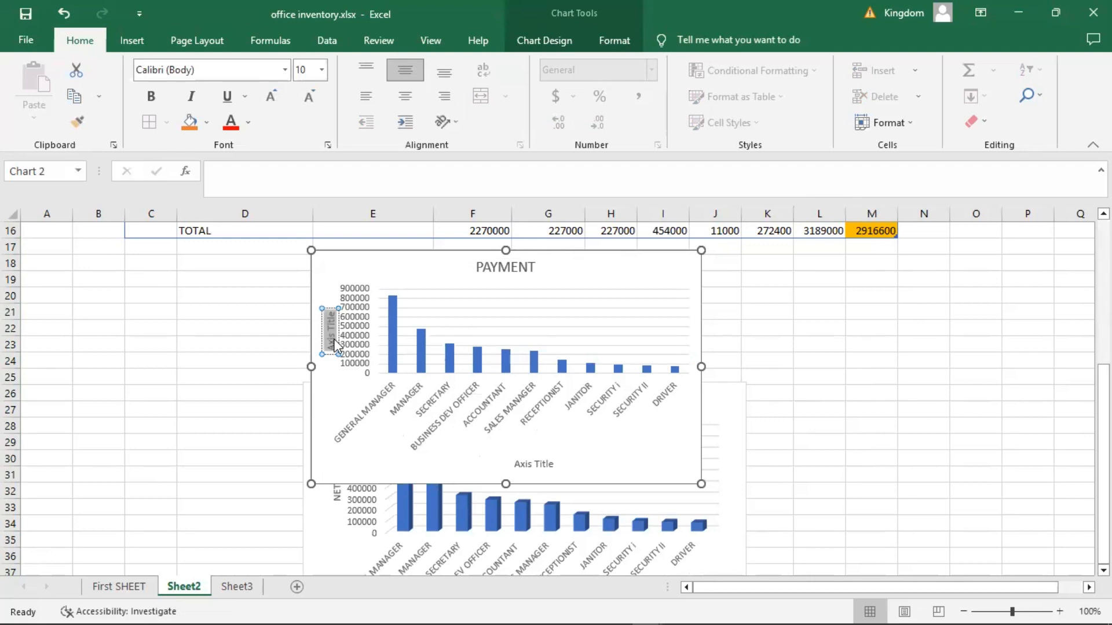
pyautogui.write('NET PAY')
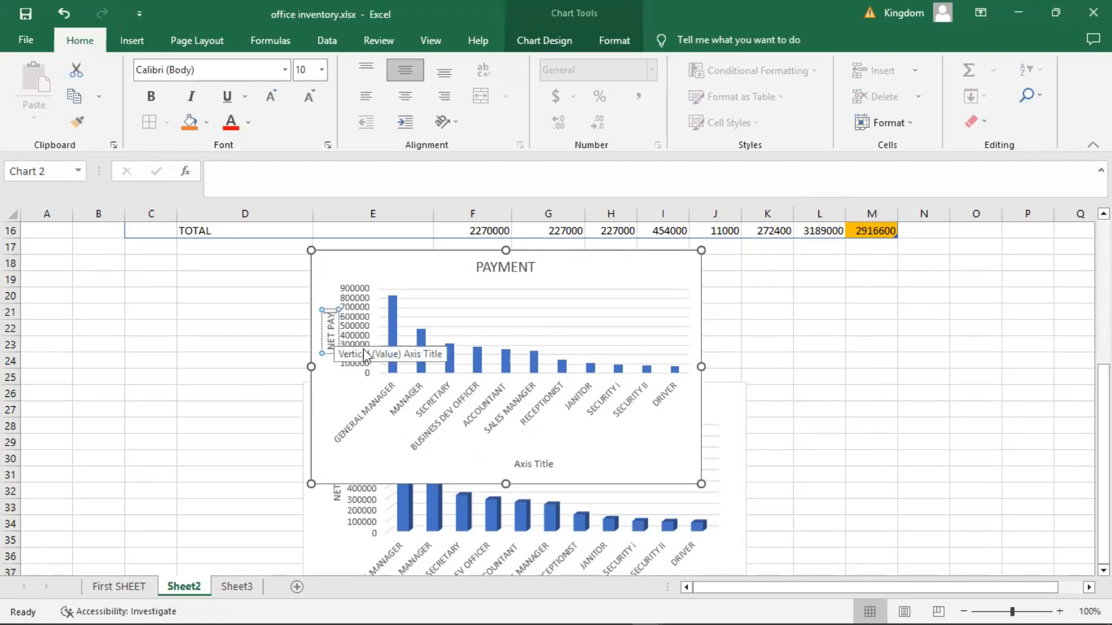
pyautogui.tripleClick(526, 465)
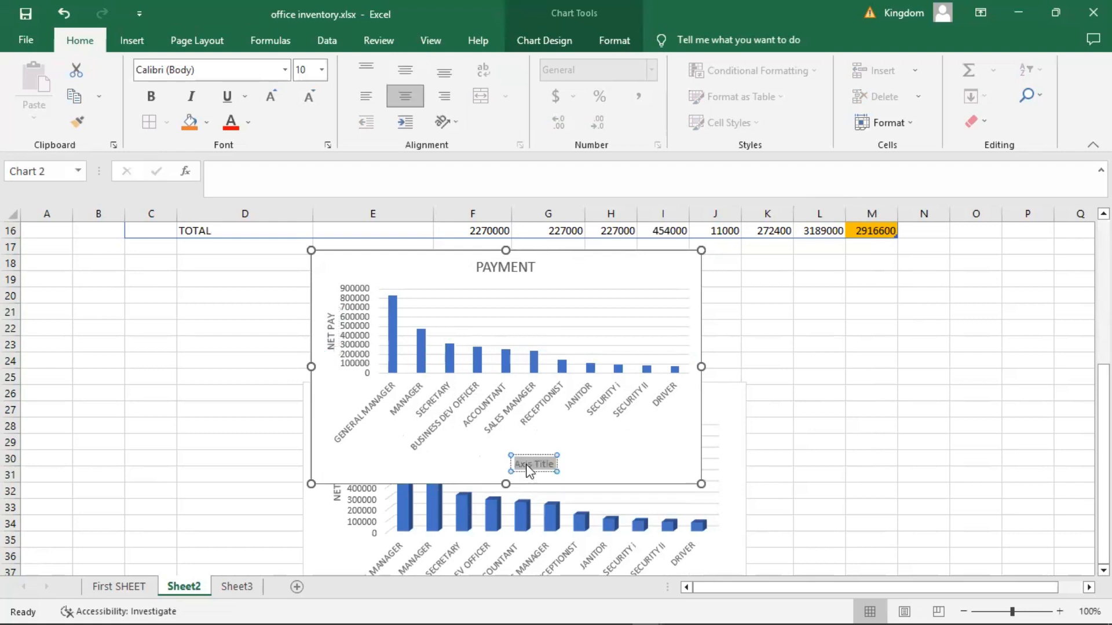
pyautogui.write('POSITION')
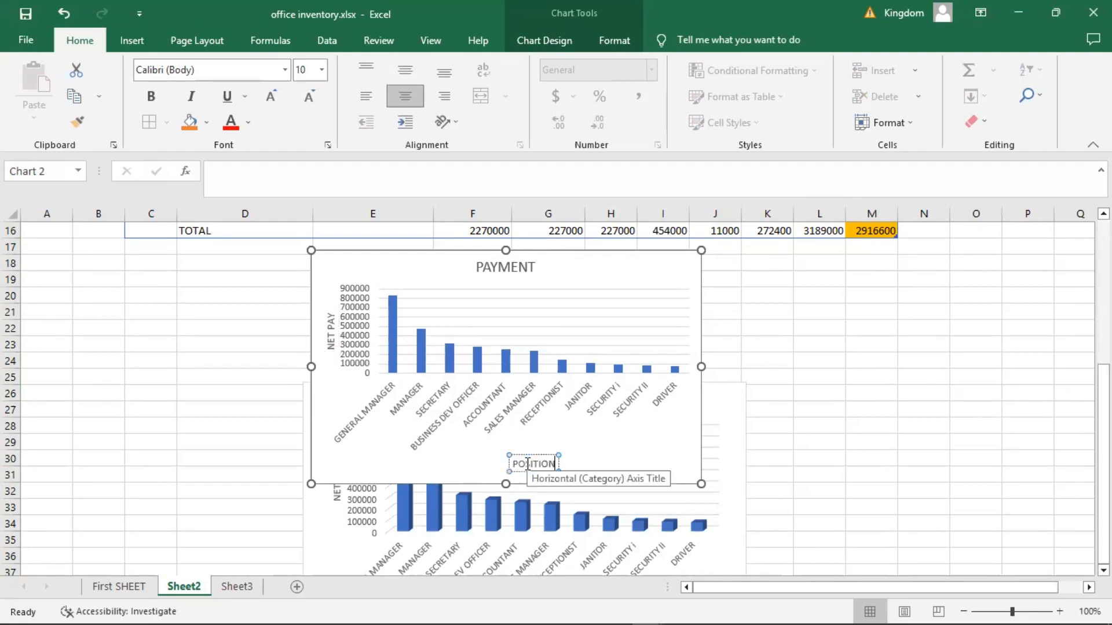
pyautogui.moveTo(336, 255); pyautogui.dragTo(88, 319)
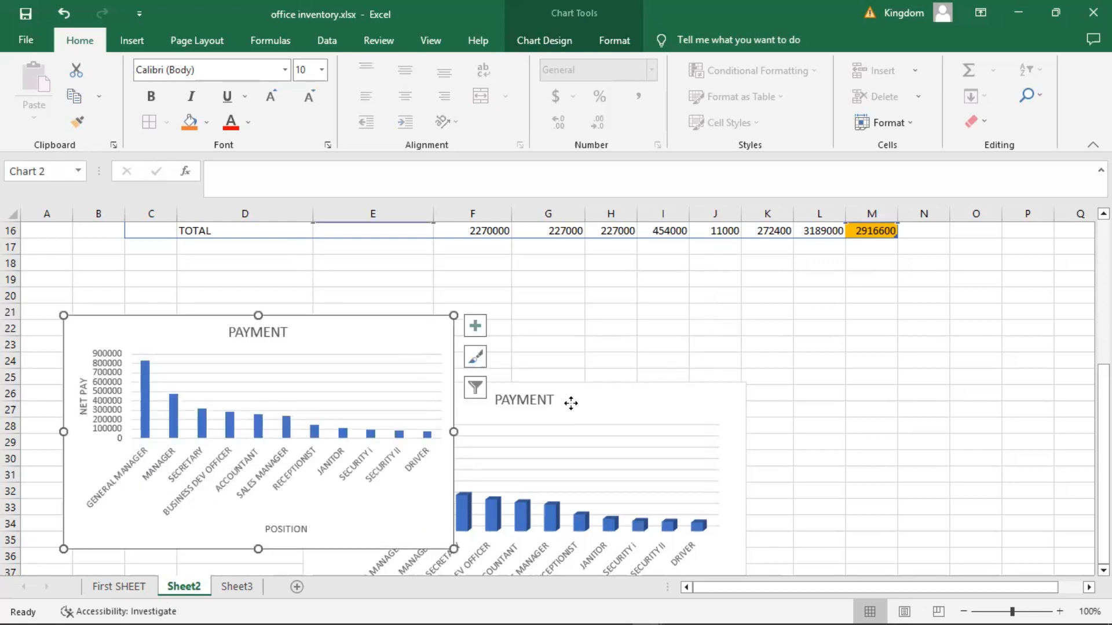
# Place the 3-D PAYMENT chart next to the 2-D chart and deselect both charts
pyautogui.click(717, 304)
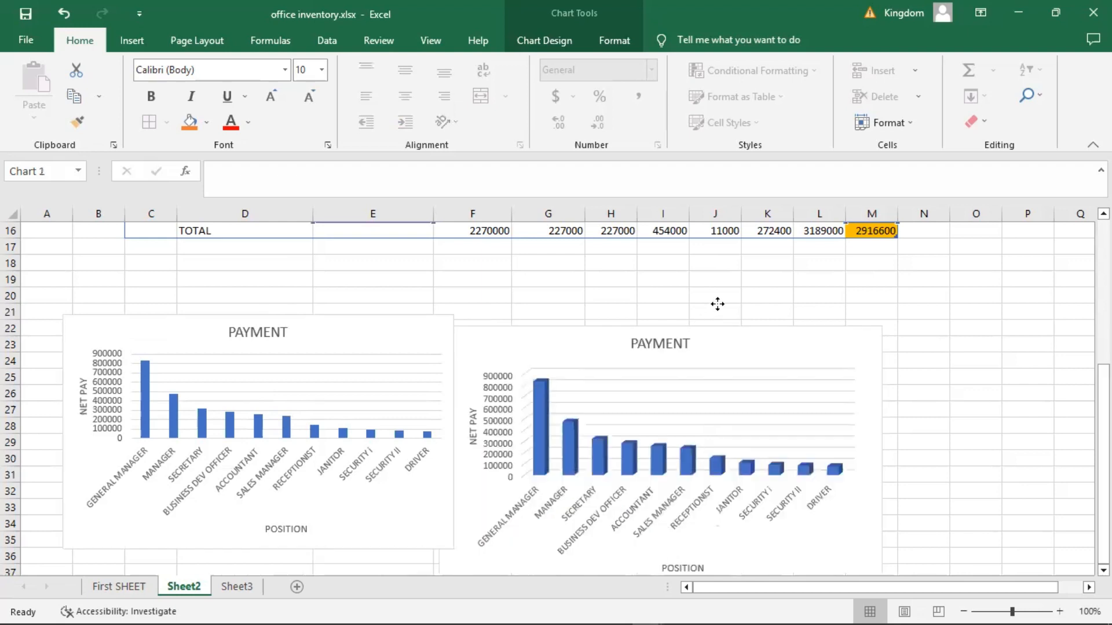
pyautogui.click(585, 463)
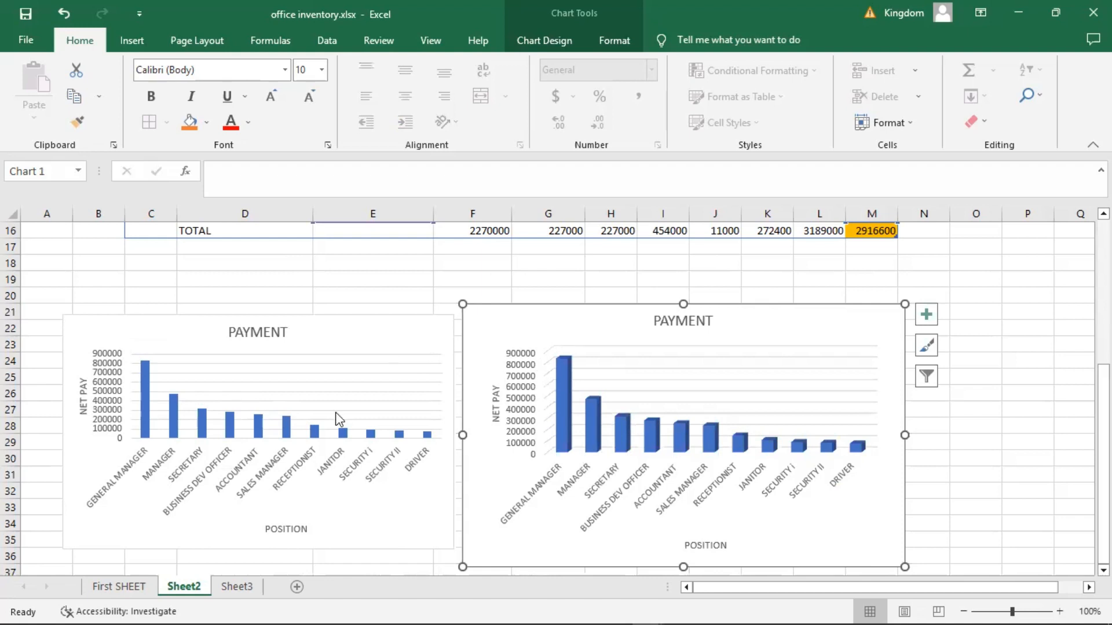
pyautogui.click(502, 286)
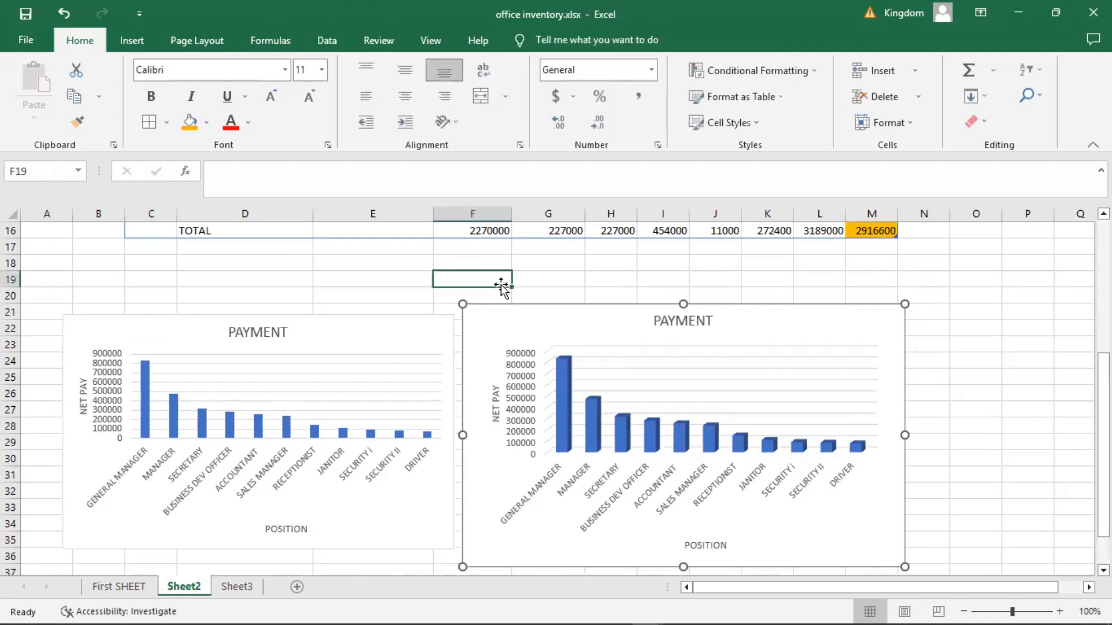
pyautogui.click(408, 278)
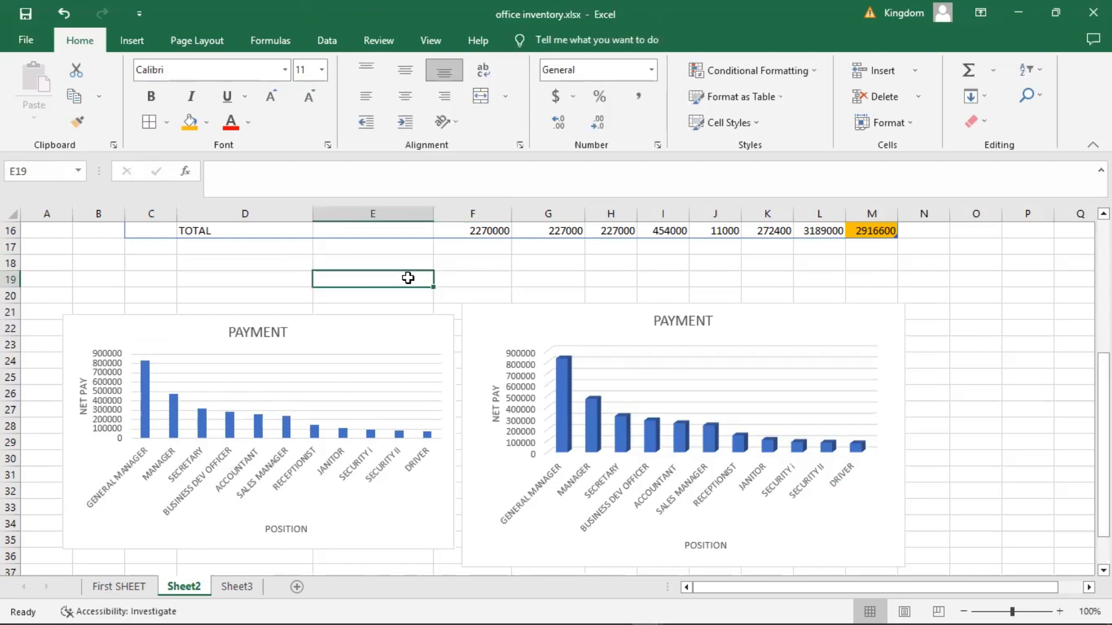
pyautogui.click(896, 294)
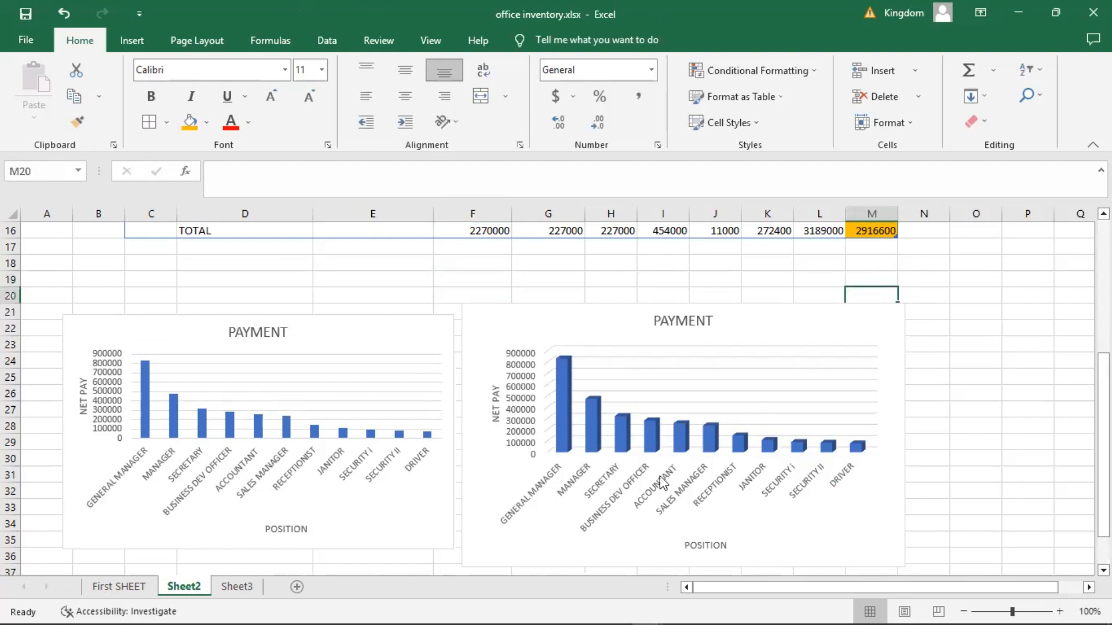
pyautogui.click(355, 280)
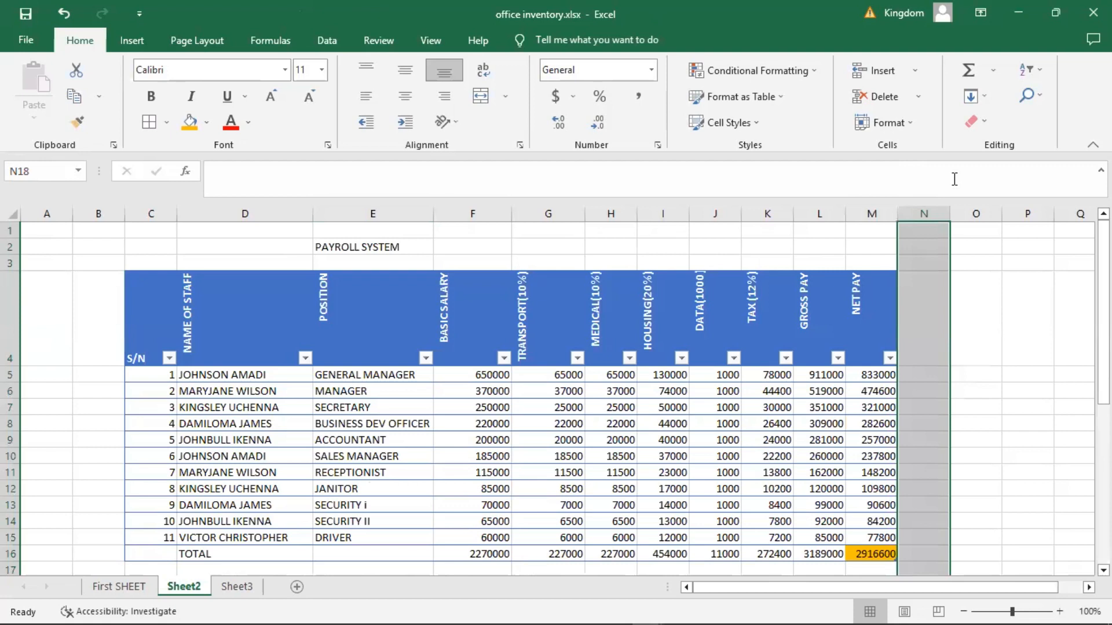
pyautogui.hotkey('ctrl', 'n')
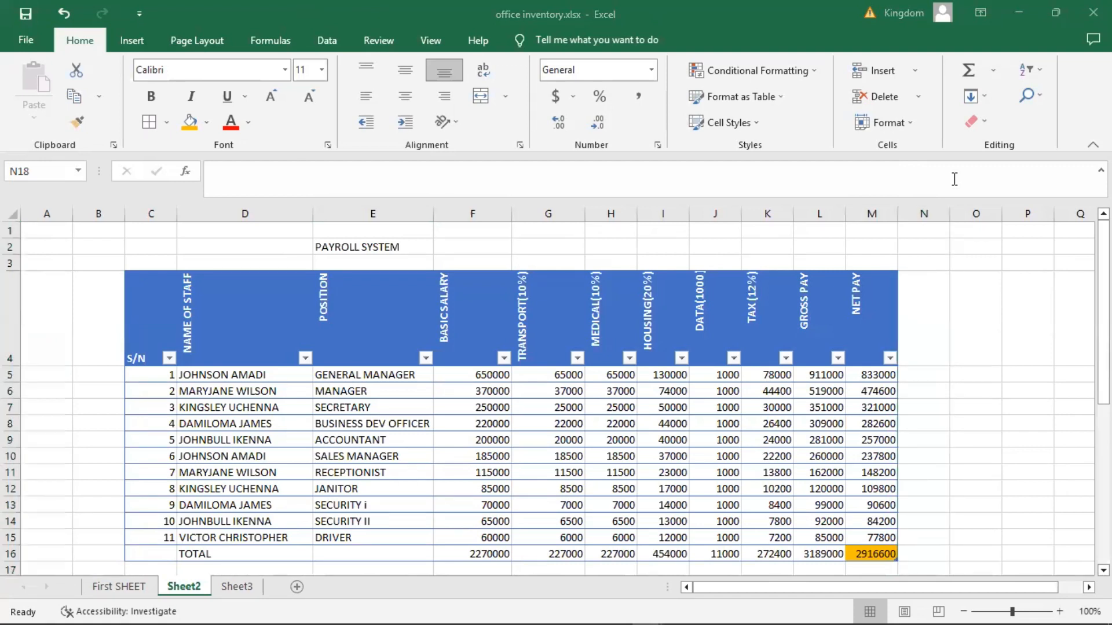